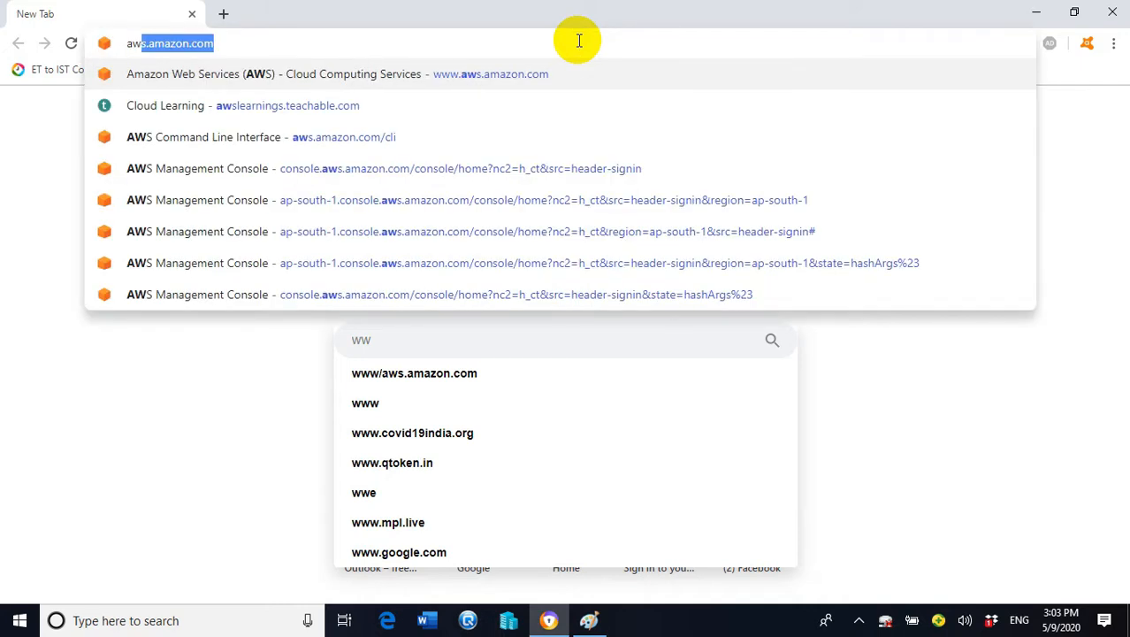
Go to aws.amazon.com, dismiss the video notification popup, and reach the console sign-in page
key(Return)
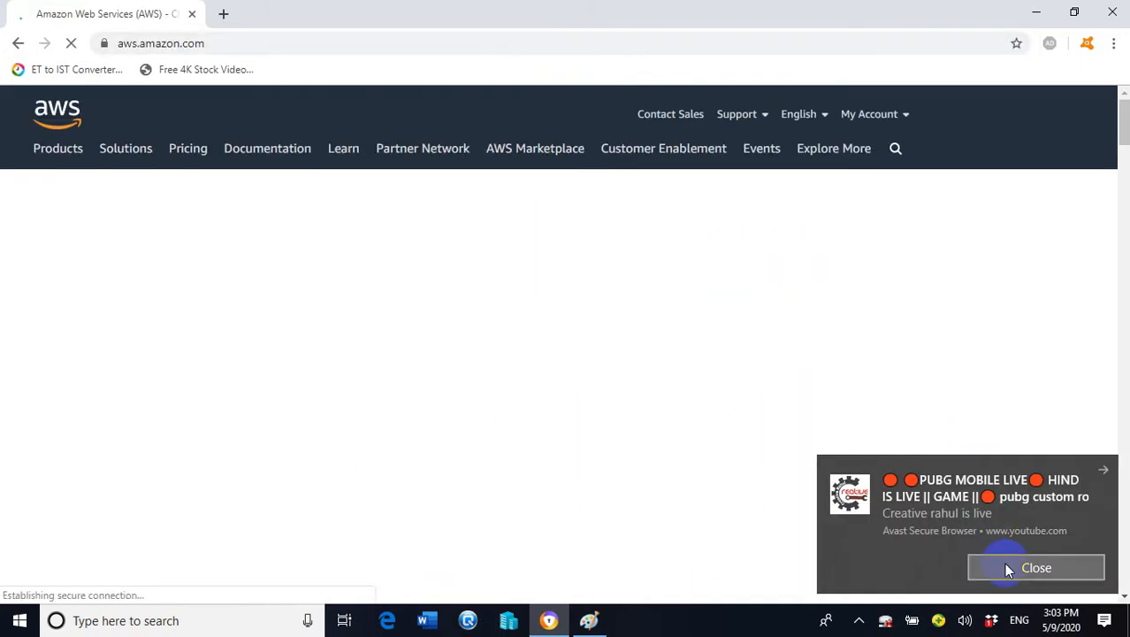
click(1048, 566)
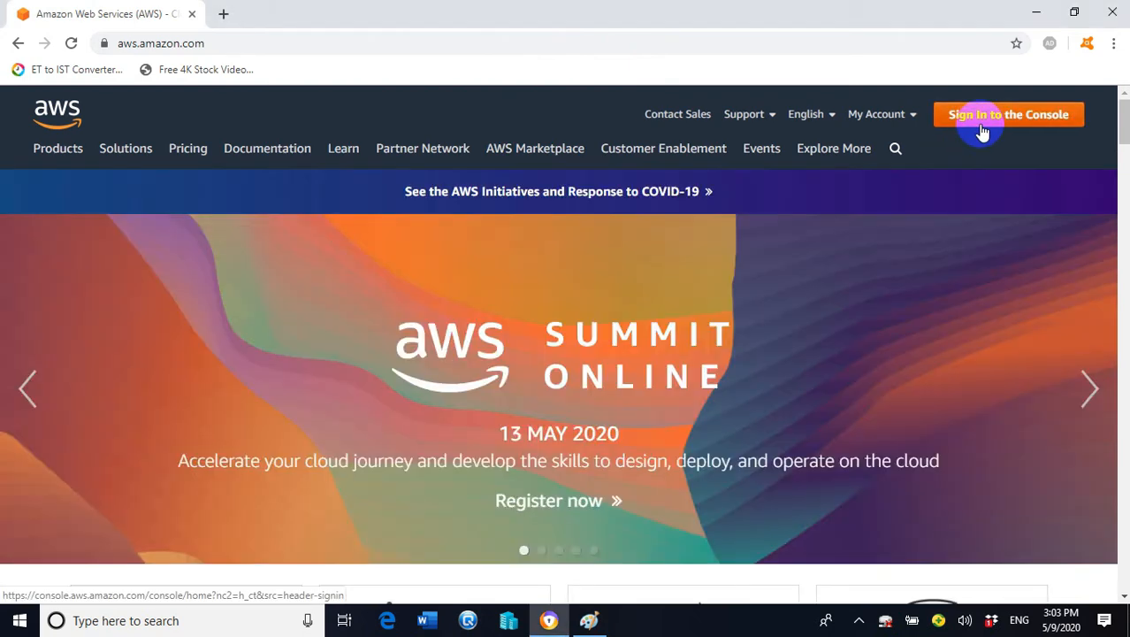
click(982, 122)
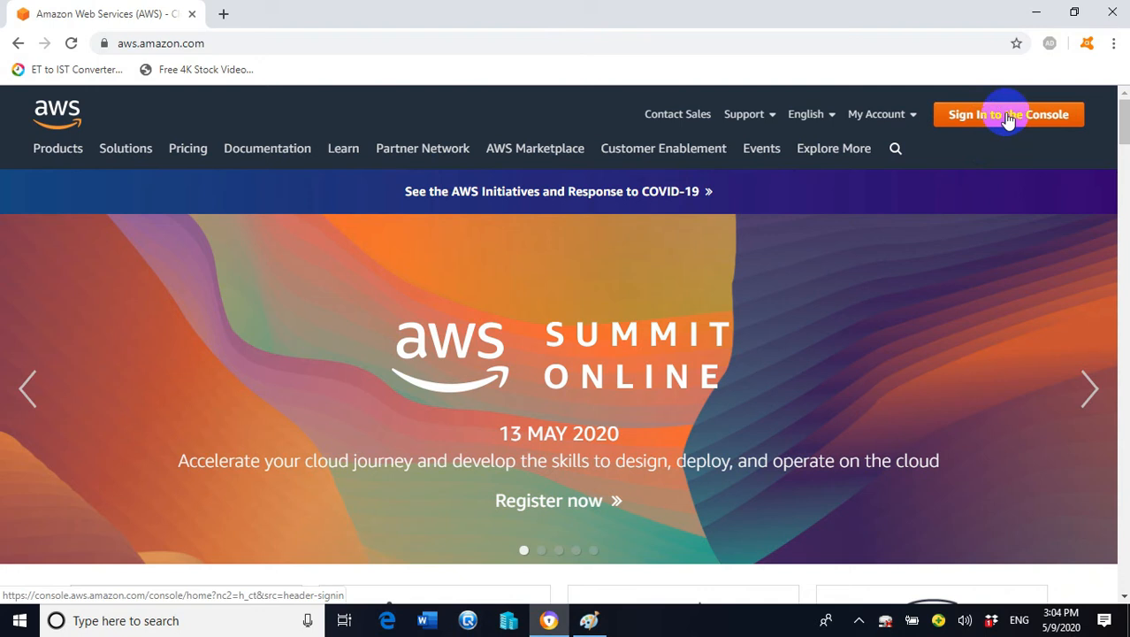
click(1008, 119)
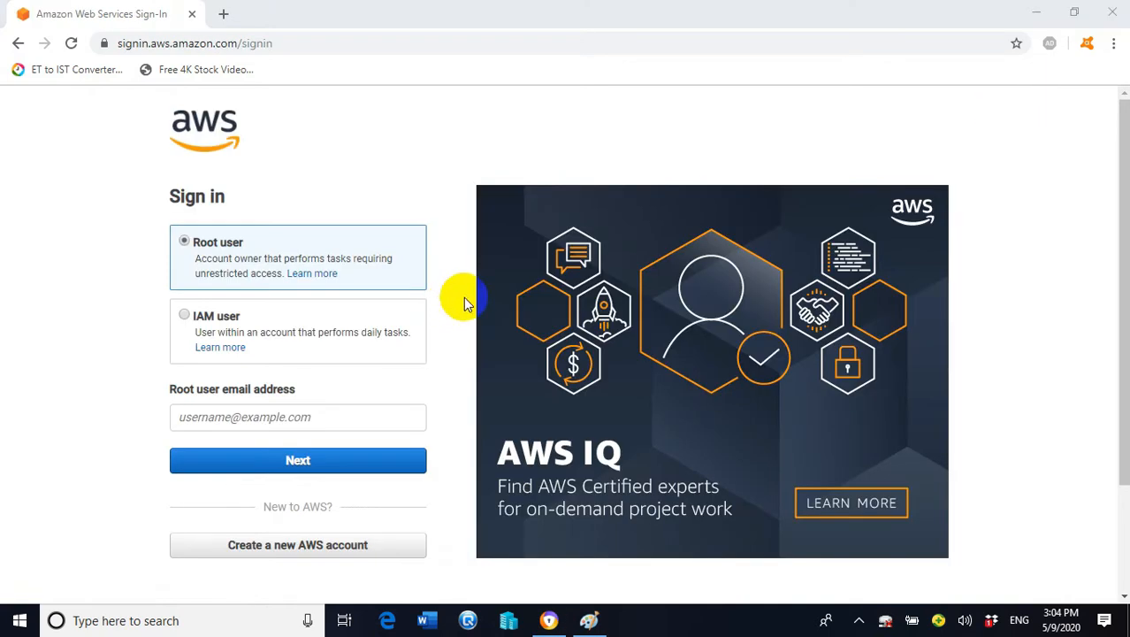
Sign in as the root user with the account email address and password
click(280, 418)
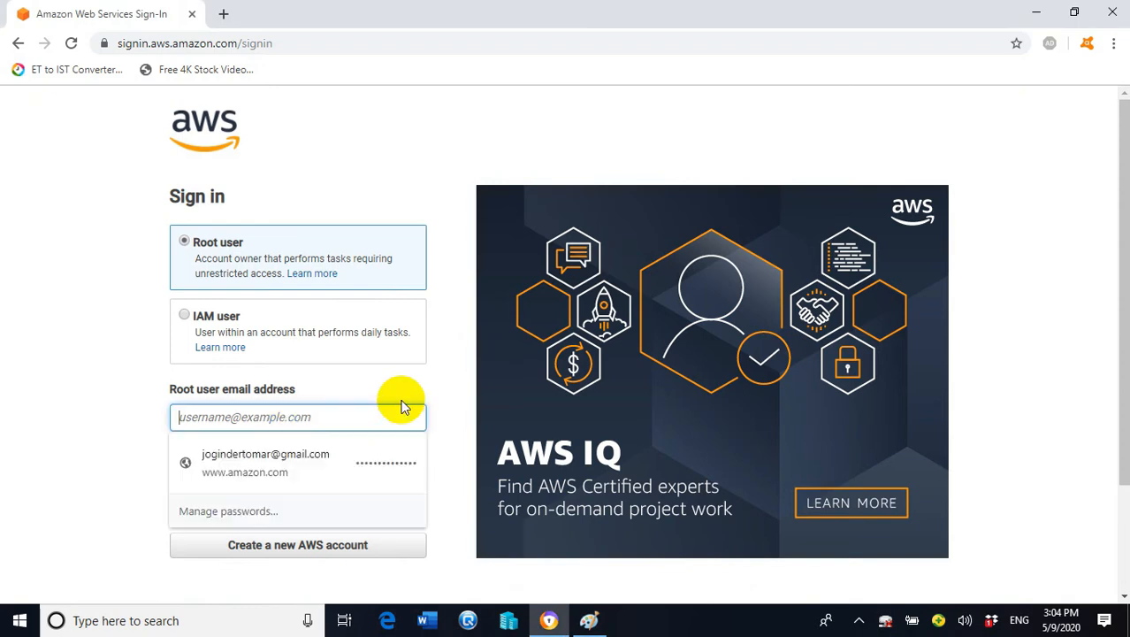
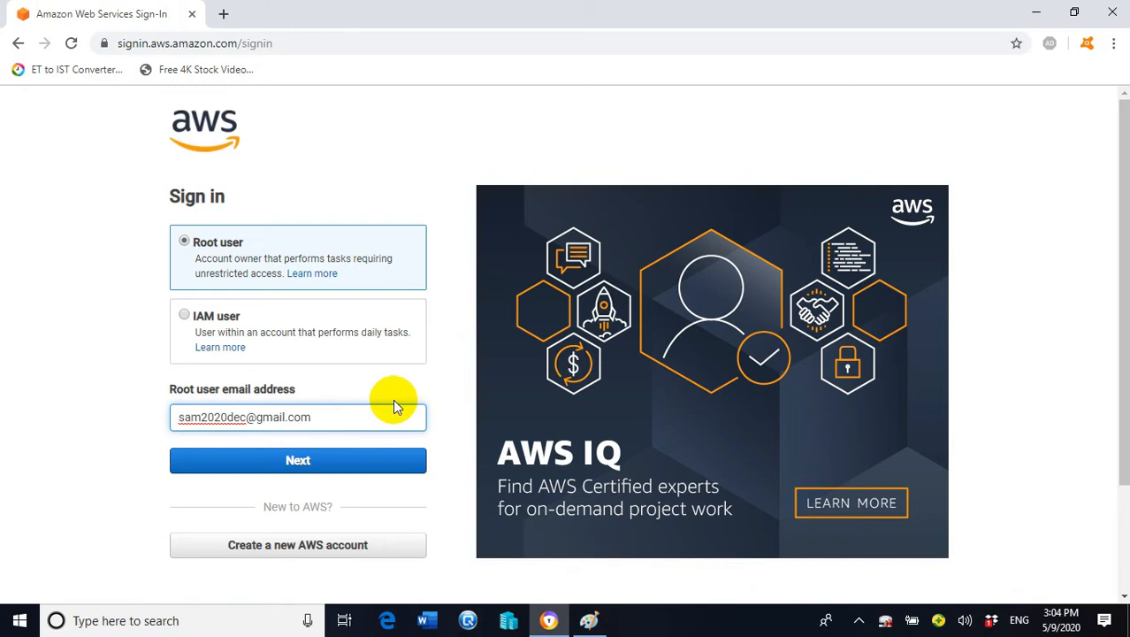
click(298, 460)
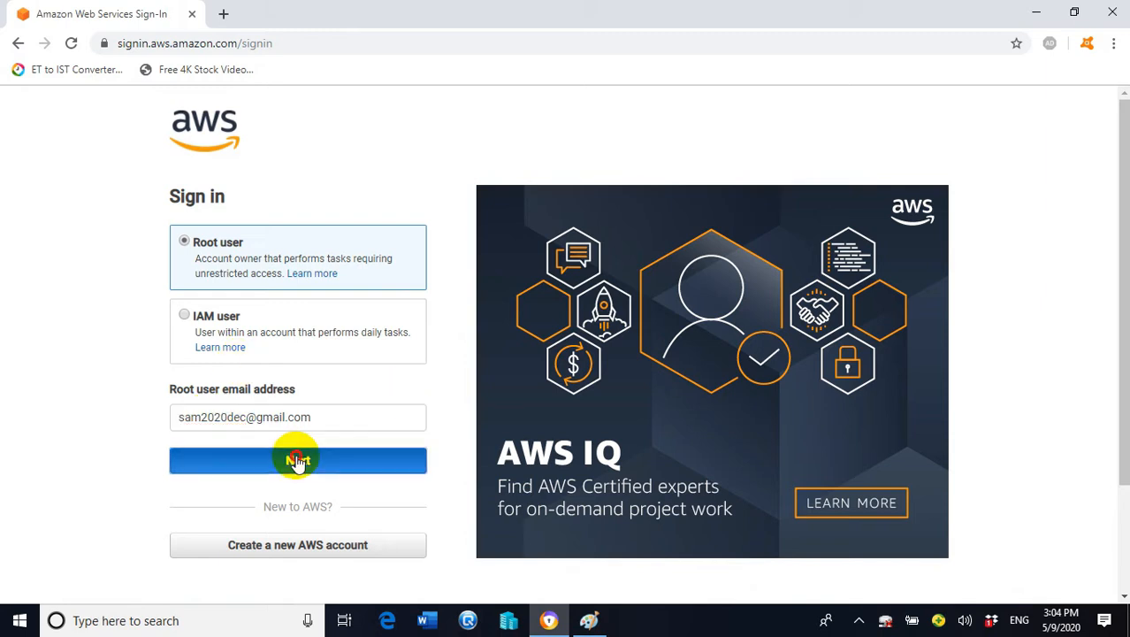
click(329, 299)
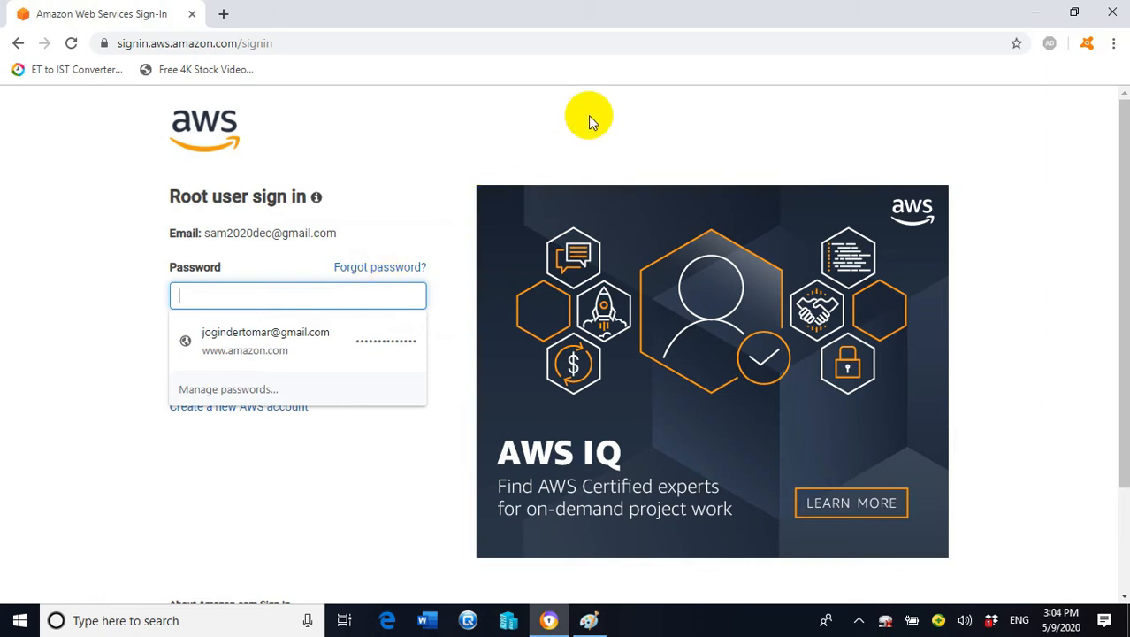
text(a)
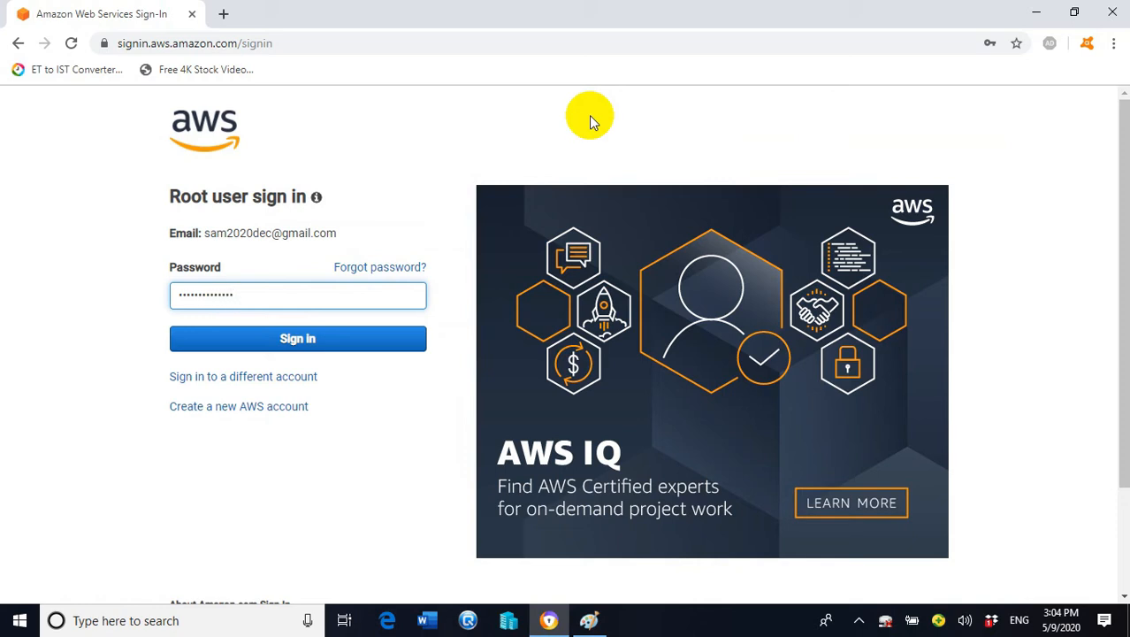
click(298, 340)
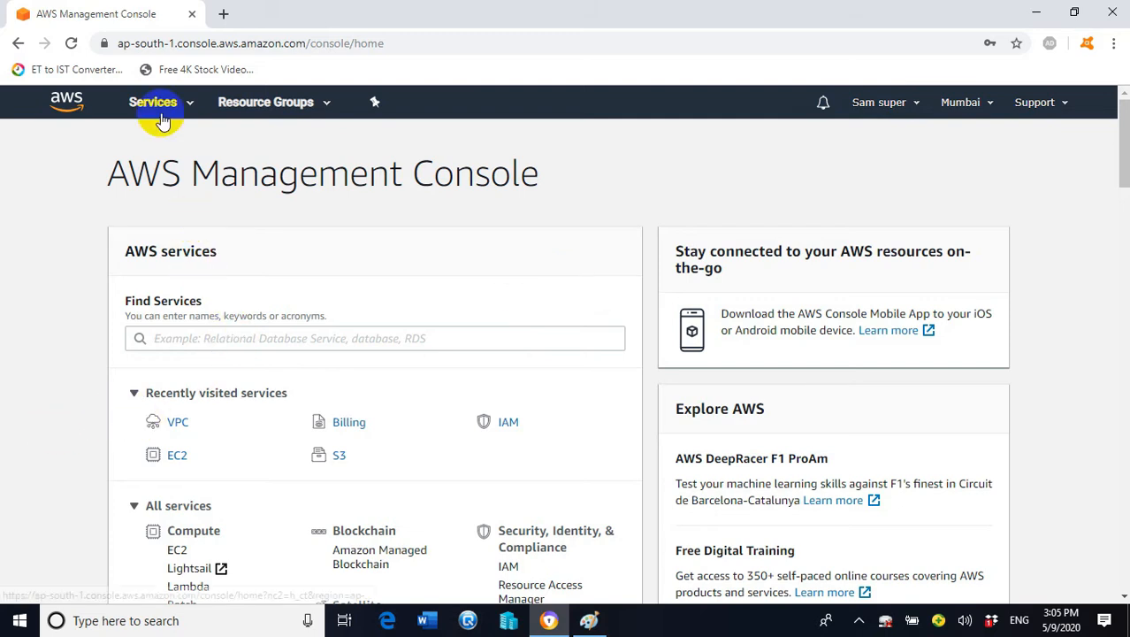
Open the VPC service from Networking & Content Delivery and list Your VPCs
click(191, 108)
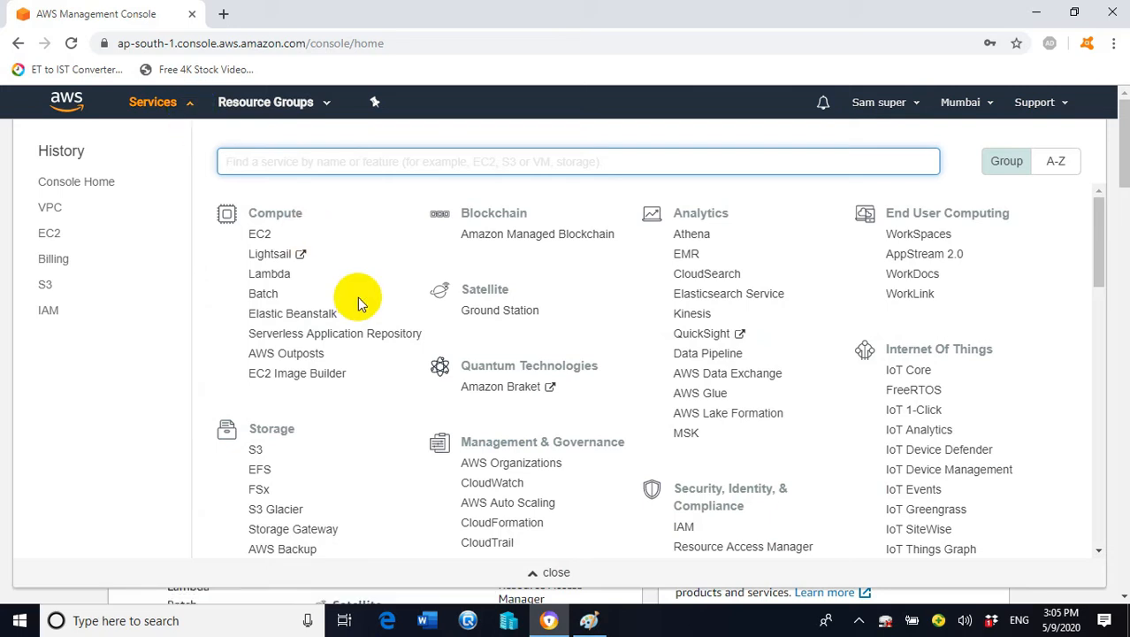
scroll(358, 296, down, 3)
scroll(358, 296, down, 4)
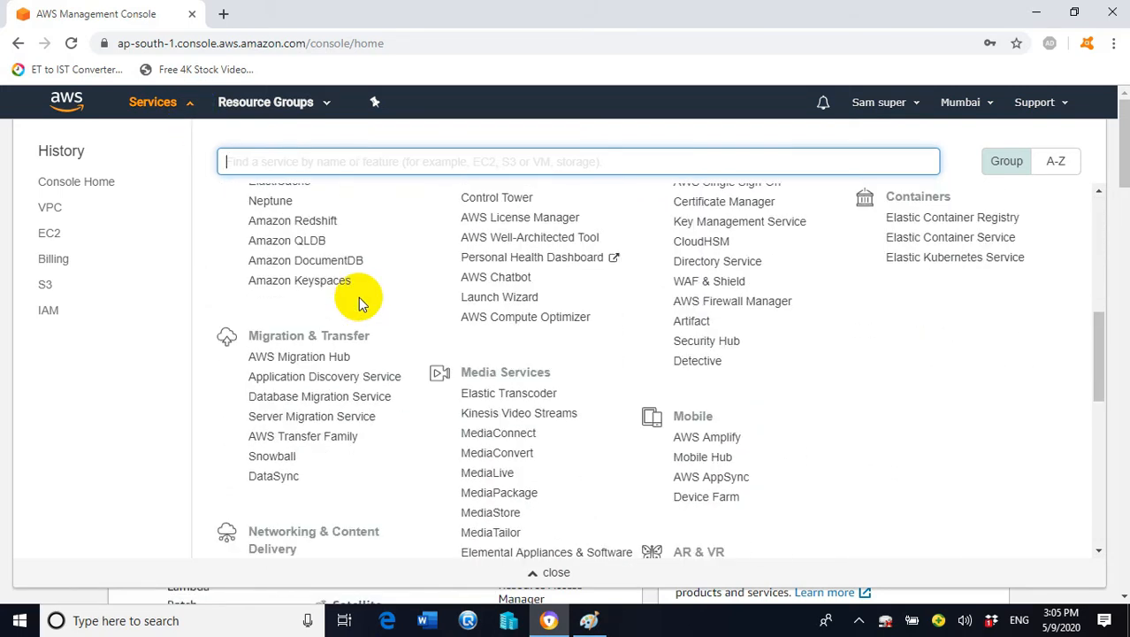
scroll(294, 325, down, 2)
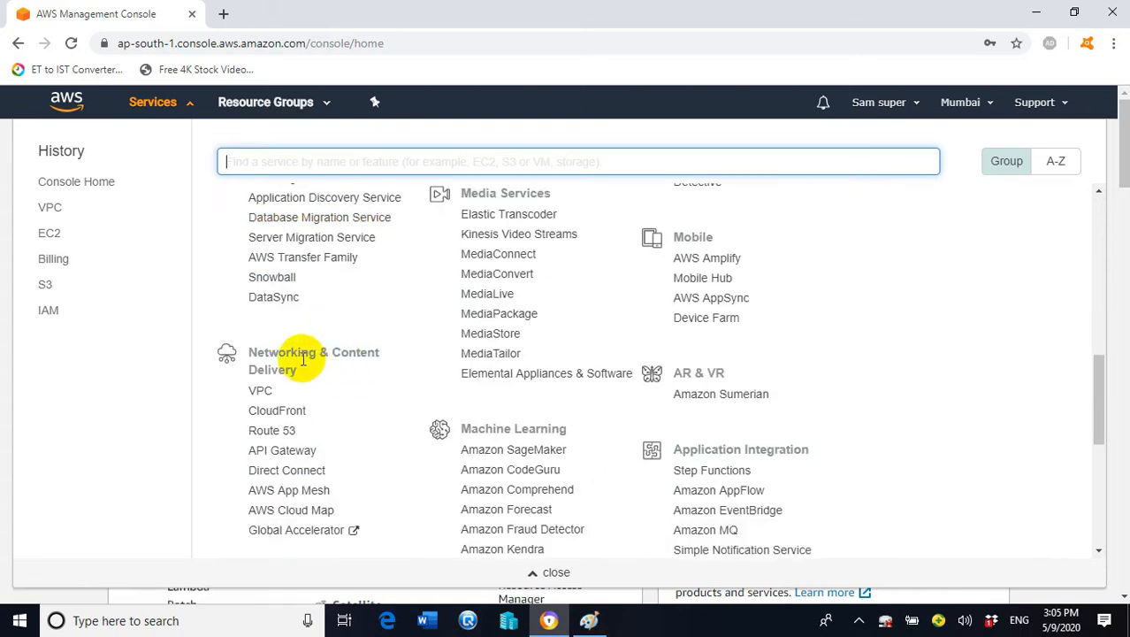
click(262, 398)
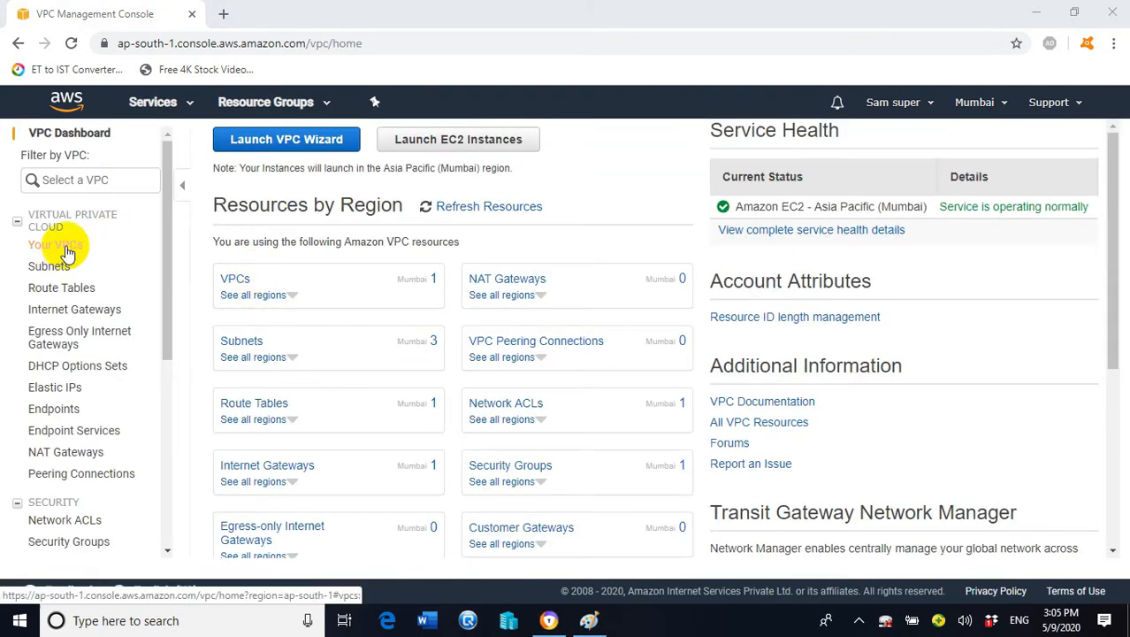
click(69, 254)
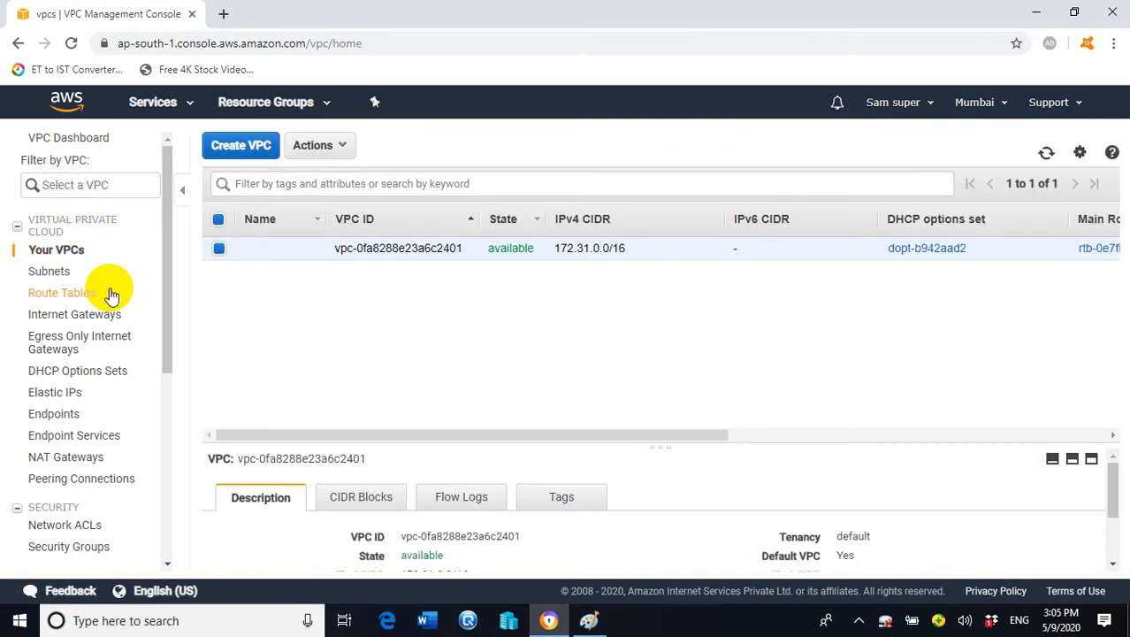
click(250, 152)
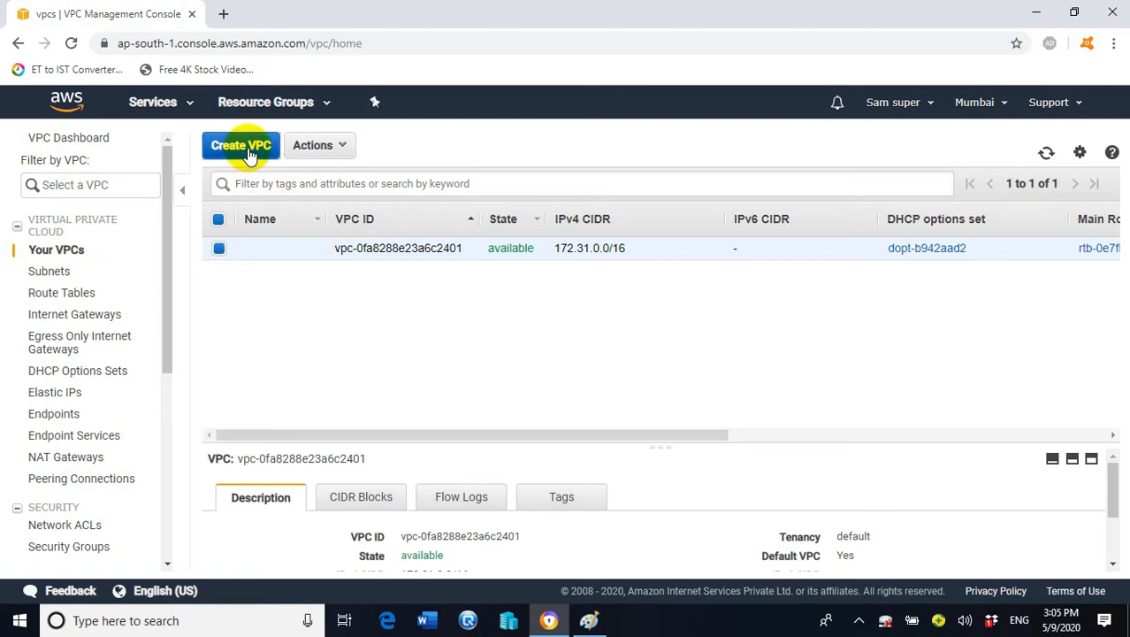
Create a VPC with name tag VPC-A and IPv4 CIDR 10.0.0.0/16
click(298, 275)
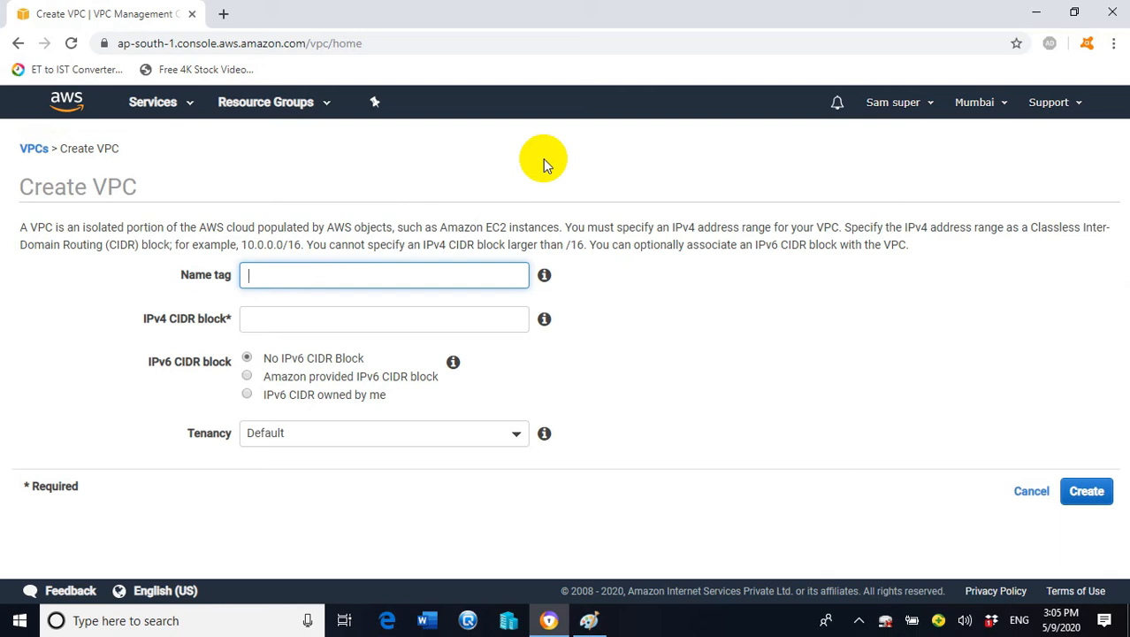
text(VPC-A)
click(469, 311)
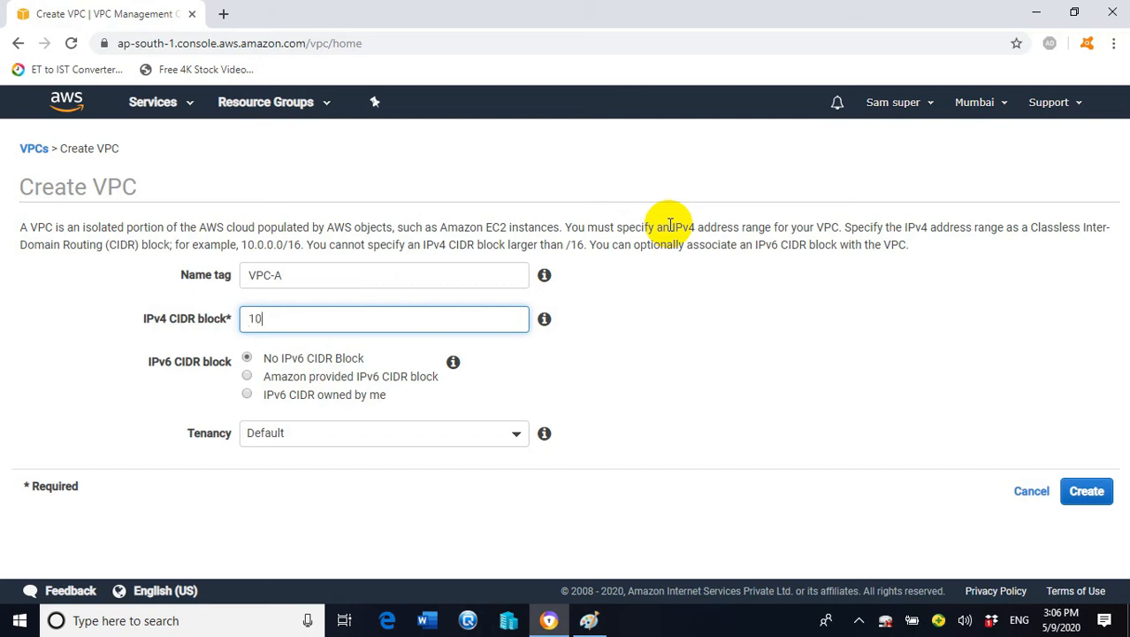
text(0.0.0/16)
click(1094, 497)
click(775, 334)
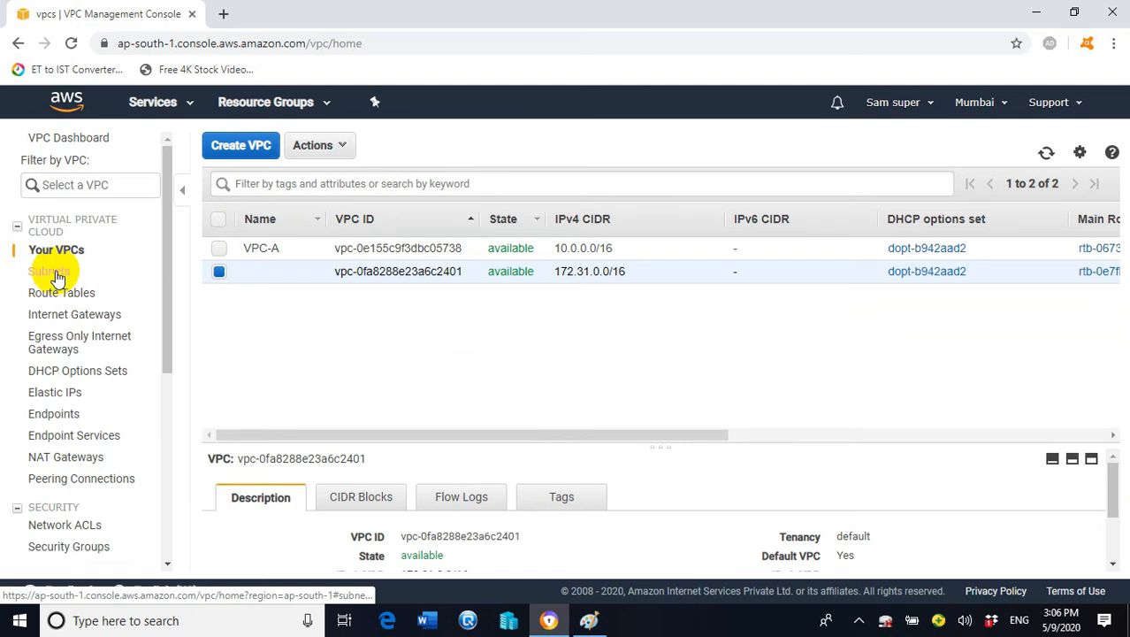
click(109, 276)
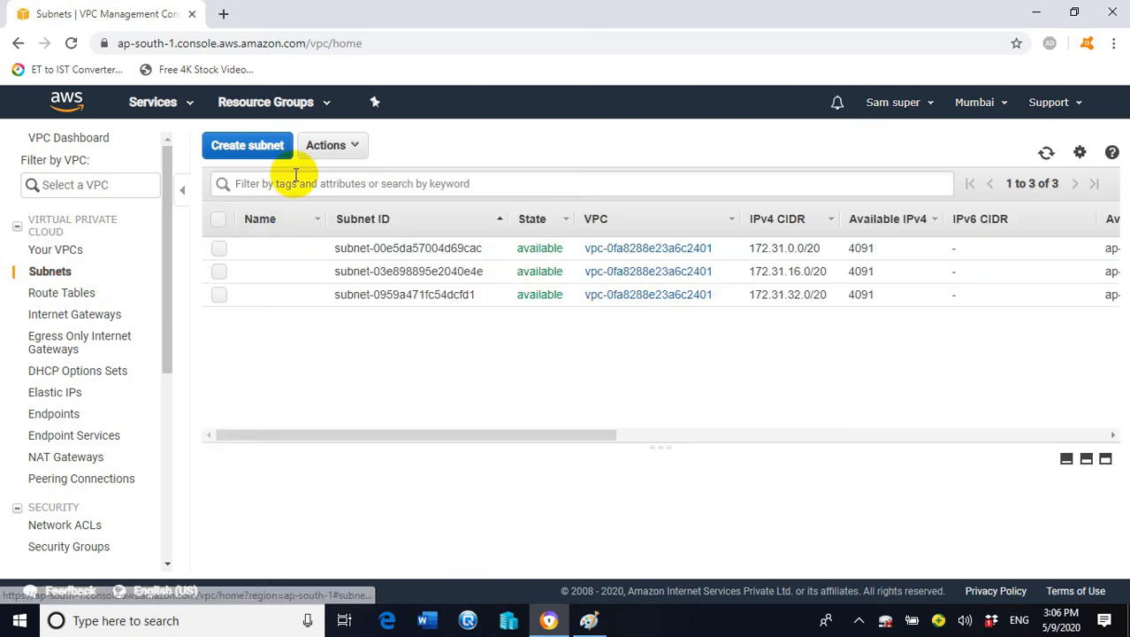
Start a new subnet named vpcA-subnet belonging to VPC-A
click(266, 147)
click(375, 273)
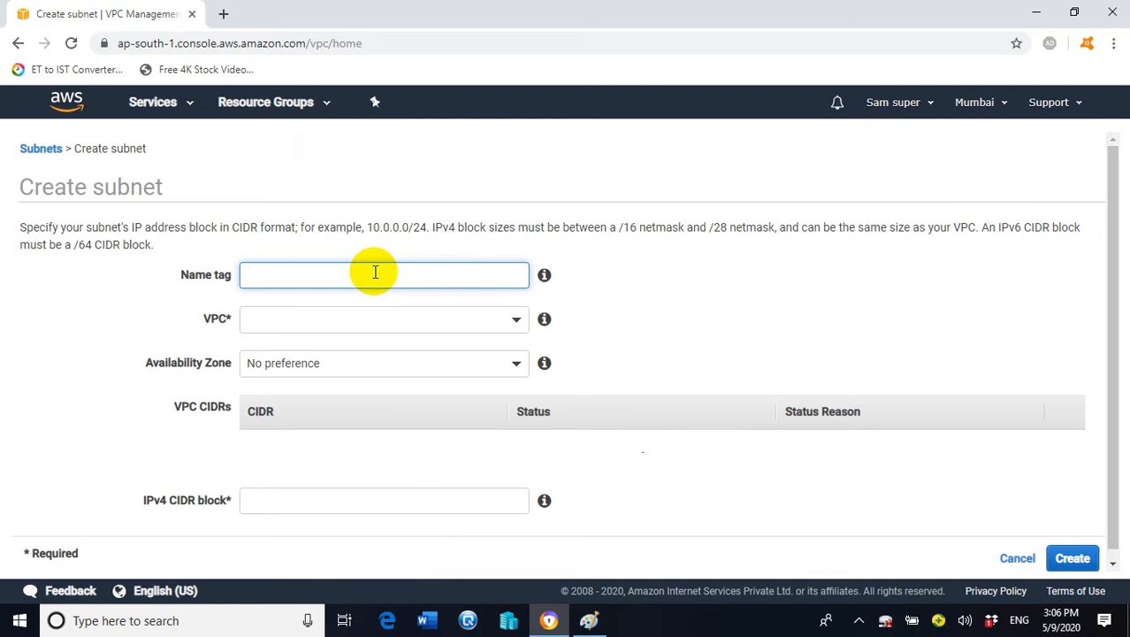
text(vpc)
key(BackSpace)
key(BackSpace)
text(vpc)
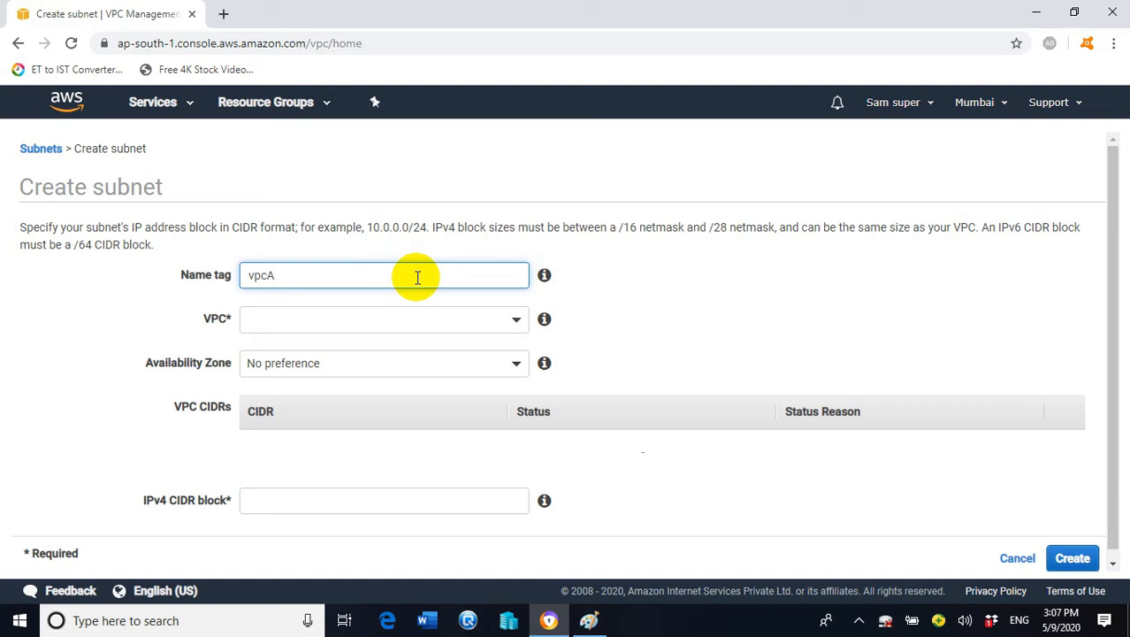
text(-subnet)
click(511, 320)
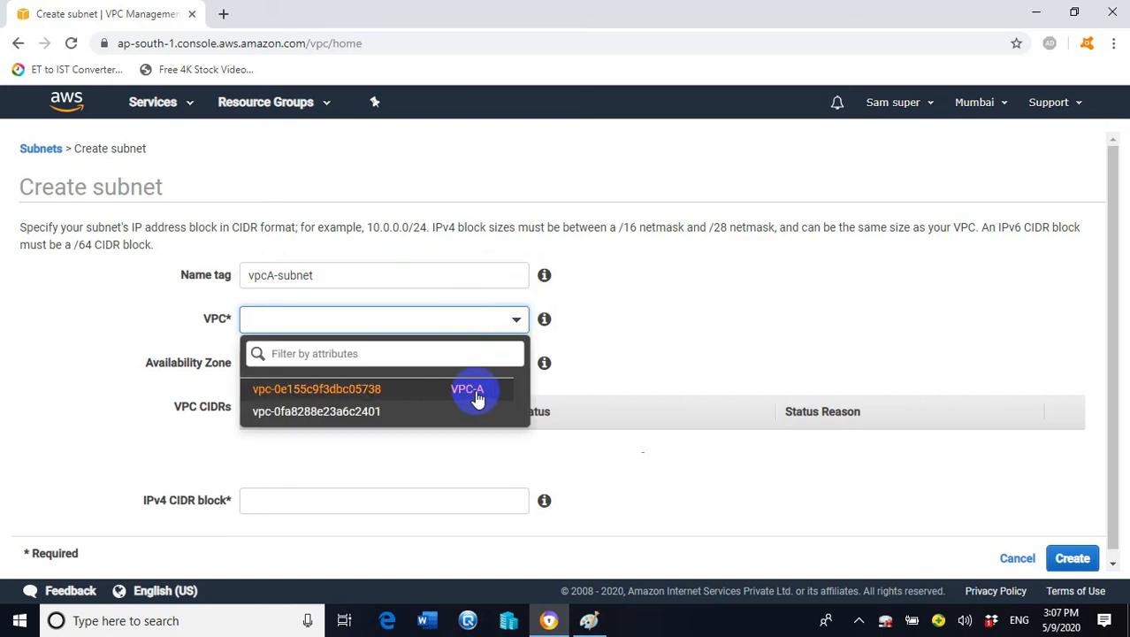
click(483, 397)
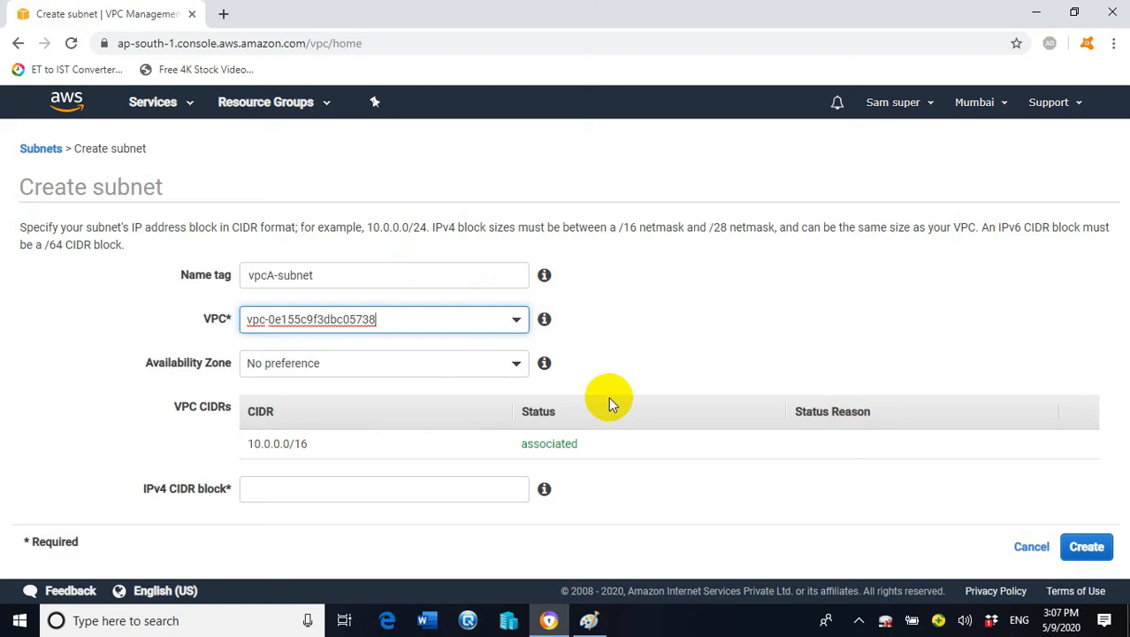
Place the subnet in ap-south-1a with IPv4 range 10.0.0.0/24 and create it
click(513, 369)
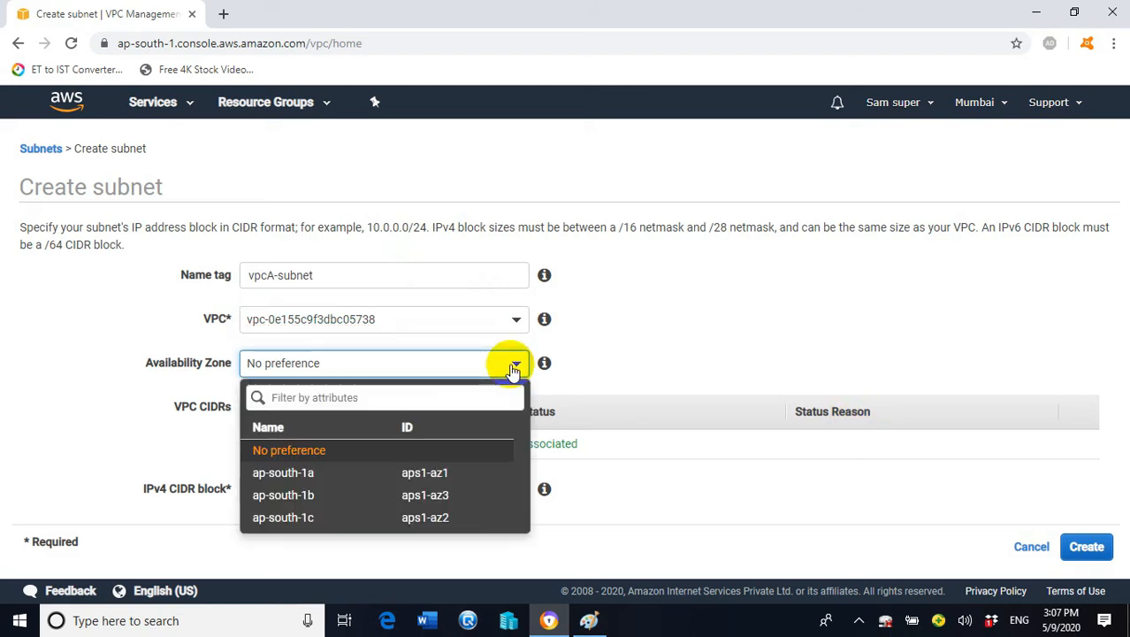
click(428, 474)
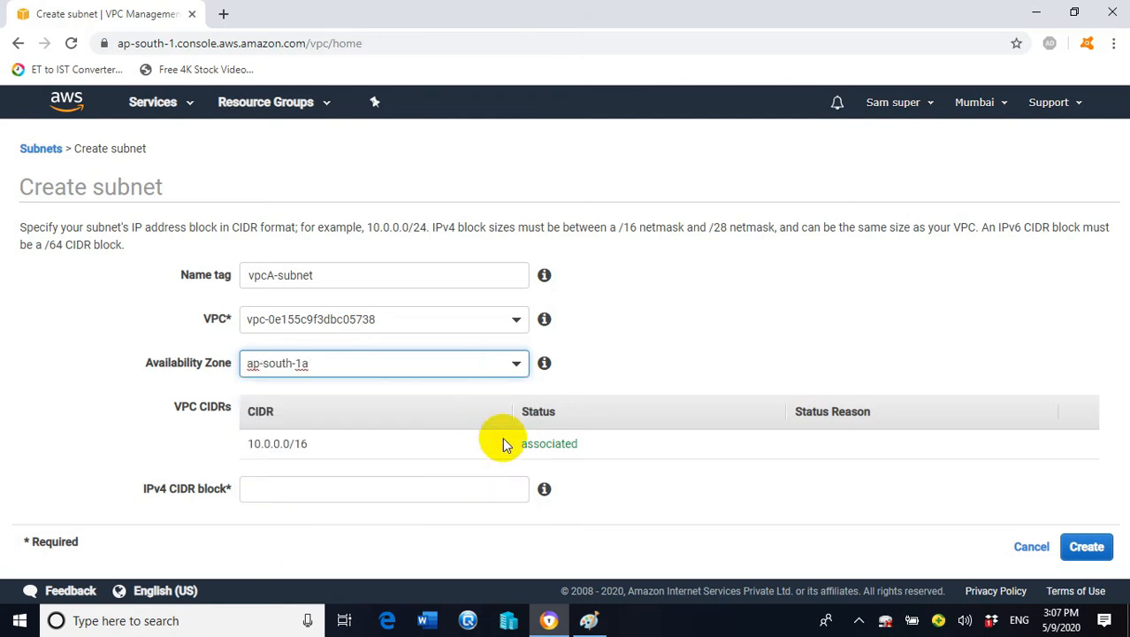
click(363, 484)
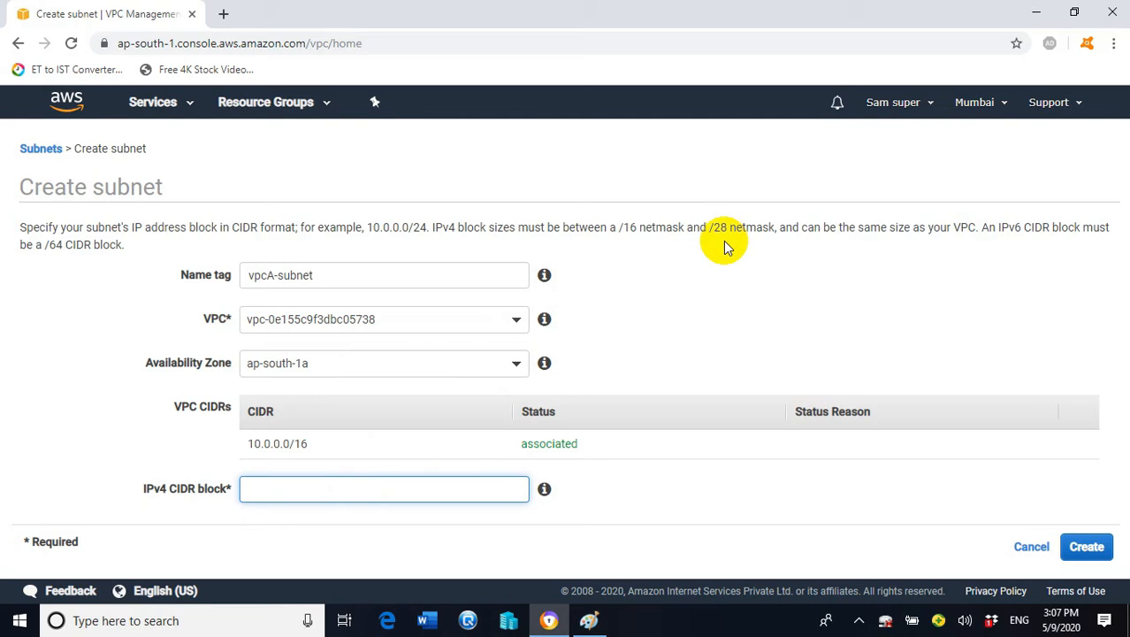
text(10.0.0.0/24)
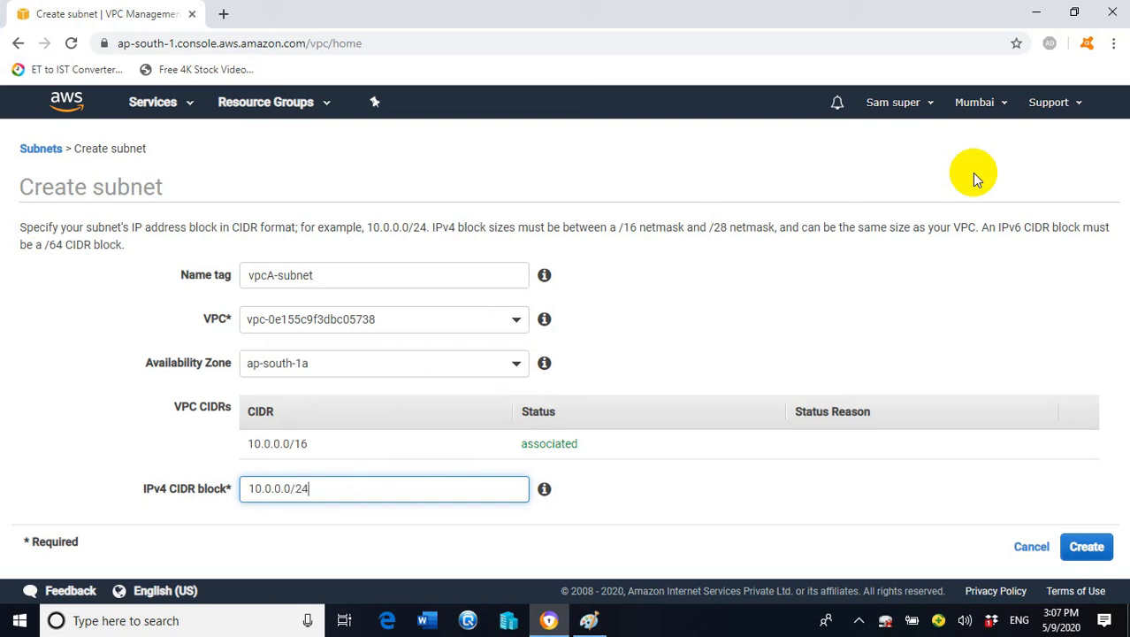
click(1086, 546)
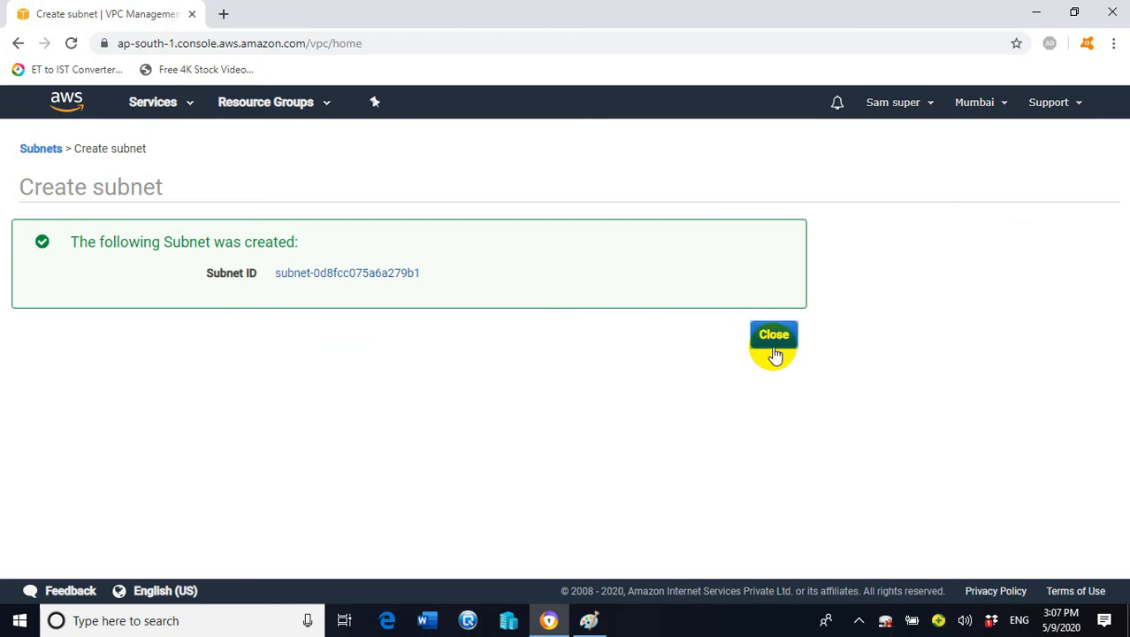
click(773, 341)
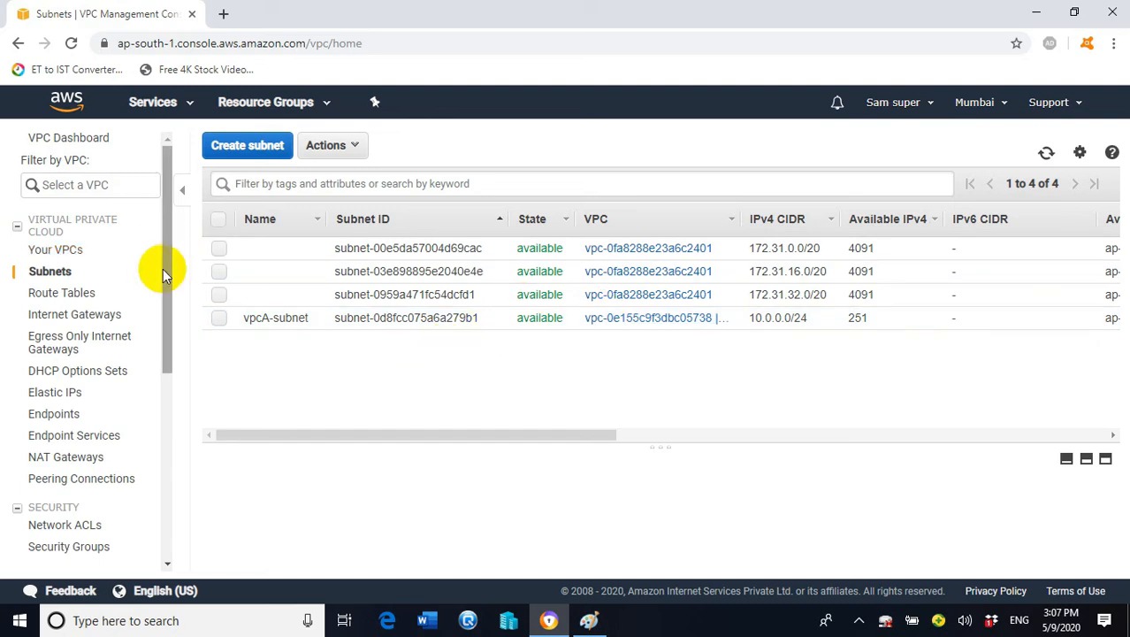
Switch to the Internet Gateways list and bring up the Create internet gateway form
drag(167, 270, 172, 285)
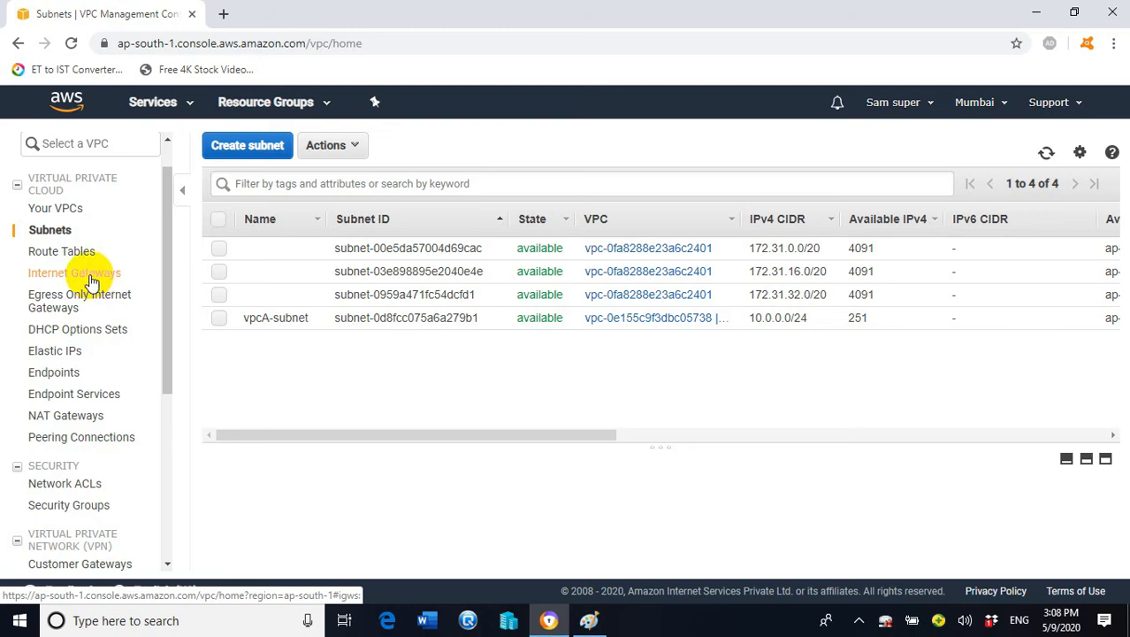
click(103, 274)
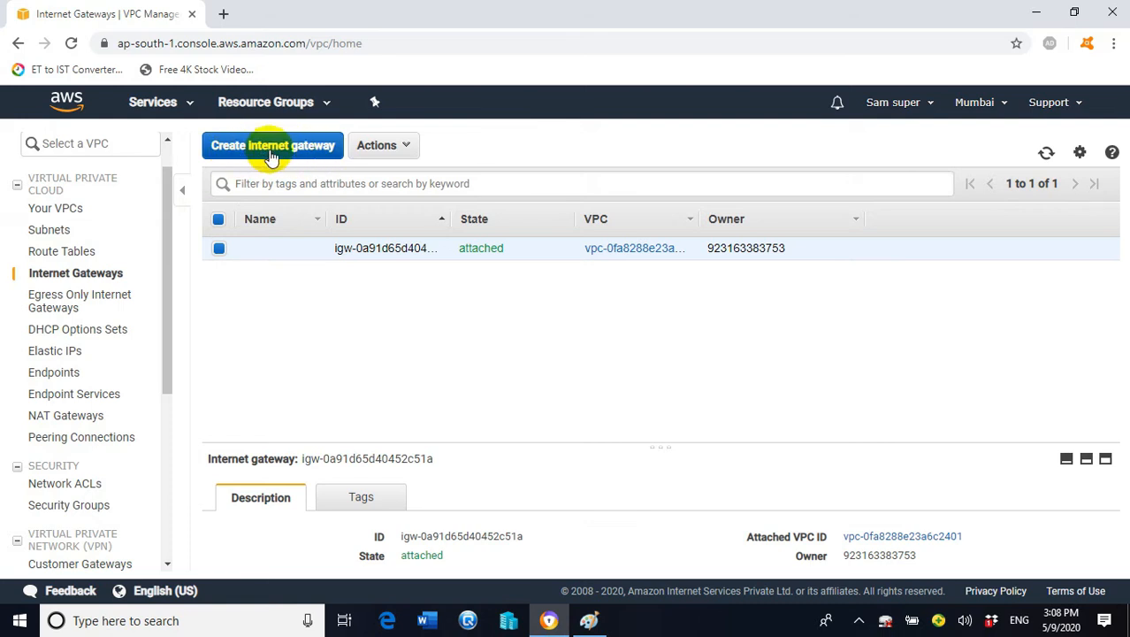
click(295, 148)
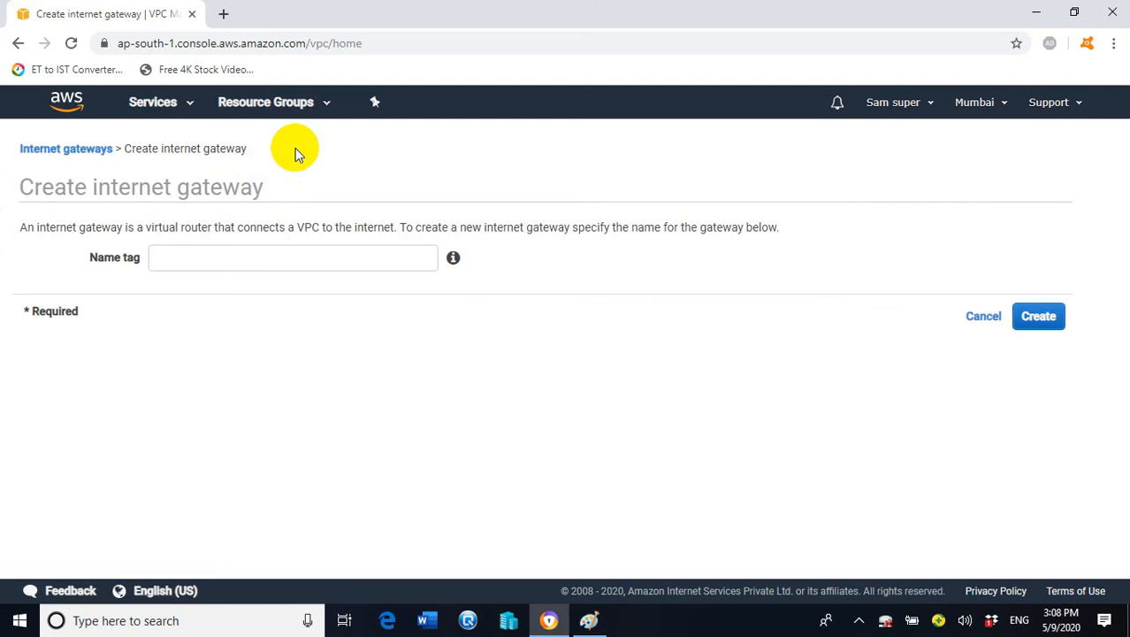
Create an internet gateway with the name tag vpcA-igw
click(352, 257)
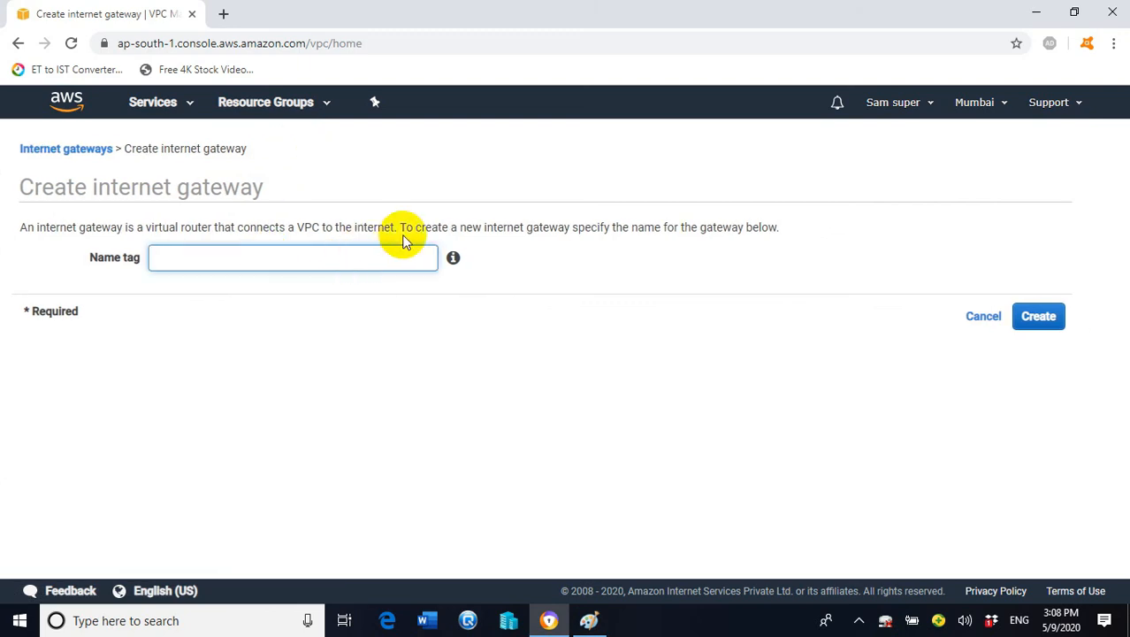
text(vpcA-igw)
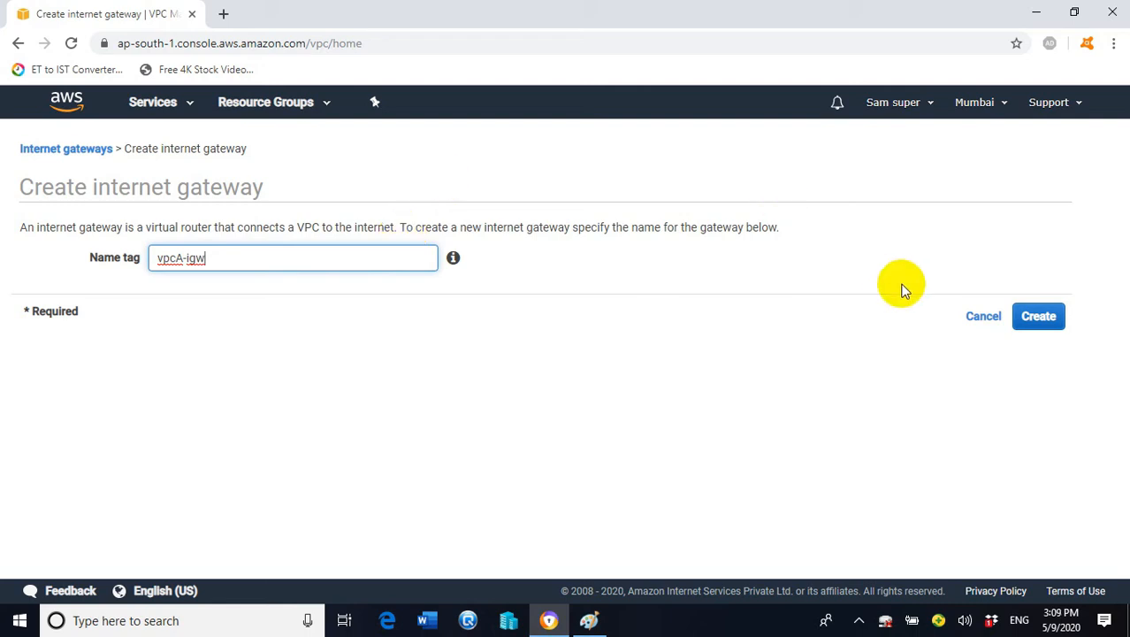
click(1034, 316)
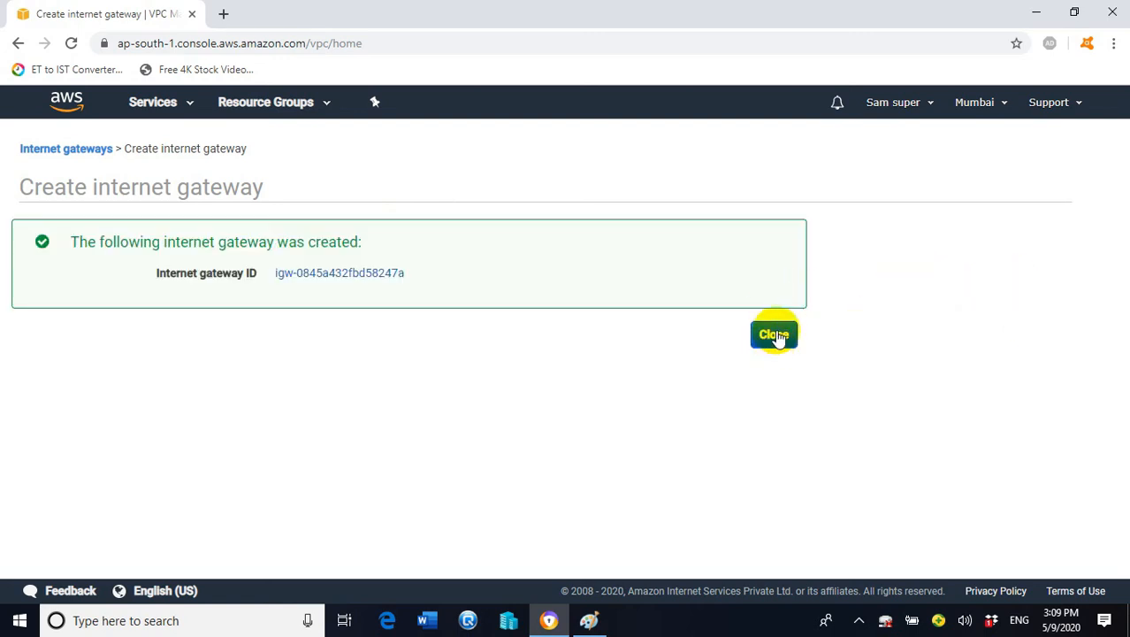
click(775, 335)
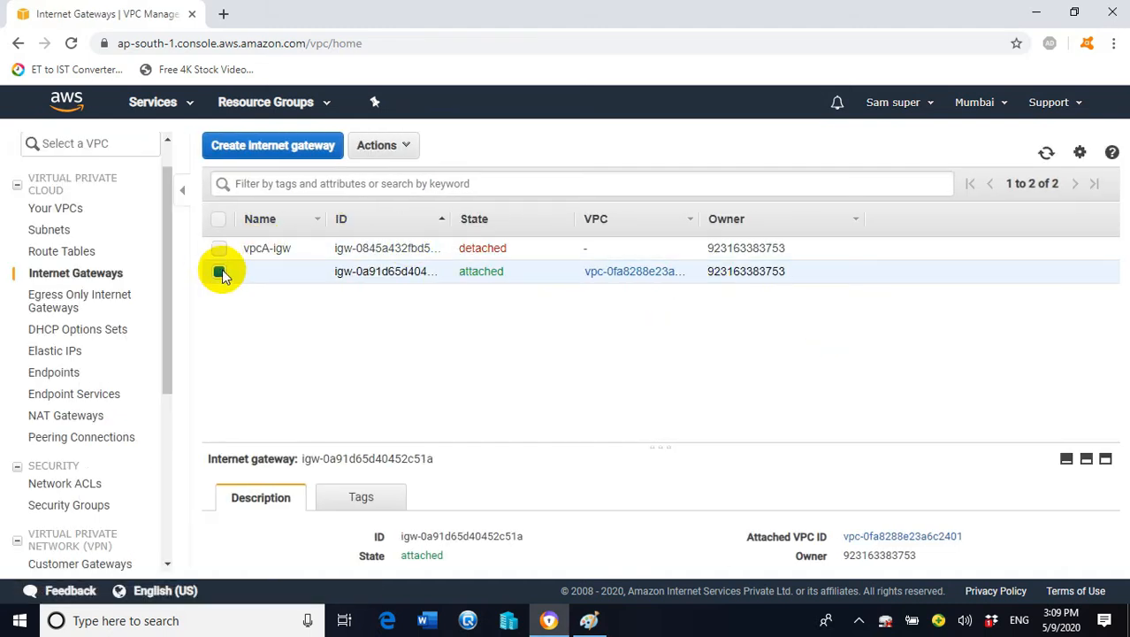
click(219, 271)
Attach the vpcA-igw internet gateway to VPC-A
click(218, 247)
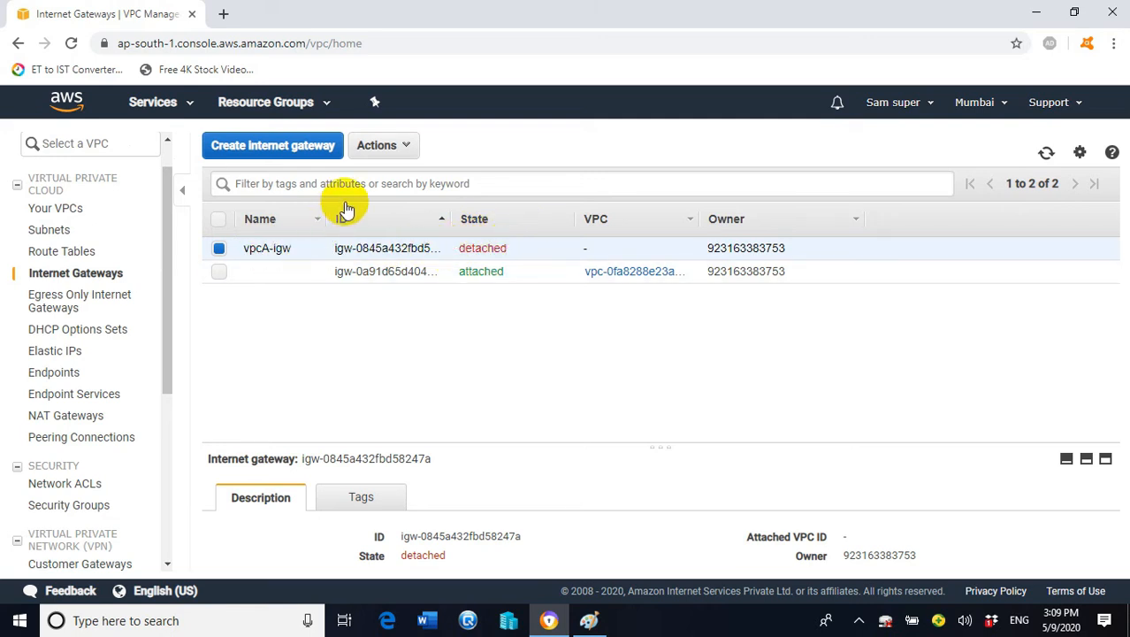
click(412, 151)
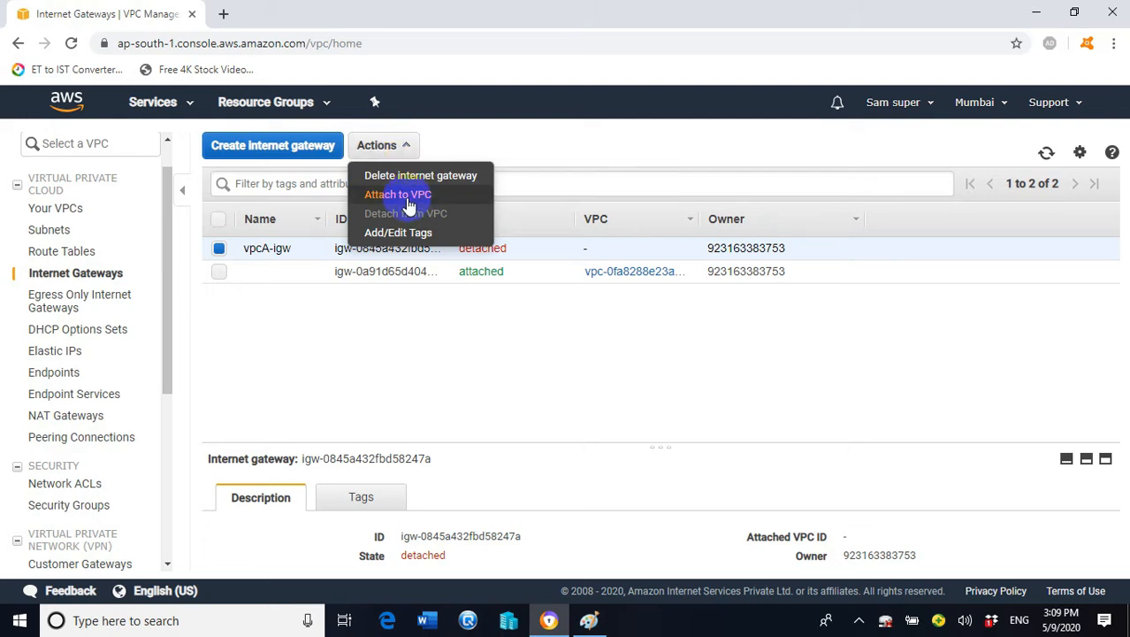
click(408, 200)
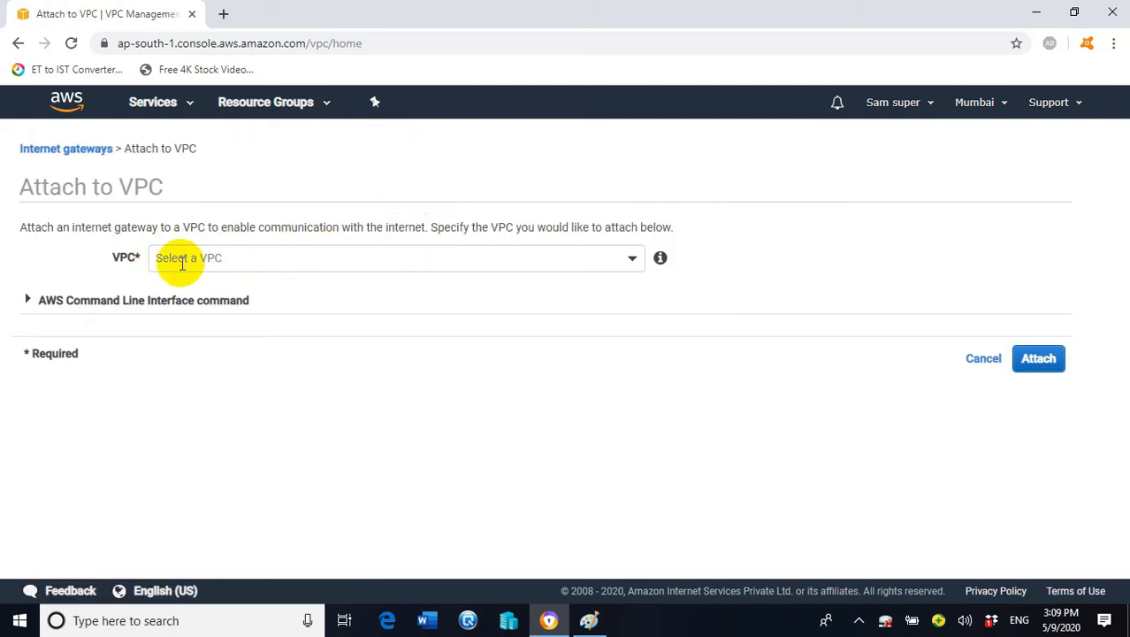
click(633, 259)
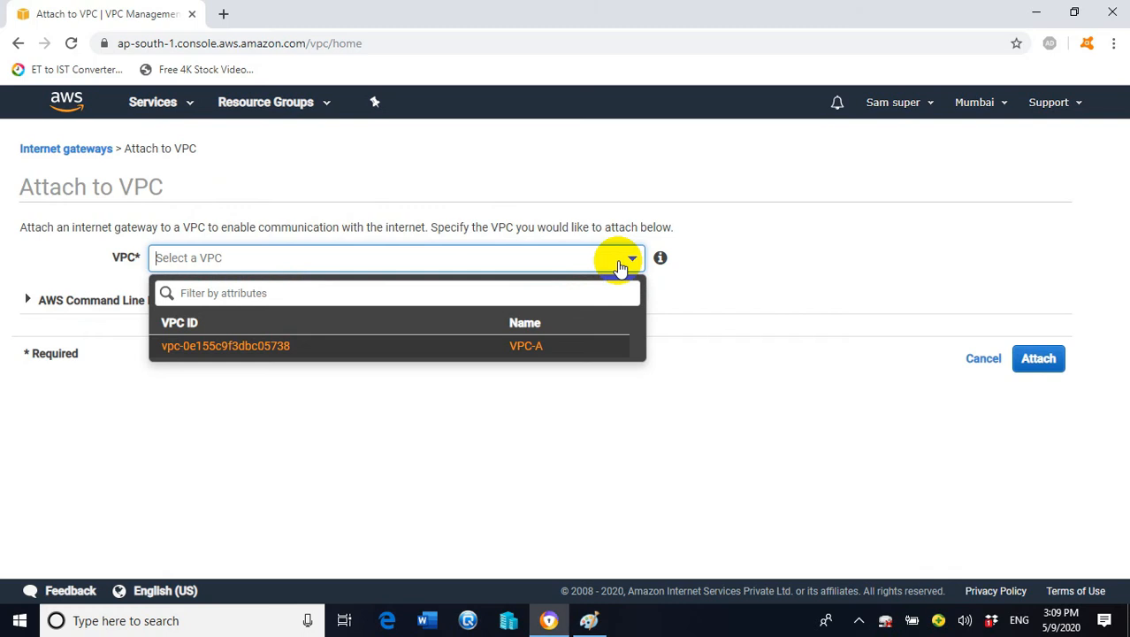
click(535, 353)
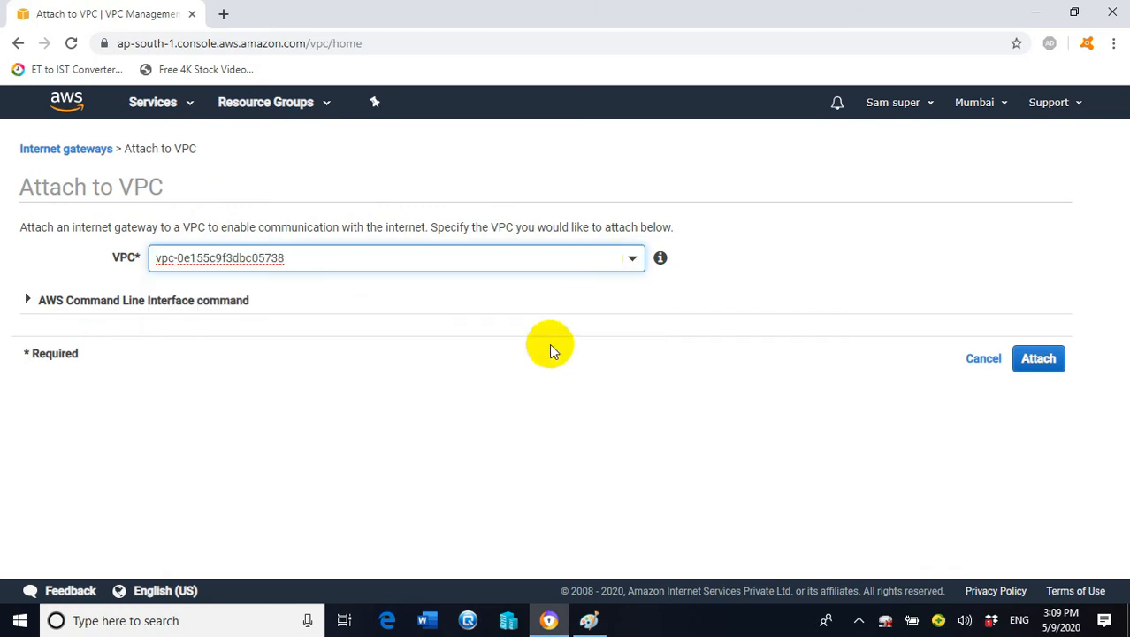
click(1050, 358)
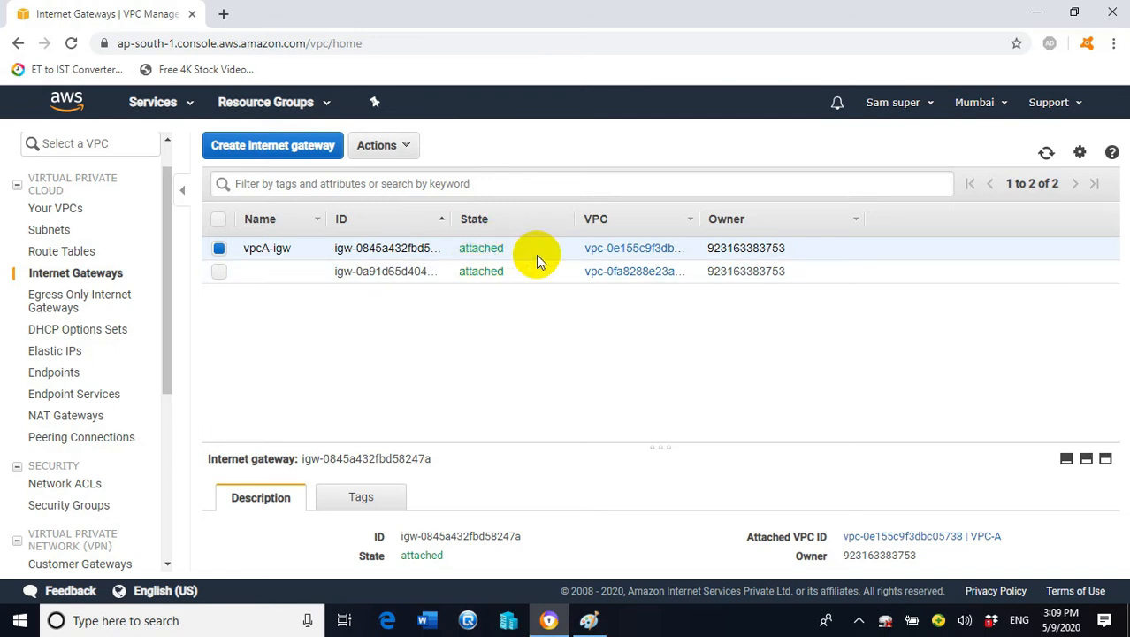
mouse_move(169, 251)
mouse_down()
mouse_move(173, 293)
mouse_move(166, 235)
mouse_up()
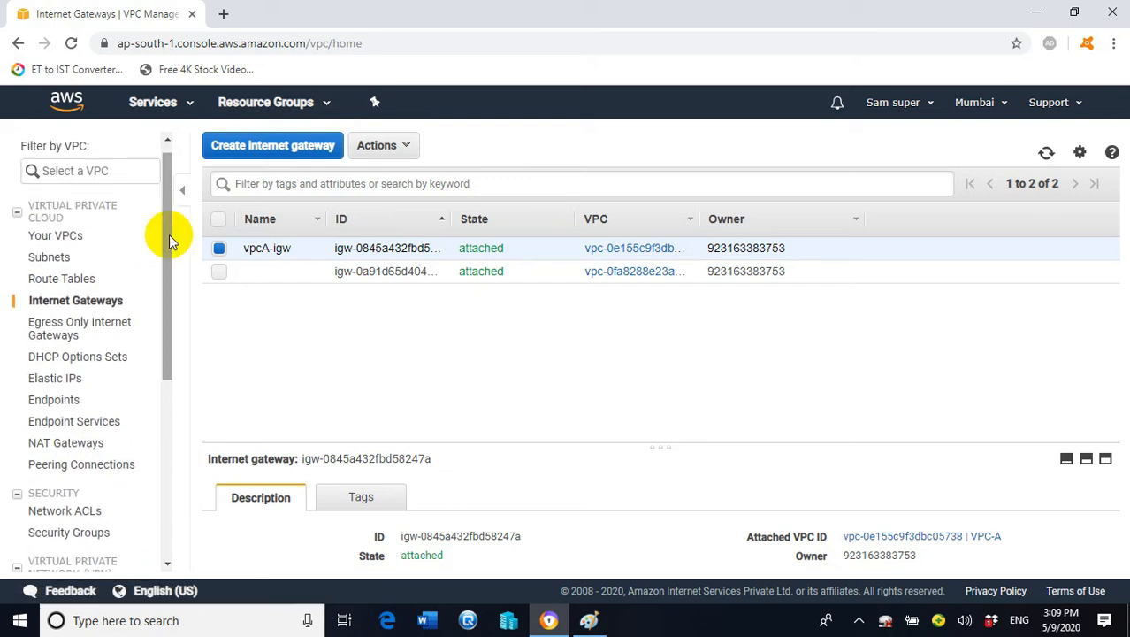
click(64, 278)
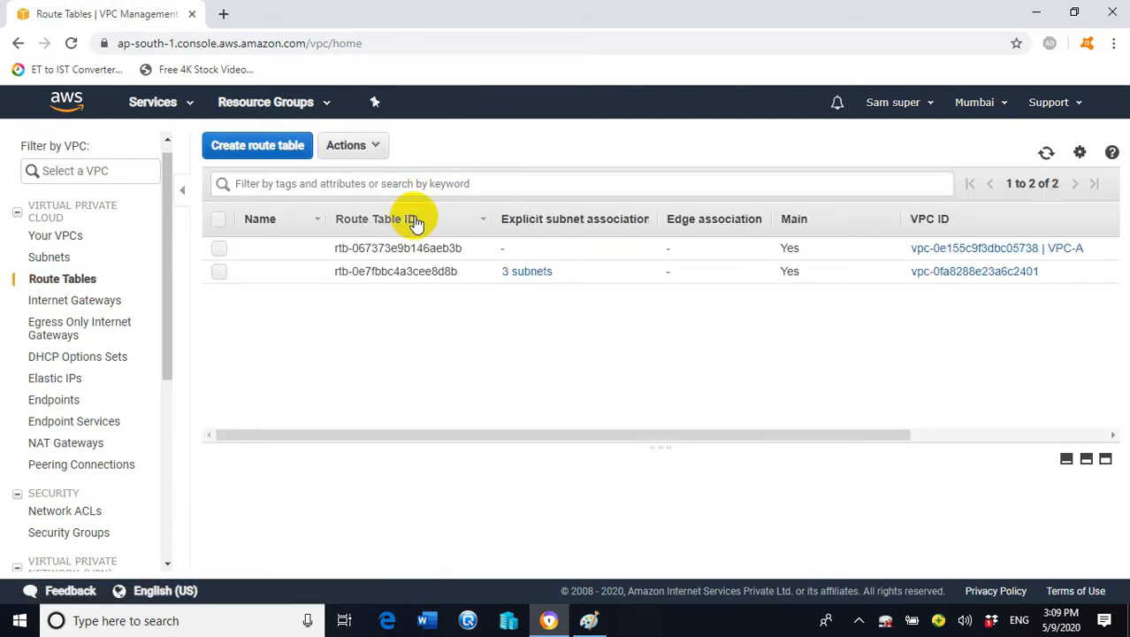
Create a route table with name tag vpcA-route assigned to VPC-A
click(259, 148)
click(345, 257)
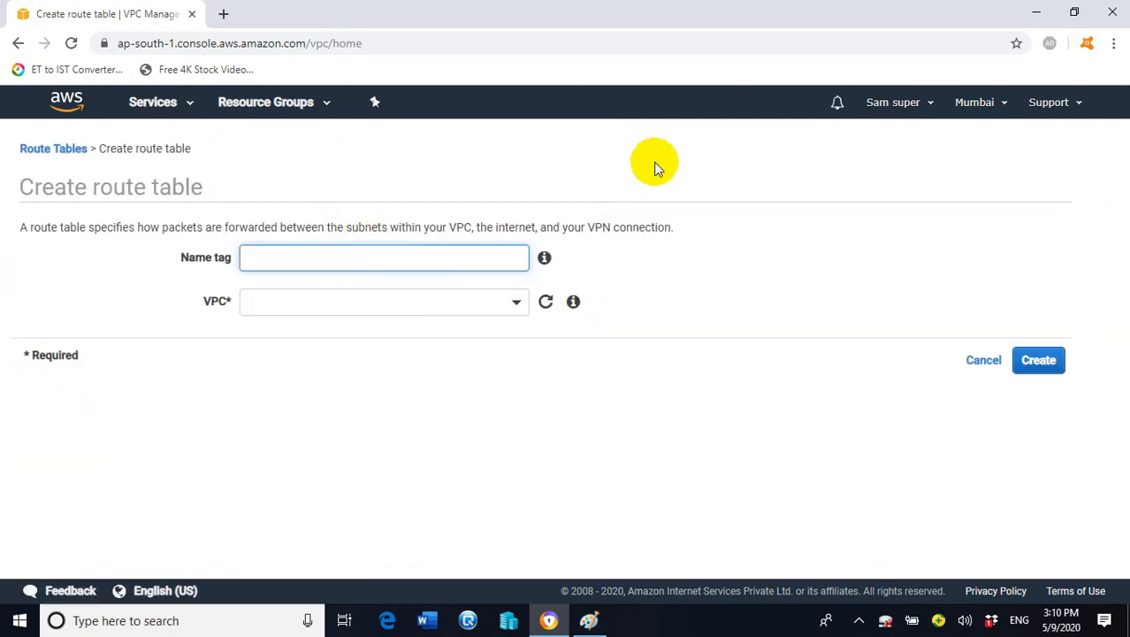
text(vpcA-route)
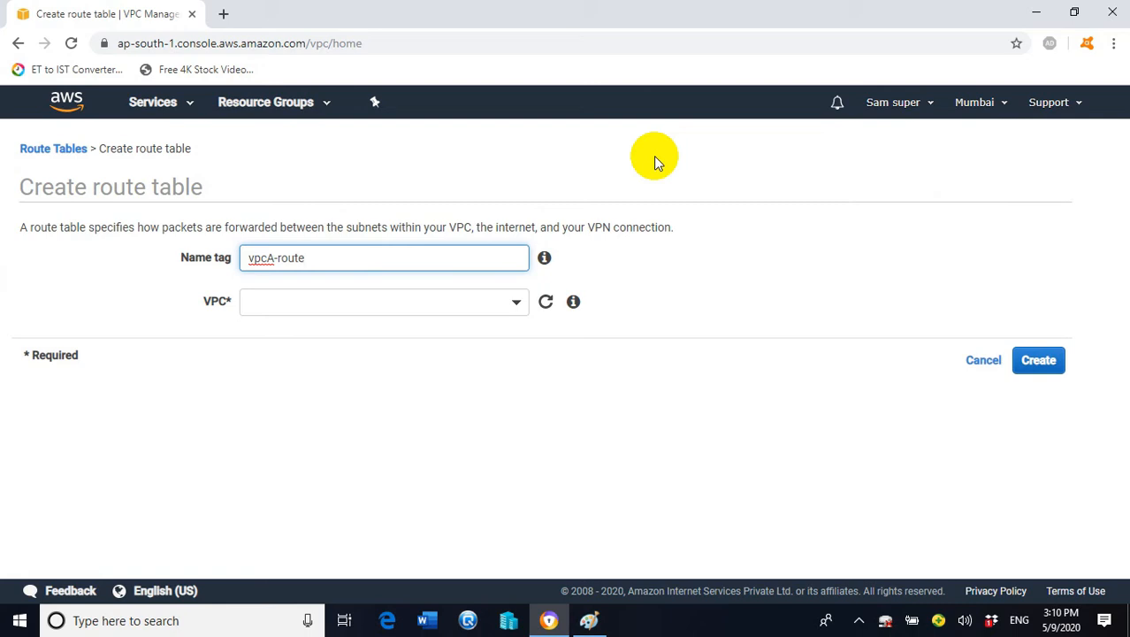
click(1037, 360)
click(409, 303)
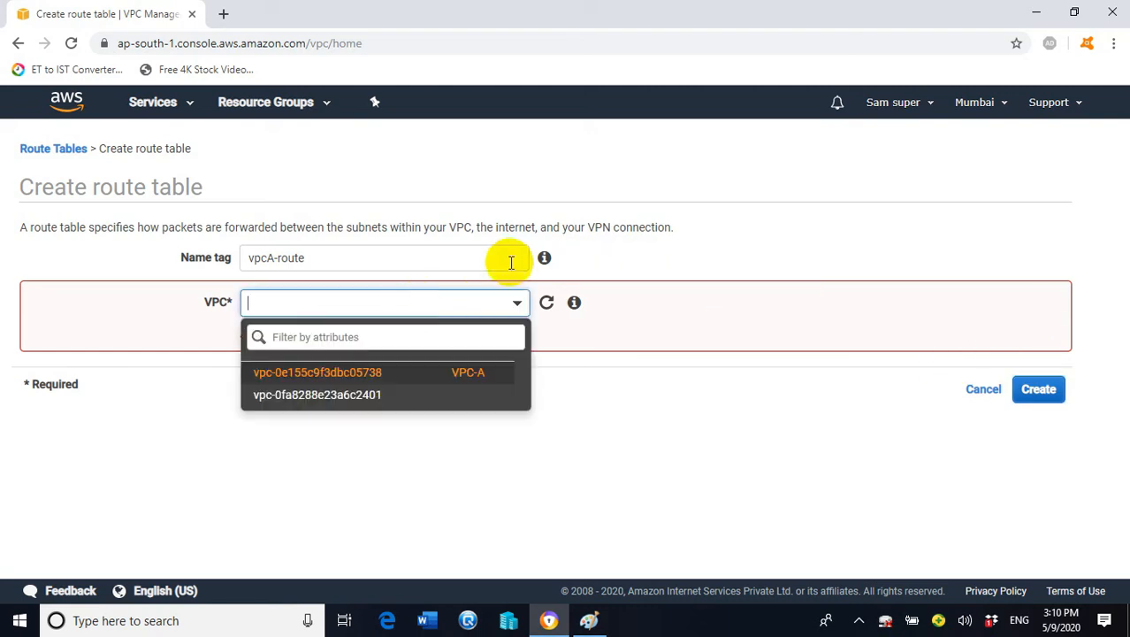
click(461, 378)
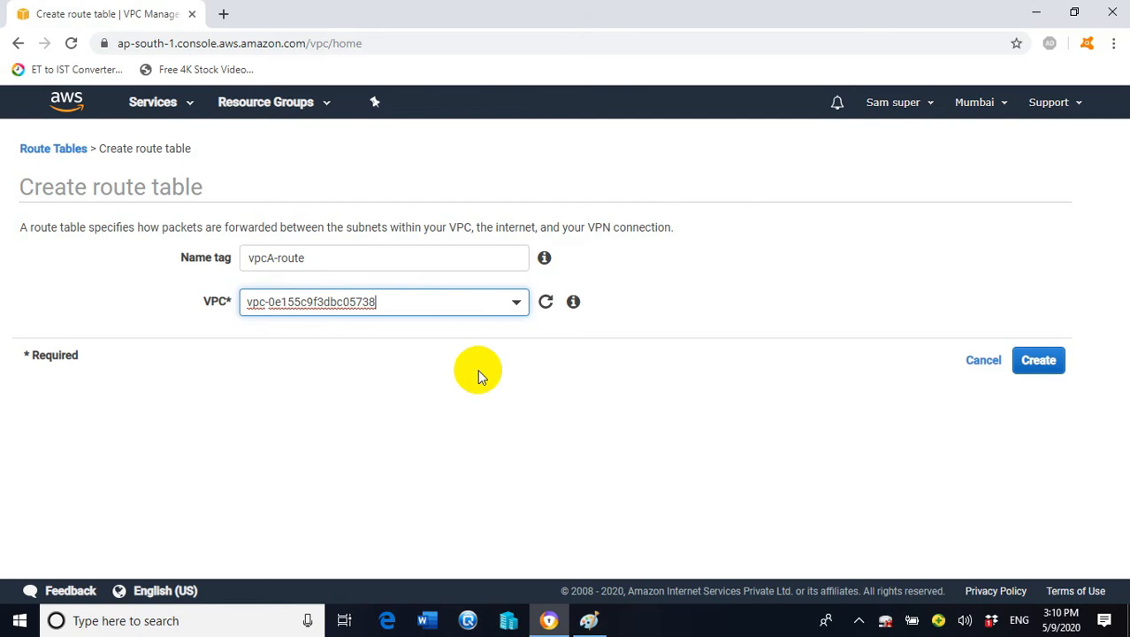
click(1039, 360)
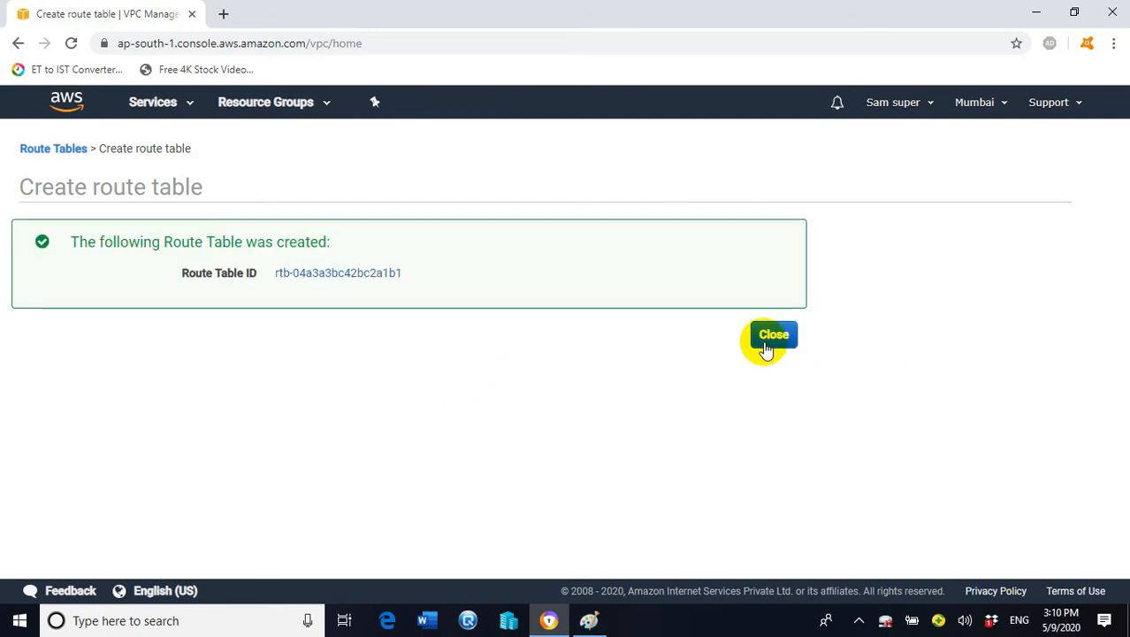
click(774, 336)
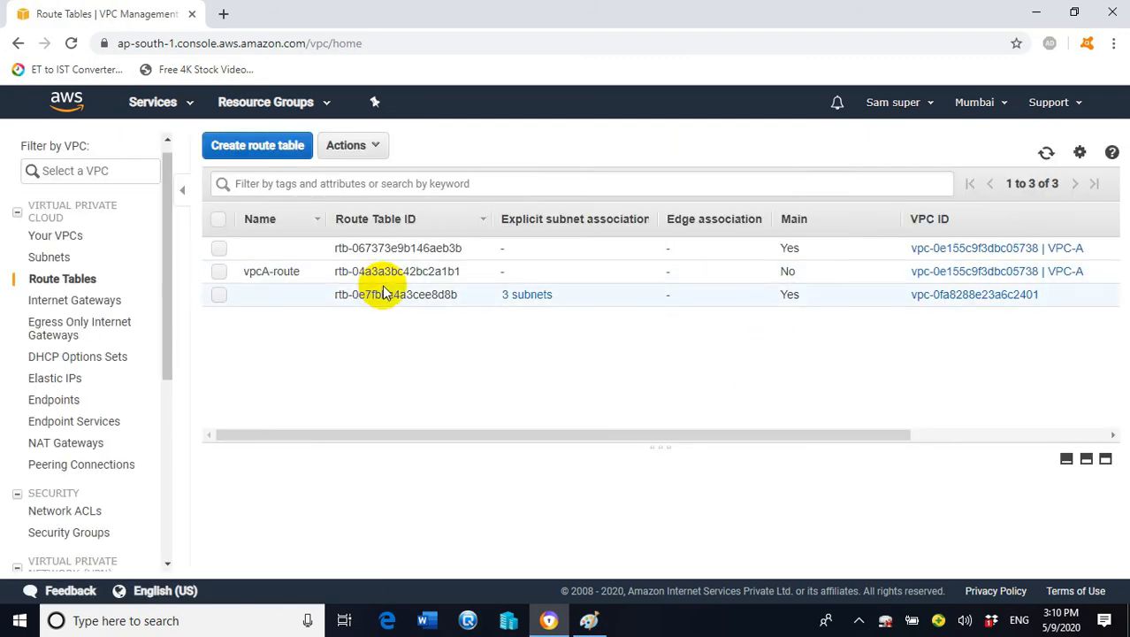
Add vpcA-subnet as an explicit subnet association of vpcA-route and save
click(220, 271)
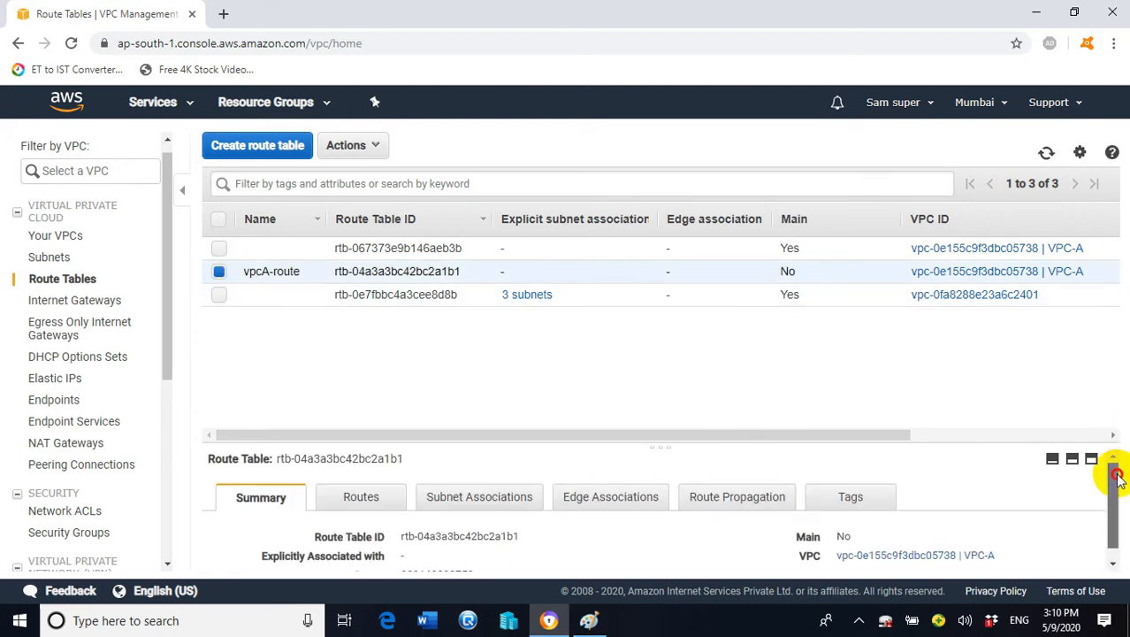
drag(1116, 477, 1112, 492)
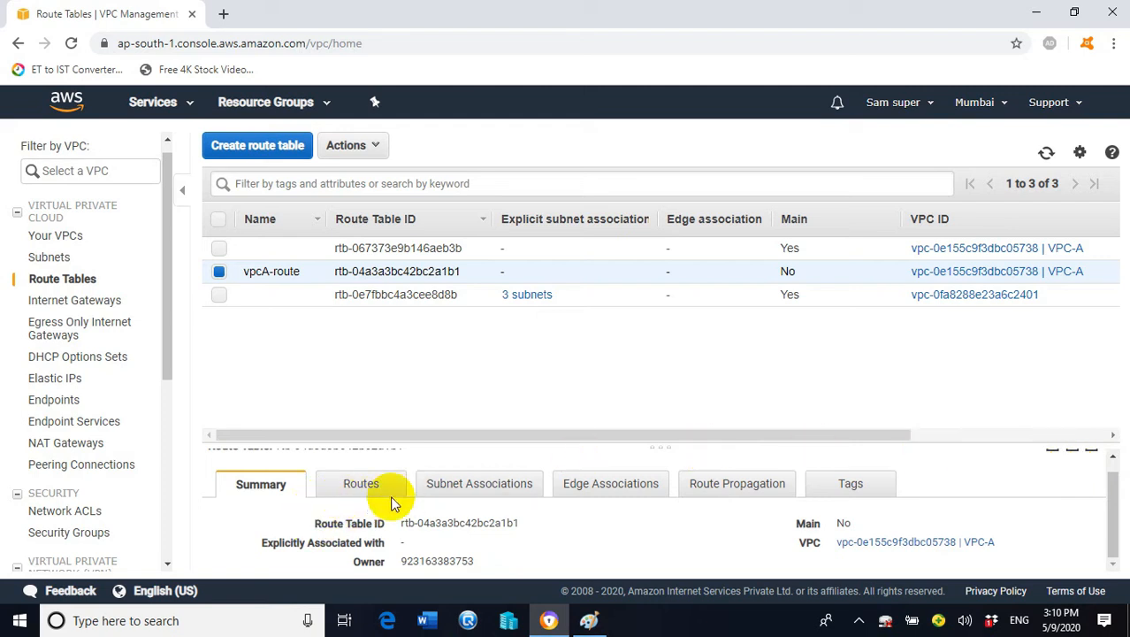
scroll(389, 489, up, 1)
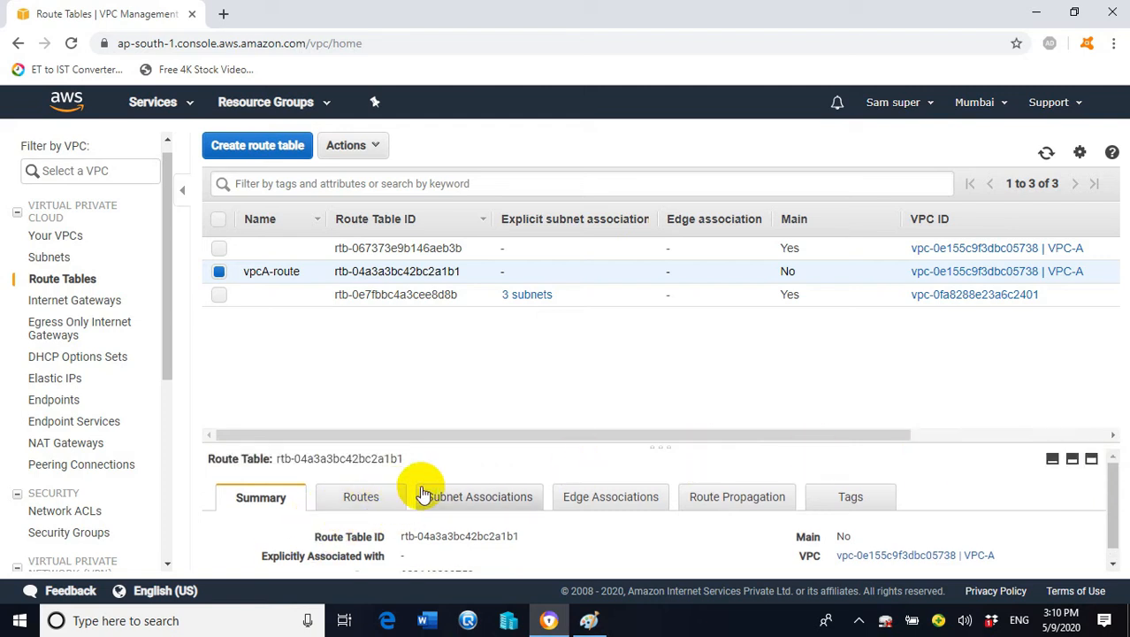
click(498, 503)
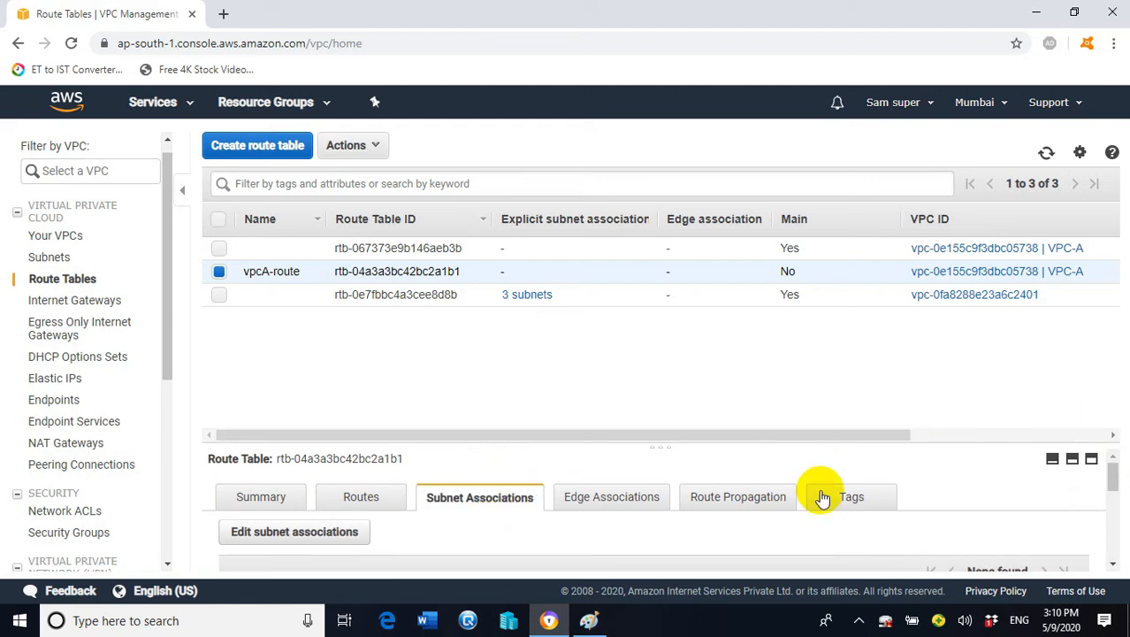
click(316, 534)
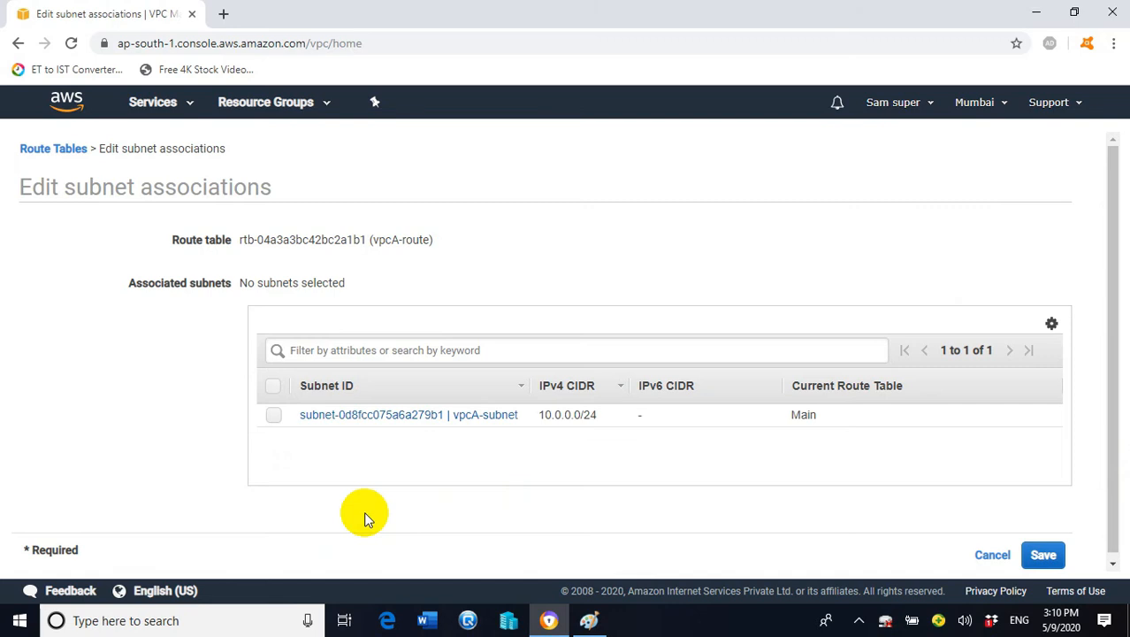
click(274, 421)
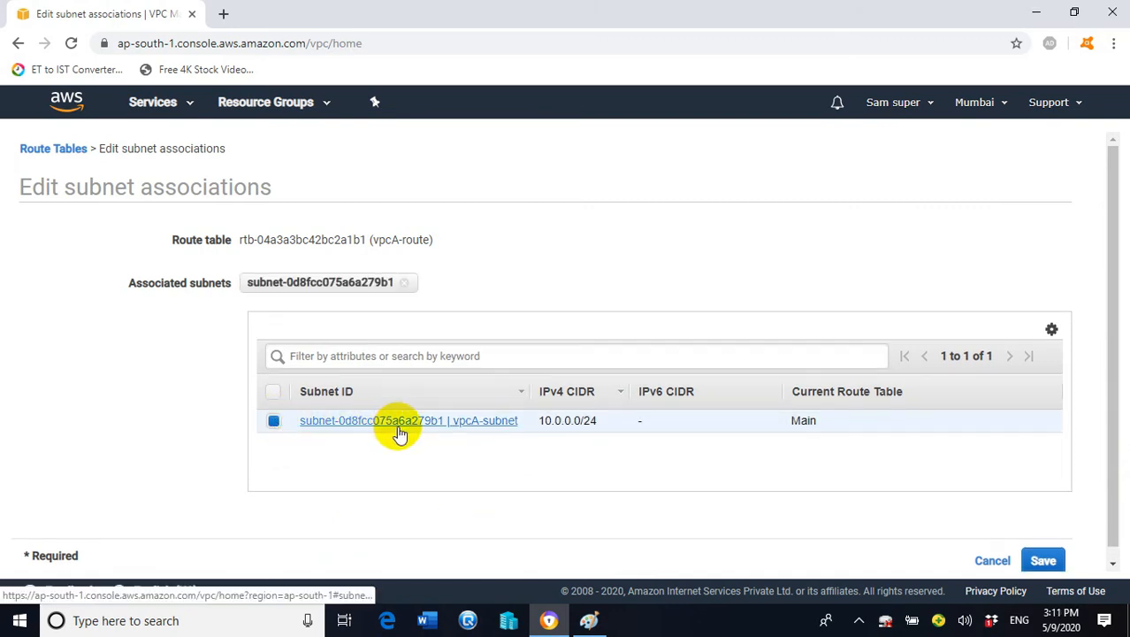
click(1044, 560)
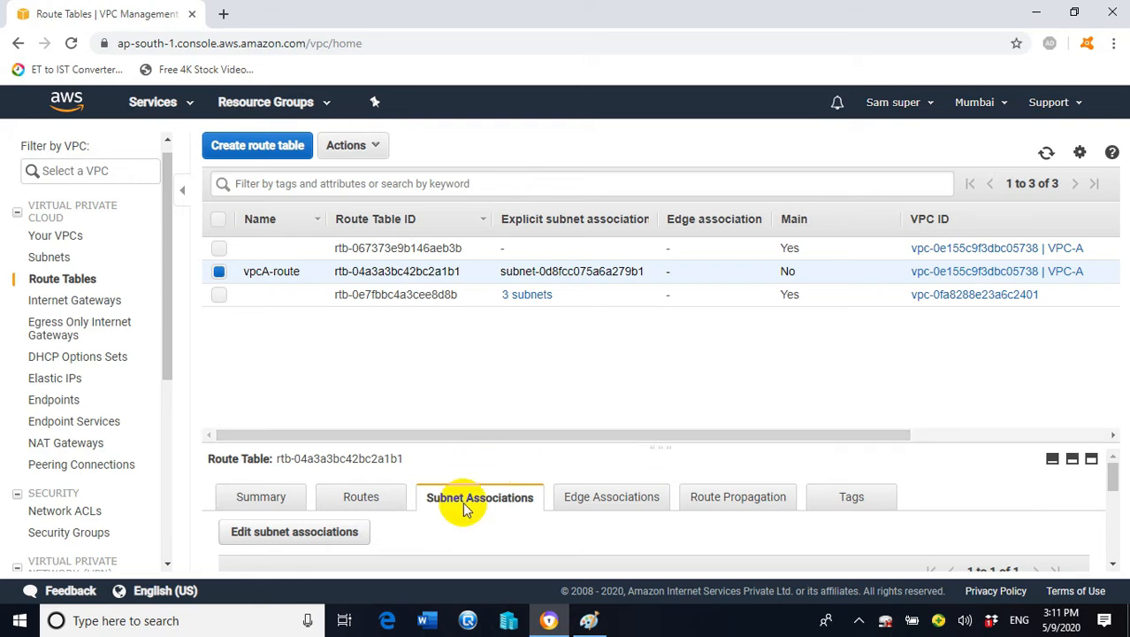
click(367, 494)
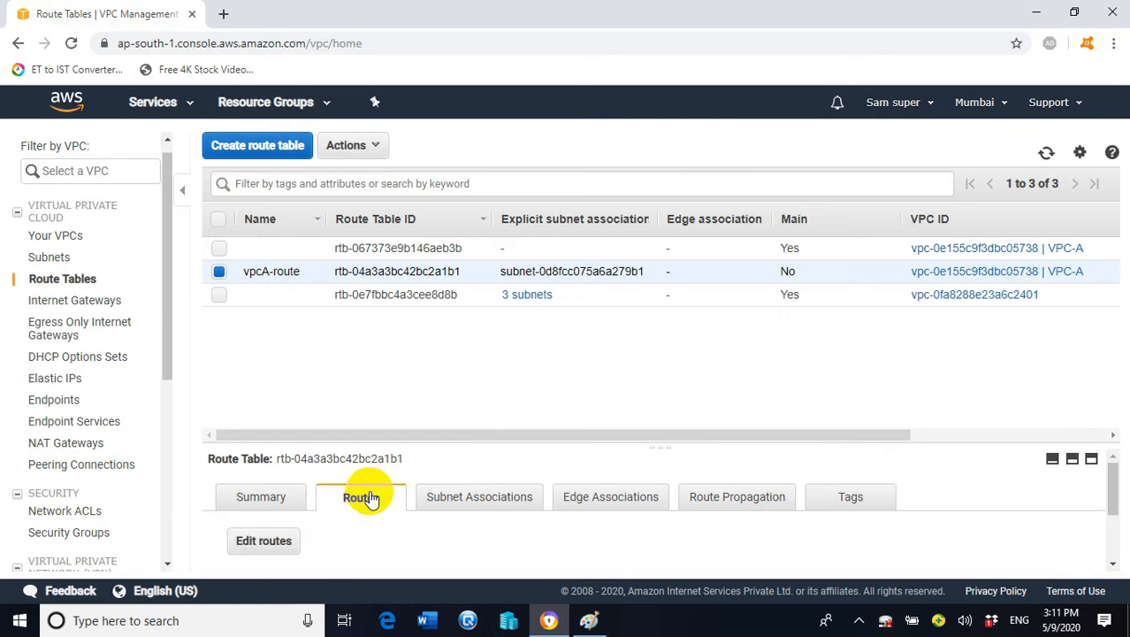
Add a 0.0.0.0/0 route to vpcA-route targeting internet gateway igw-0845a432fbd58247a, and save
click(263, 543)
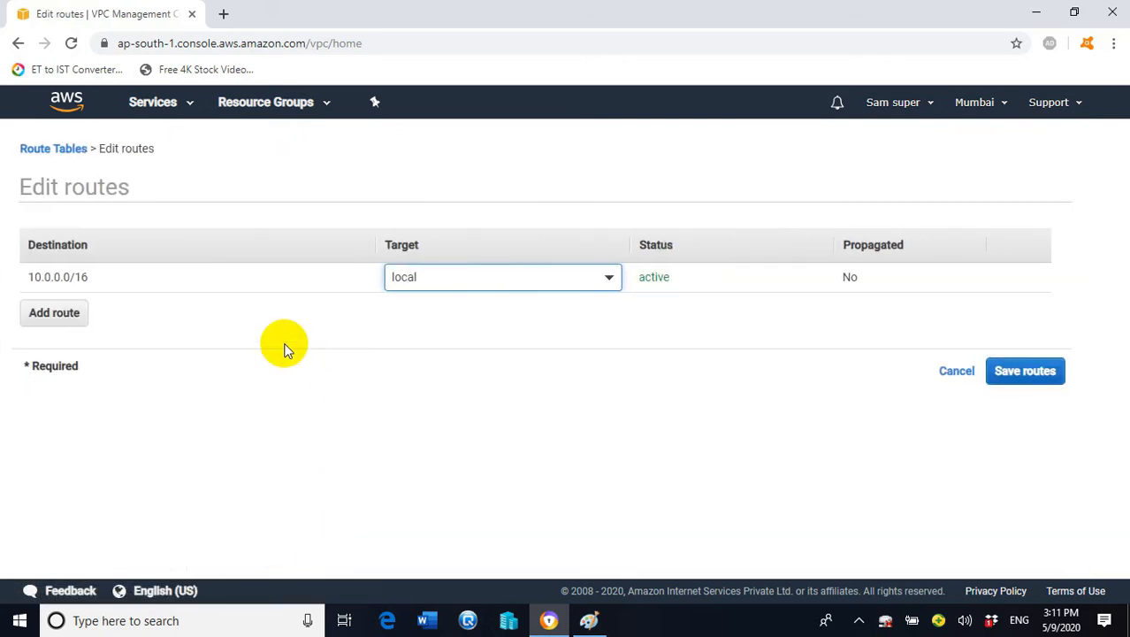
click(64, 321)
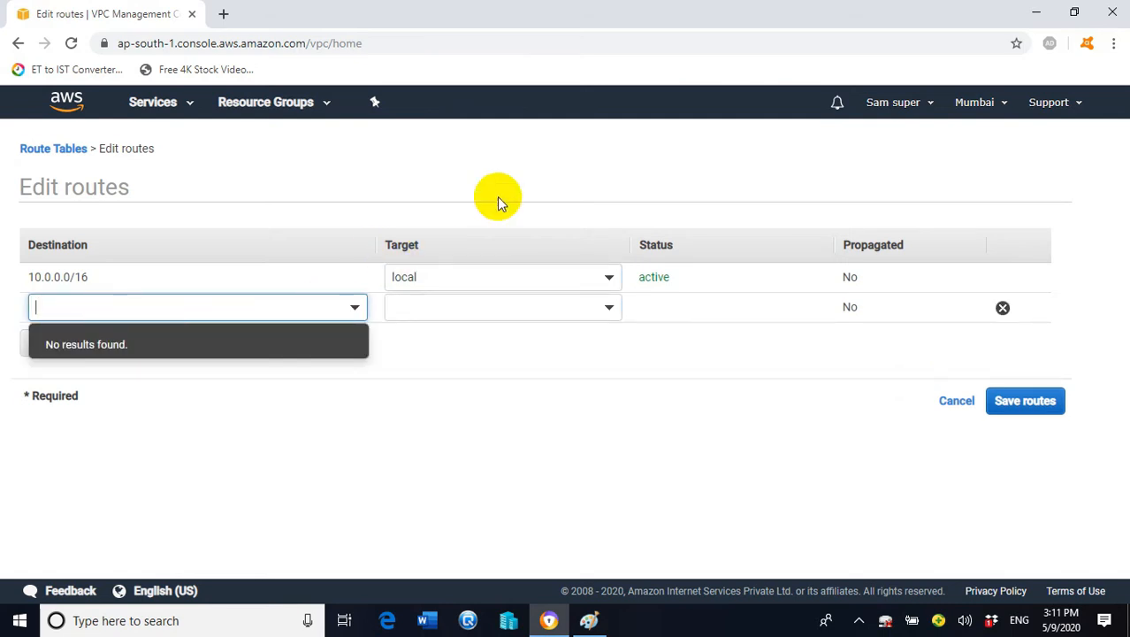
text(0.0.0.0)
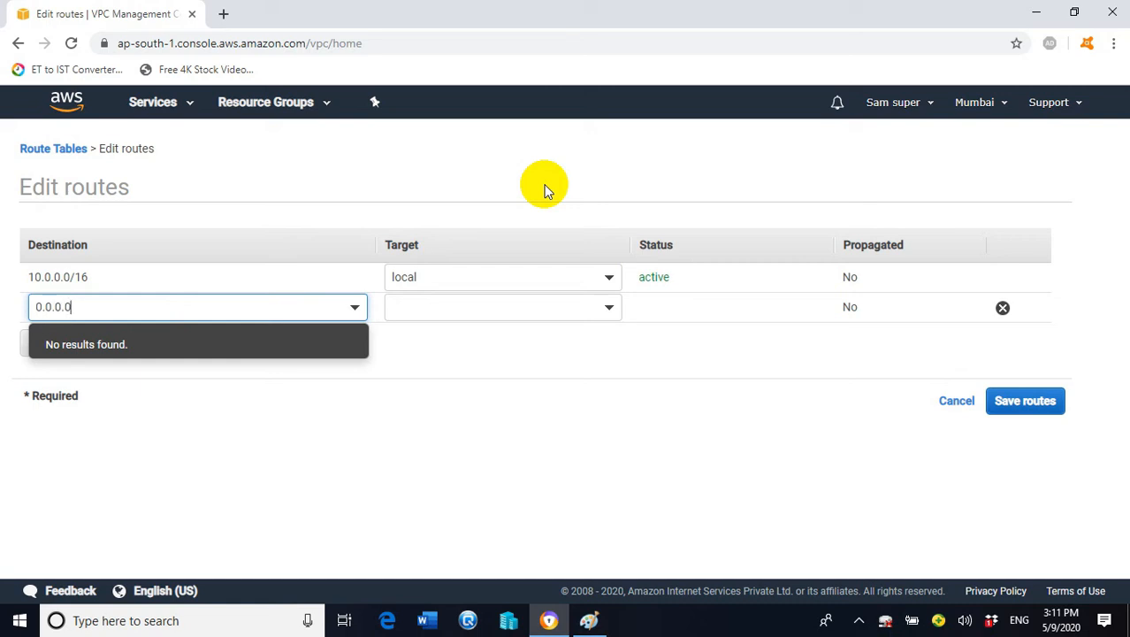
text(/0)
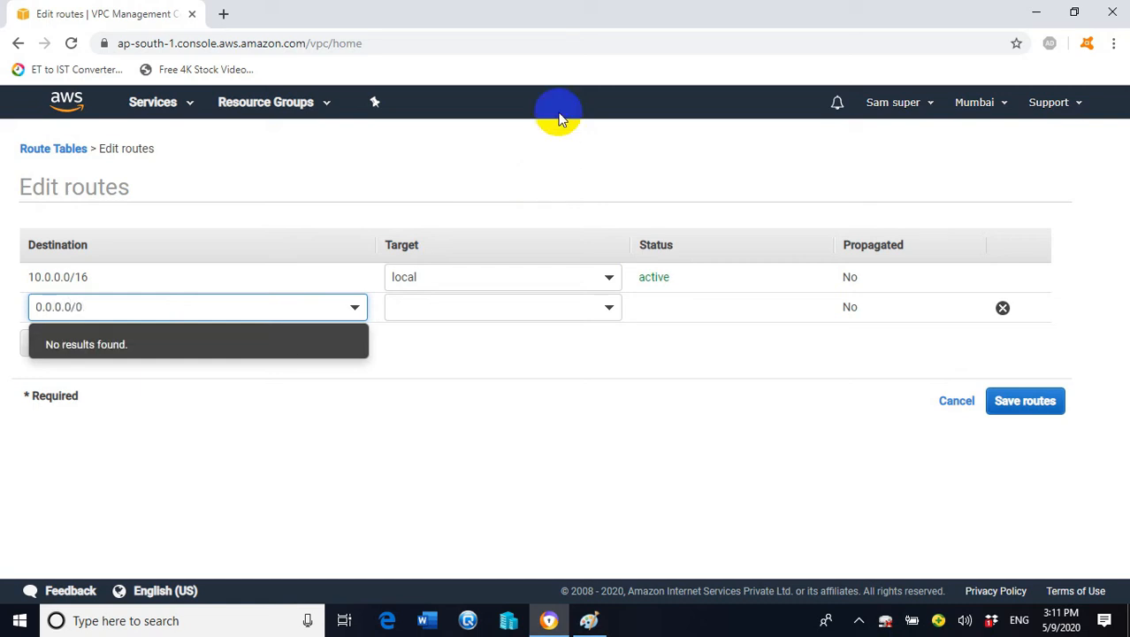
click(606, 309)
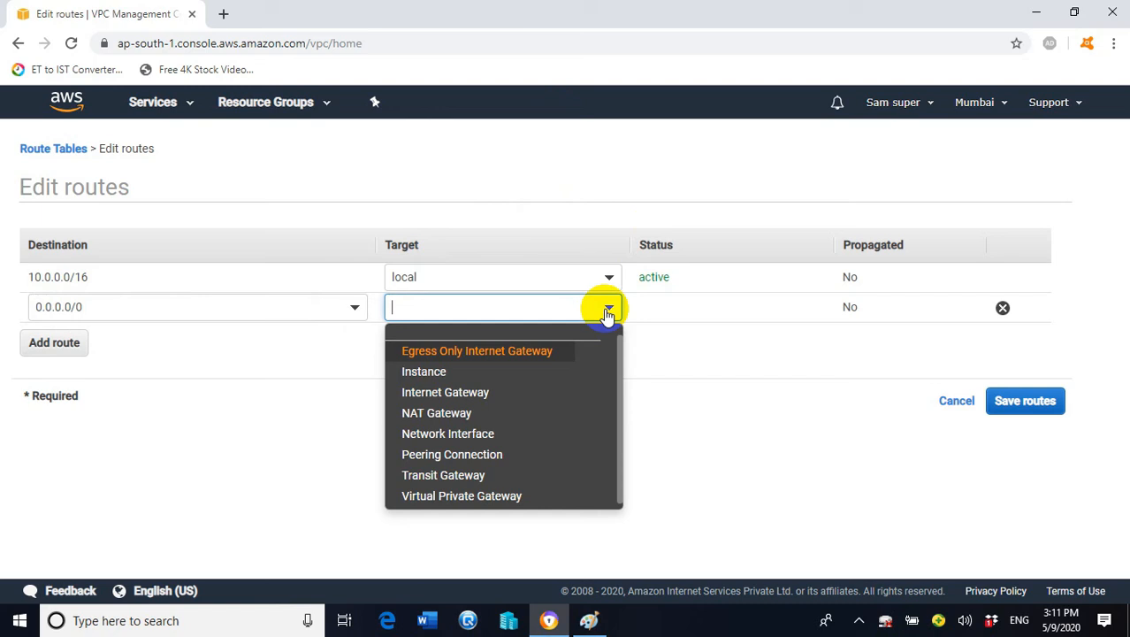
click(475, 400)
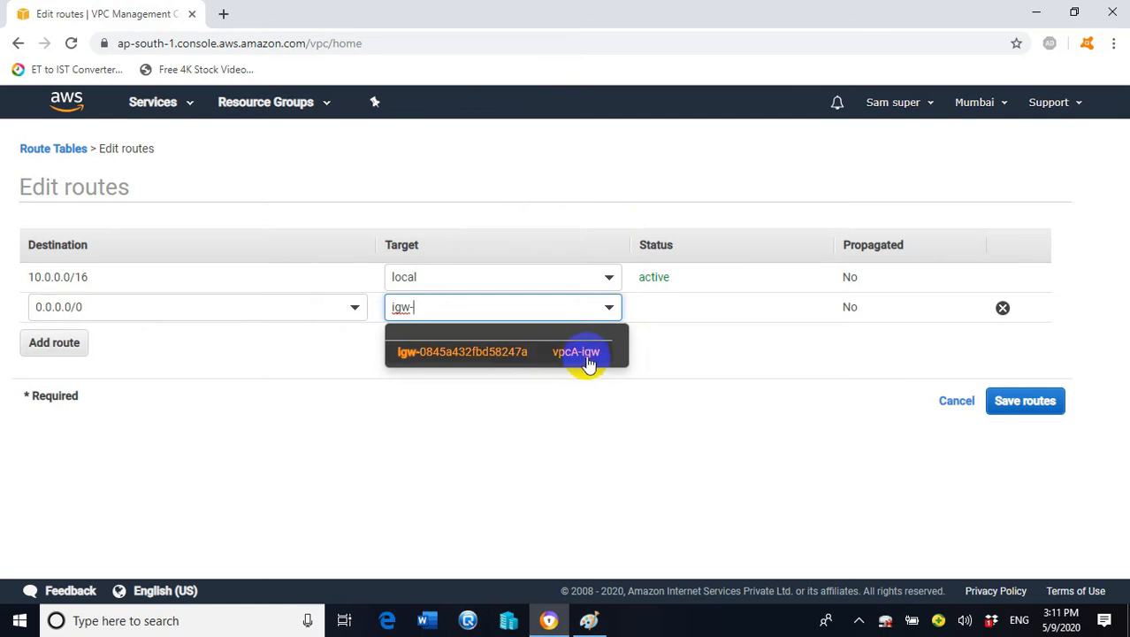
click(587, 356)
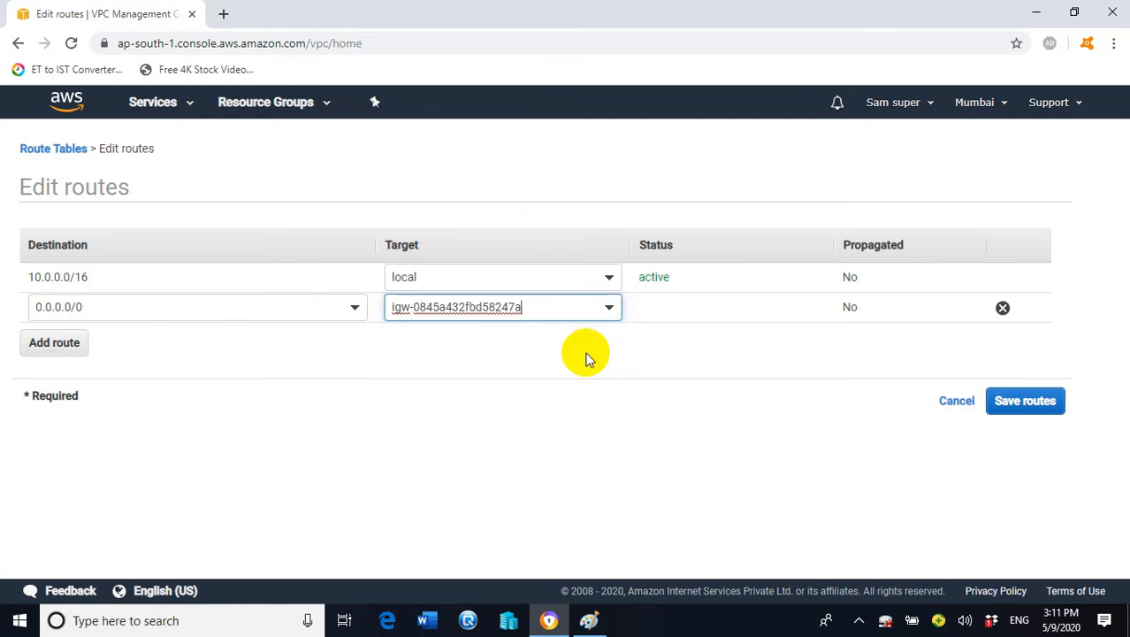
click(1031, 407)
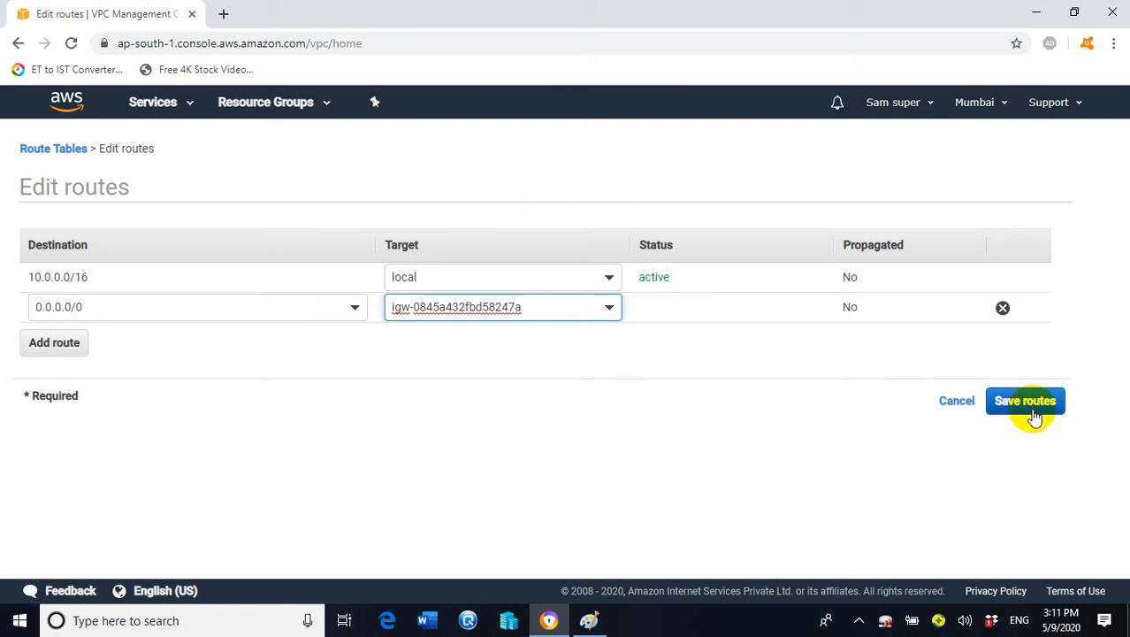
click(772, 292)
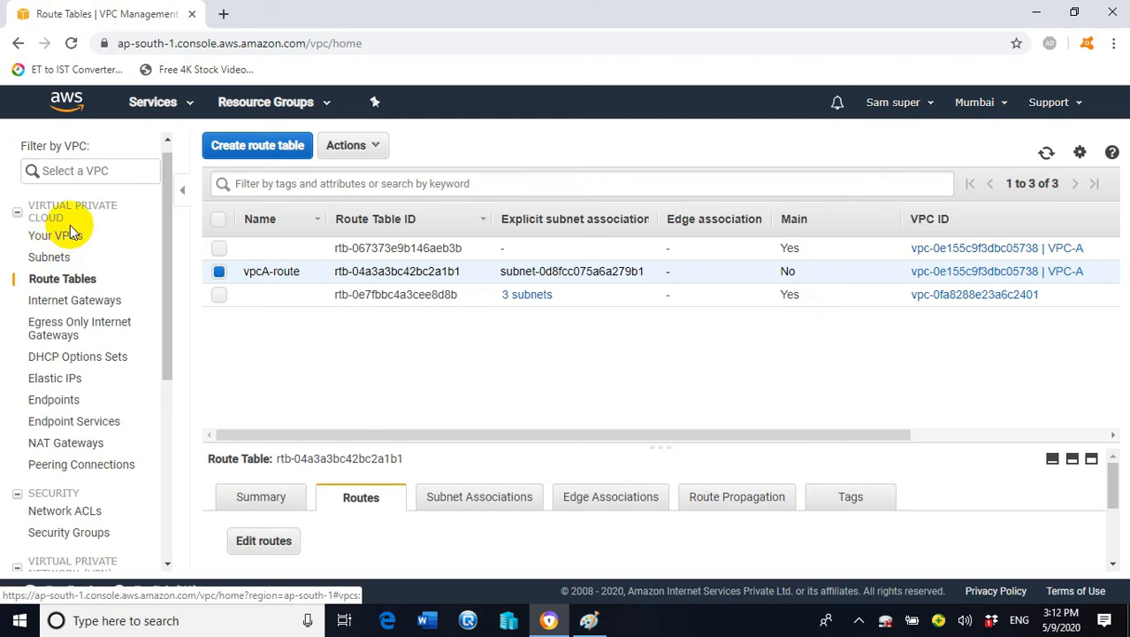
Create a VPC with name tag vpc-B and IPv4 CIDR 20.0.0.0/16
scroll(105, 188, up, 1)
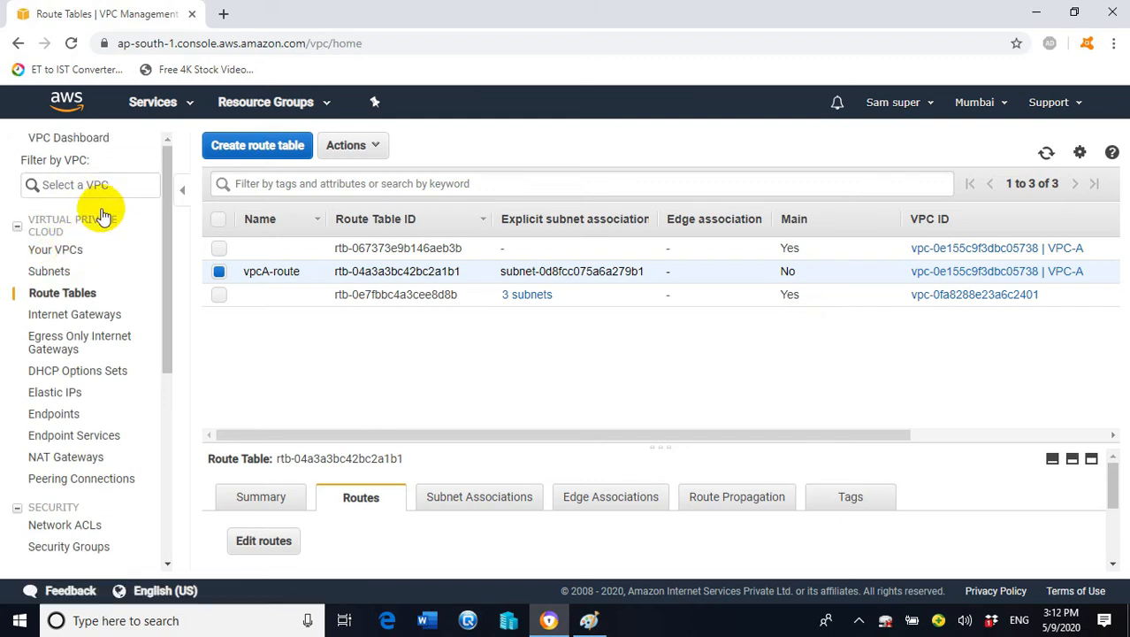
click(69, 254)
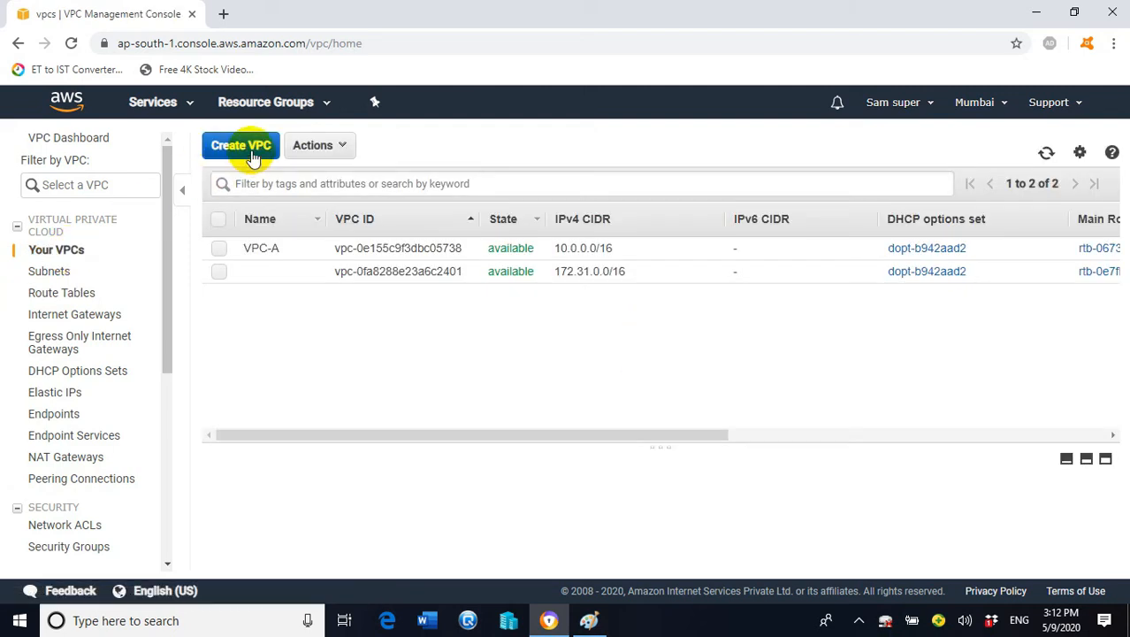
click(251, 155)
click(323, 277)
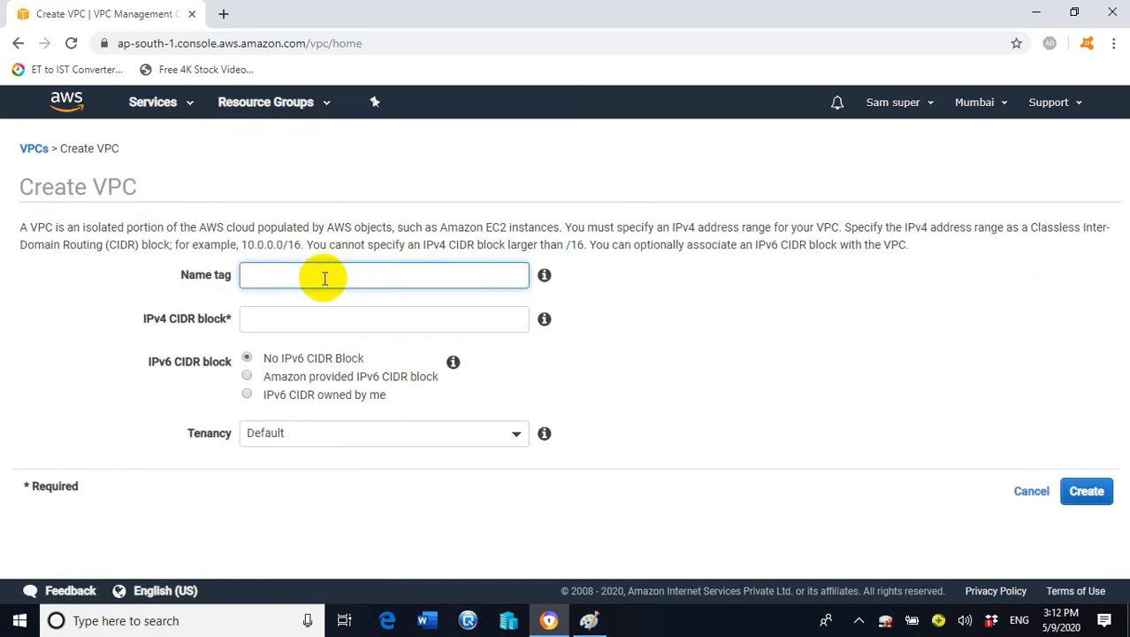
text(vpc-B)
click(434, 320)
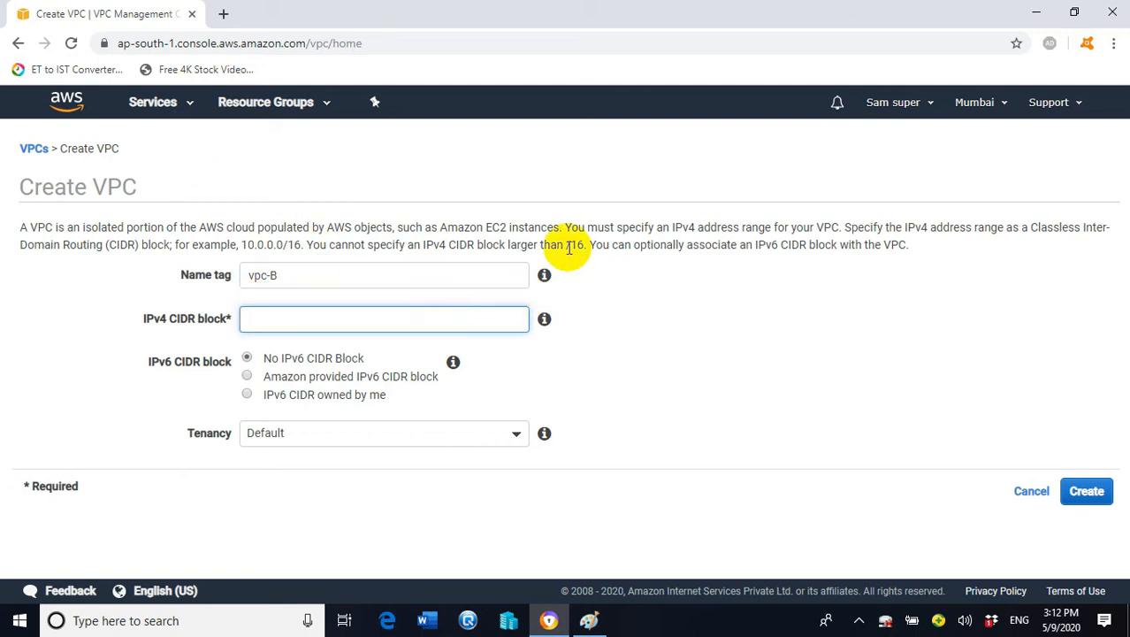
text(20.0.0.0/16)
click(1092, 497)
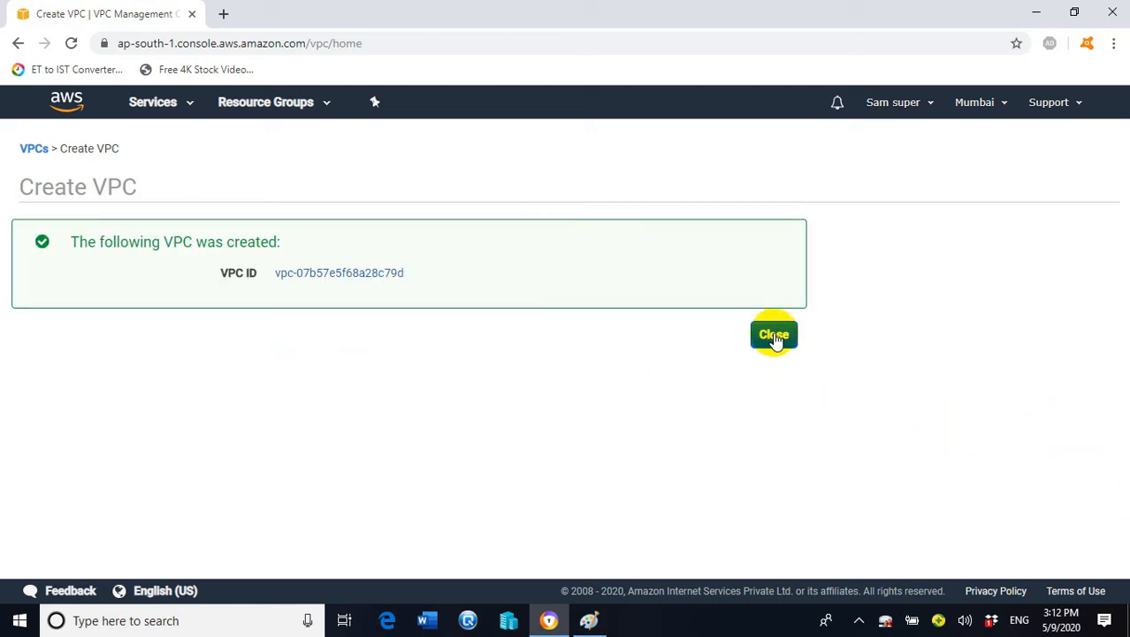
click(775, 337)
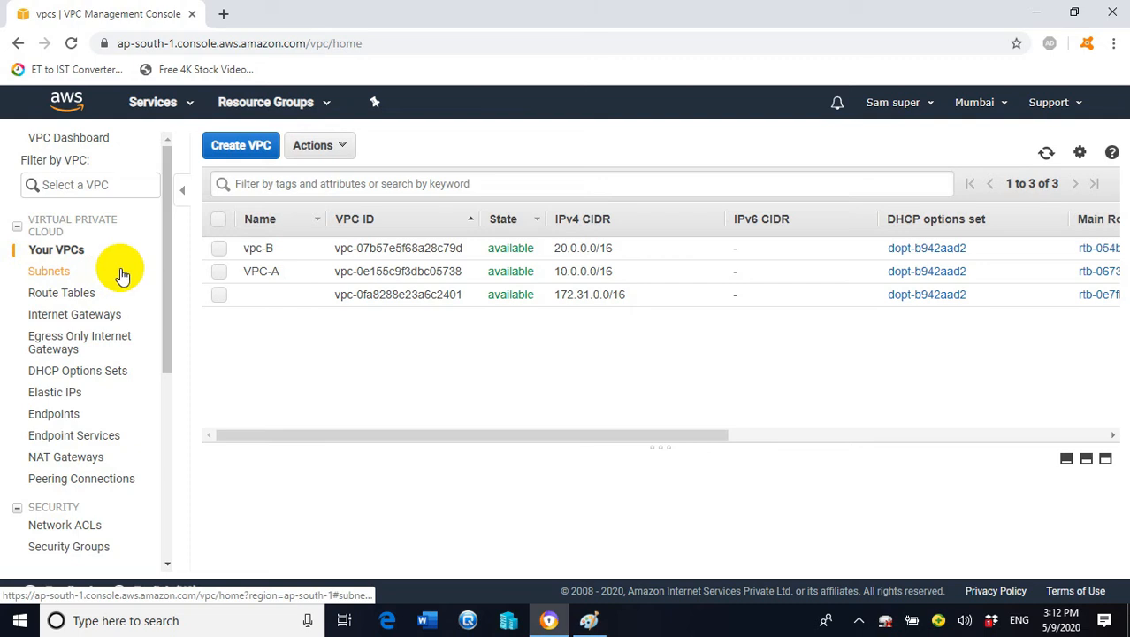
click(57, 276)
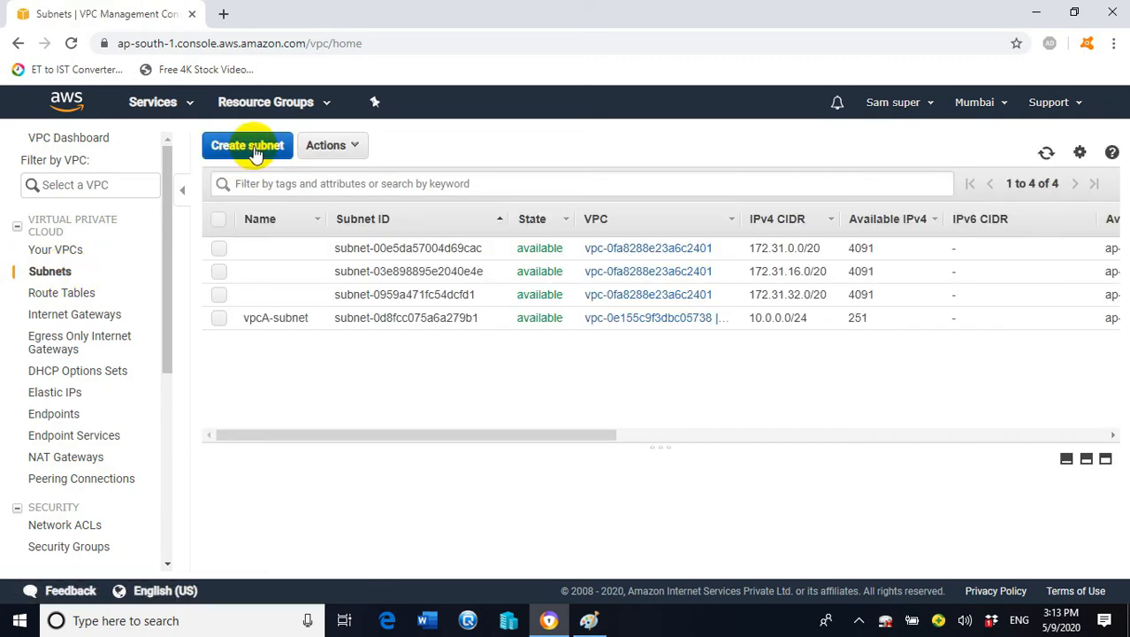
Create subnet vpcB-subnet in vpc-B, zone ap-south-1a, with CIDR 20.0.0.0/24
click(253, 150)
click(321, 279)
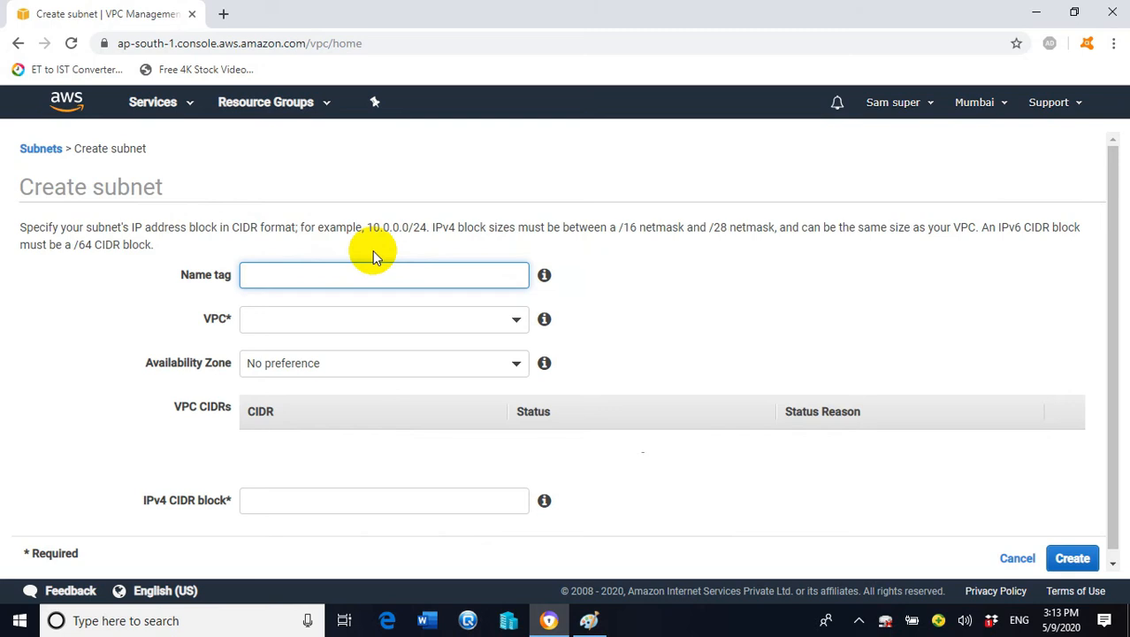
text(vpcB-subnet)
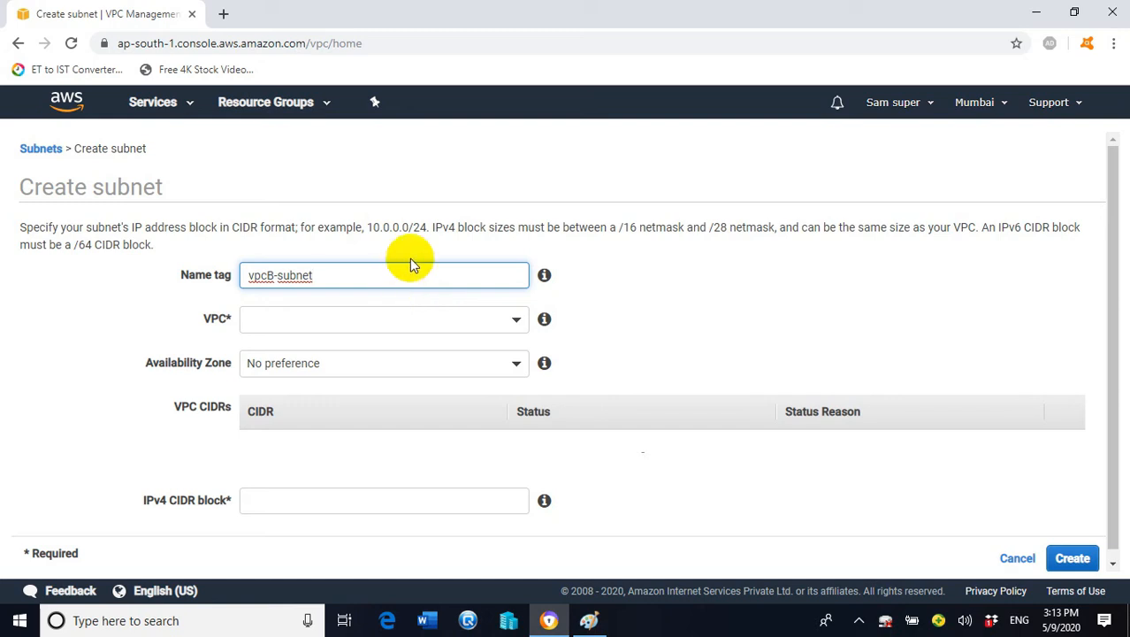
click(509, 323)
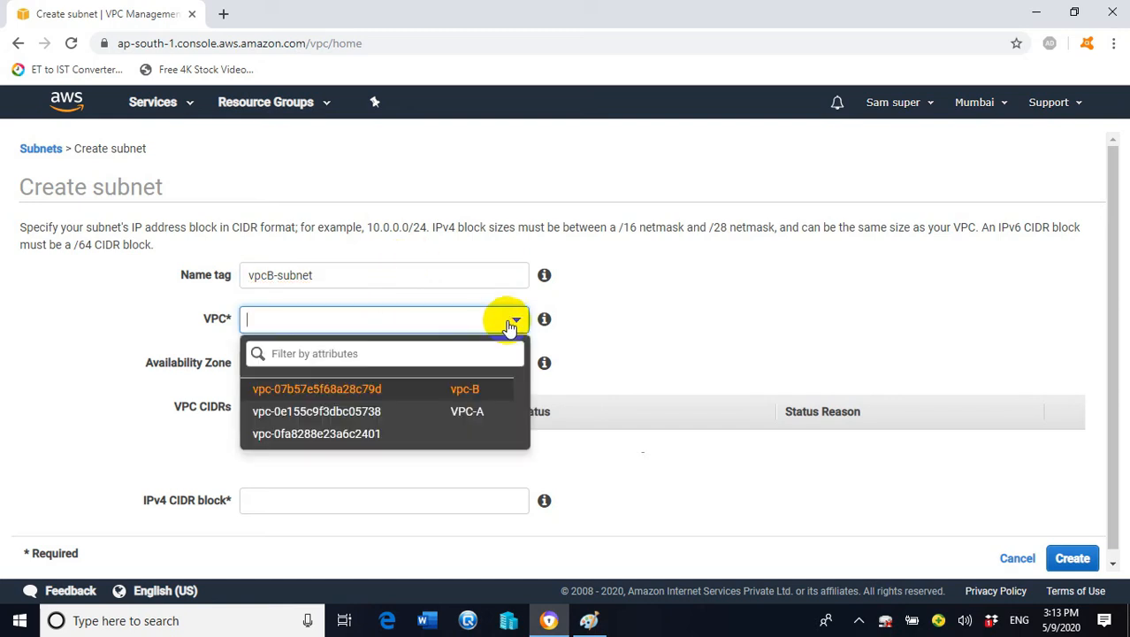
click(478, 392)
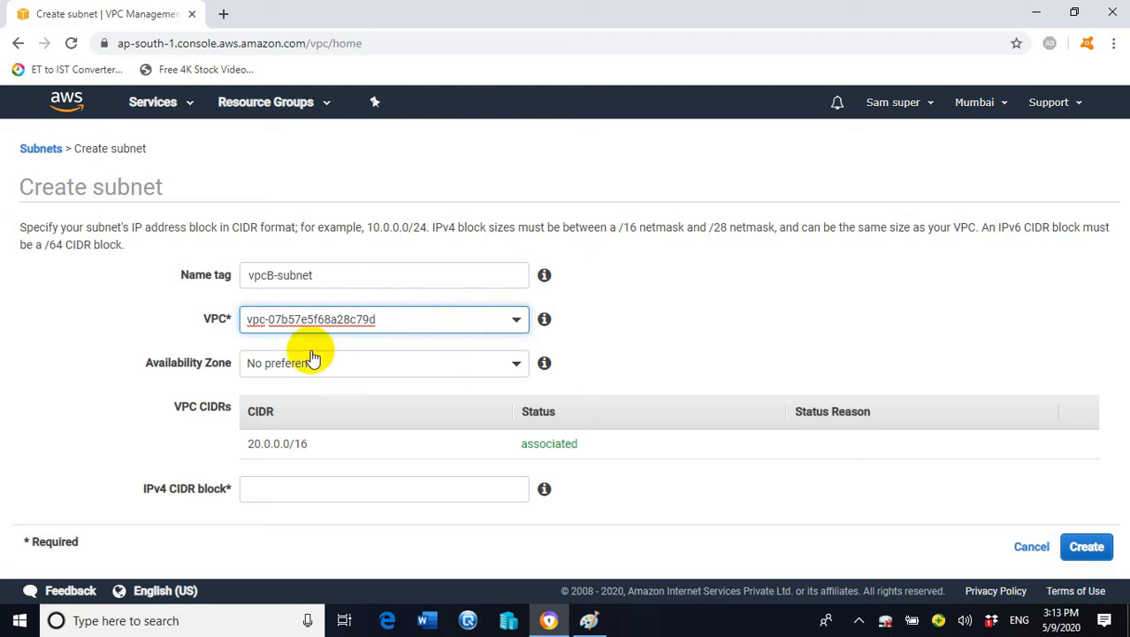
click(517, 363)
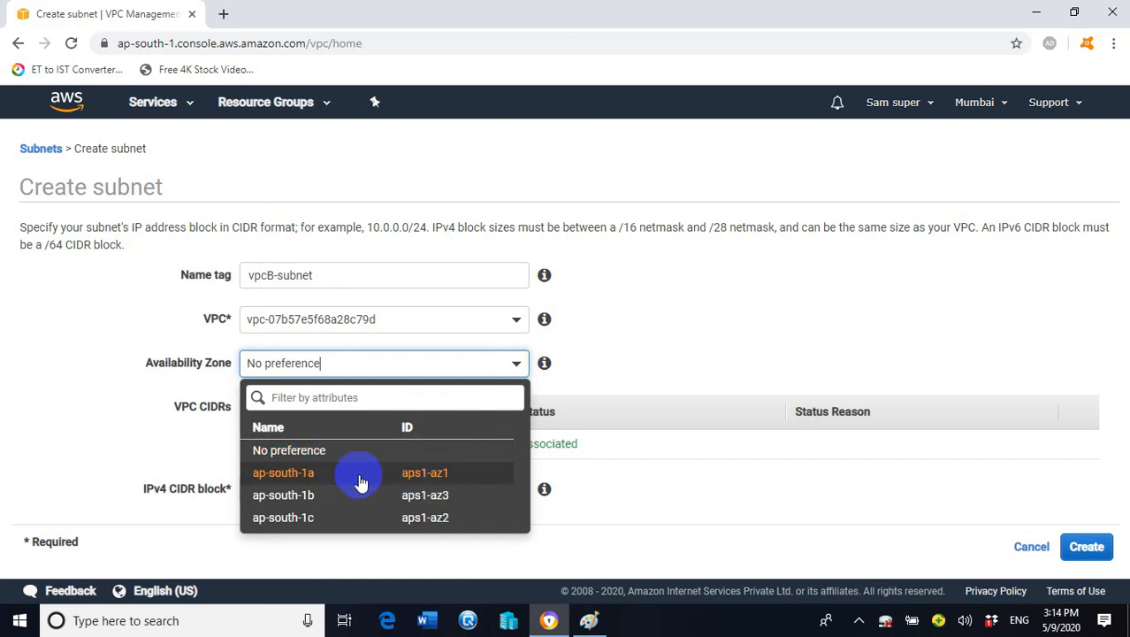
click(424, 473)
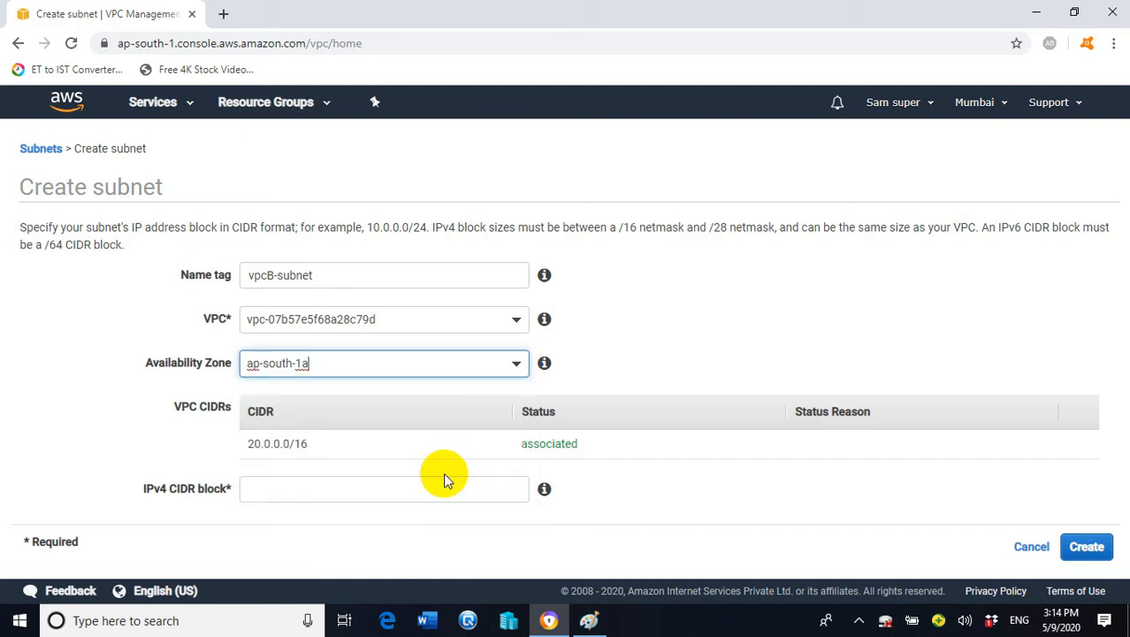
click(277, 492)
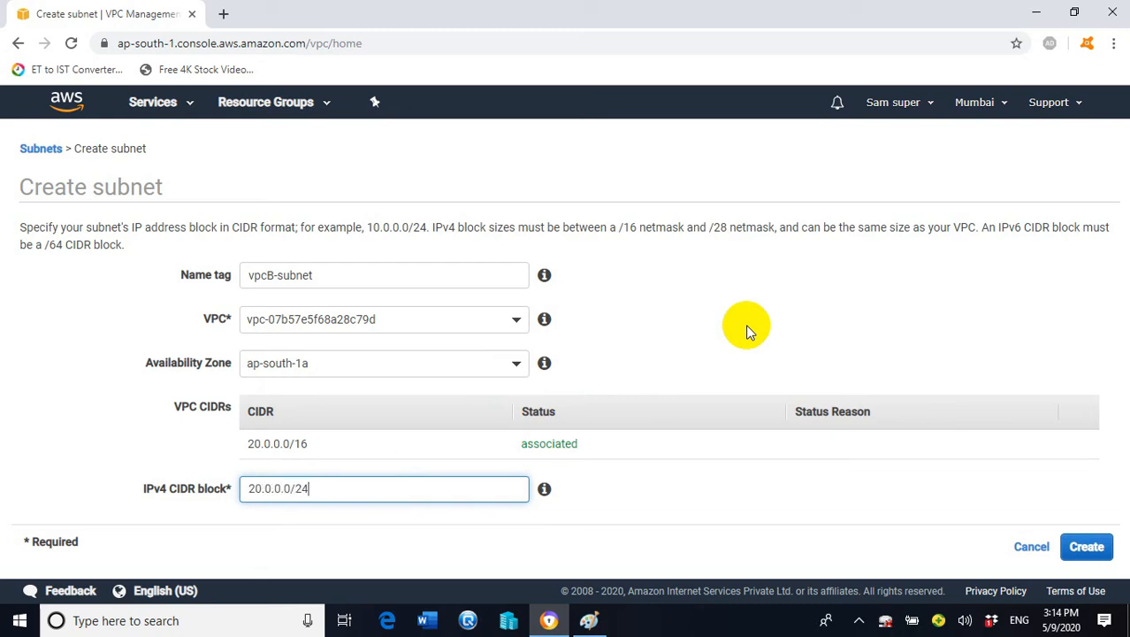
click(1086, 547)
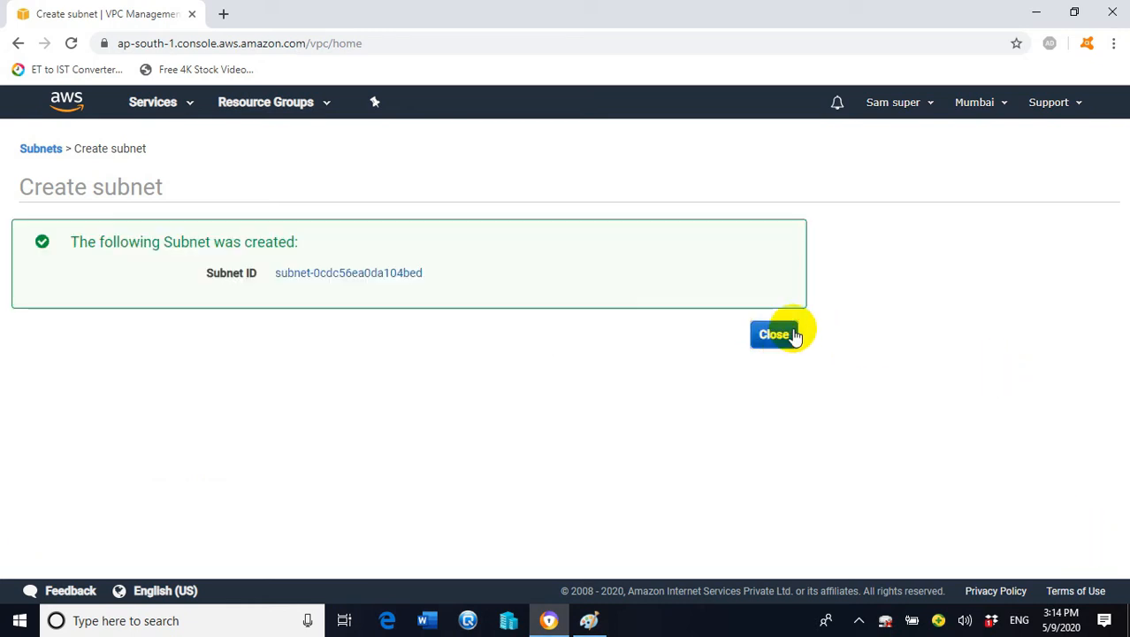
click(787, 333)
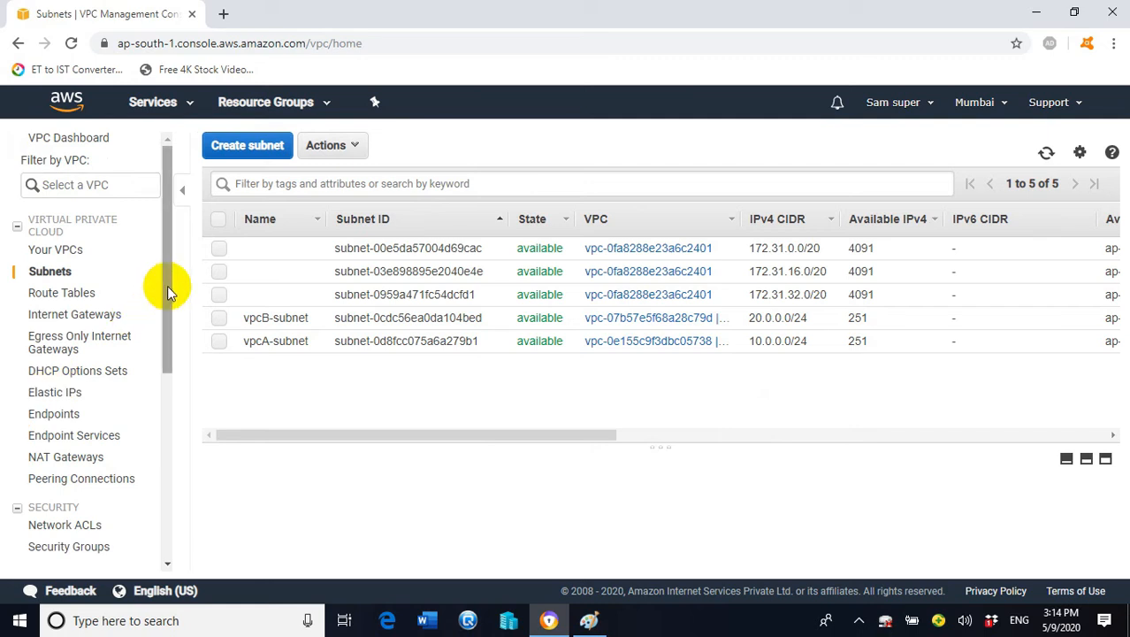
Switch to the Internet Gateways list and start a new internet gateway
drag(167, 285, 167, 319)
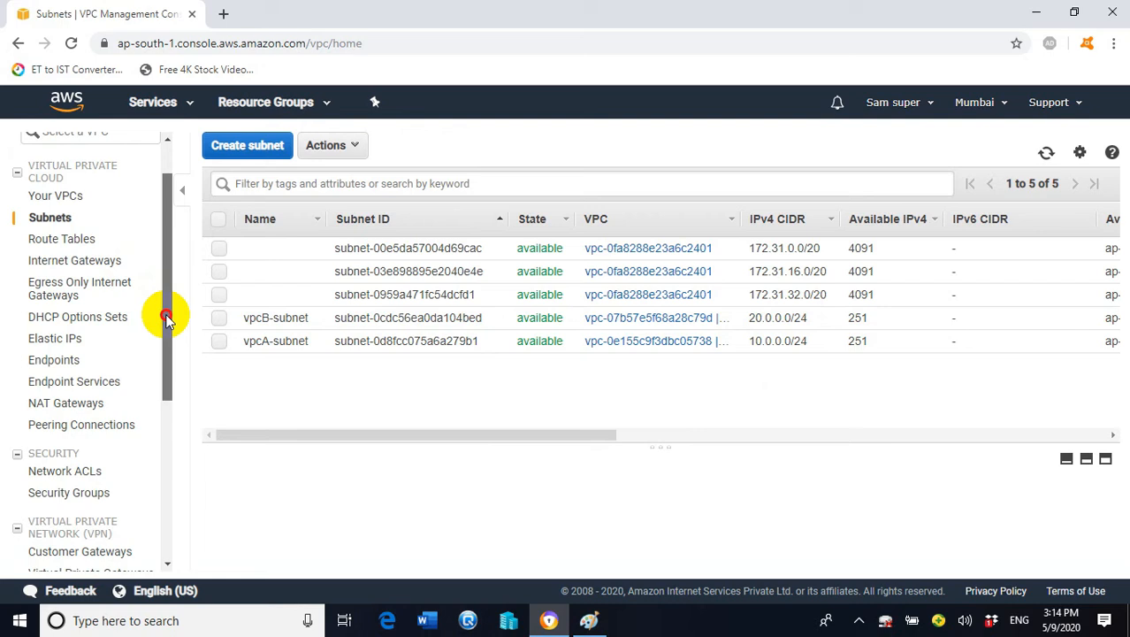
drag(167, 320, 170, 319)
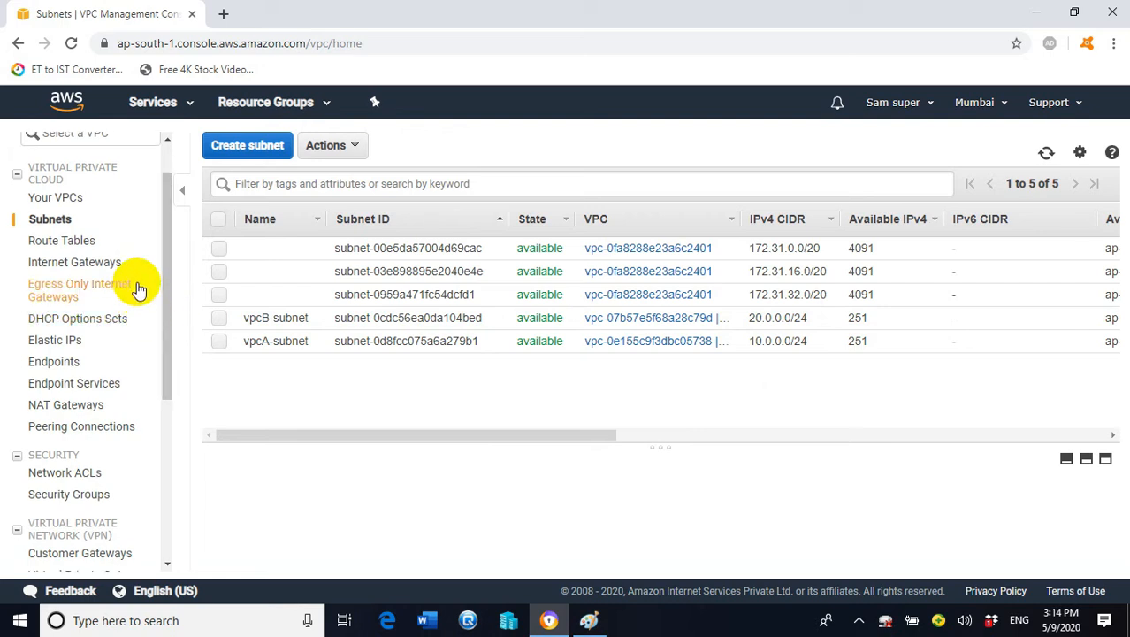
click(94, 265)
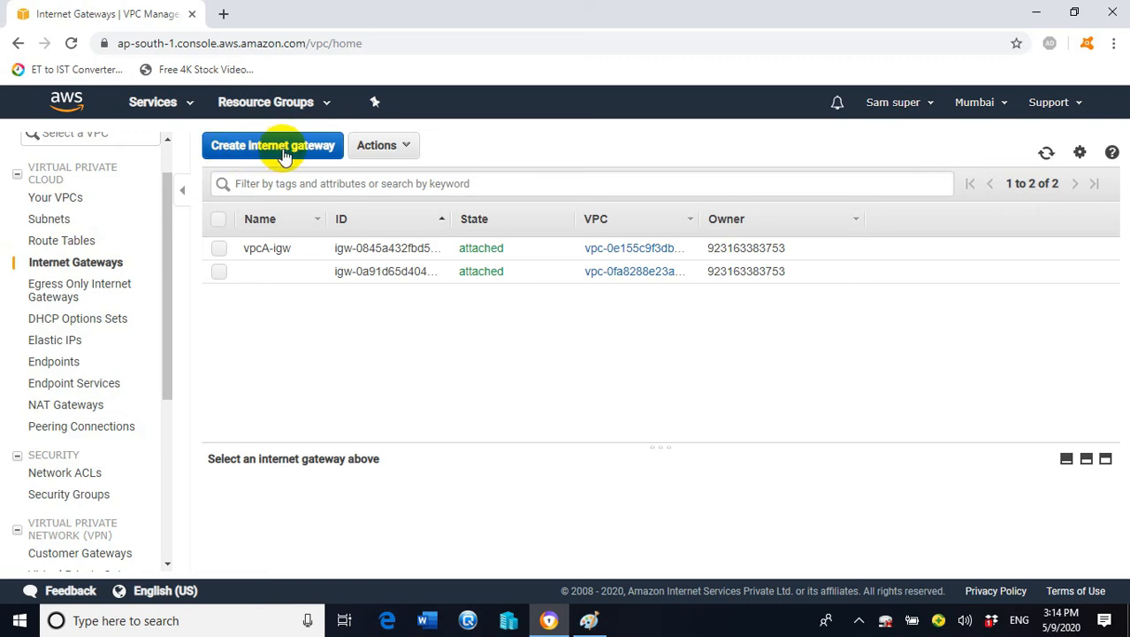
click(283, 152)
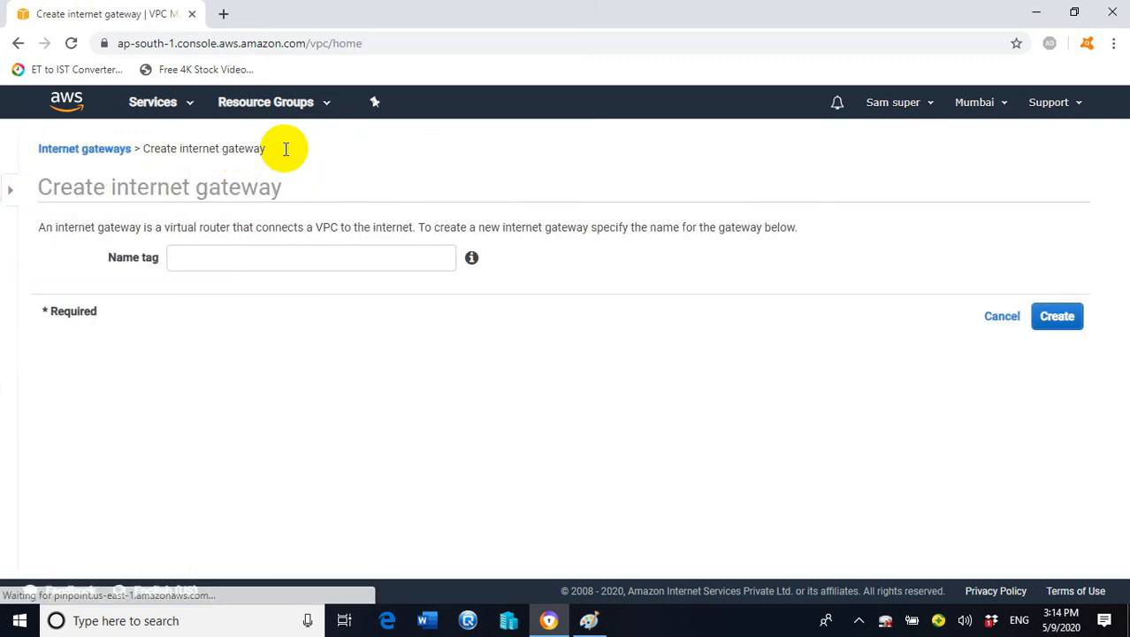
Create the internet gateway with name tag vpcb-igw, leaving it detached
click(230, 258)
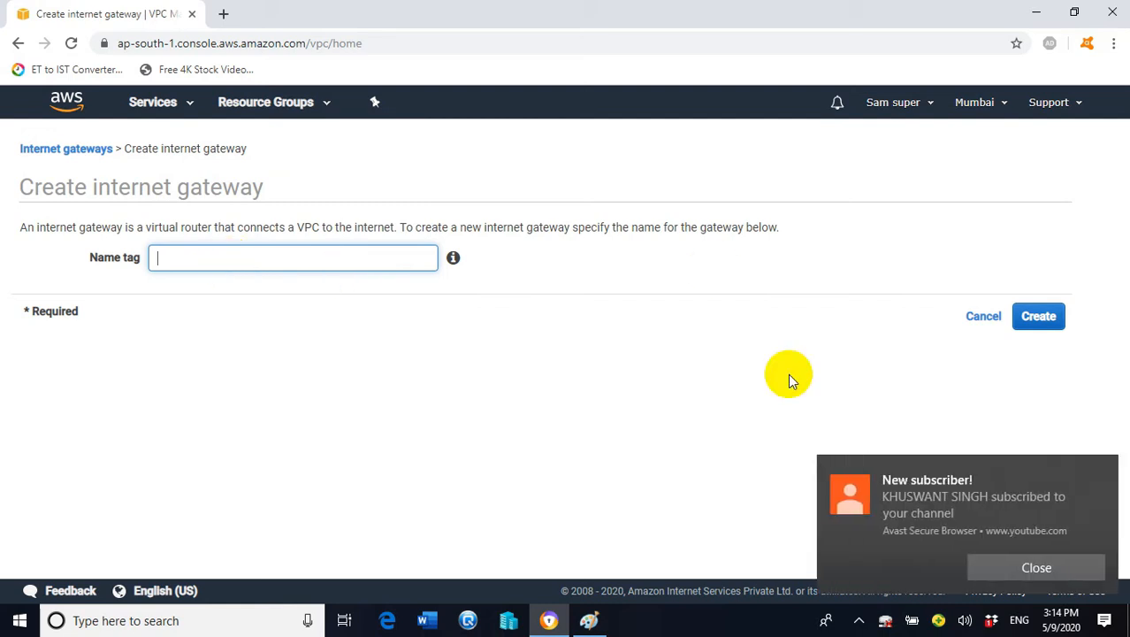
click(997, 570)
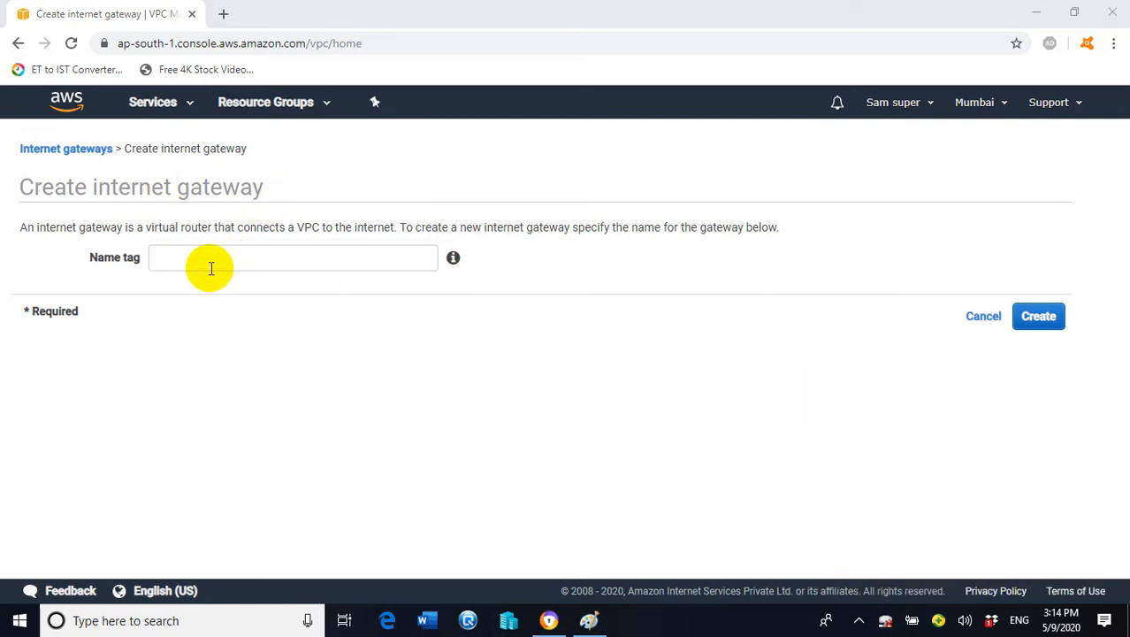
click(212, 266)
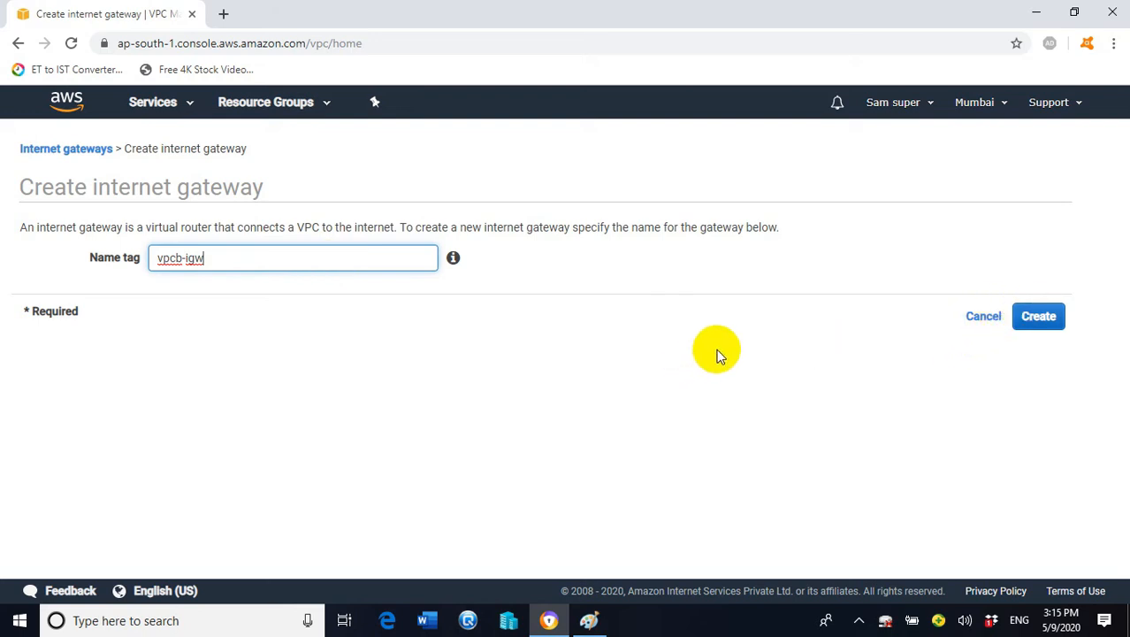
click(1040, 317)
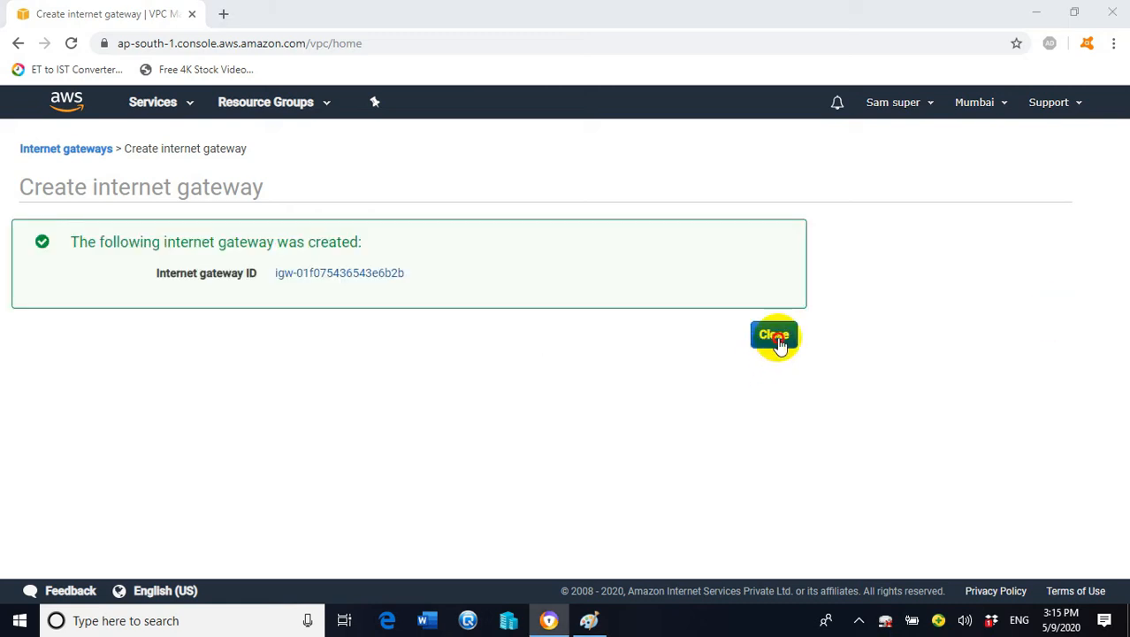
click(782, 334)
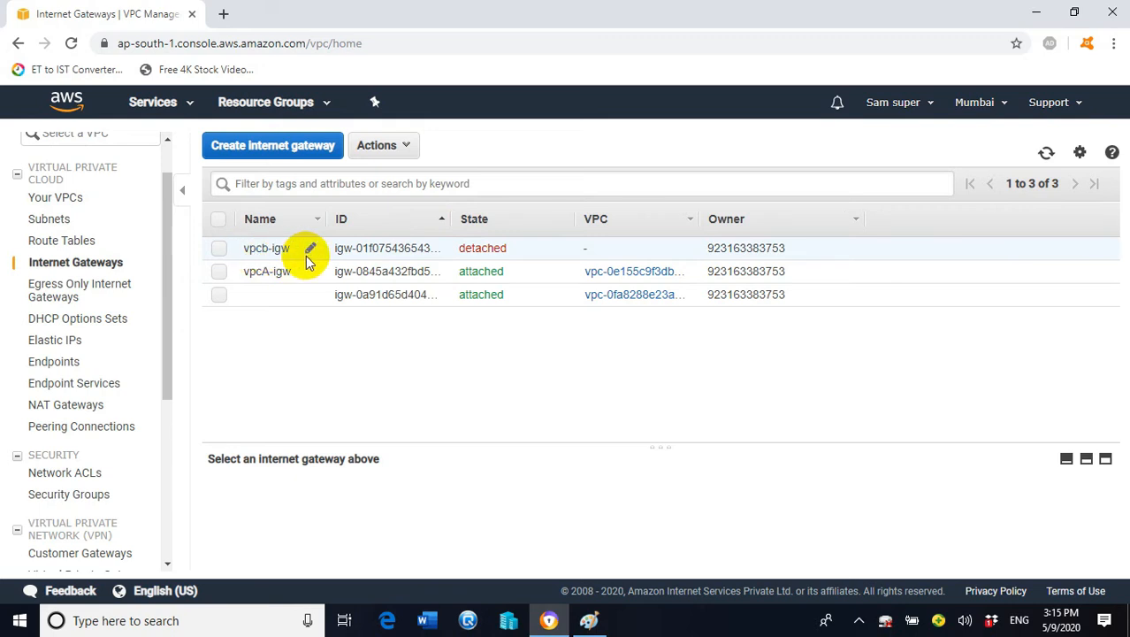
Attach internet gateway vpcb-igw to vpc-B using Attach to VPC
click(219, 248)
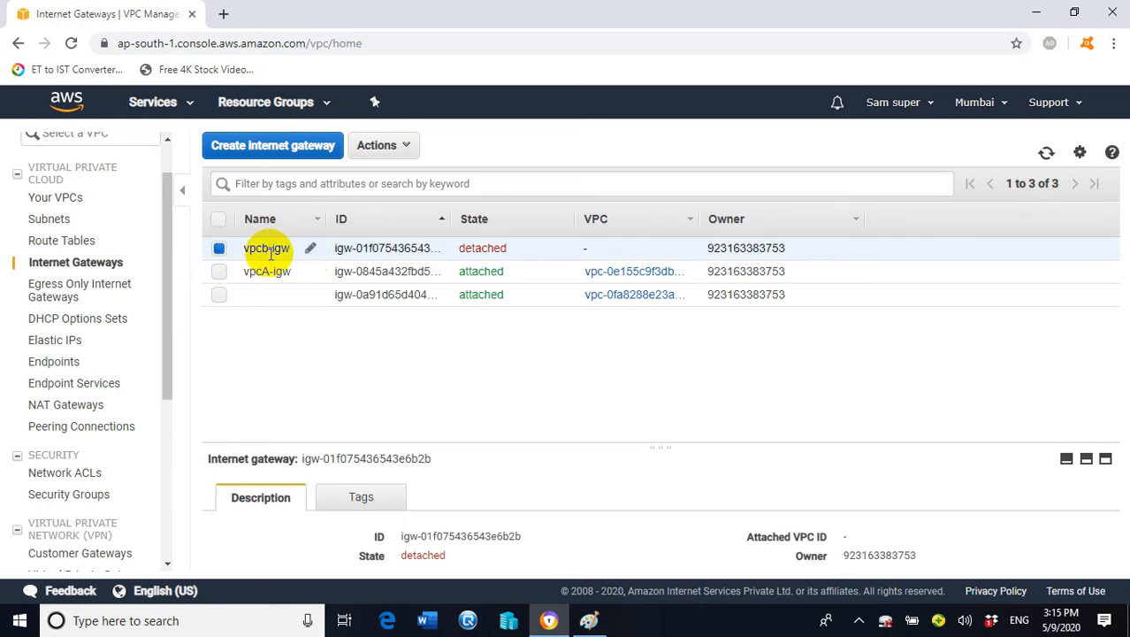
click(413, 149)
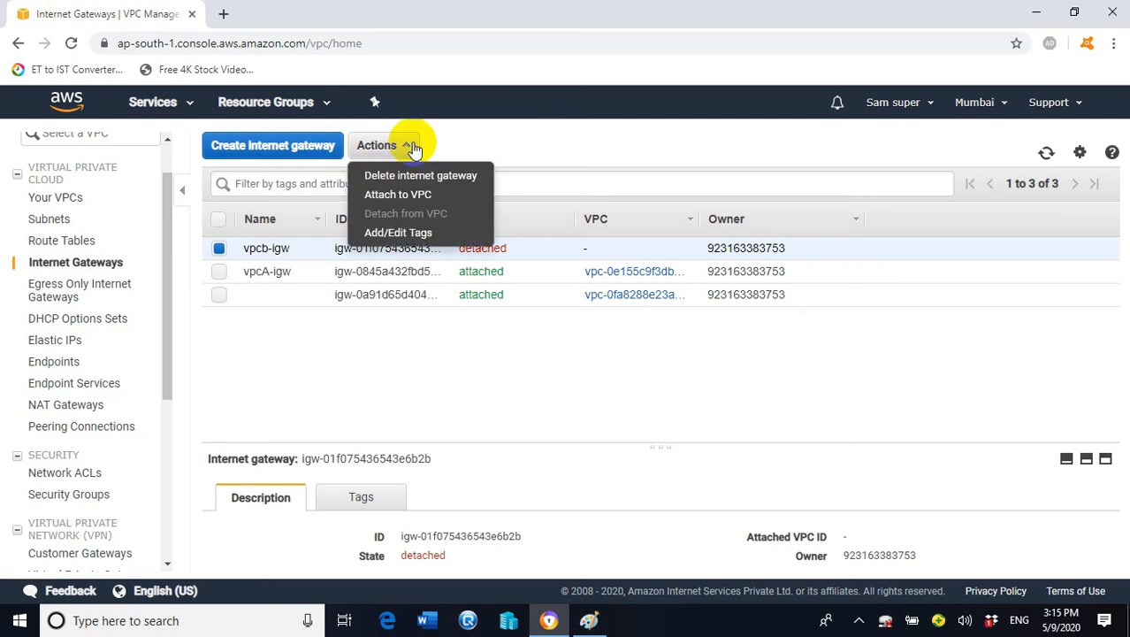
click(434, 200)
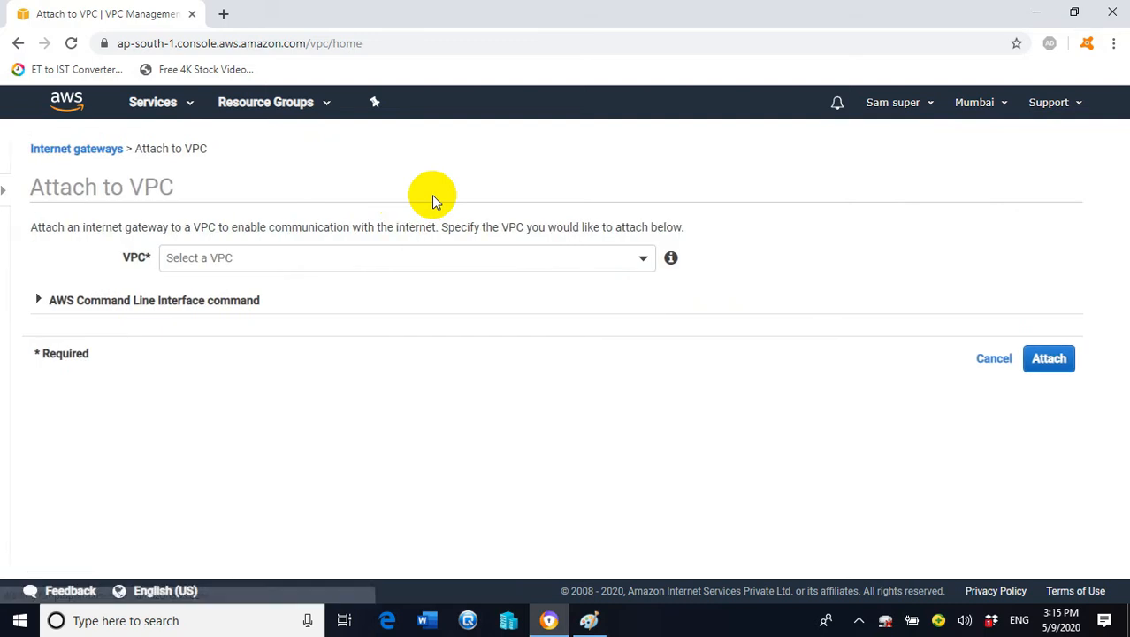
click(627, 260)
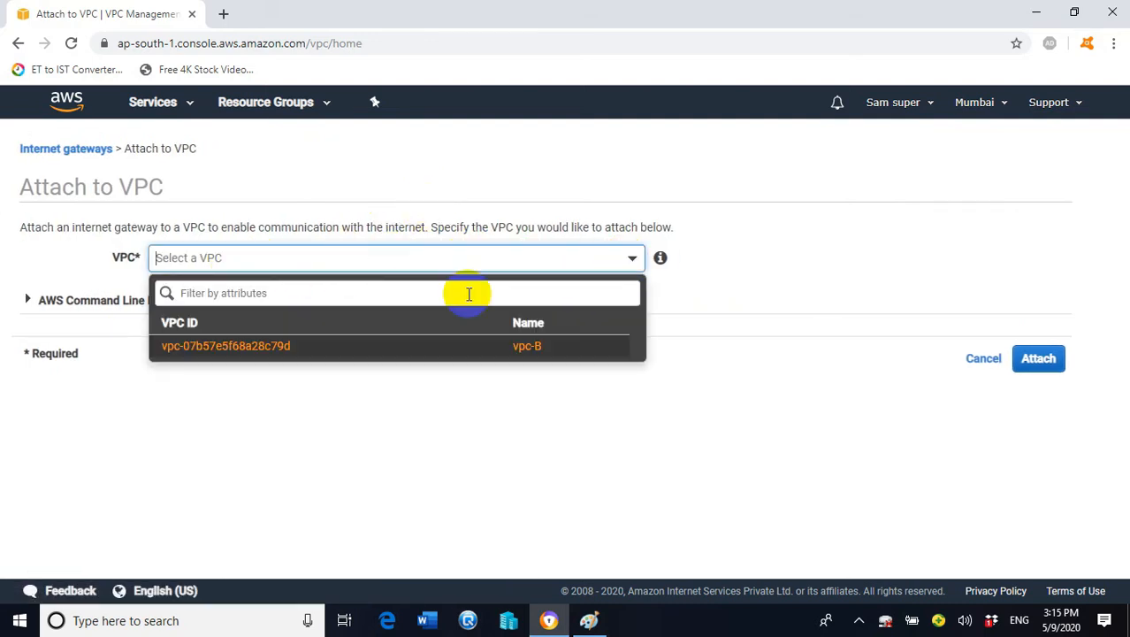
click(523, 353)
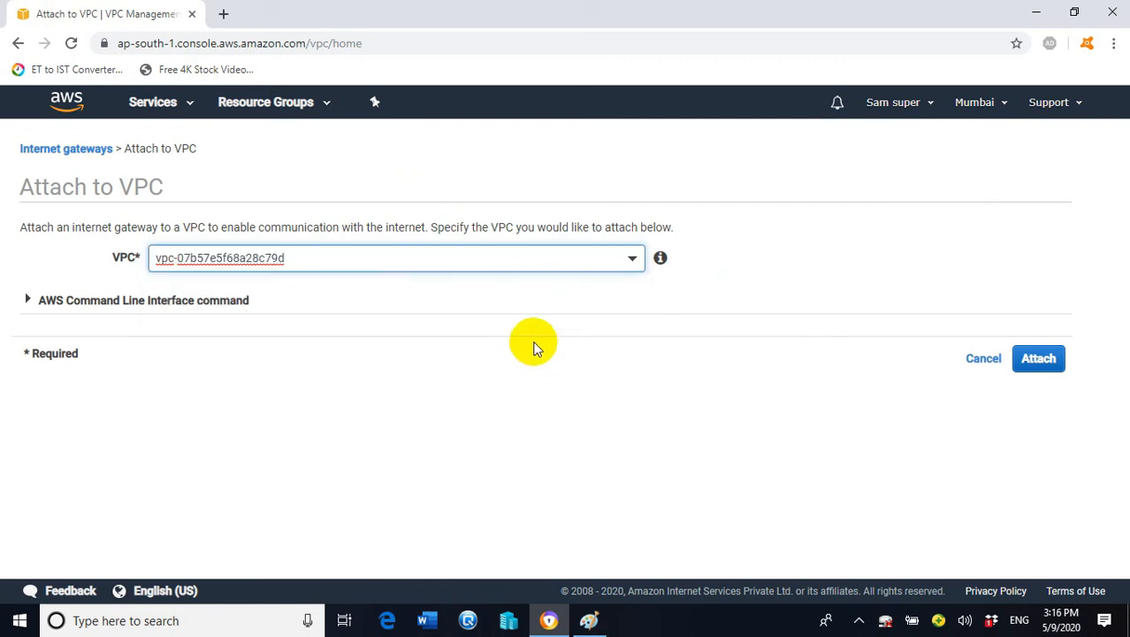
click(1061, 368)
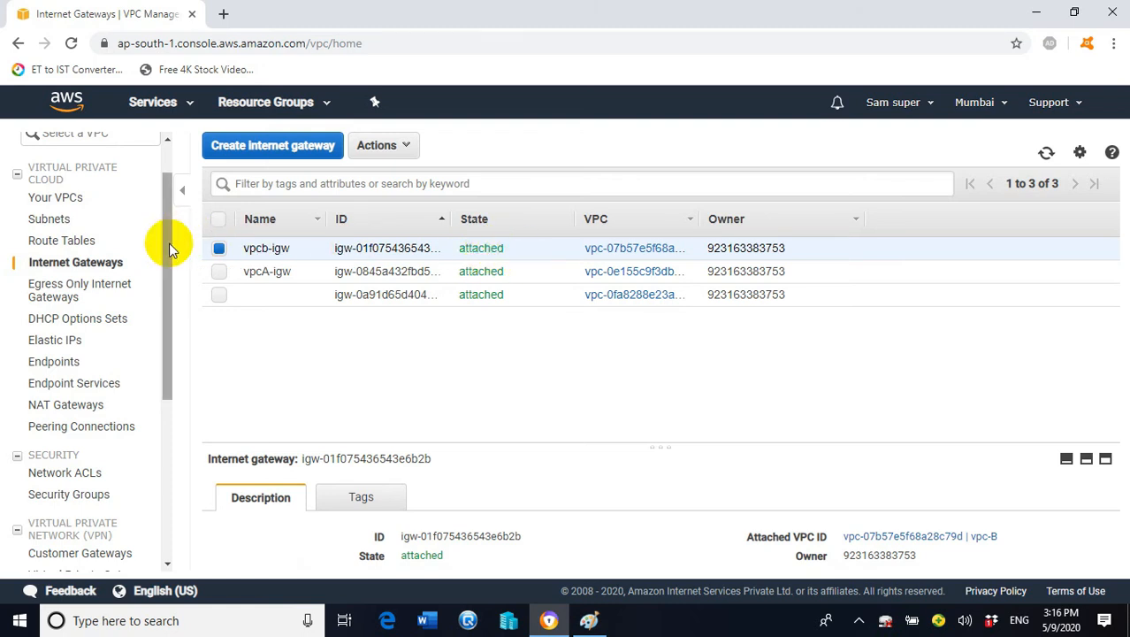
mouse_move(169, 243)
mouse_down()
mouse_move(171, 297)
mouse_move(169, 244)
mouse_move(152, 237)
mouse_up()
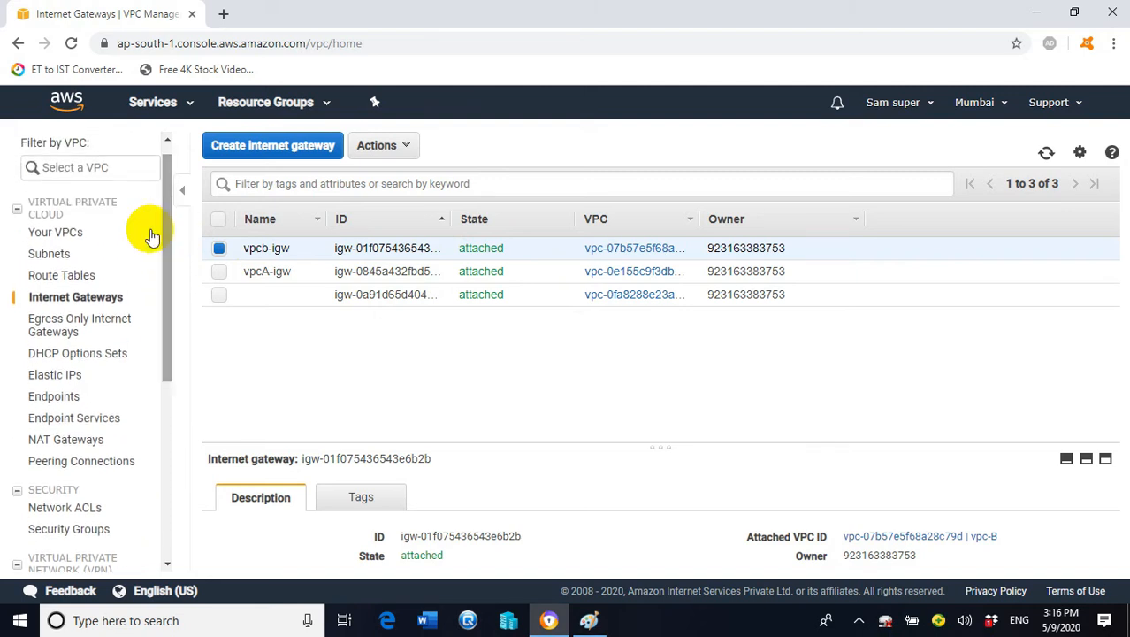
Create a route table with name tag VPCb-route in vpc-B
click(69, 279)
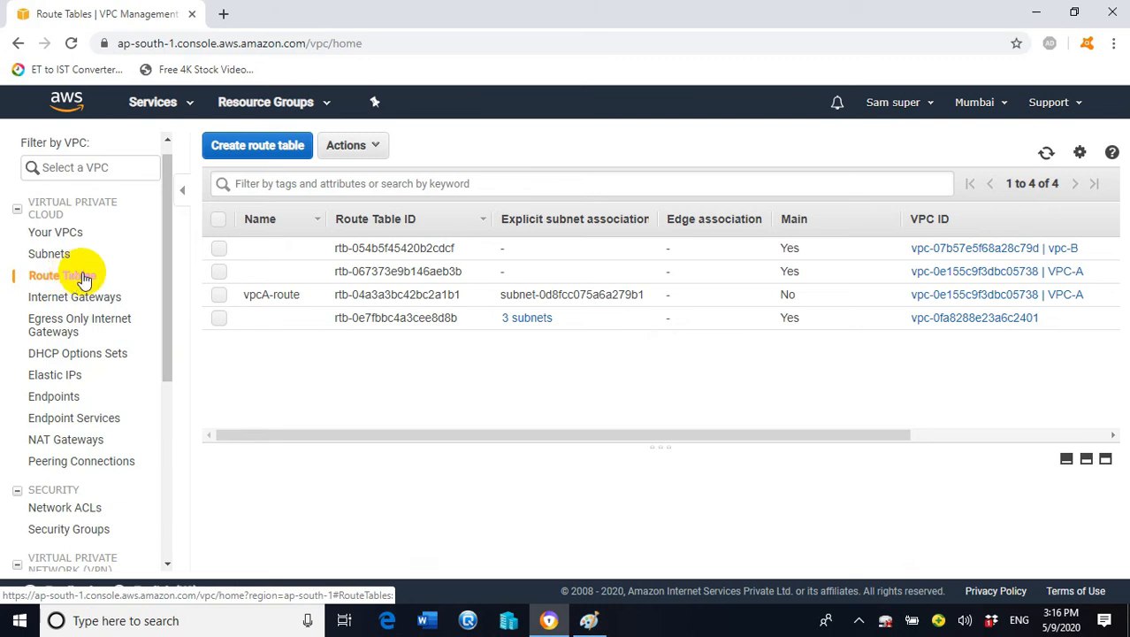
click(271, 151)
click(329, 255)
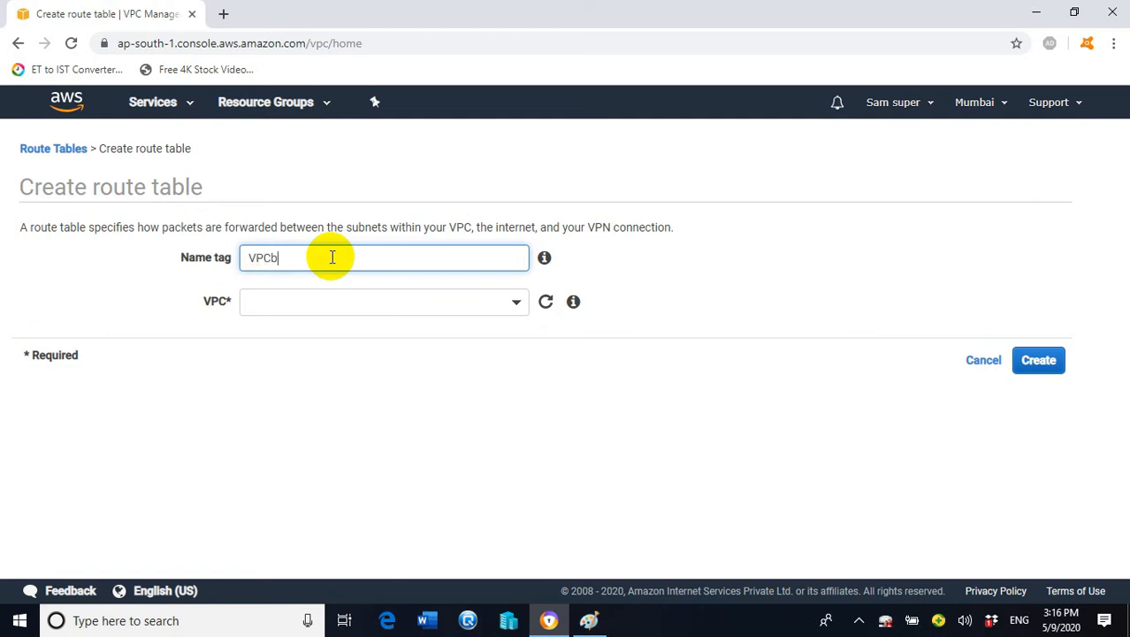
text(VPCb-route)
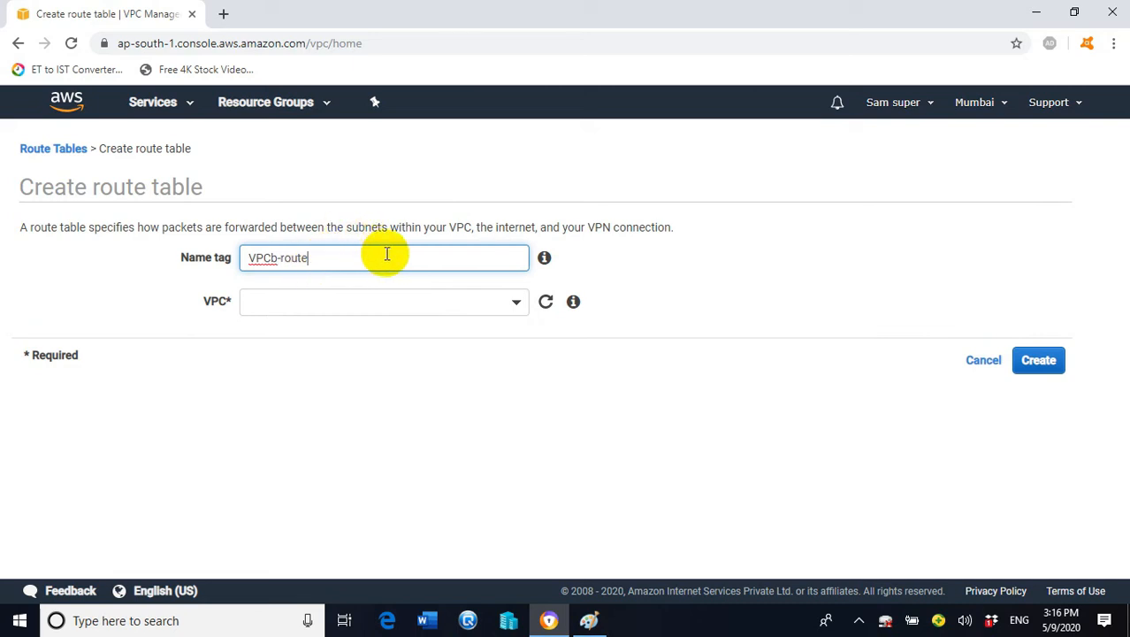
click(368, 303)
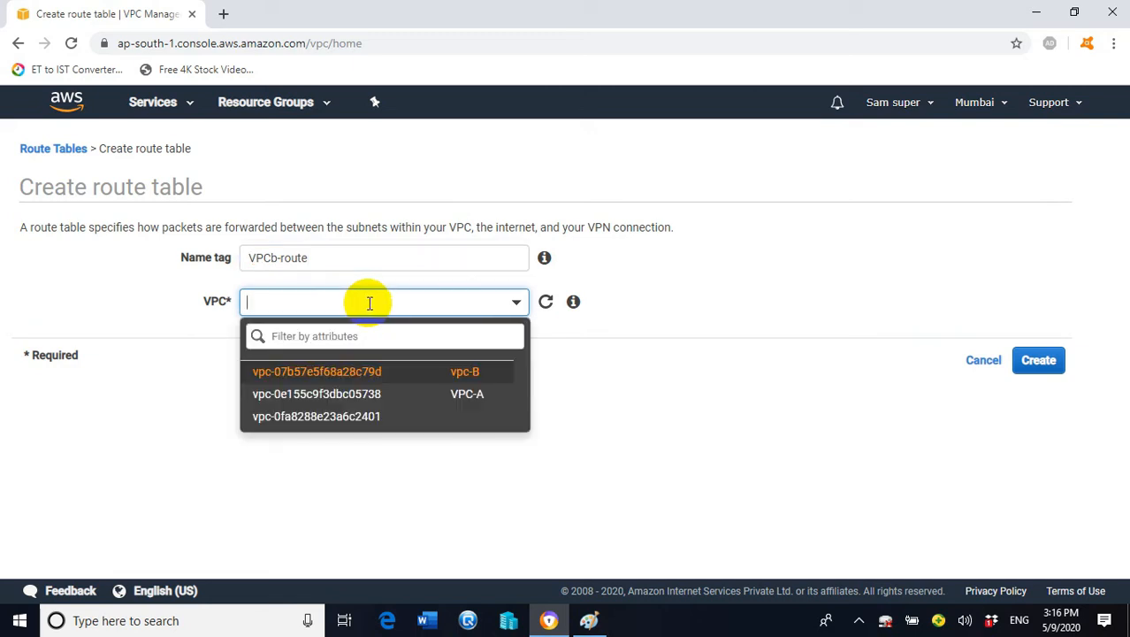
click(474, 374)
click(1048, 360)
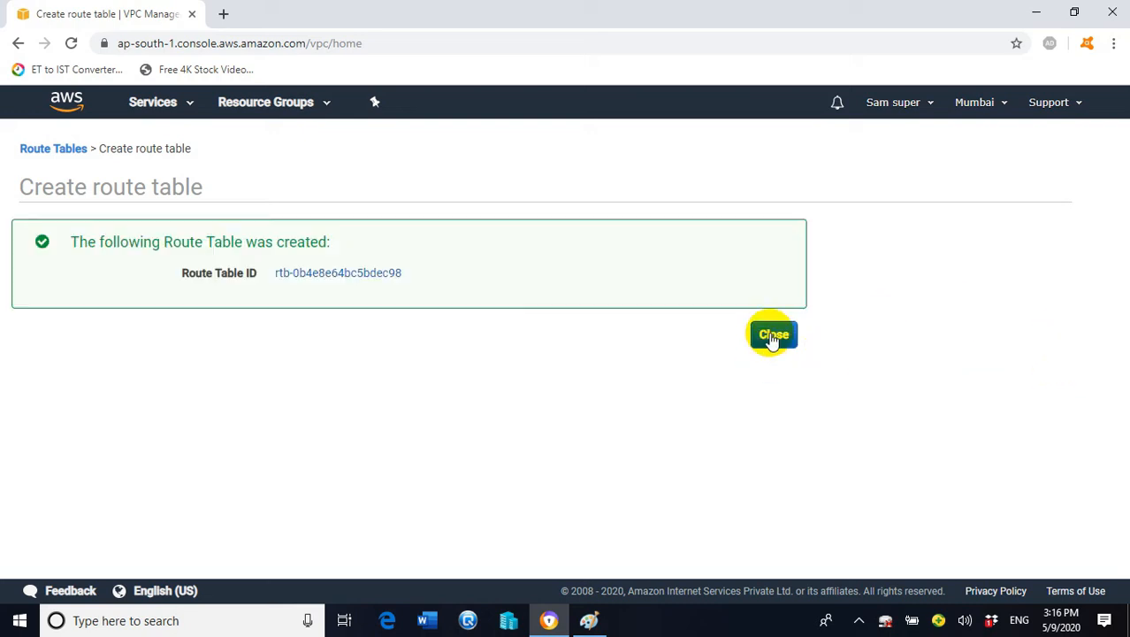
click(771, 336)
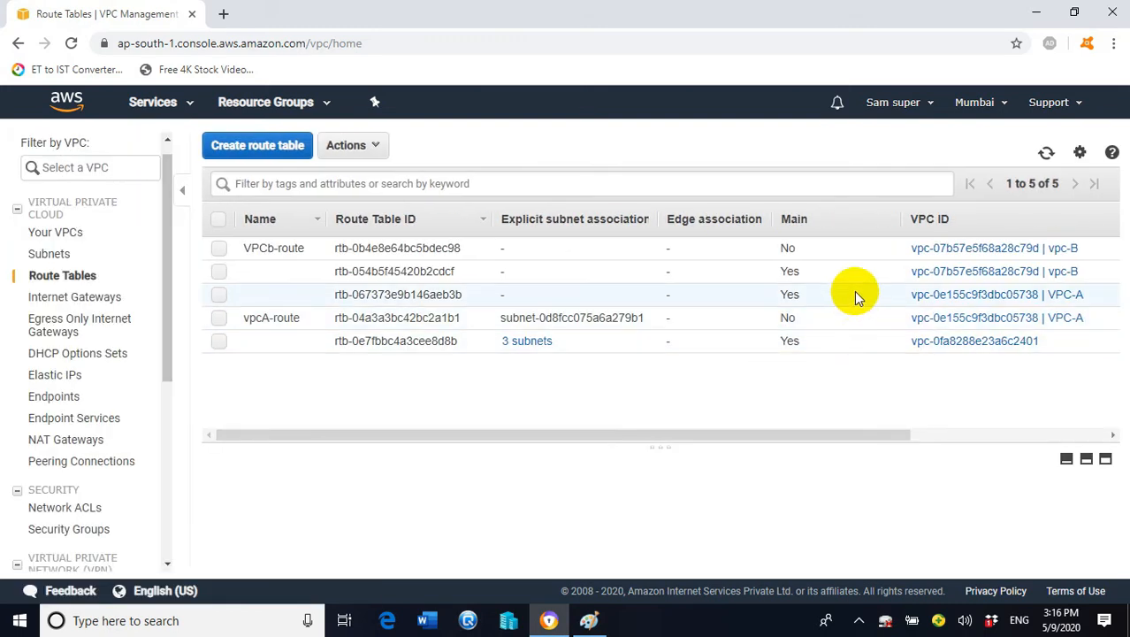
Associate the 20.0.0.0/24 subnet with VPCb-route and save the association
click(221, 250)
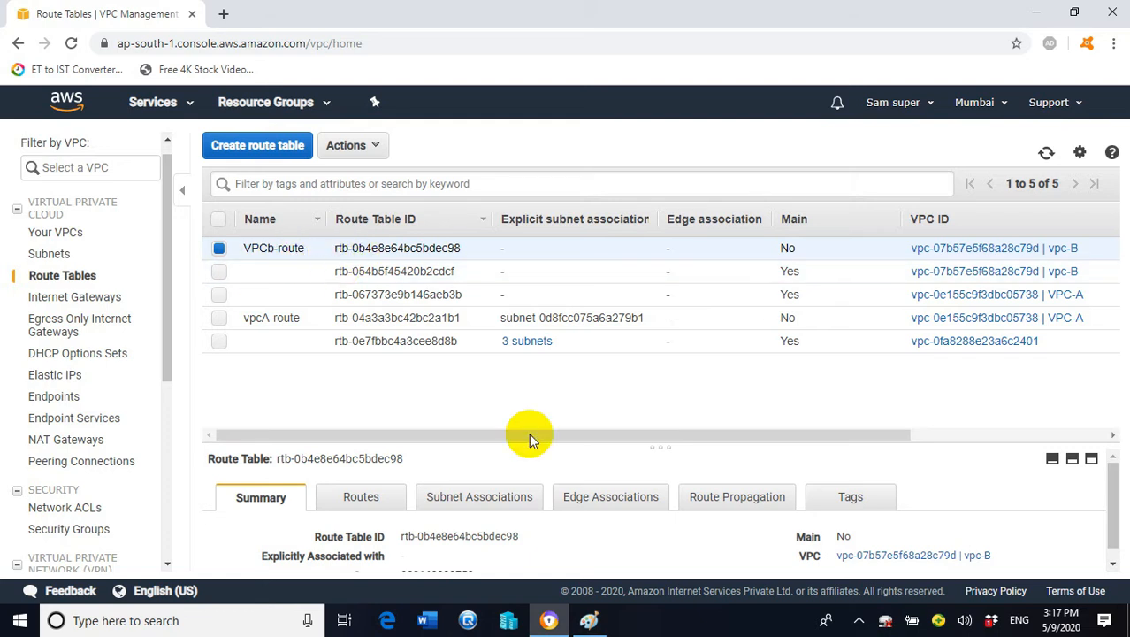
click(511, 502)
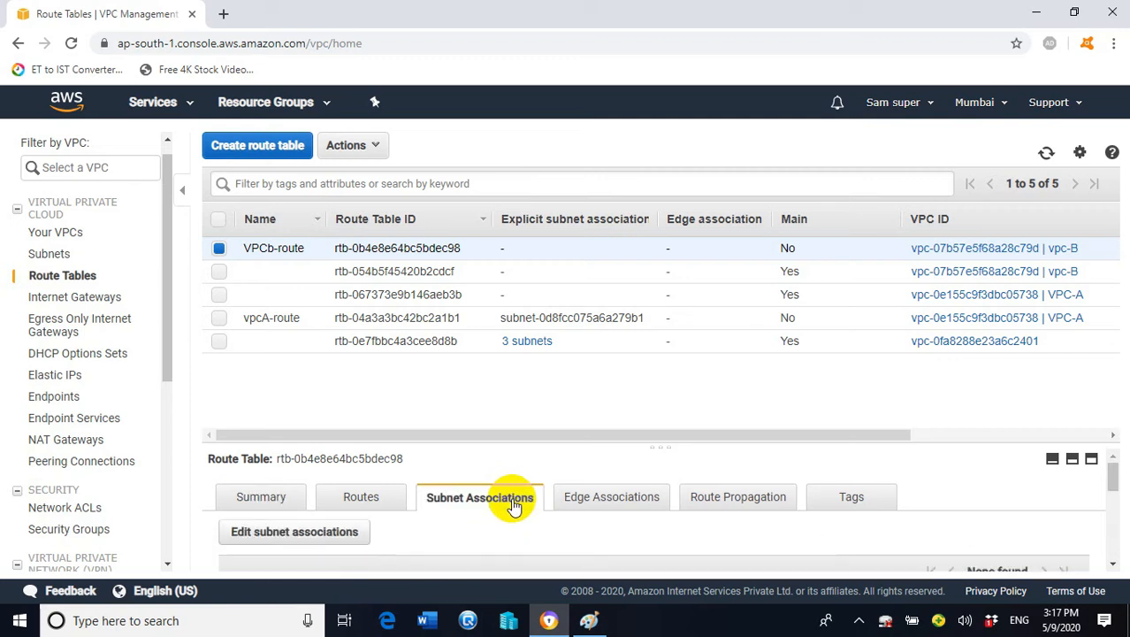
click(327, 534)
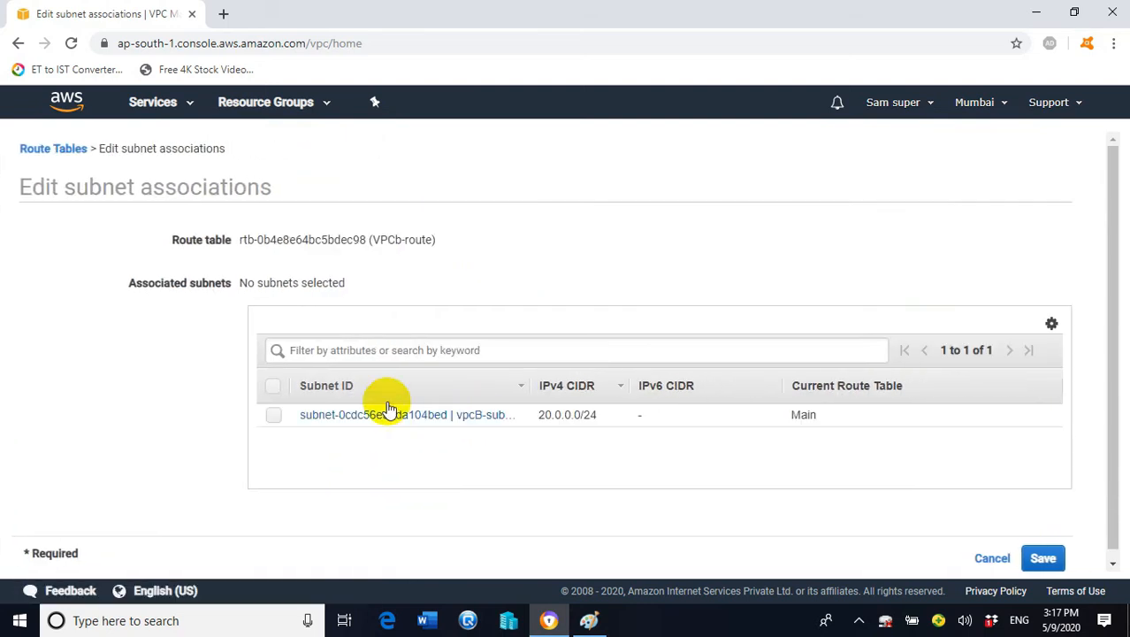
click(275, 415)
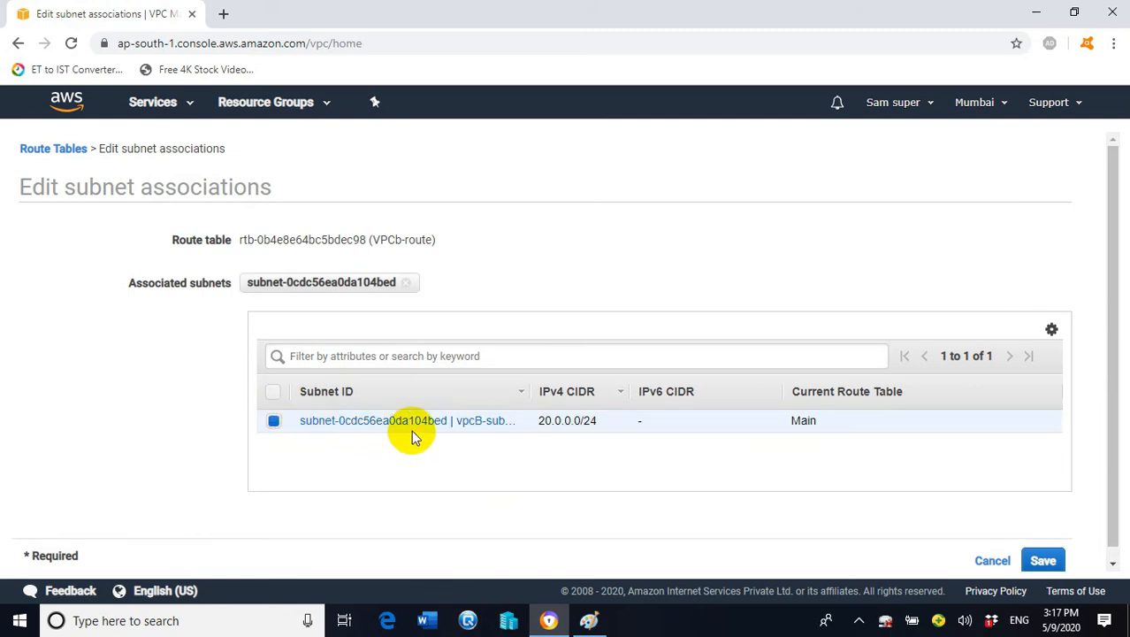
click(1051, 563)
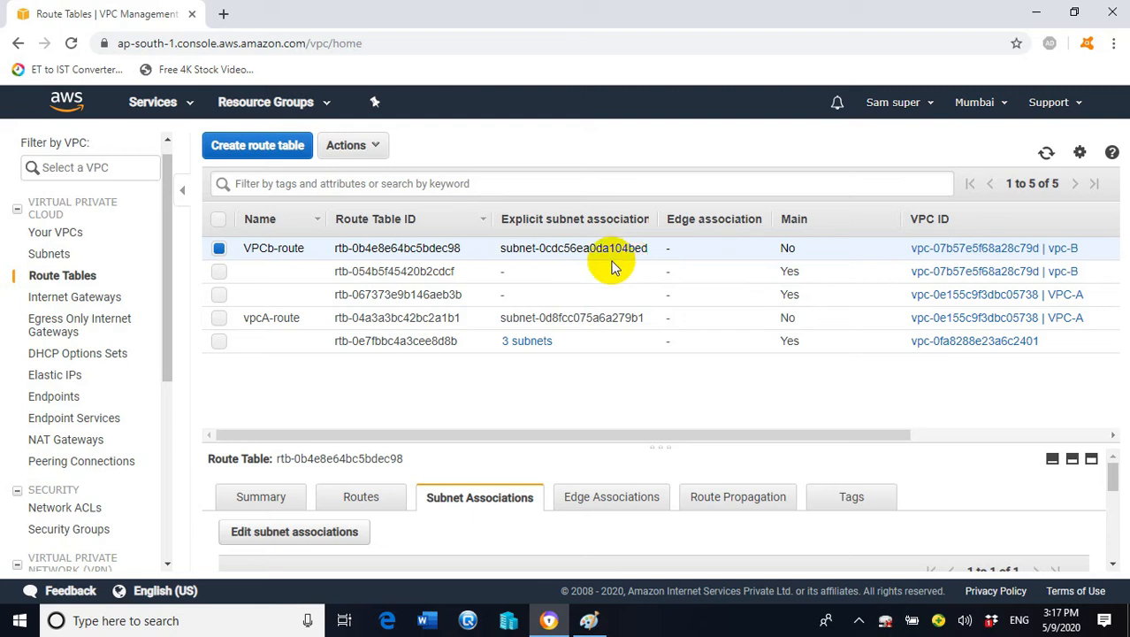
mouse_move(252, 328)
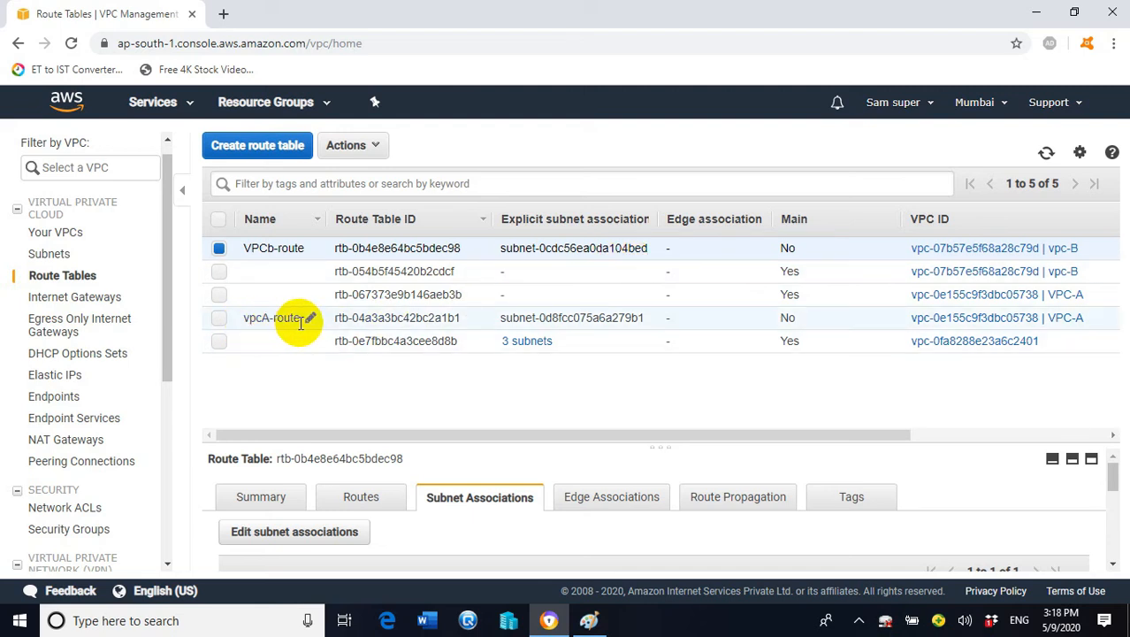
mouse_move(254, 250)
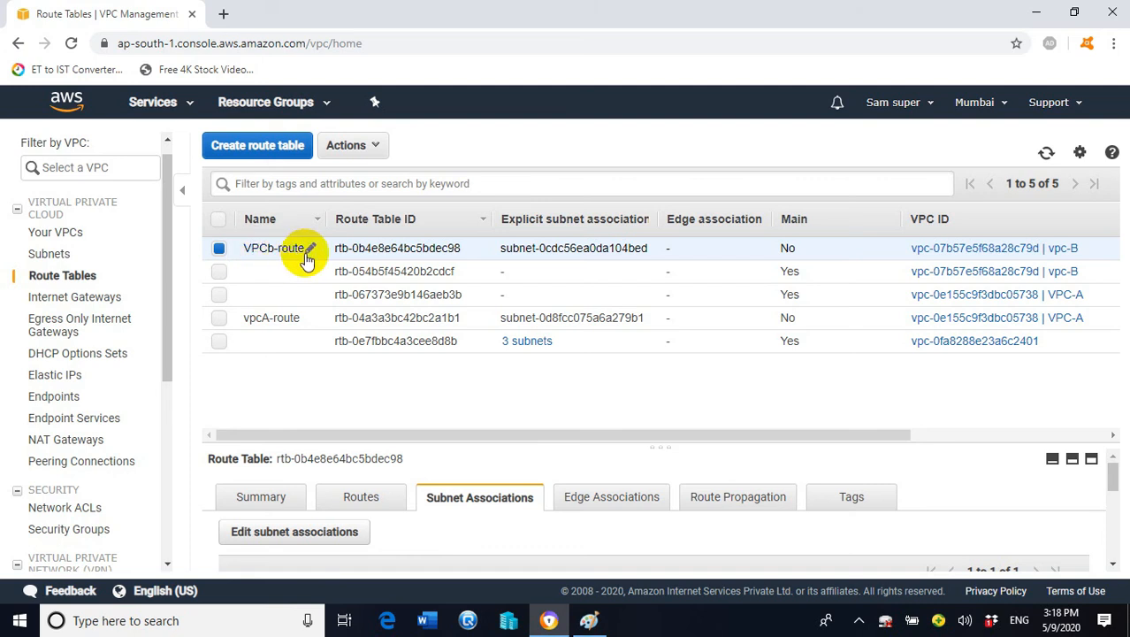
Open aws.amazon.com in a new browser tab
click(226, 12)
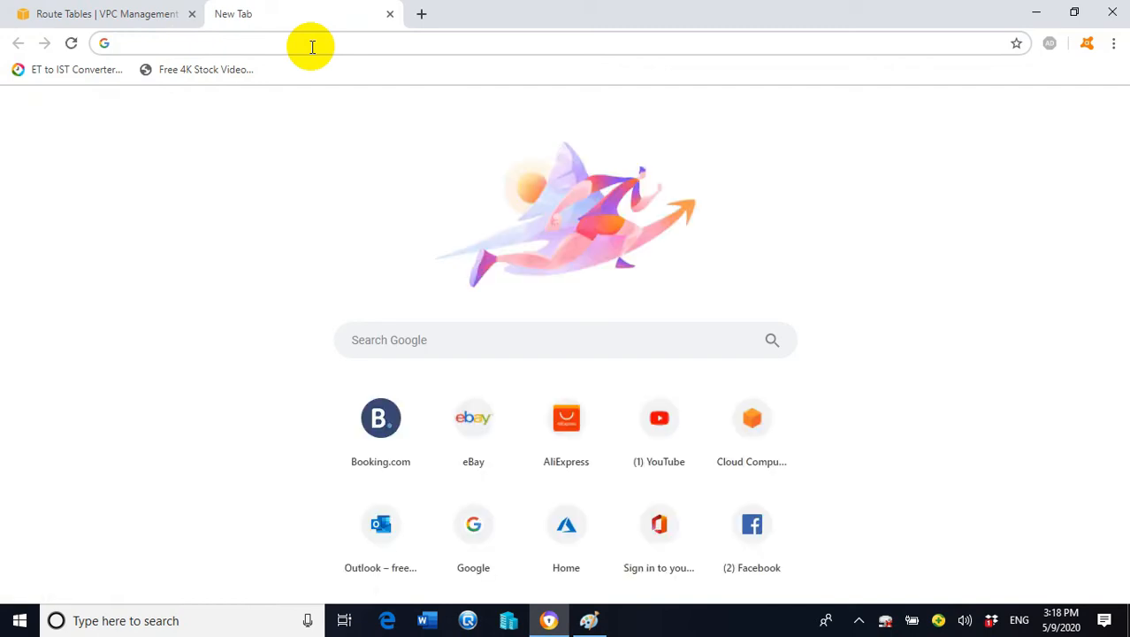
text(as)
key(BackSpace)
text(ws)
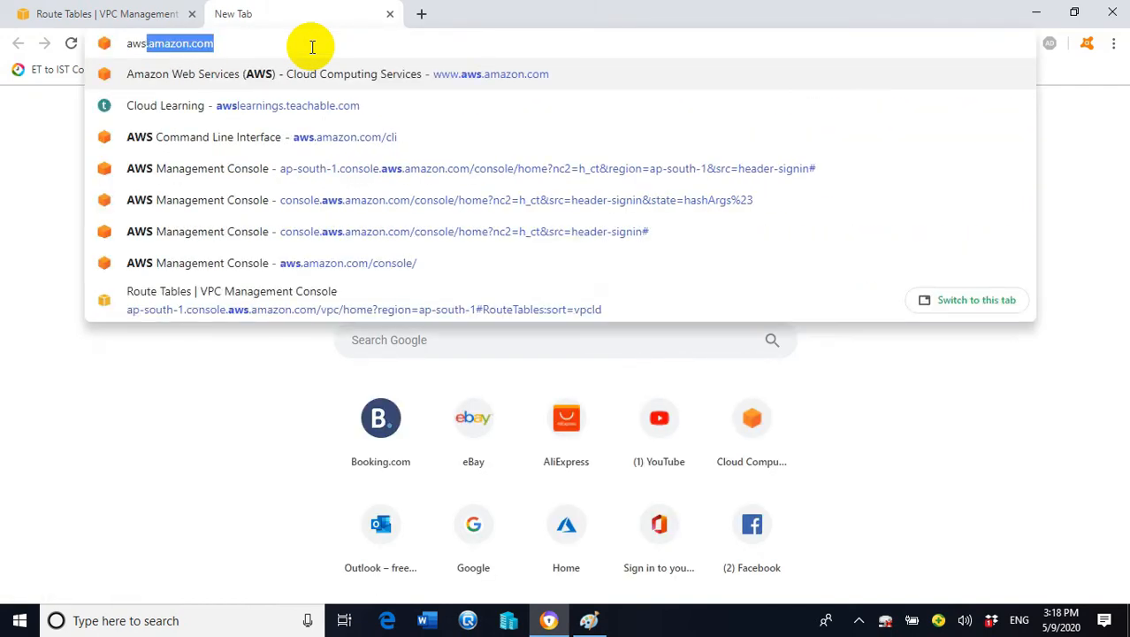
key(Return)
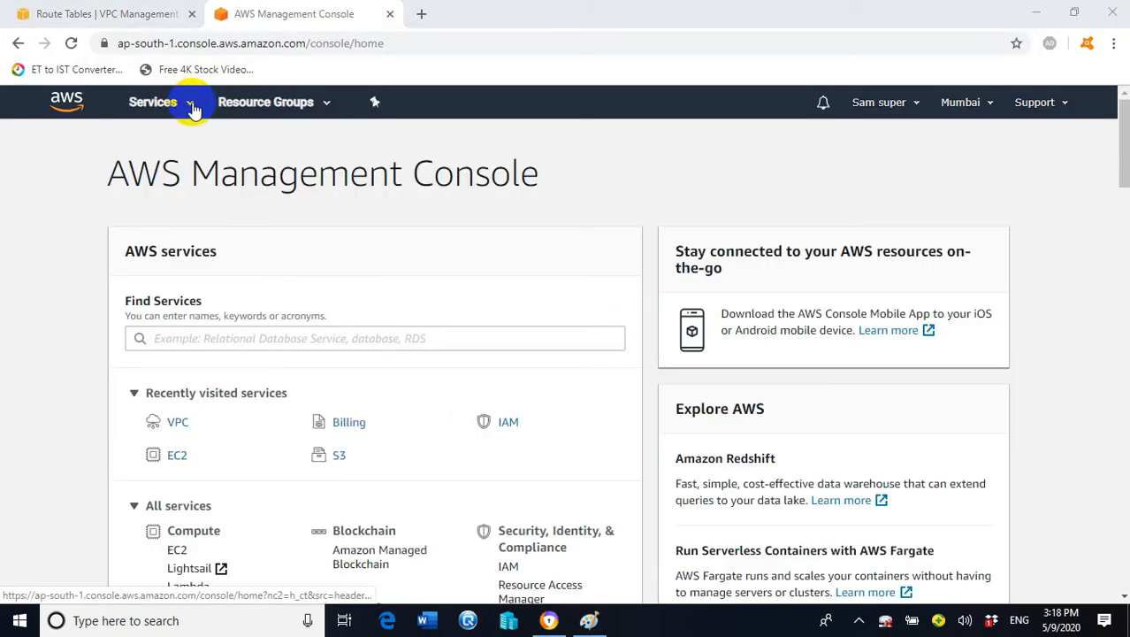
Go to the EC2 dashboard from the Services menu
click(193, 105)
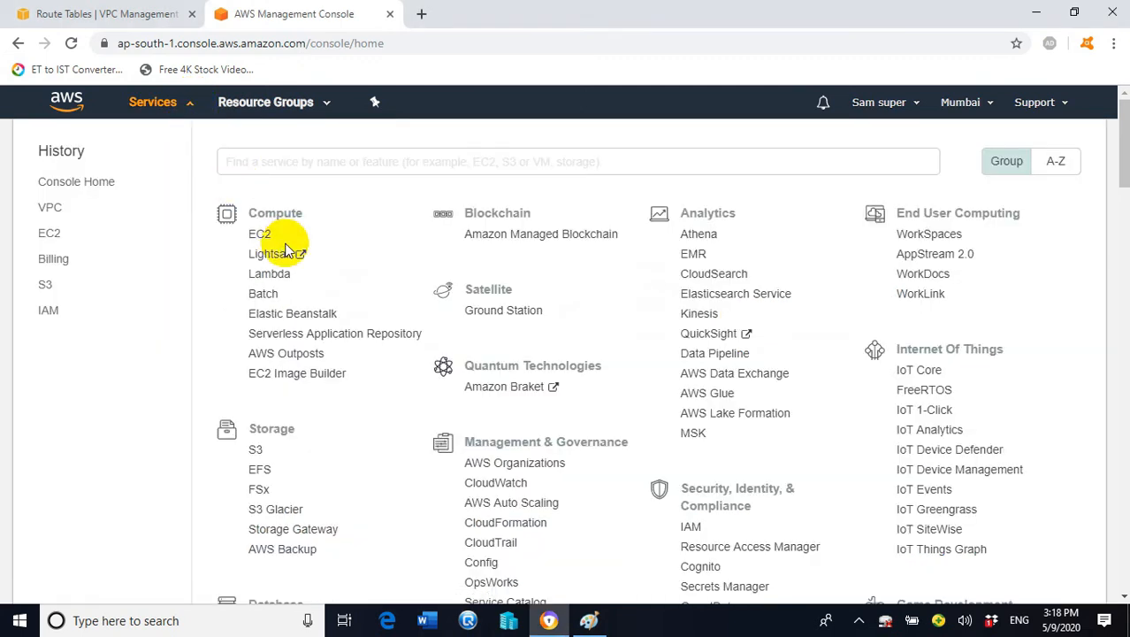
click(281, 232)
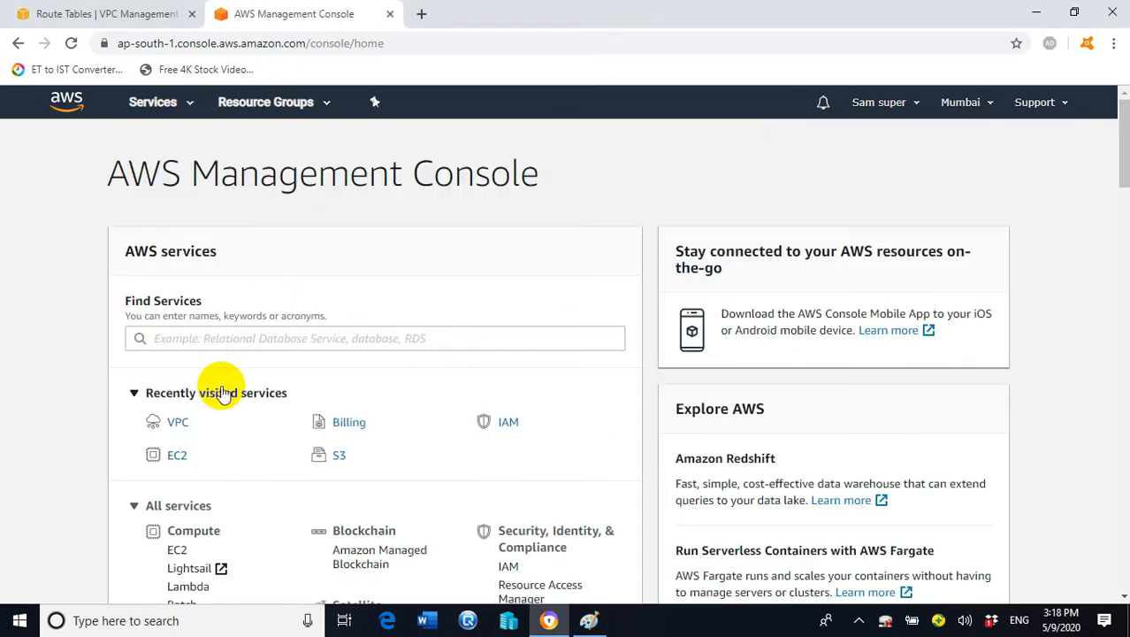
click(189, 104)
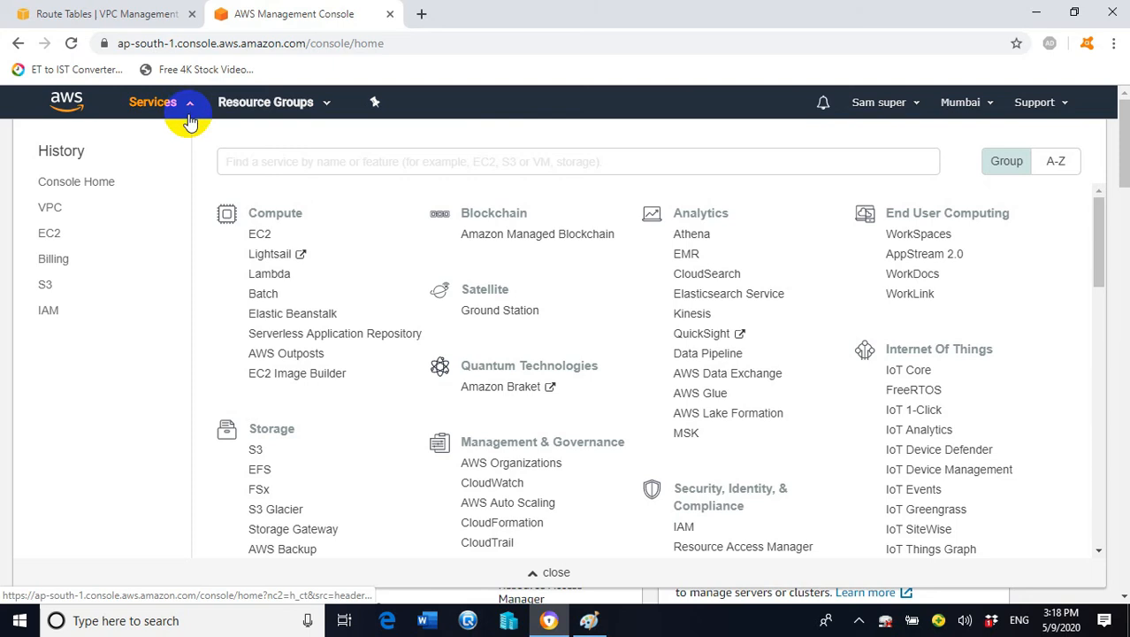
click(262, 235)
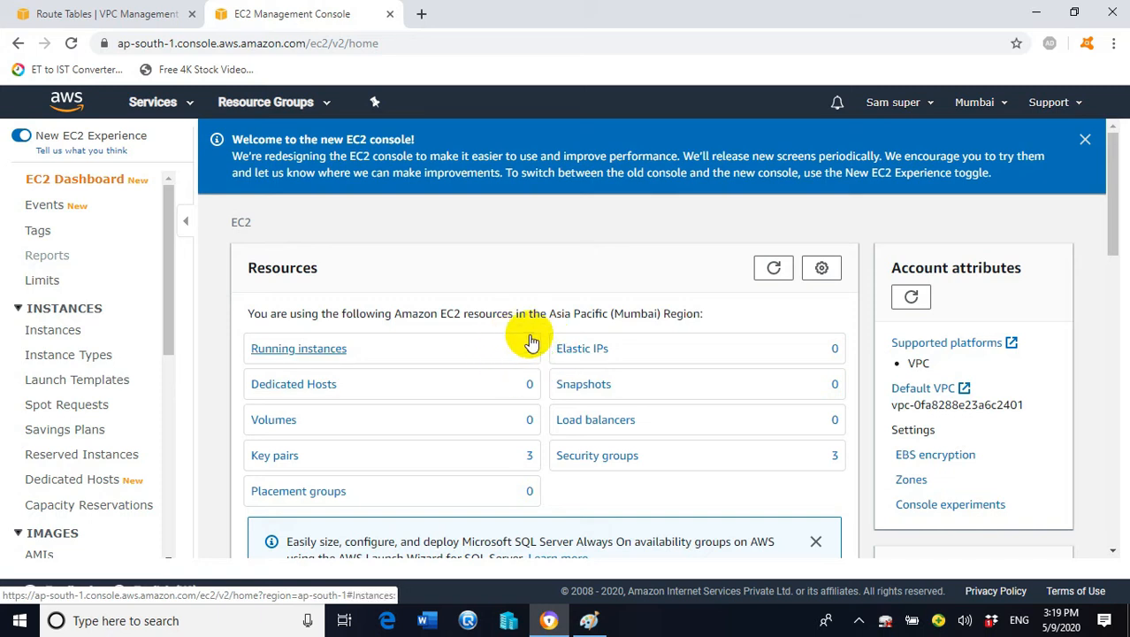
Launch a new instance from Running instances and select the Microsoft Windows Server 2016 Base AMI
click(311, 353)
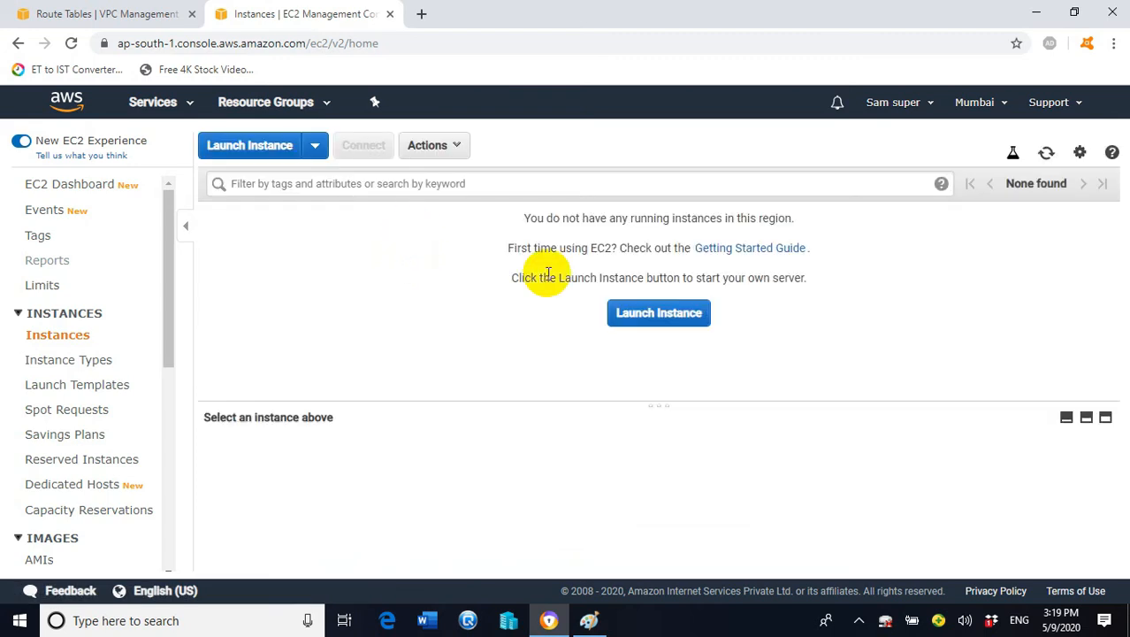
click(665, 319)
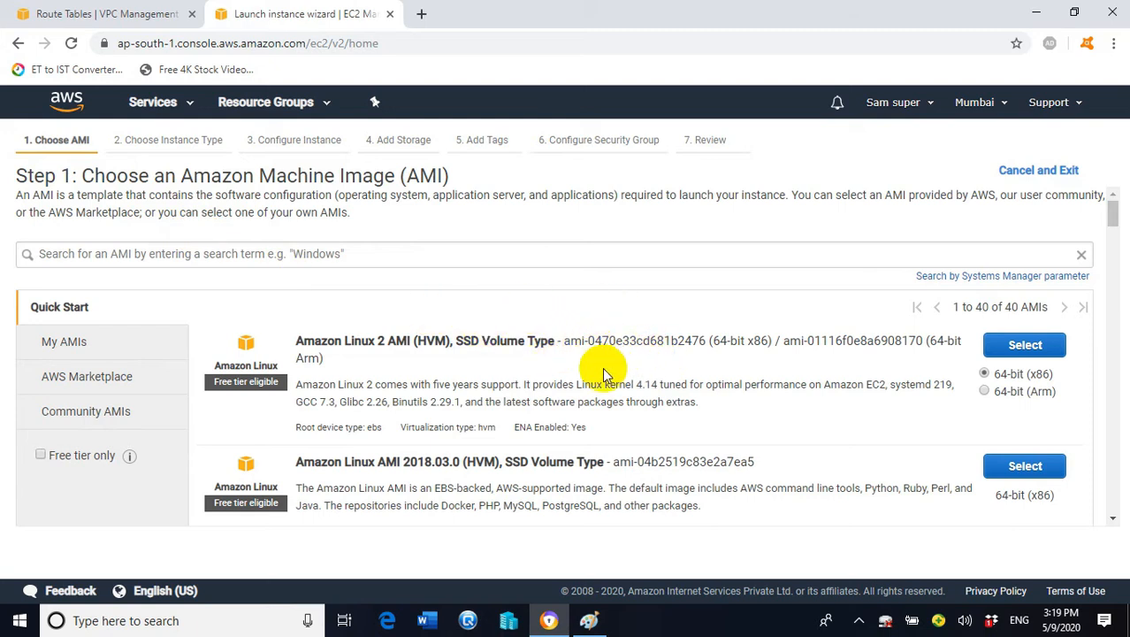
scroll(607, 367, down, 7)
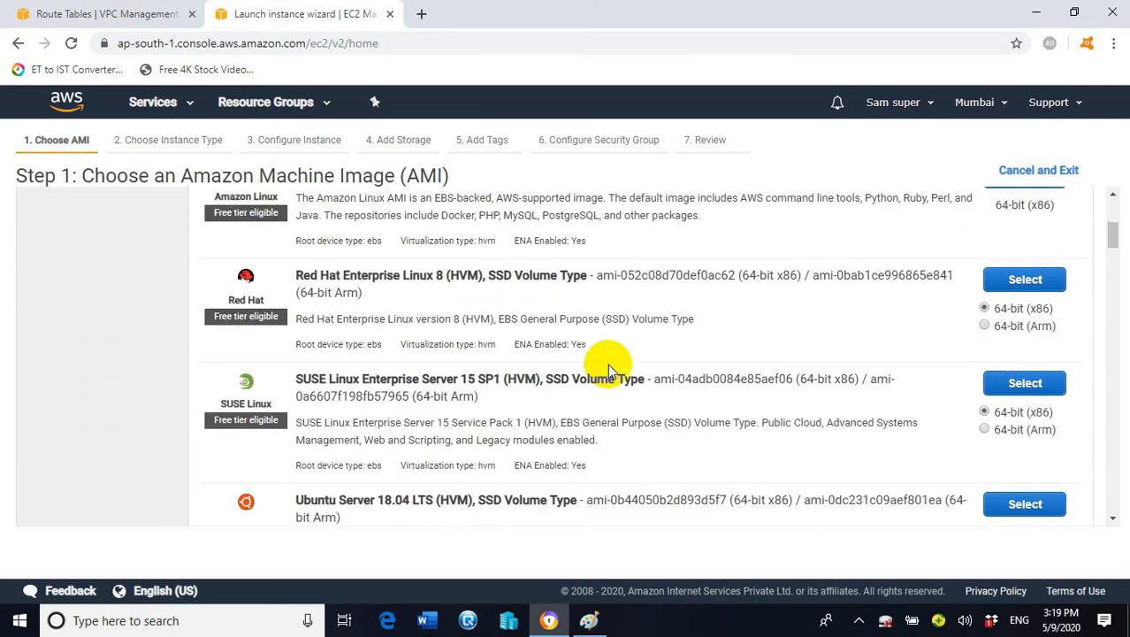
scroll(614, 356, down, 5)
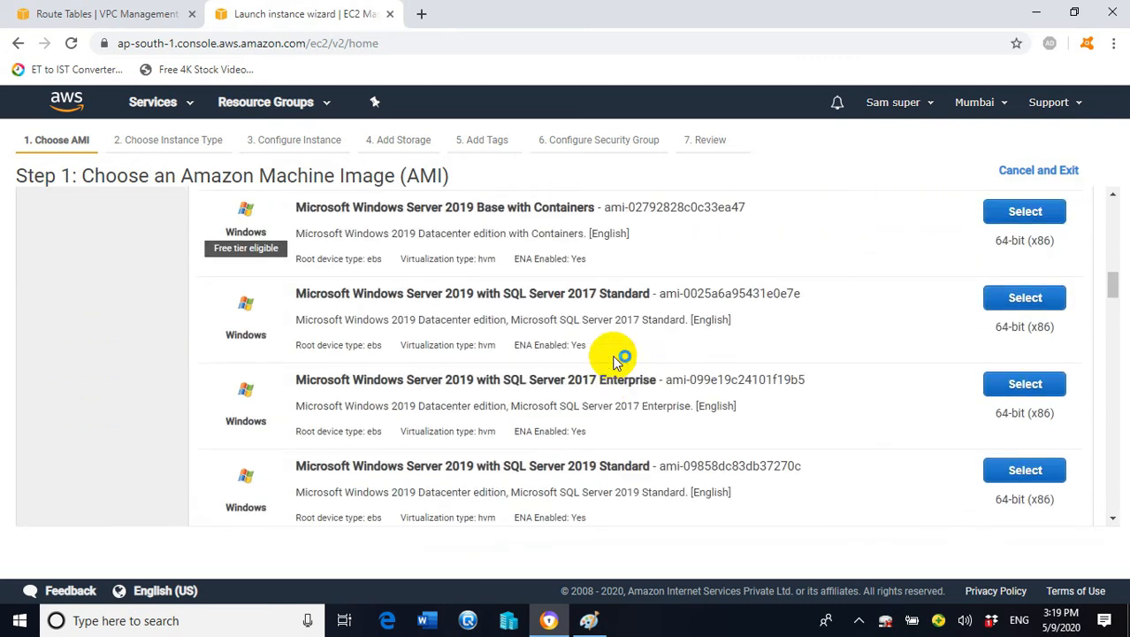
scroll(531, 389, down, 3)
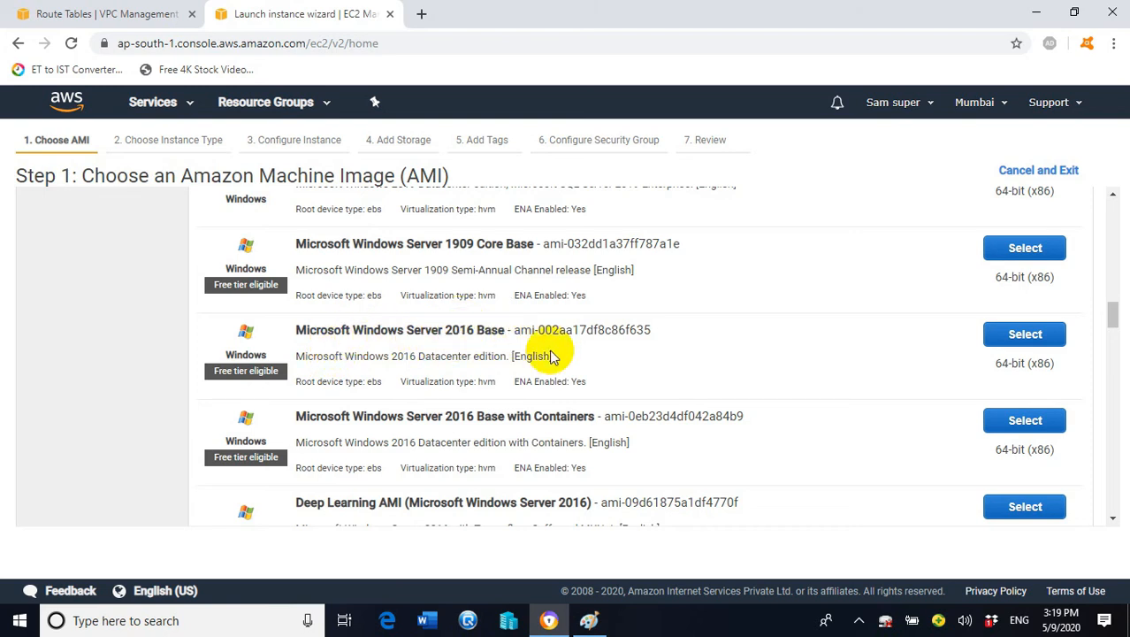
click(1026, 334)
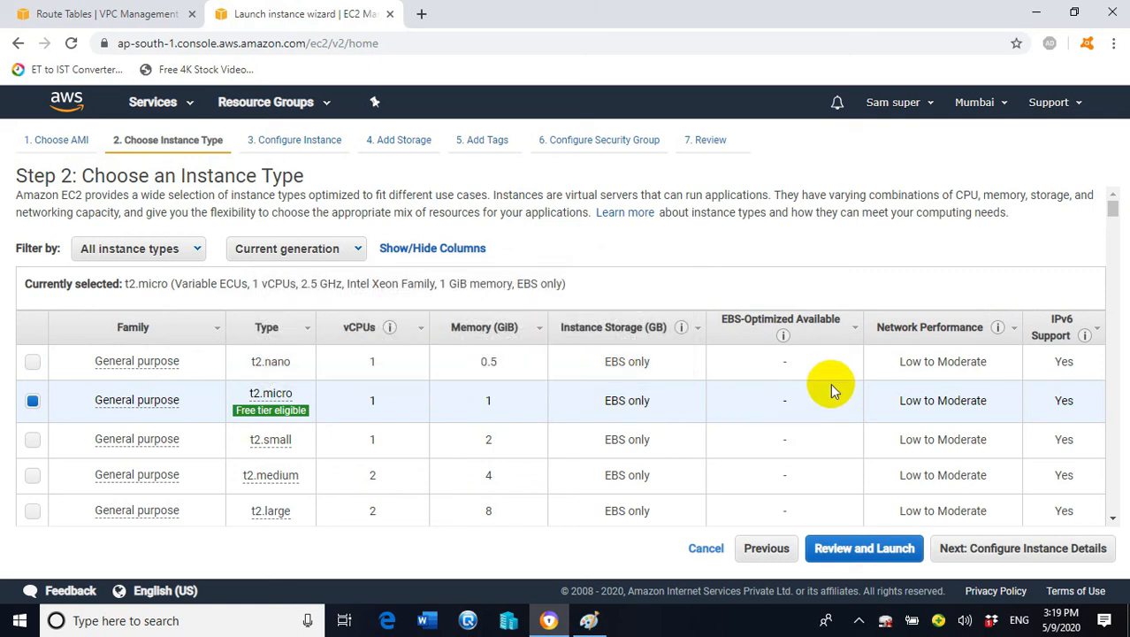
Confirm t2.micro as the instance type and continue to the instance details
double_click(292, 411)
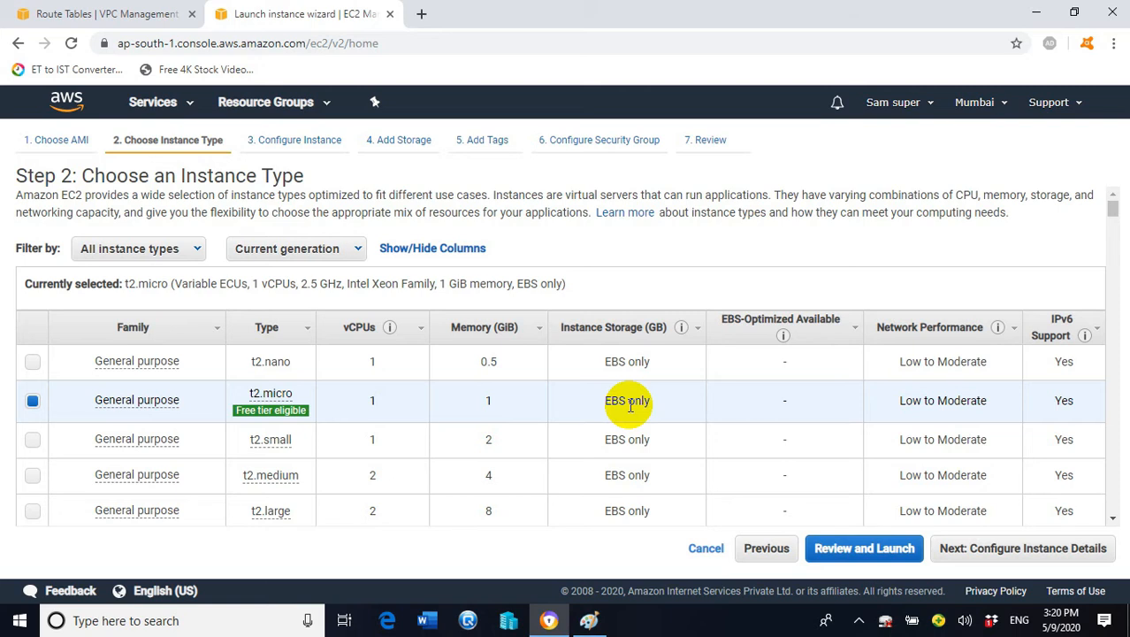
click(1009, 550)
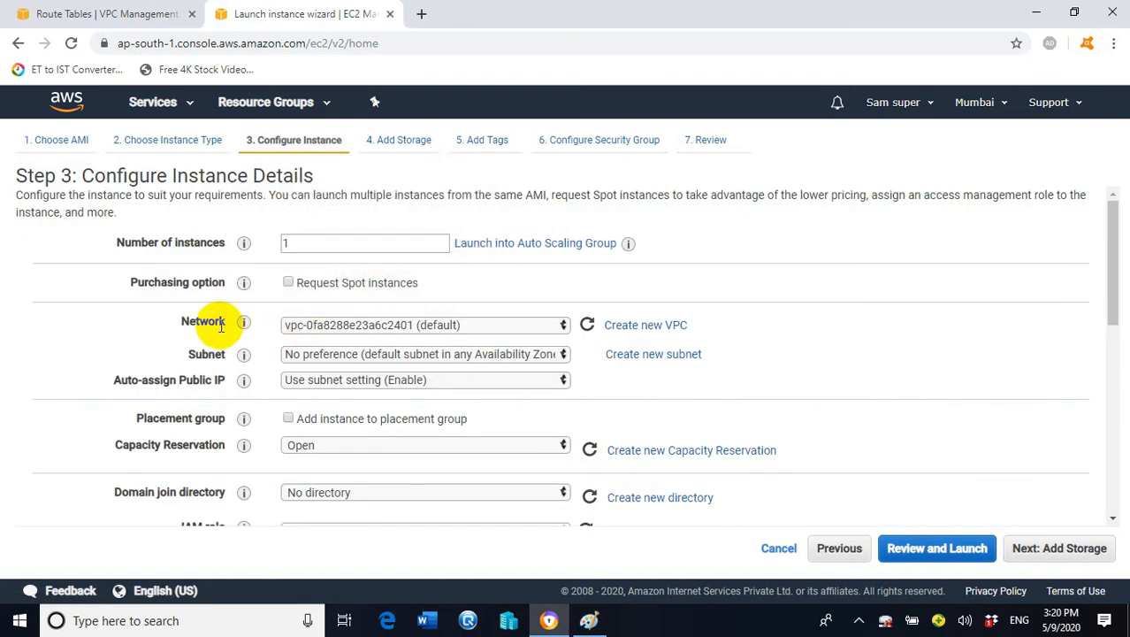
Put the instance in VPC-A's vpcA-subnet with Auto-assign Public IP set to Enable
click(552, 324)
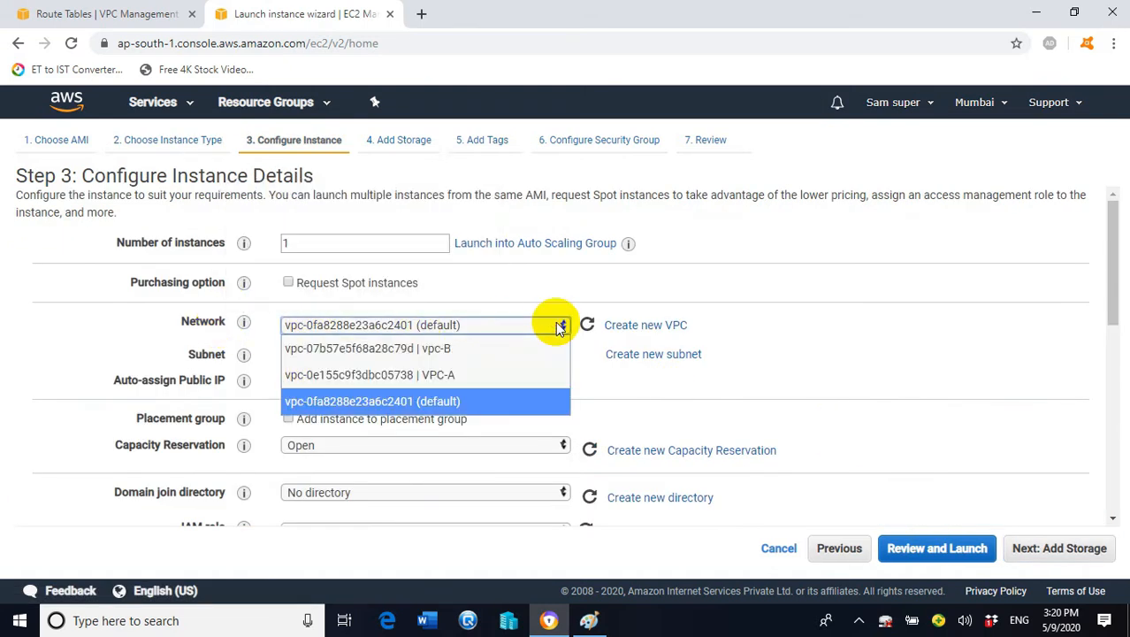
click(458, 381)
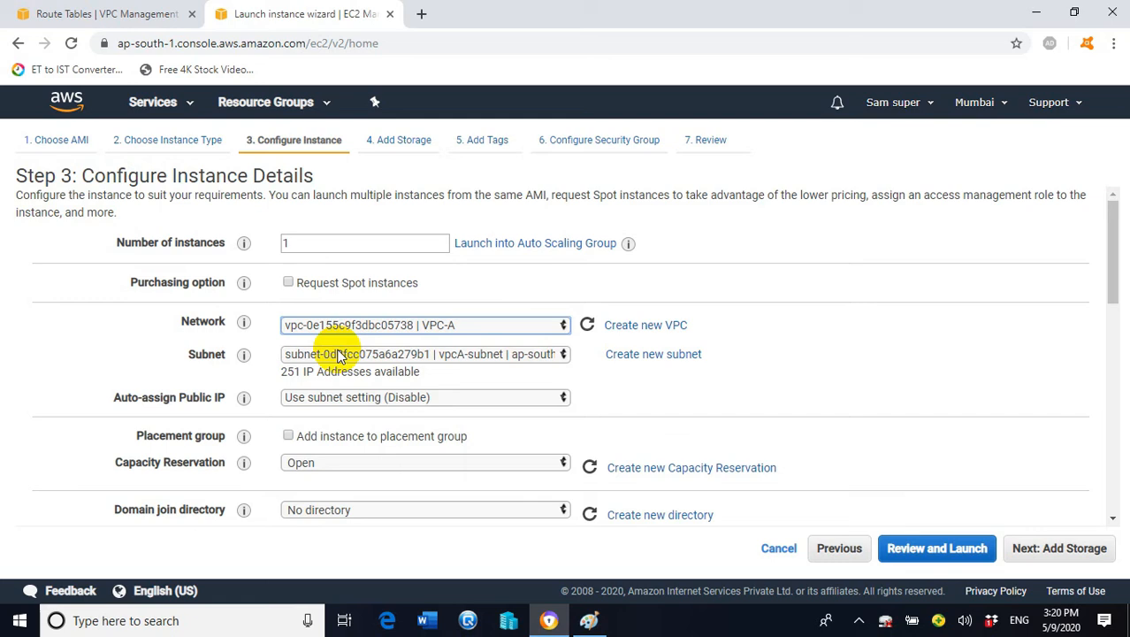
click(555, 353)
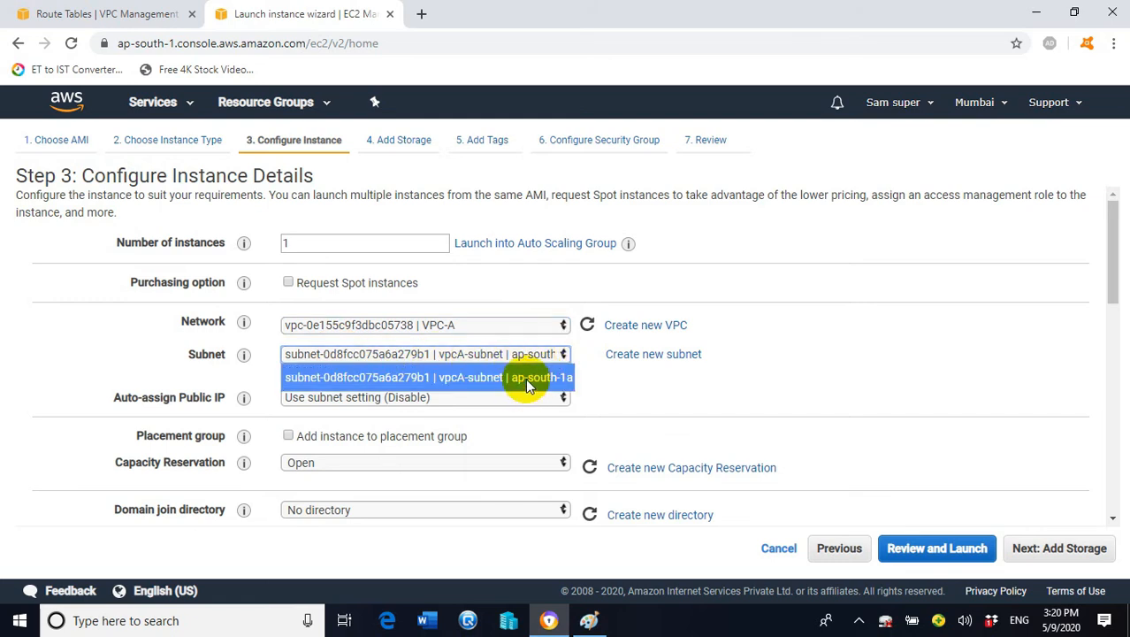
click(525, 377)
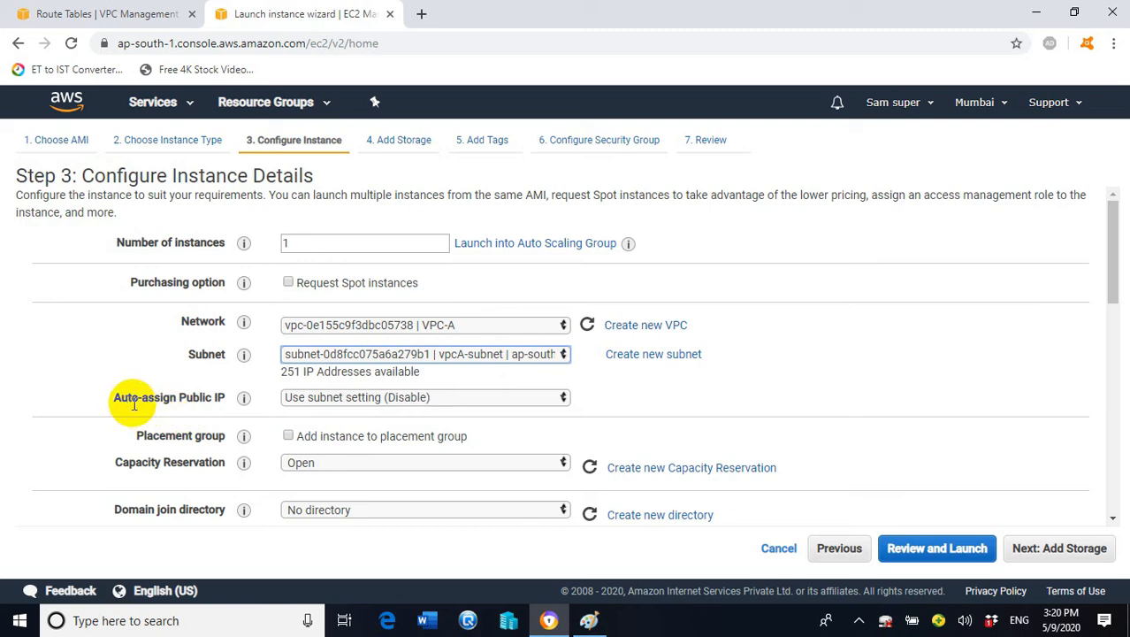
mouse_move(244, 399)
click(489, 392)
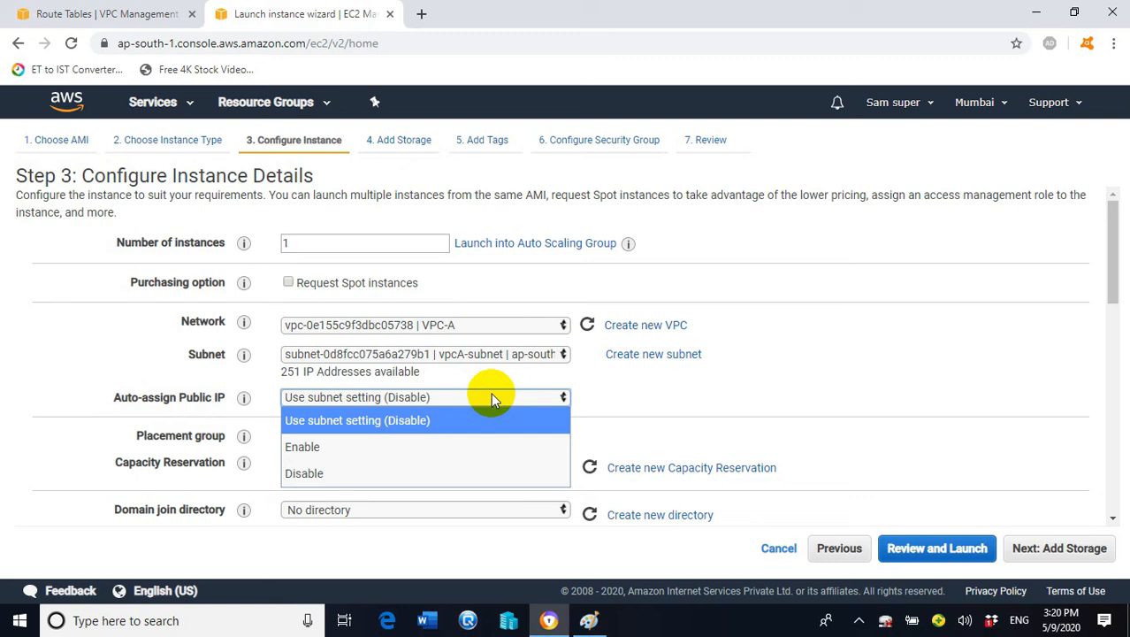
click(290, 445)
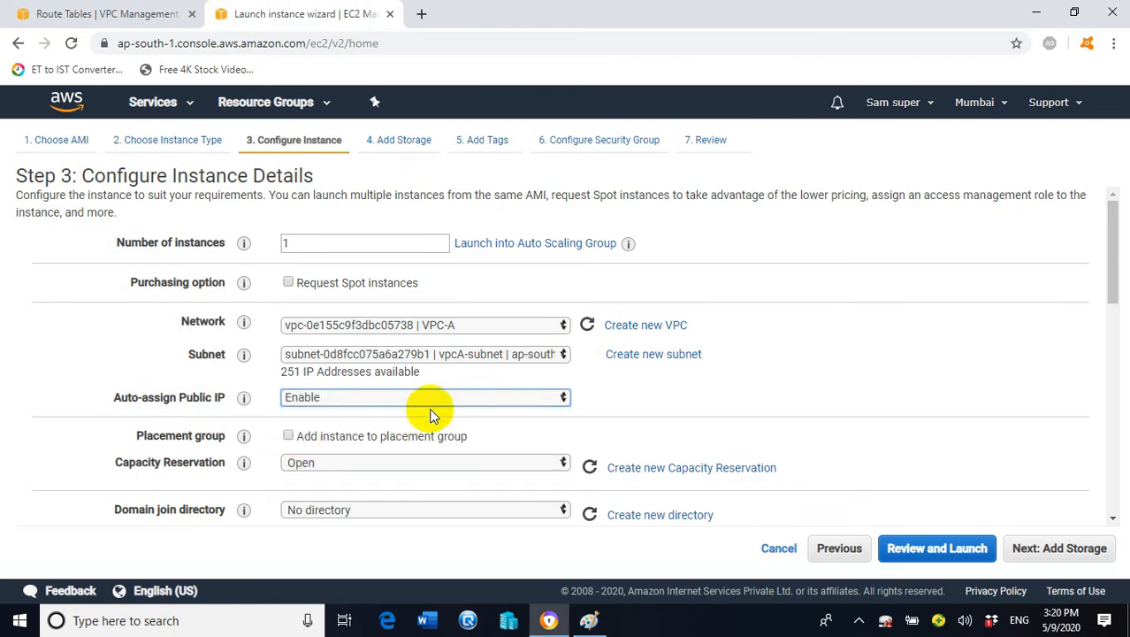
click(1026, 548)
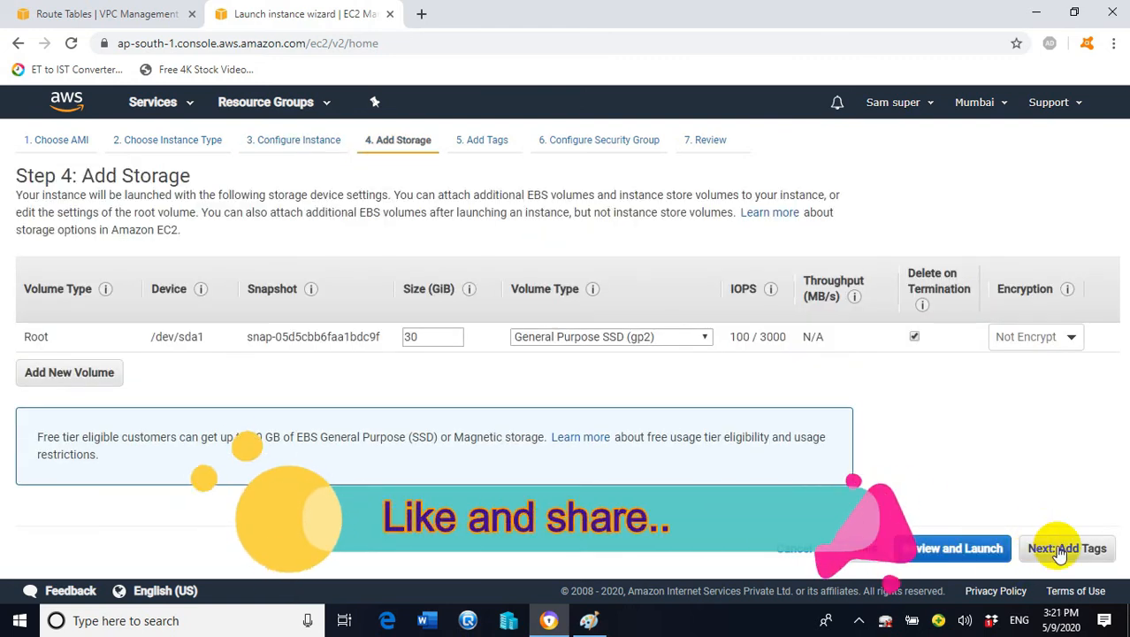
Keep the default 30 GiB root volume and add a Name tag with value VPCA-EC2
click(1065, 547)
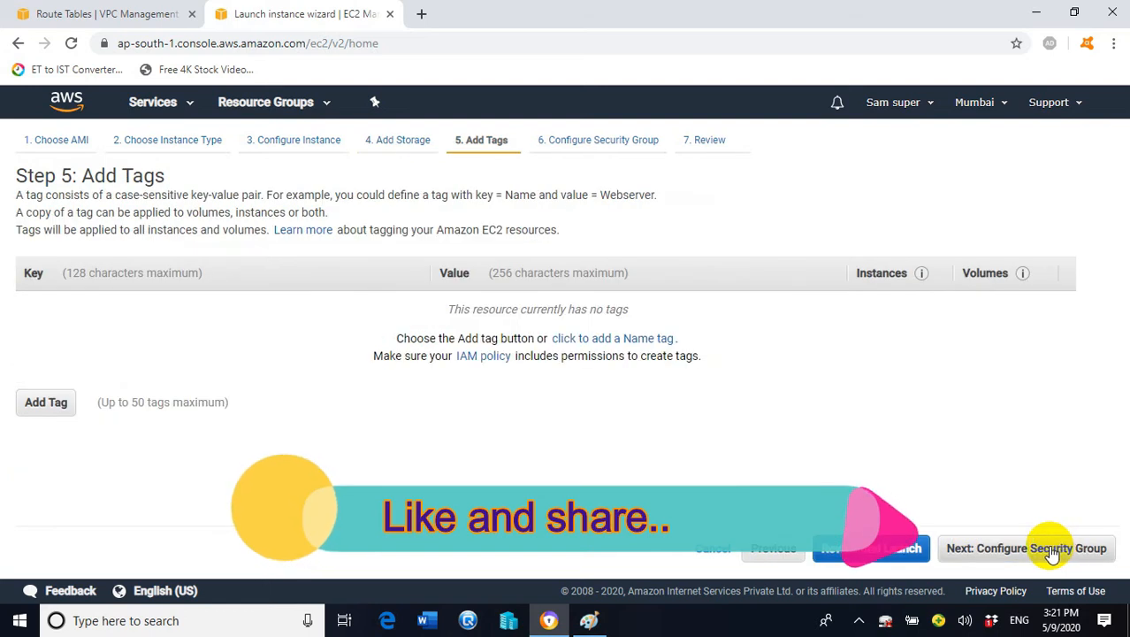
click(51, 405)
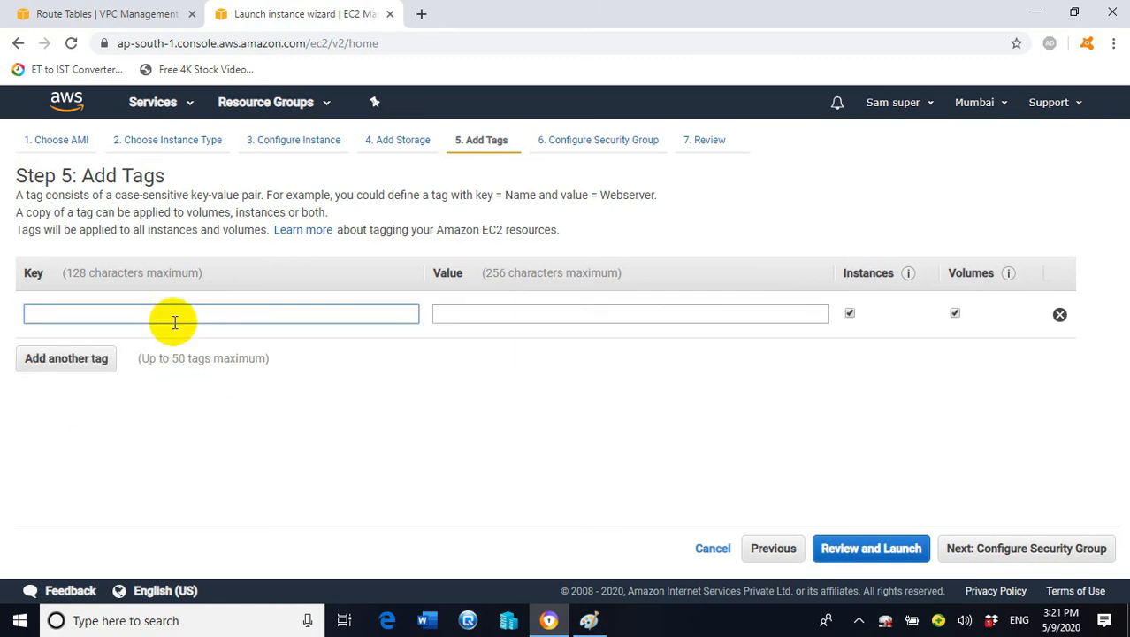
text(Name)
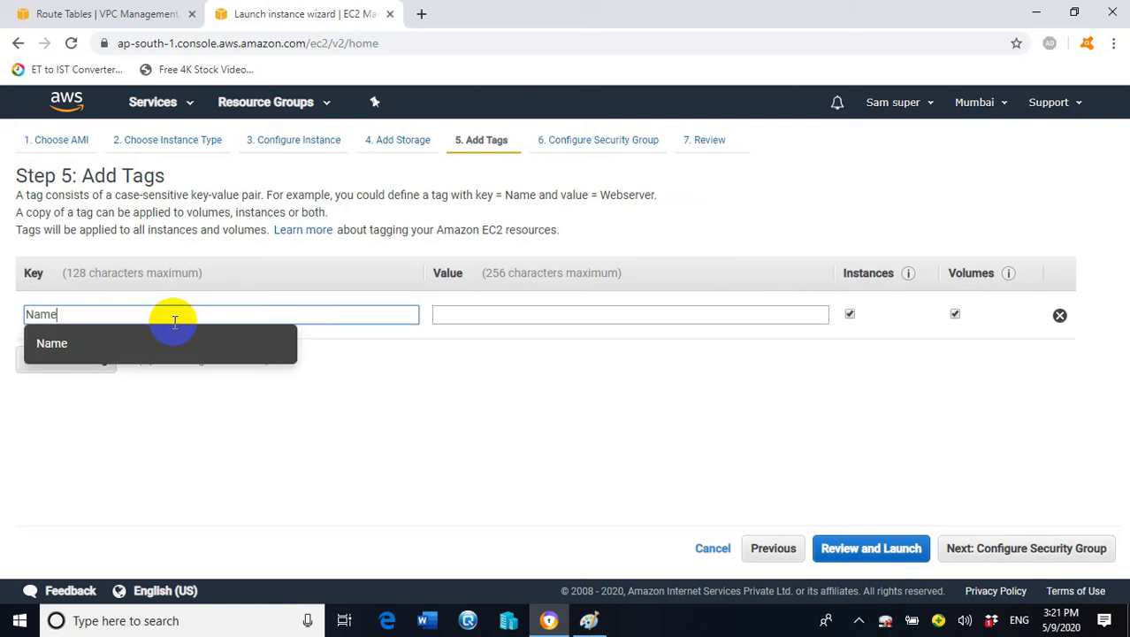
click(503, 321)
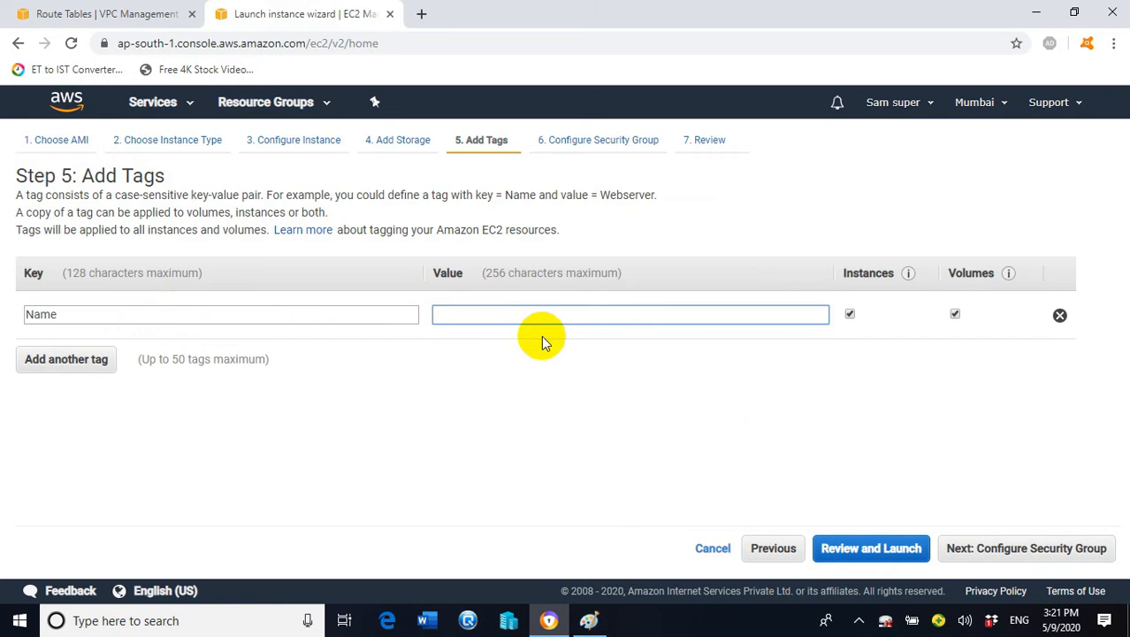
text(VPC)
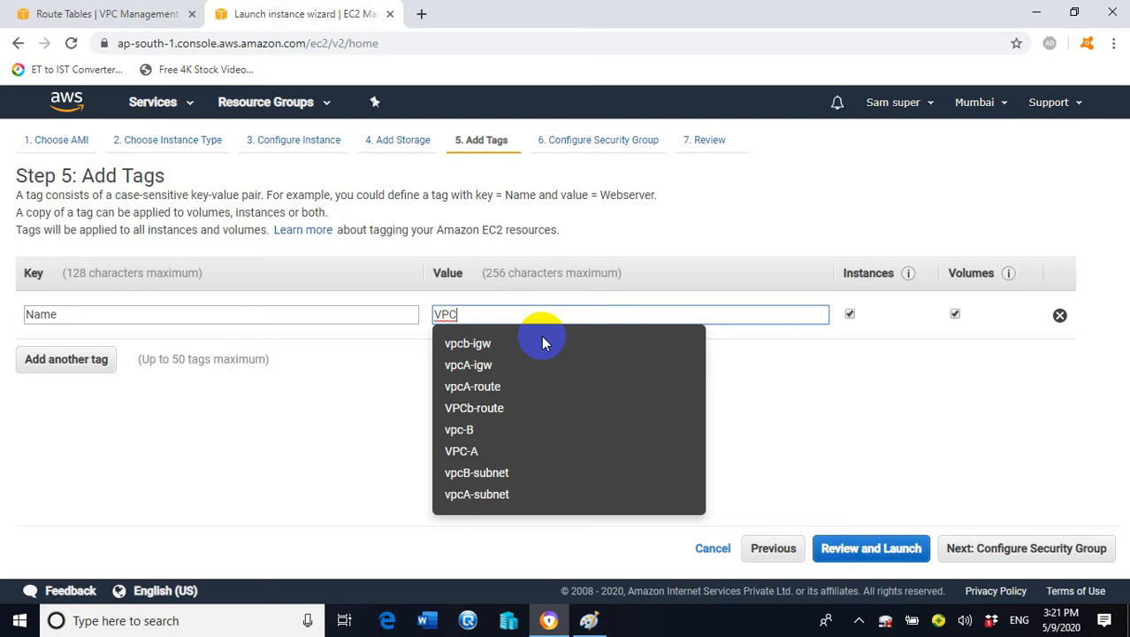
text(A)
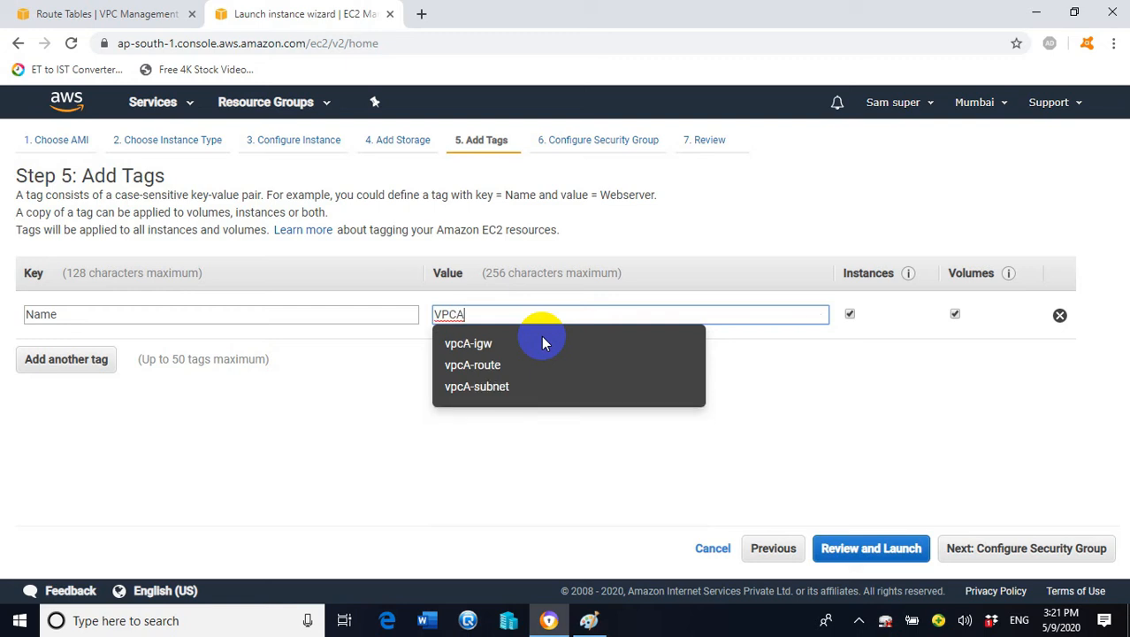
text(-EC2)
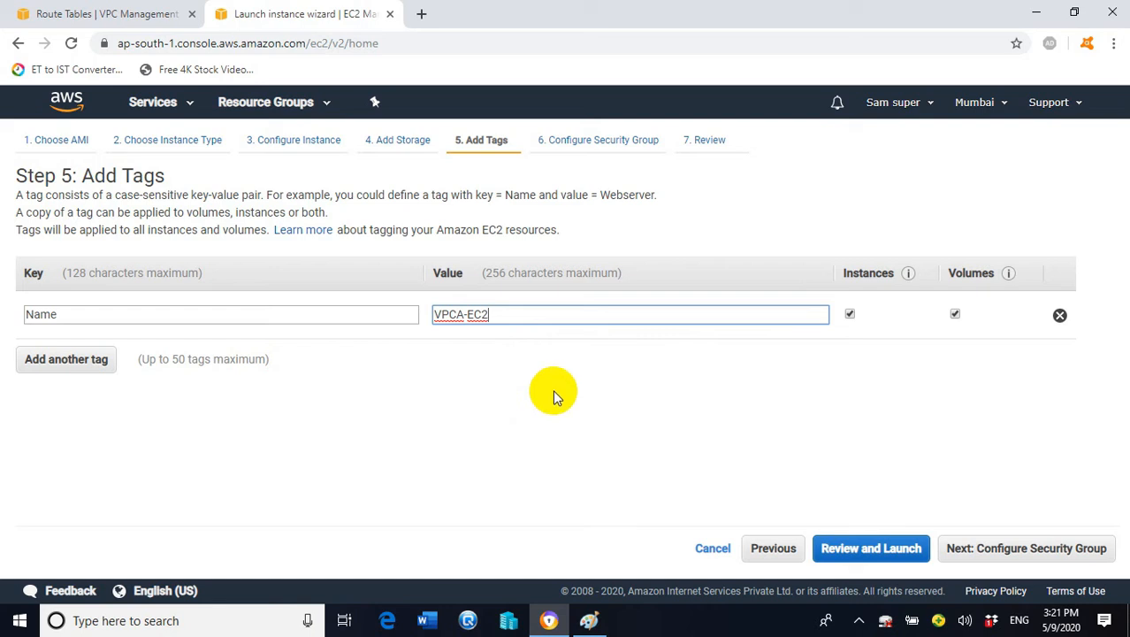
click(976, 553)
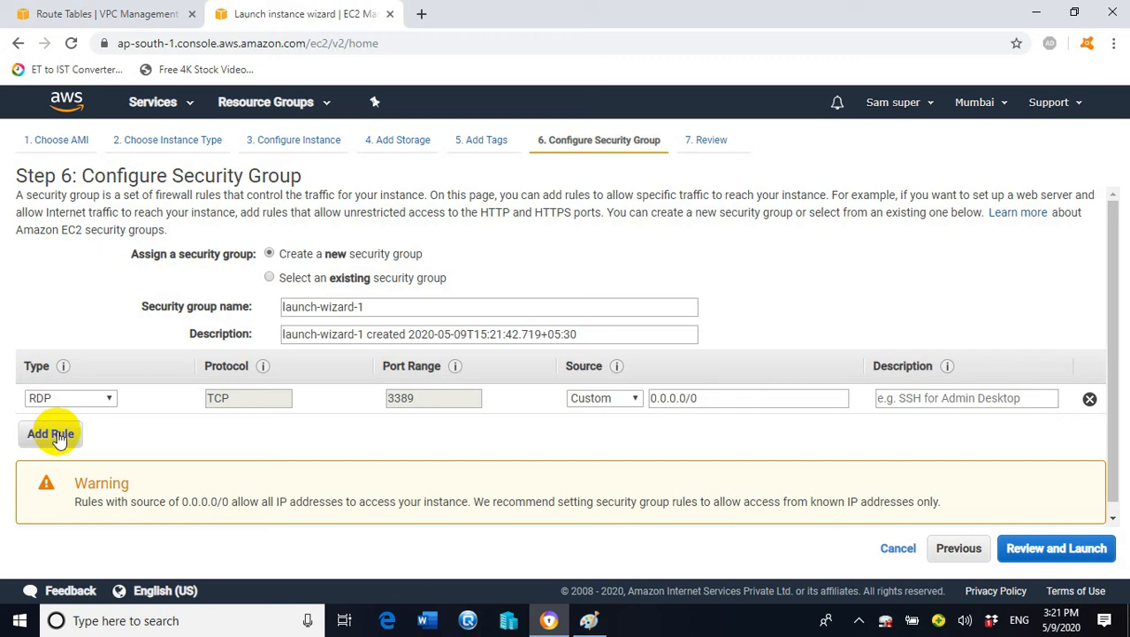
Add a second inbound rule of type All ICMP - IPv4 beside the RDP rule
click(55, 435)
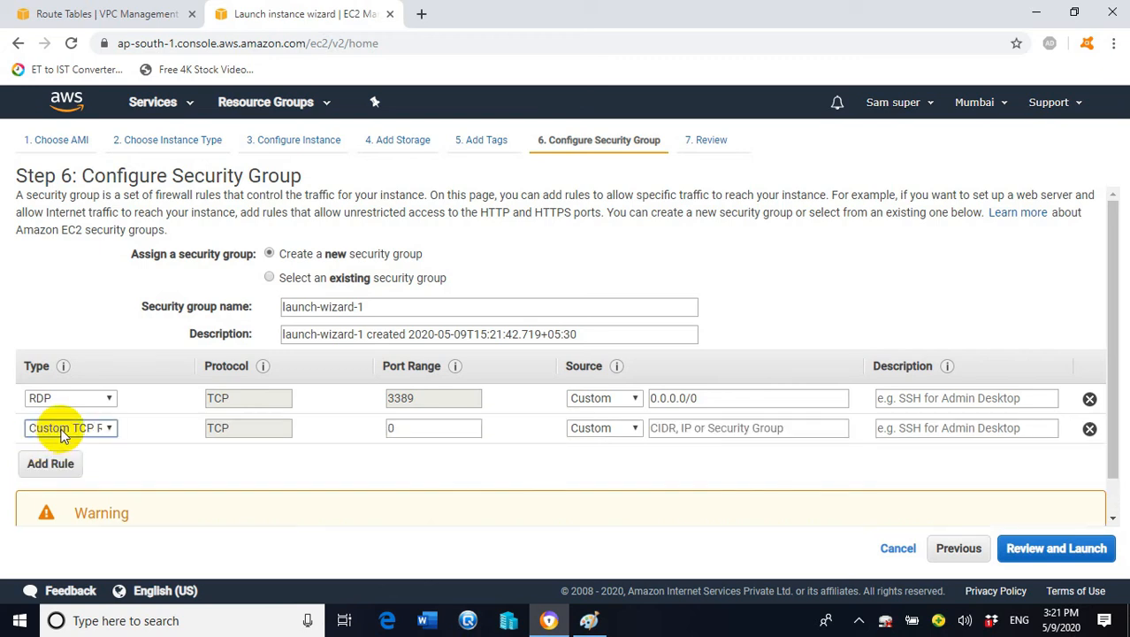
click(107, 430)
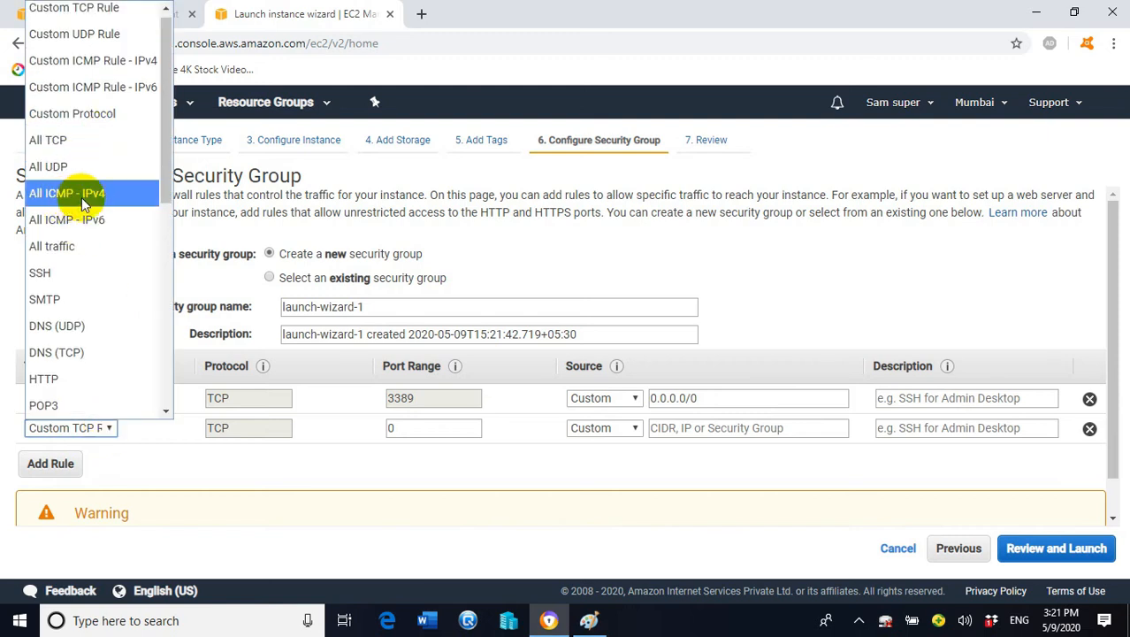
click(94, 194)
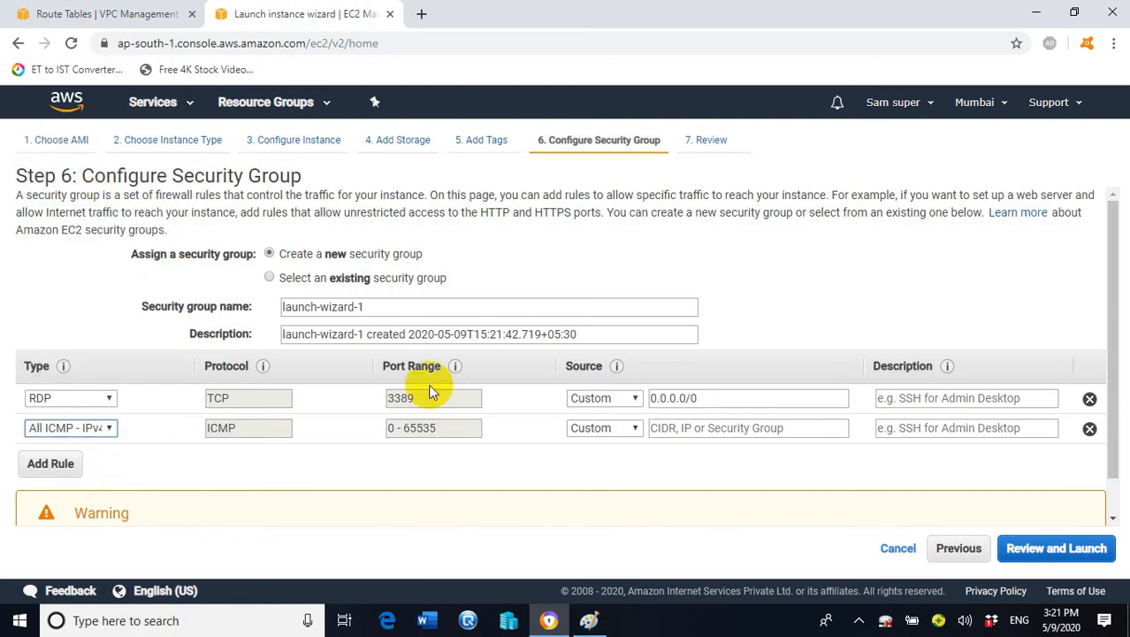
Set the sources of both the RDP and ICMP rules to Anywhere, then review the launch
click(632, 399)
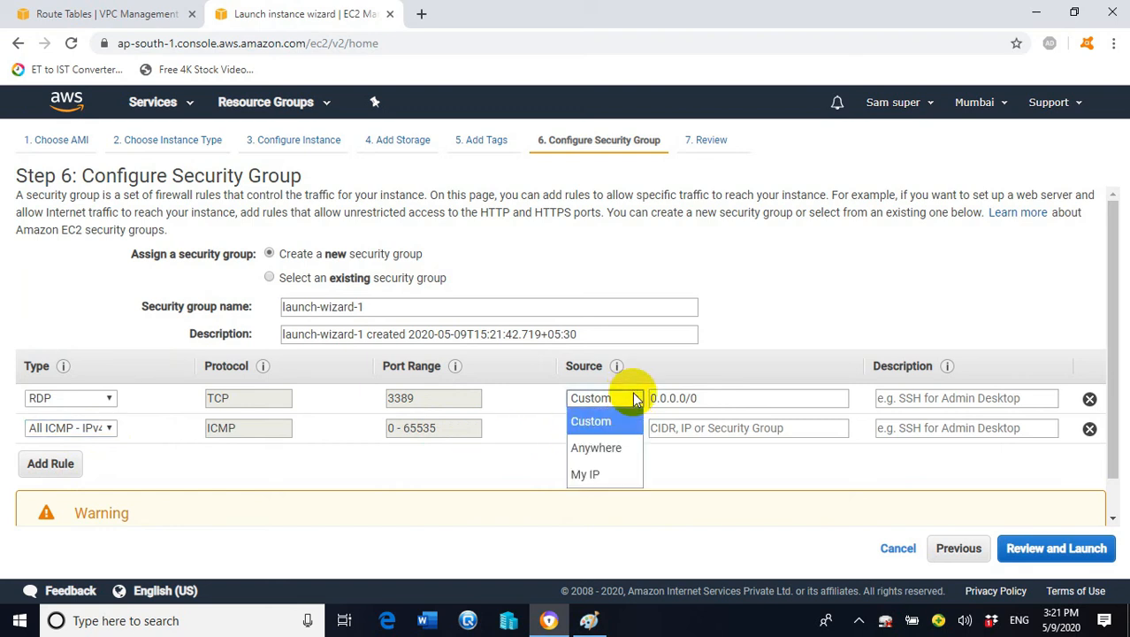
click(606, 445)
click(635, 427)
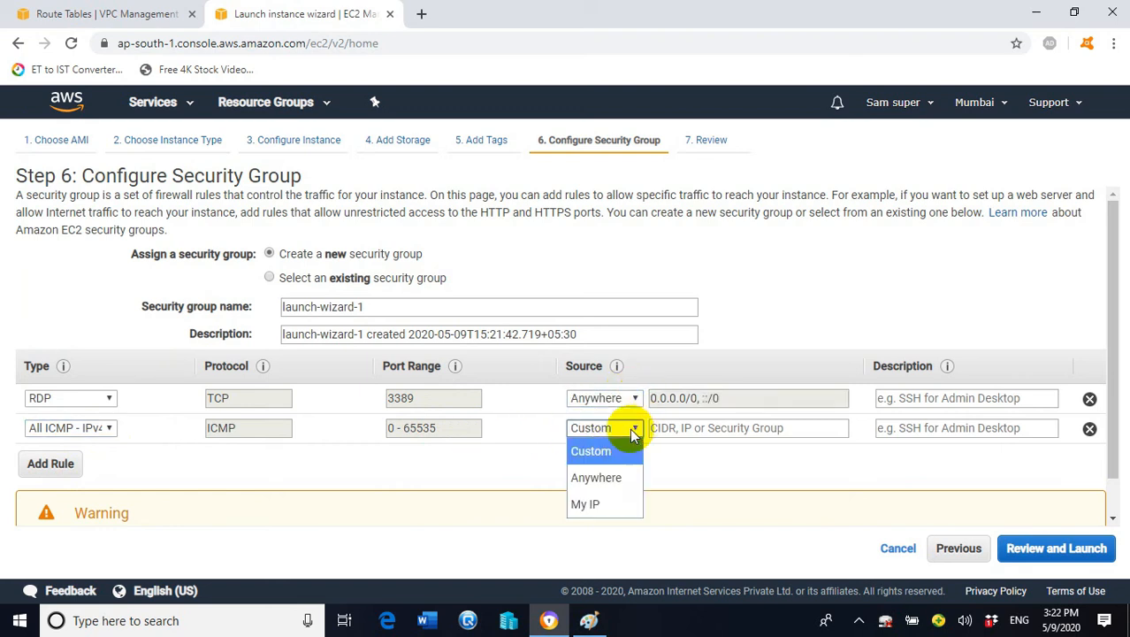
click(597, 474)
click(7, 435)
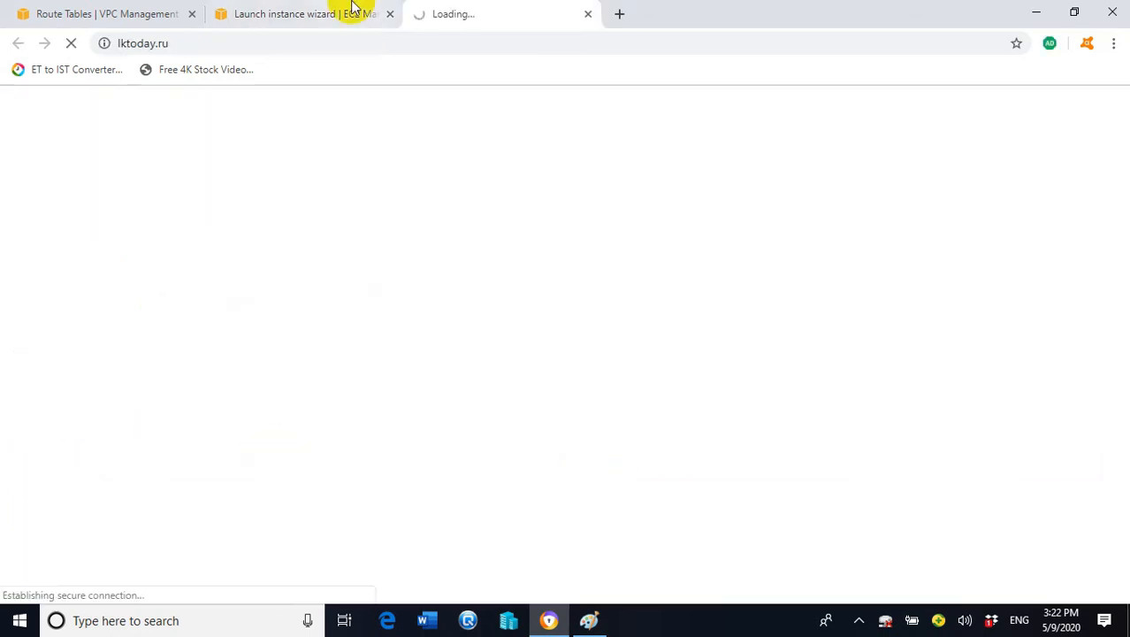
click(587, 13)
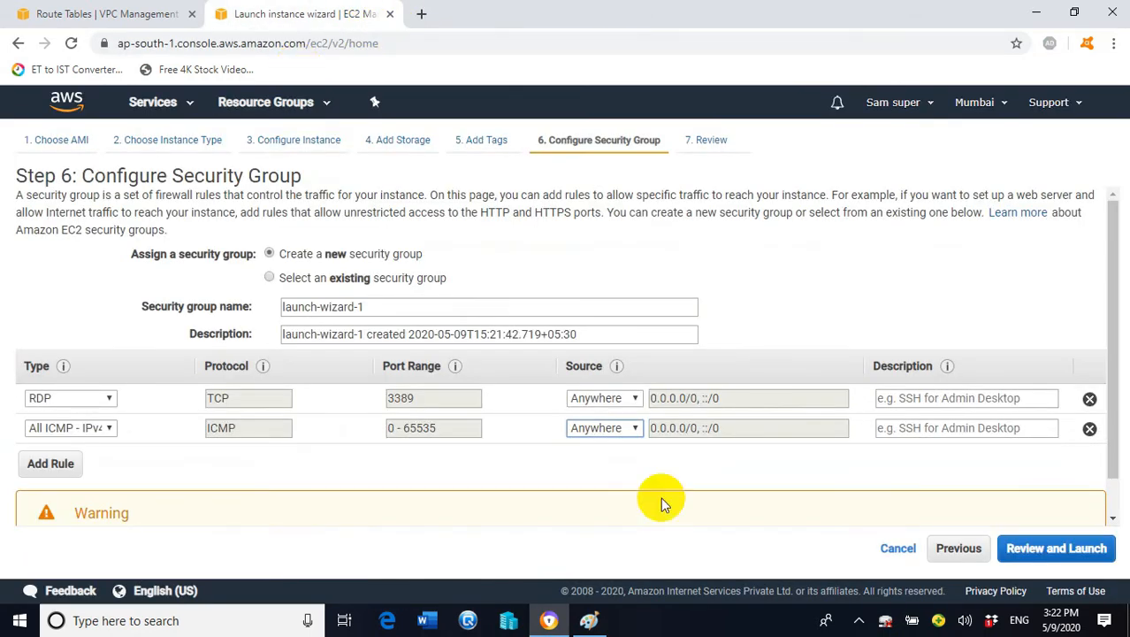
click(1055, 556)
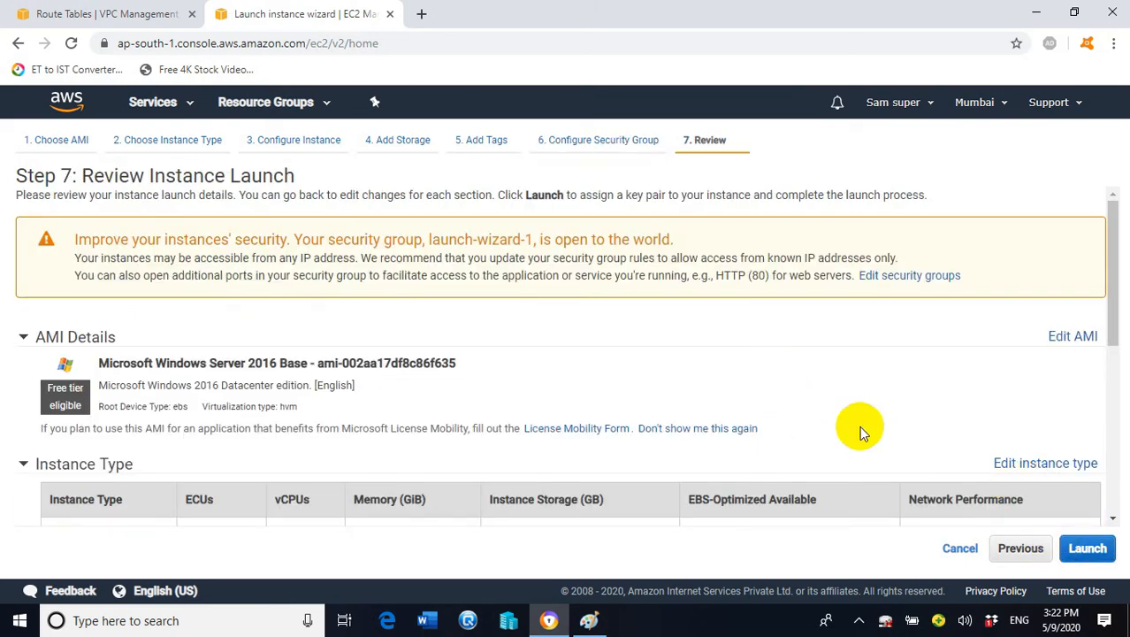
scroll(893, 439, down, 3)
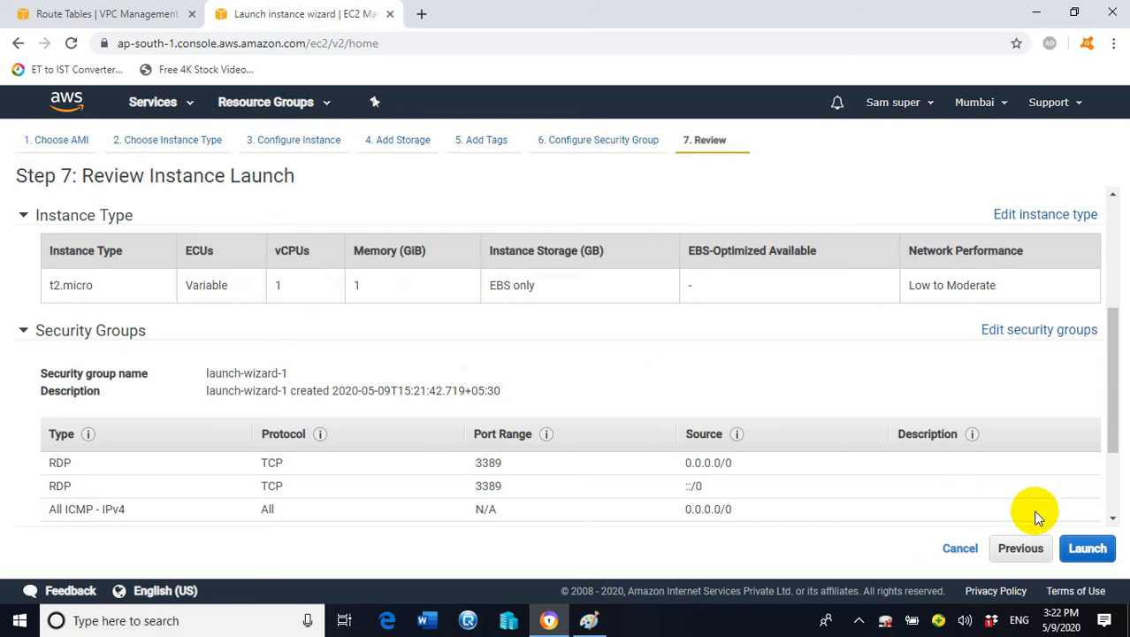
Launch from the review page and expand the existing key pair dropdown
click(1089, 550)
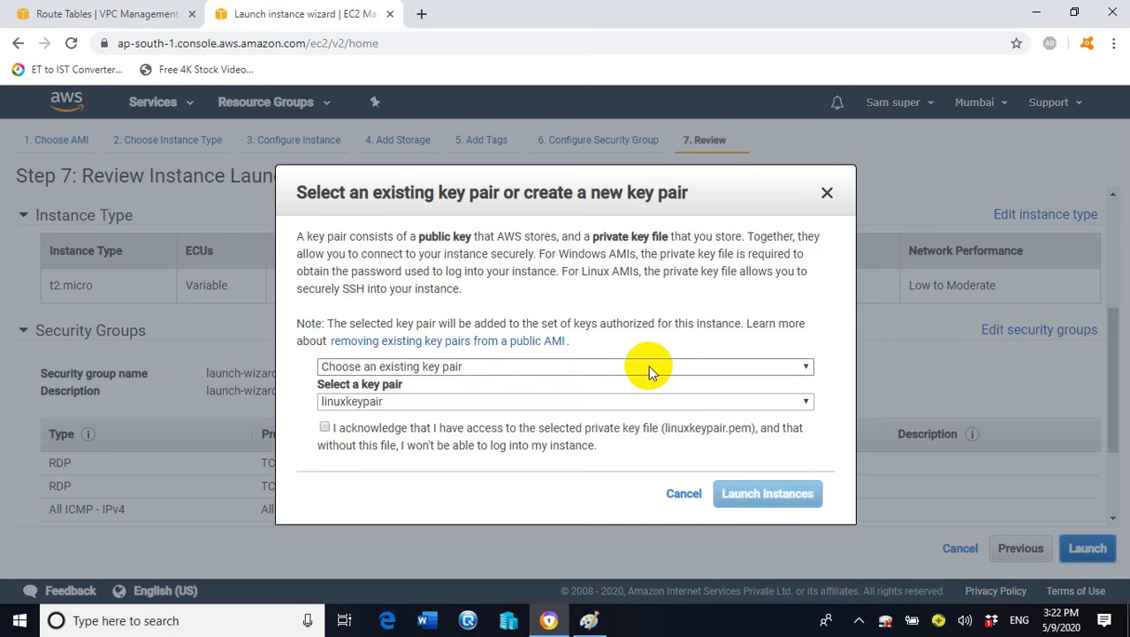
click(769, 404)
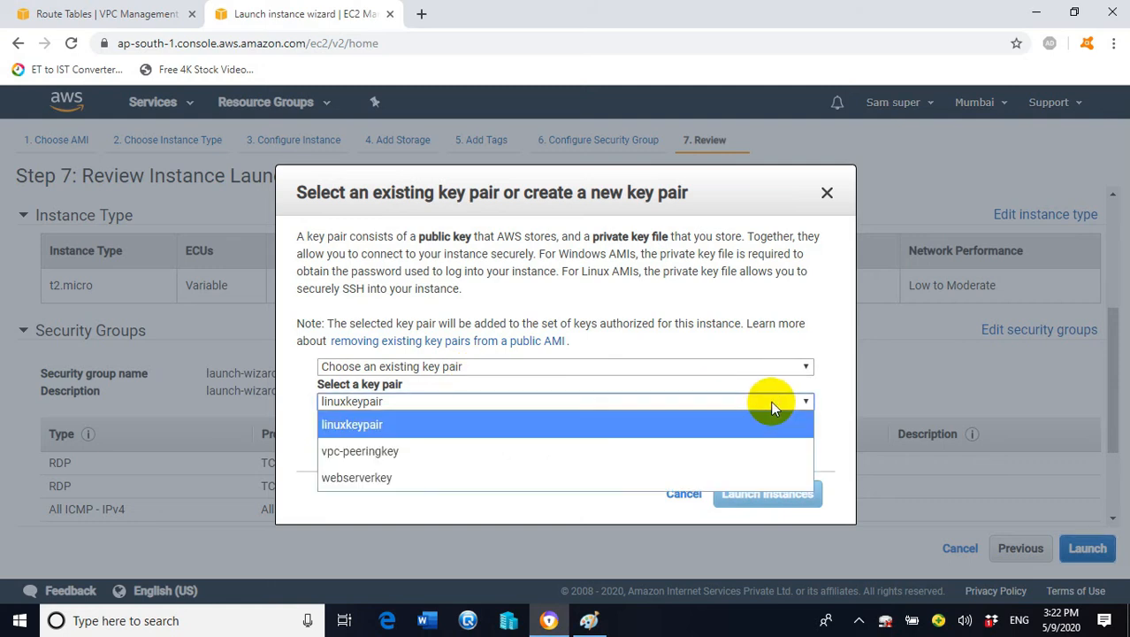
Select the webserverkey key pair, acknowledge the private key file, and launch the instance
click(392, 478)
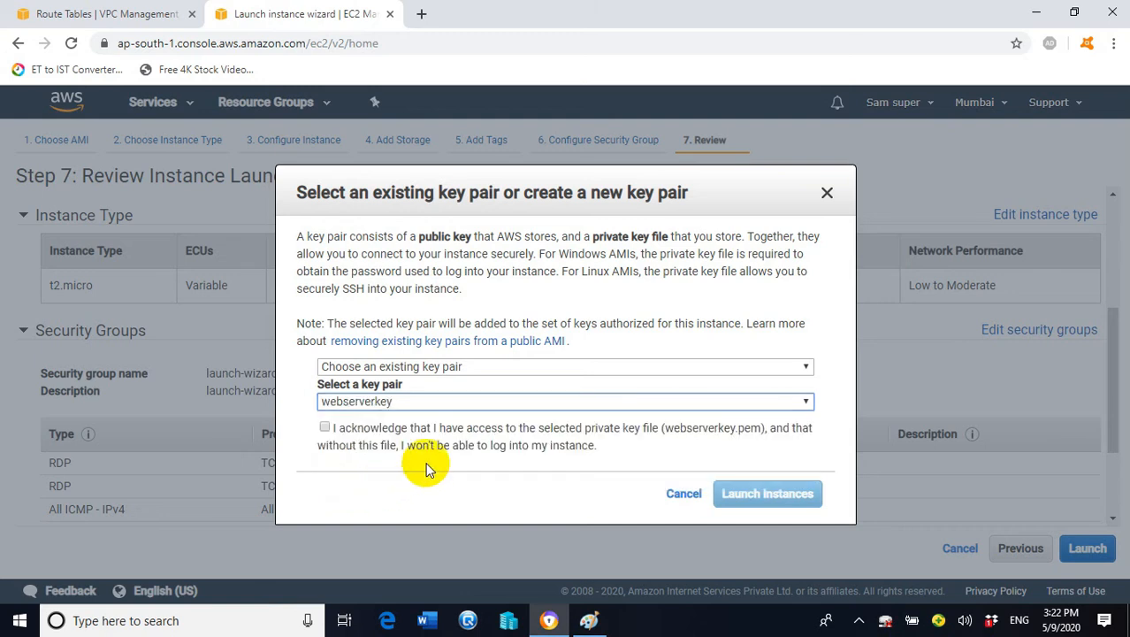
click(325, 429)
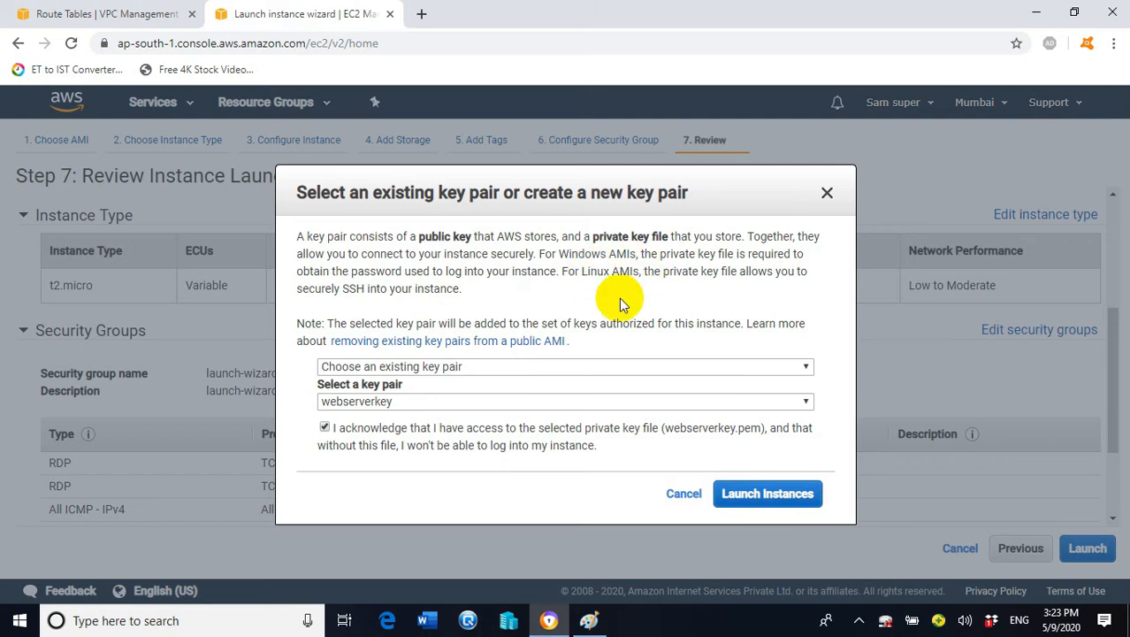
click(795, 497)
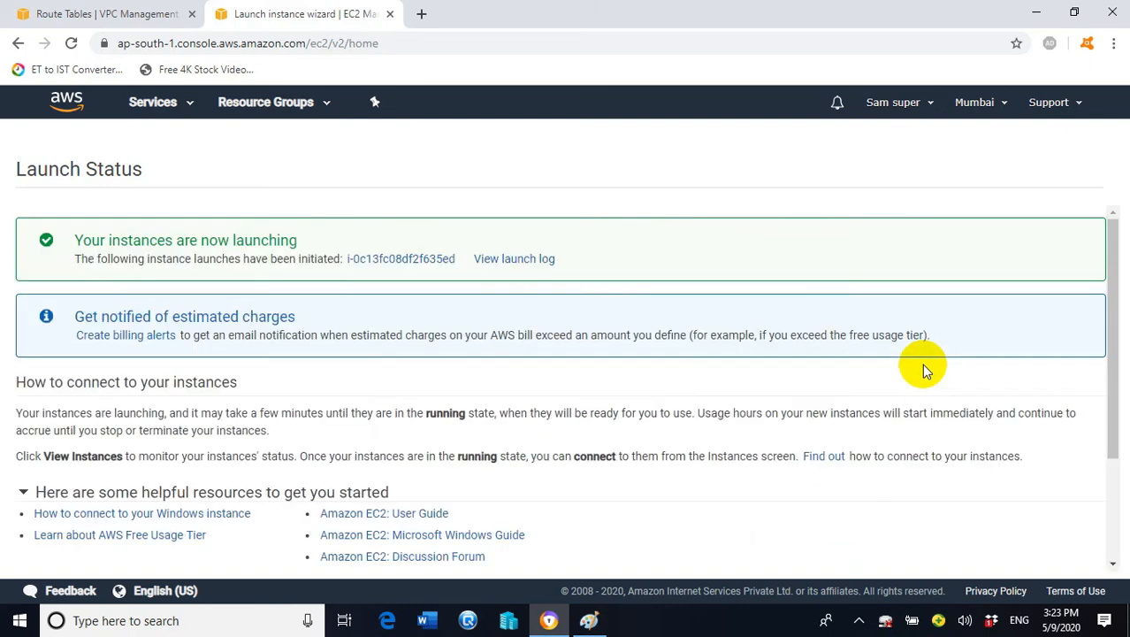
View the Instances list showing VPCA-EC2 pending with public IP 13.232.213.85
scroll(1106, 295, down, 2)
scroll(1112, 434, down, 1)
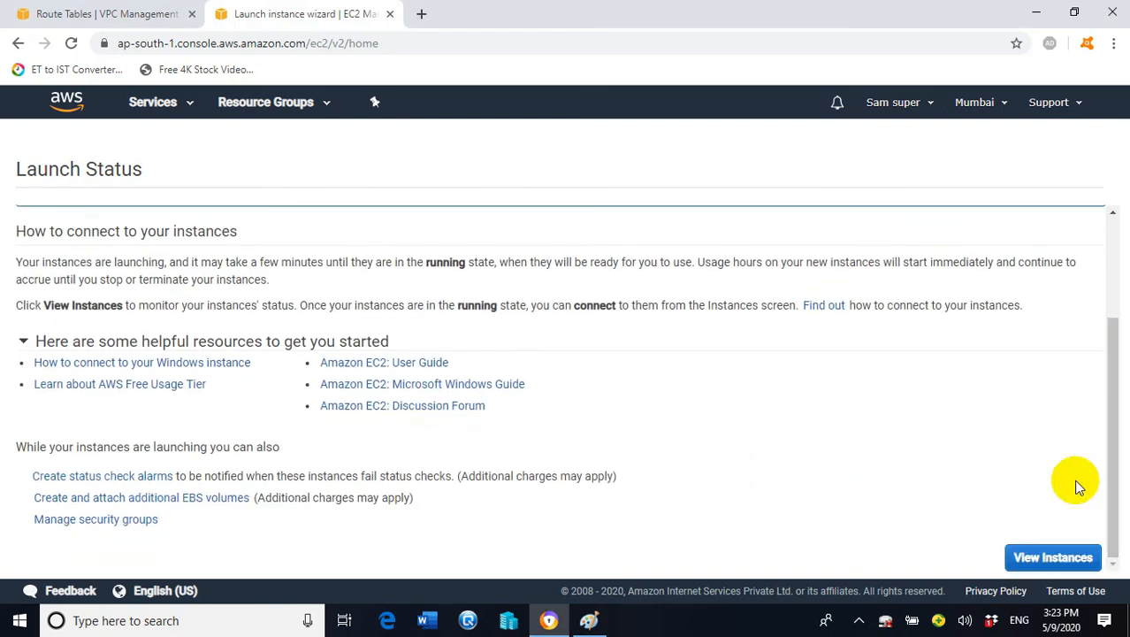
click(1050, 559)
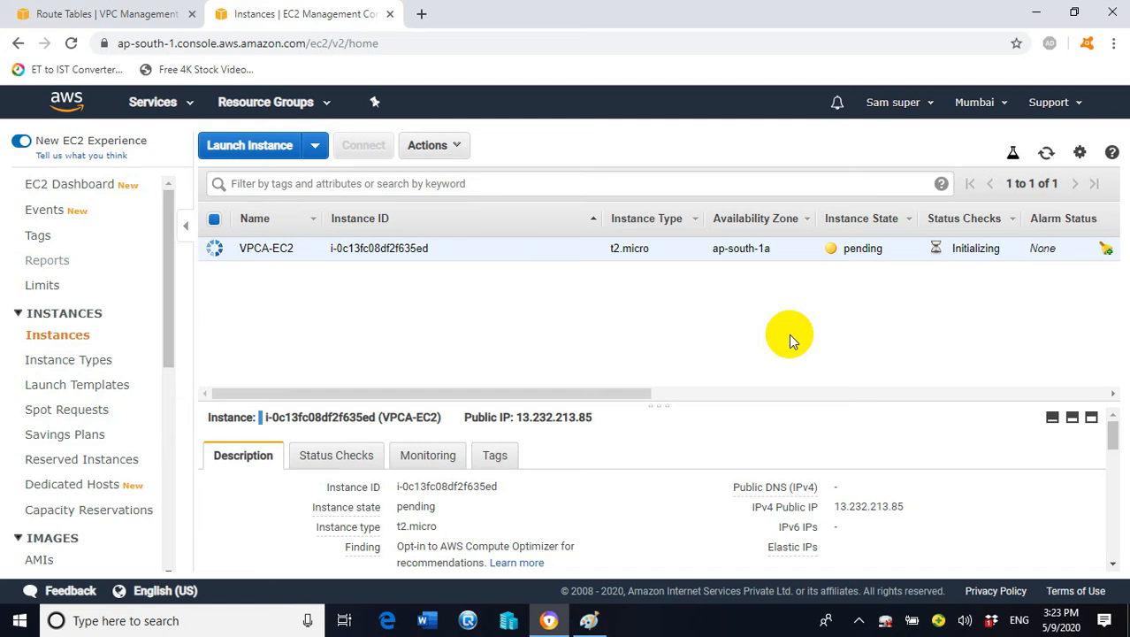
Start a new launch using the Windows Server 2016 Base image on t2.micro
click(262, 150)
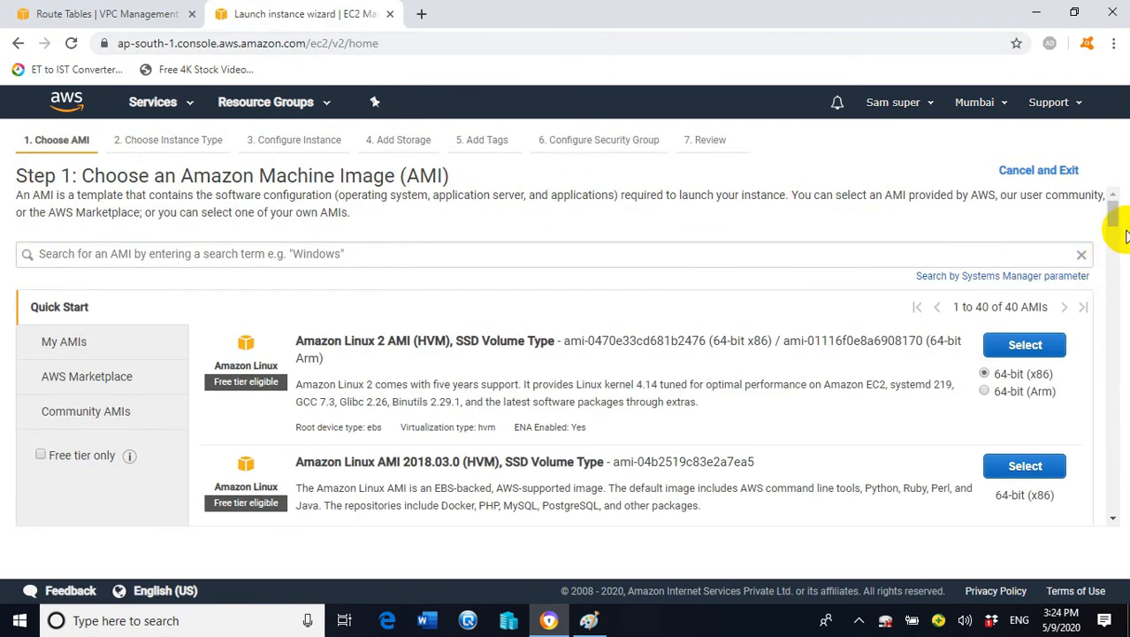
drag(1116, 214, 1123, 281)
scroll(1123, 281, down, 4)
scroll(1118, 310, down, 3)
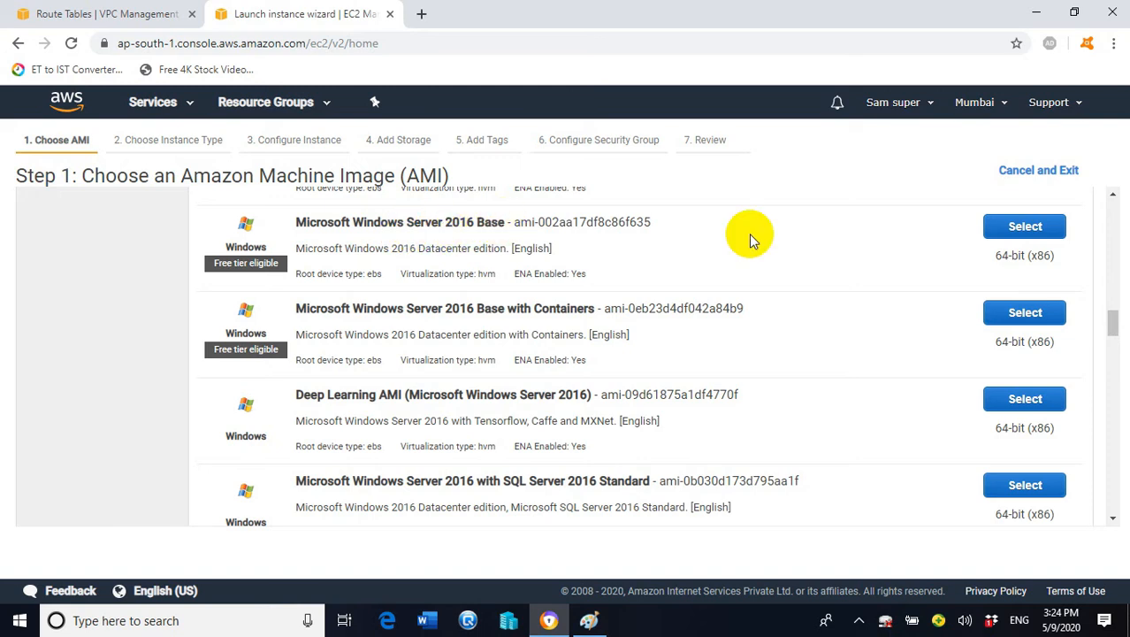
click(1025, 227)
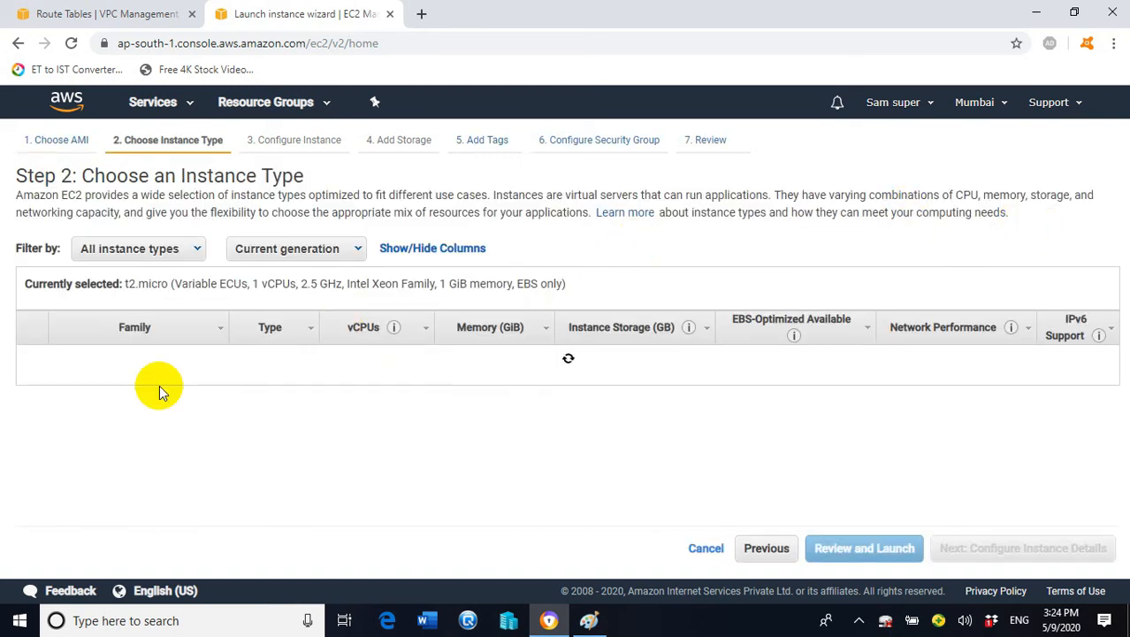
click(975, 553)
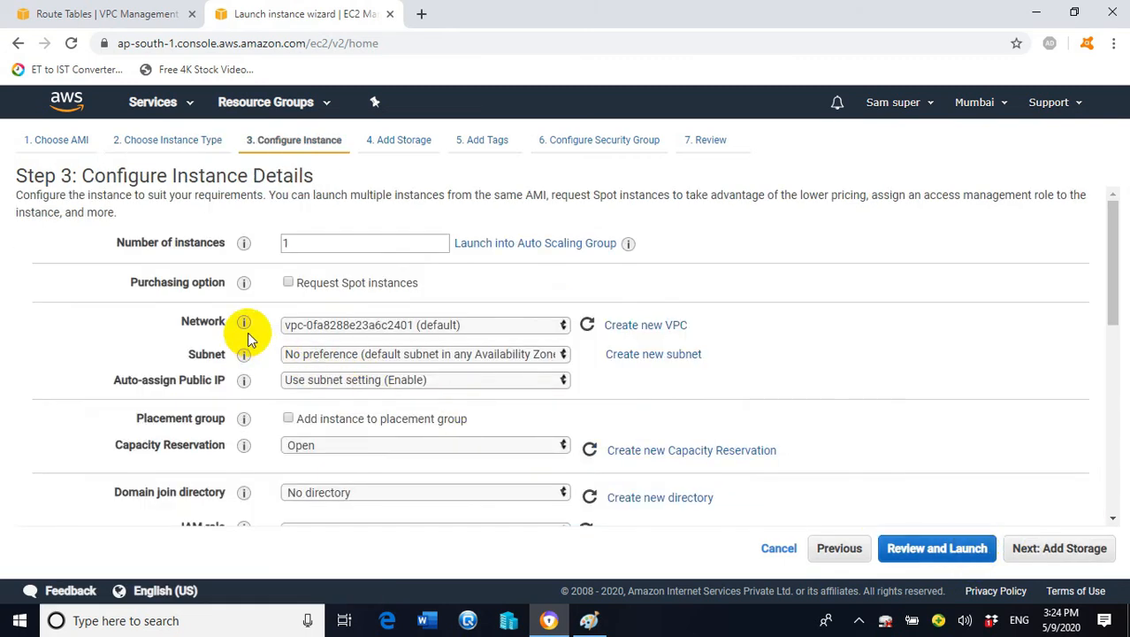
Set network to vpc-B, subnet to vpcB-subnet, and enable Auto-assign Public IP
click(553, 325)
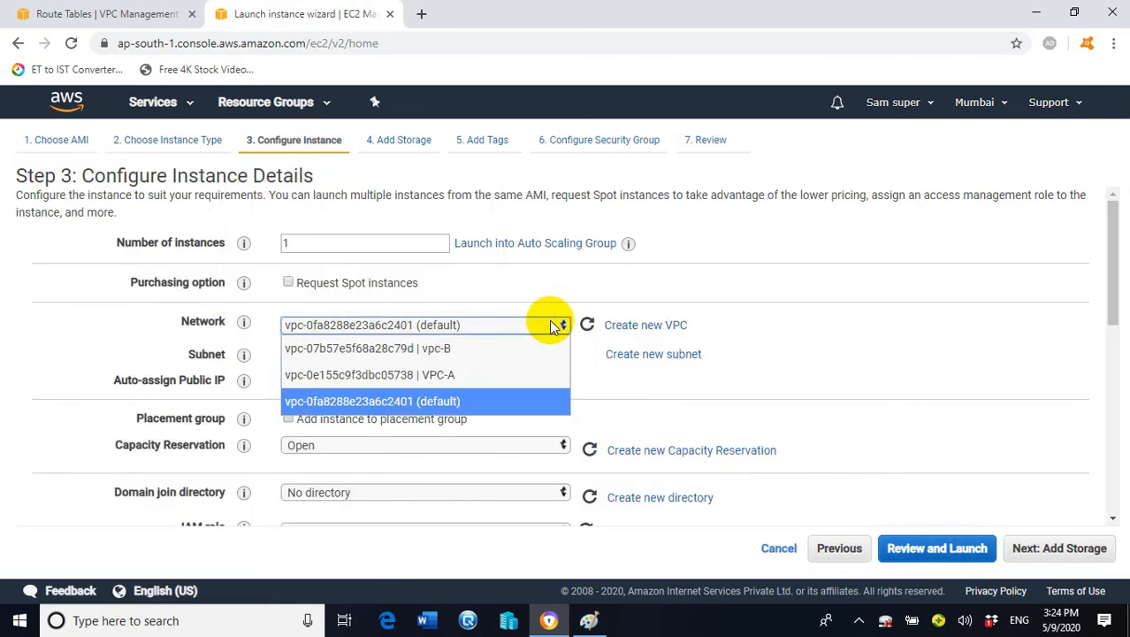
click(448, 349)
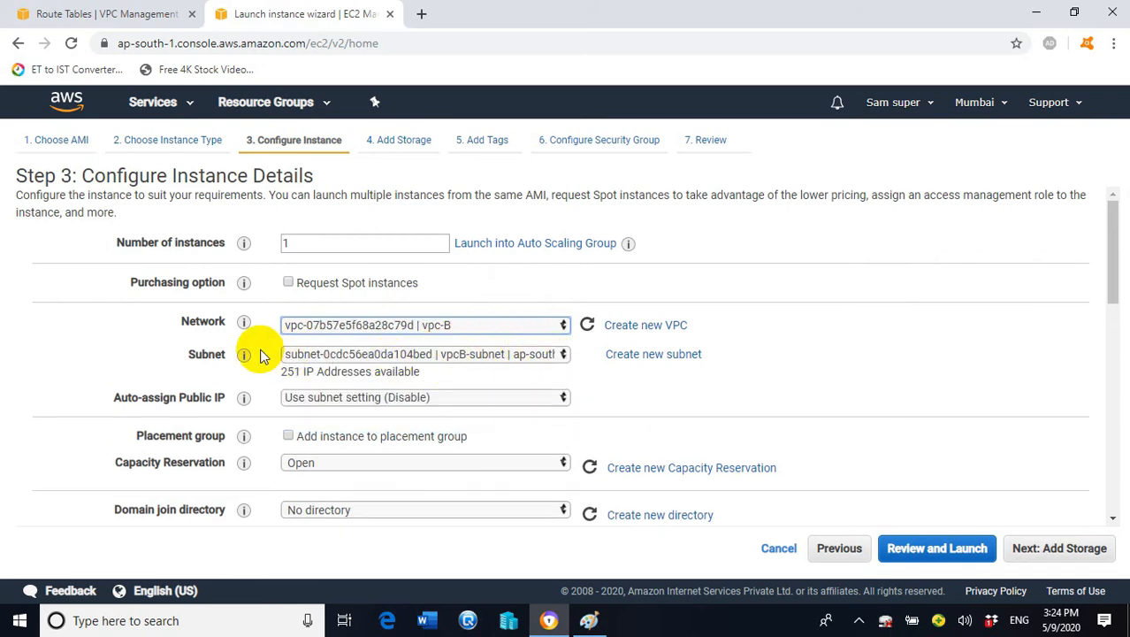
click(555, 353)
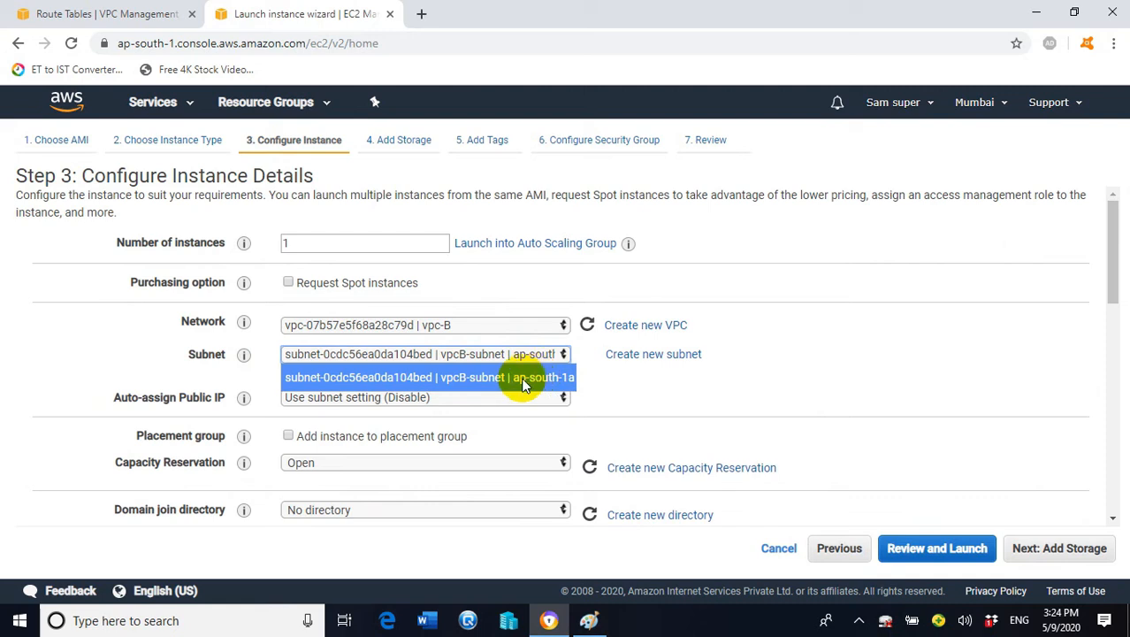
click(543, 377)
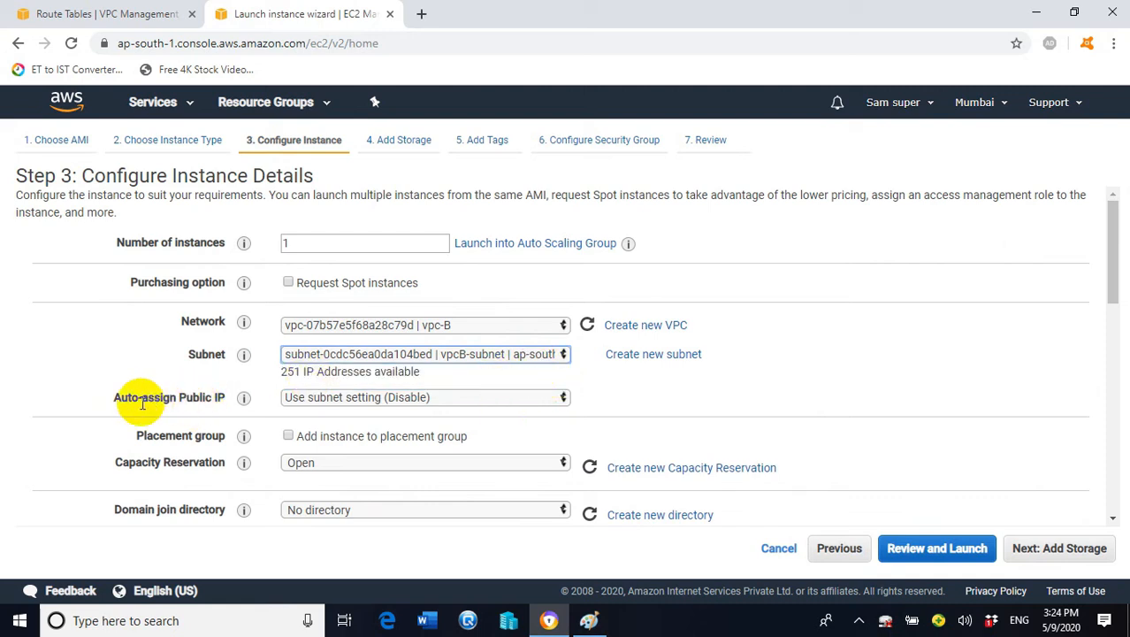
click(514, 397)
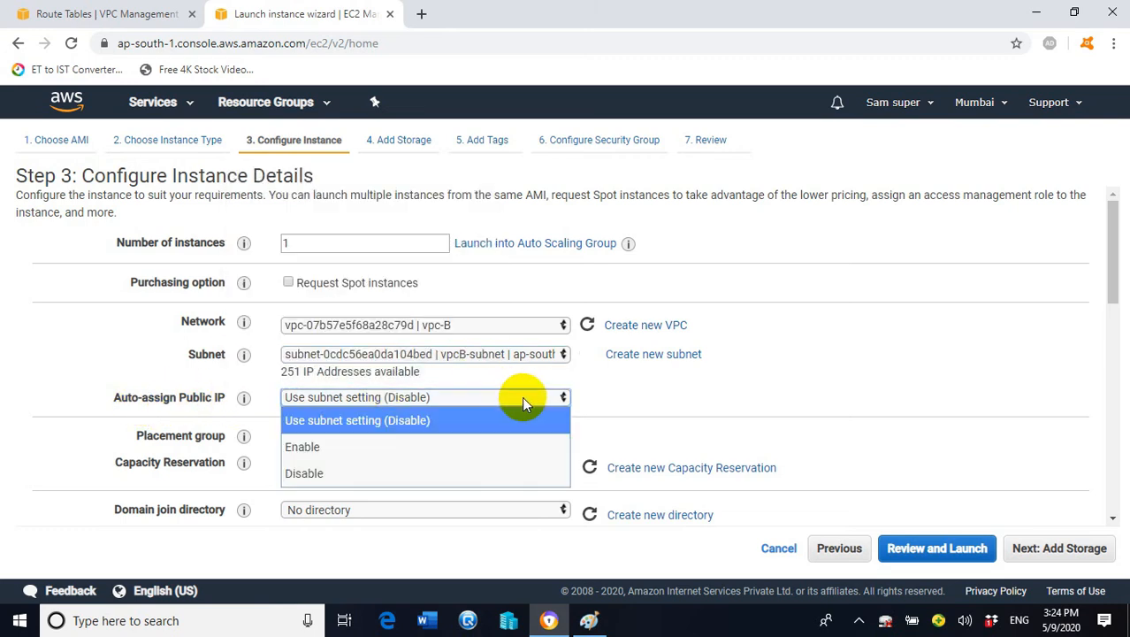
click(305, 448)
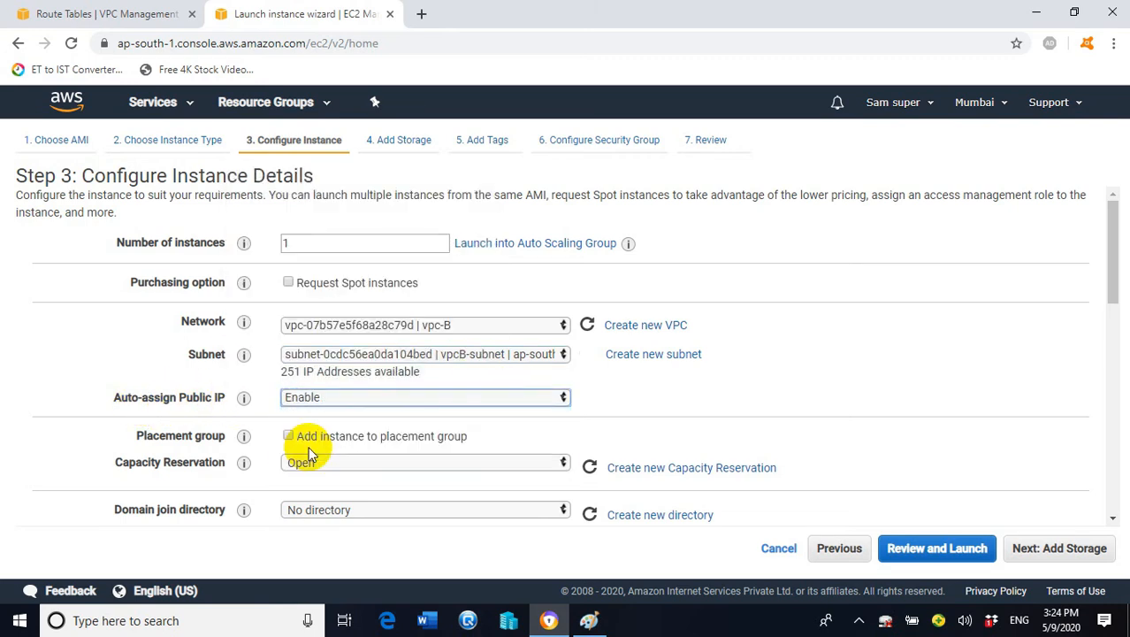
Pass the storage step and add a tag with key Name and value VPCB-EC2
click(1040, 550)
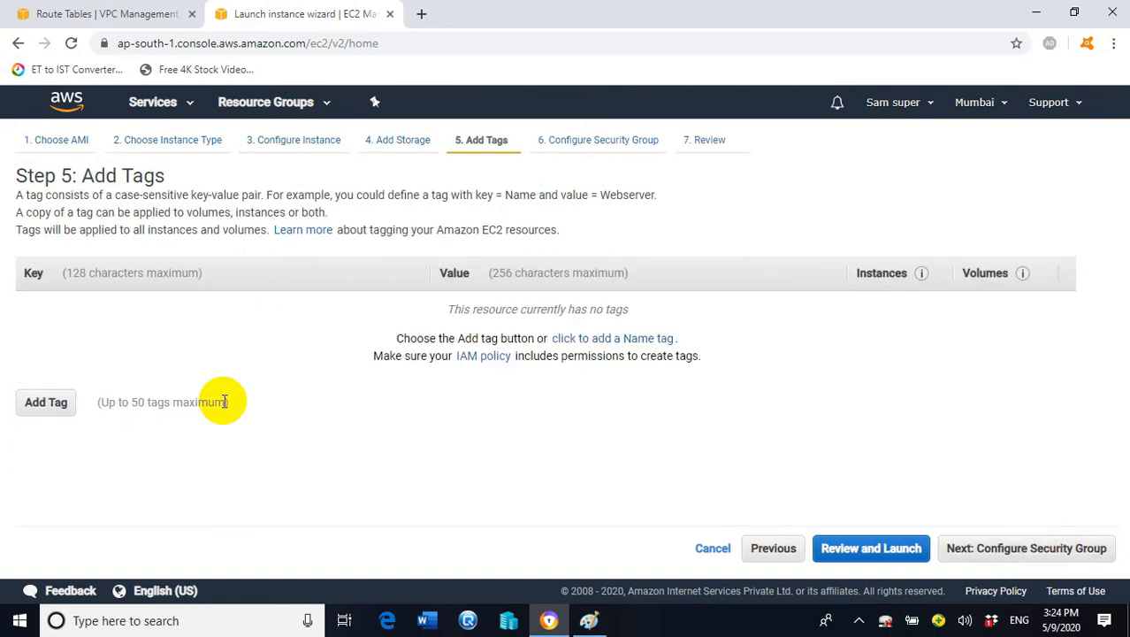
click(46, 403)
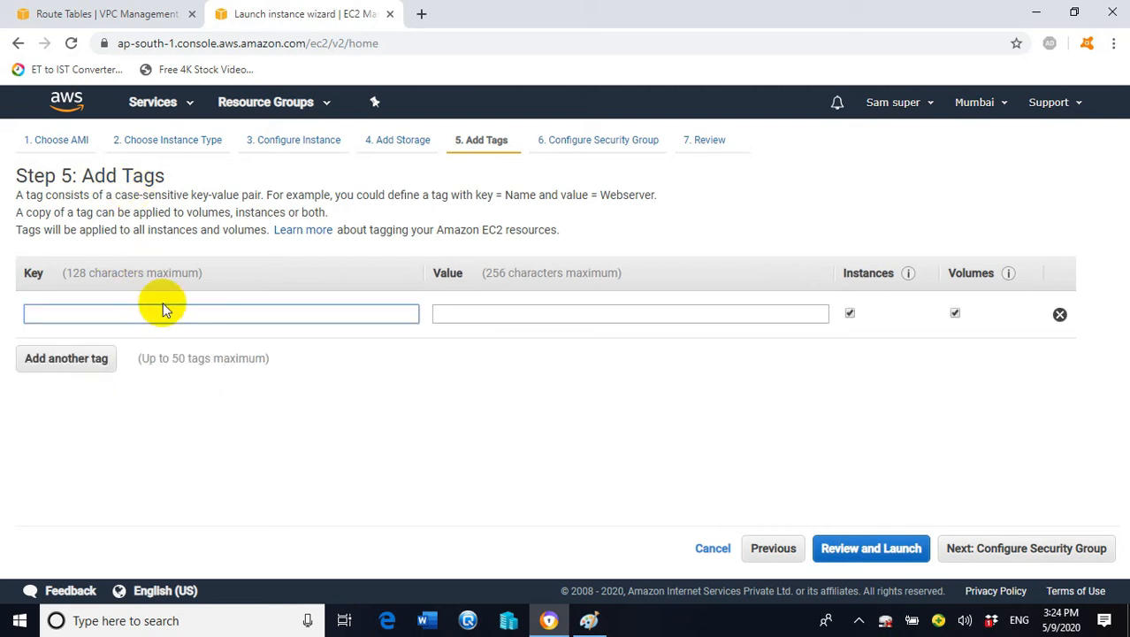
text(Name)
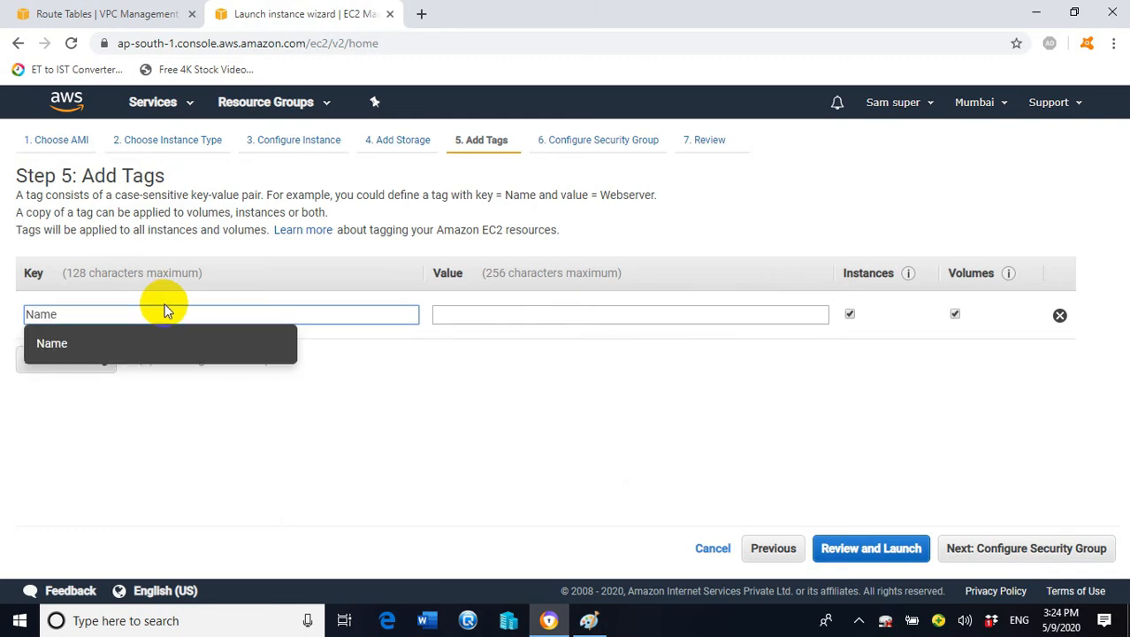
click(545, 316)
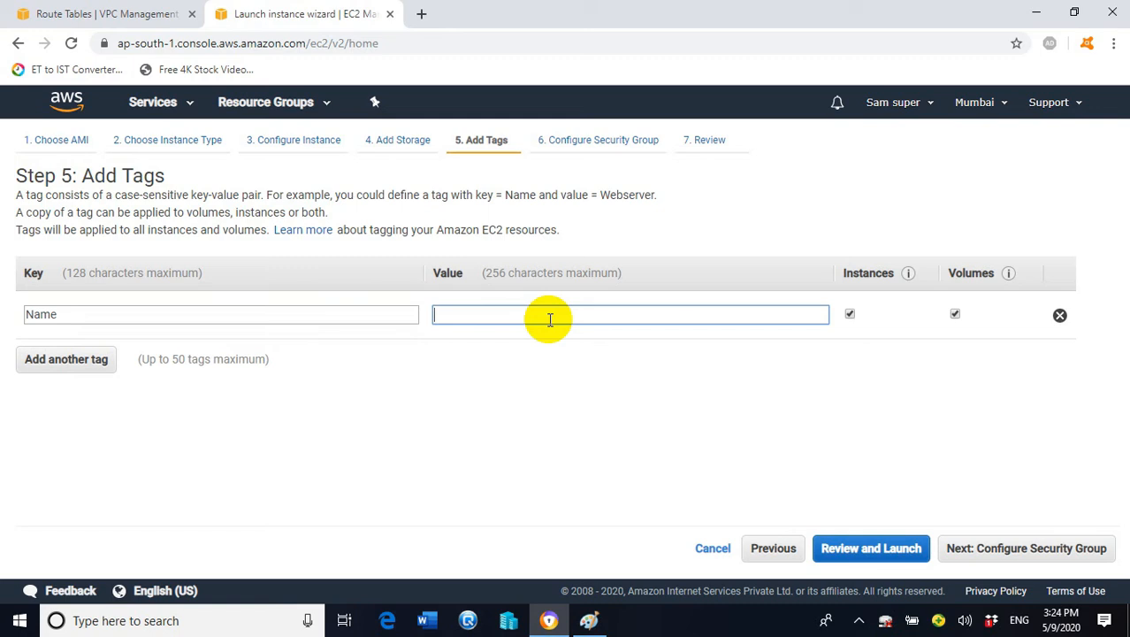
text(VPCB-)
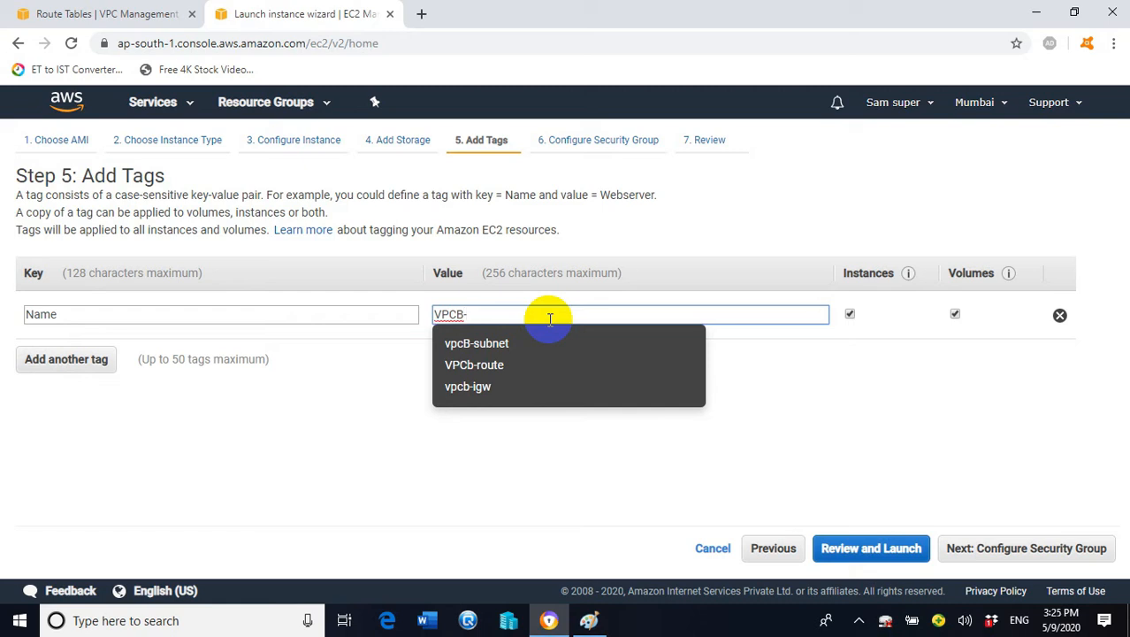
text(EC2)
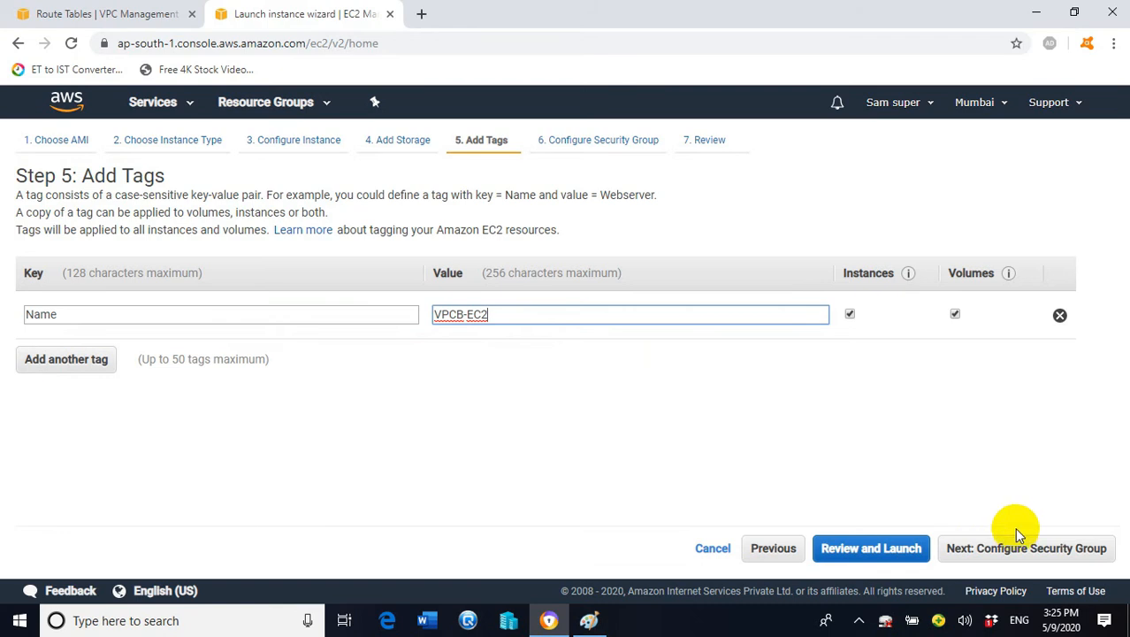
Add a second inbound rule of type All ICMP - IPv4 beside the RDP rule
click(972, 546)
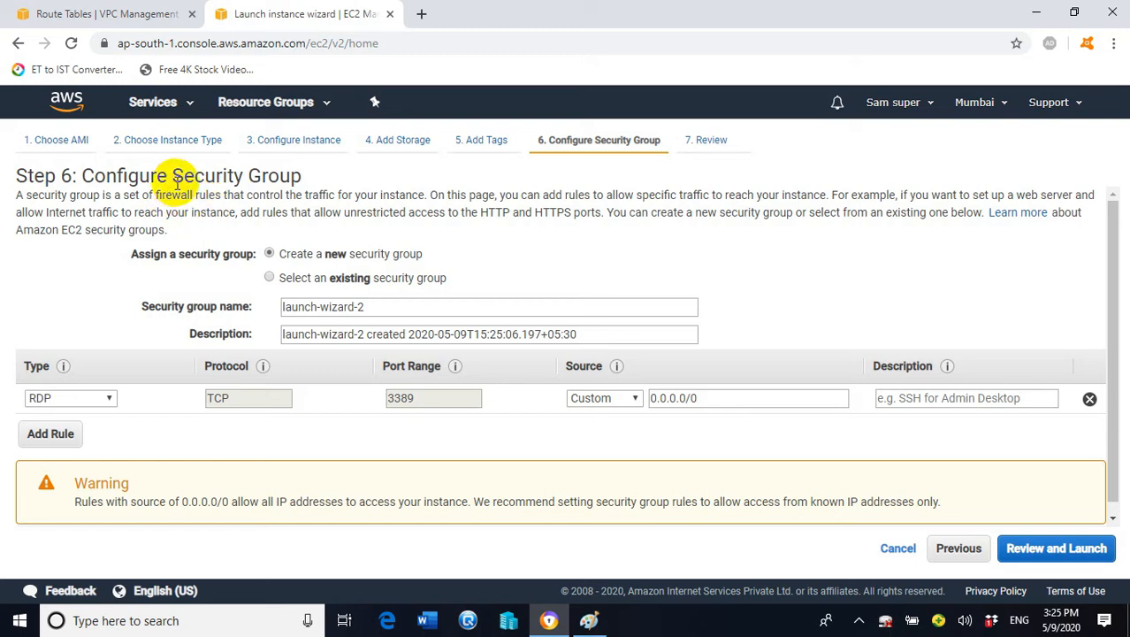
click(67, 438)
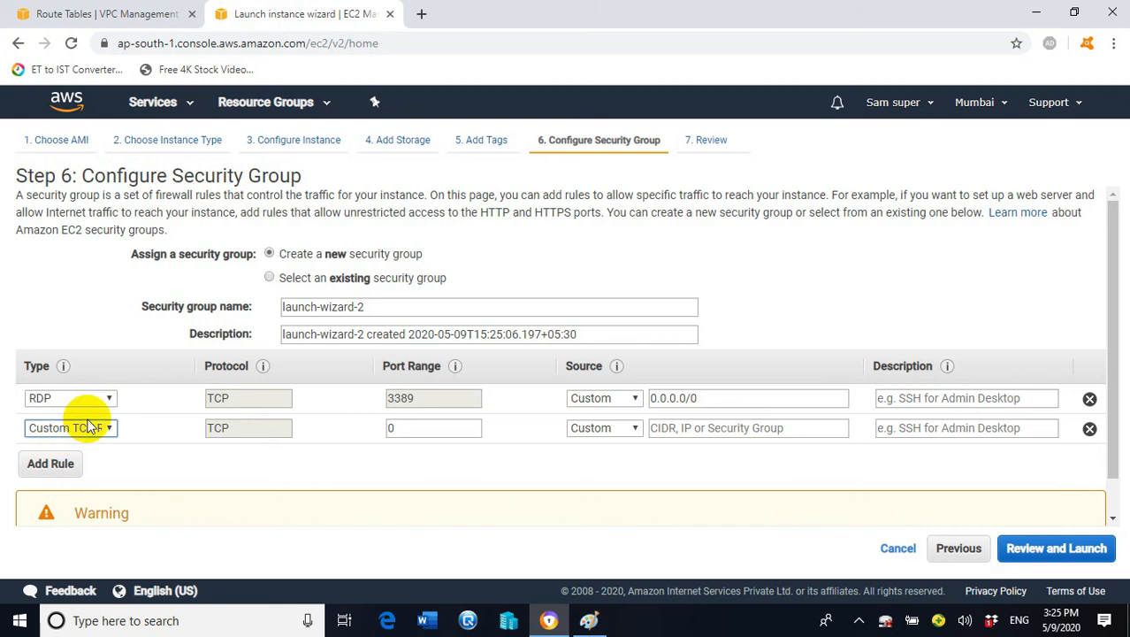
click(102, 428)
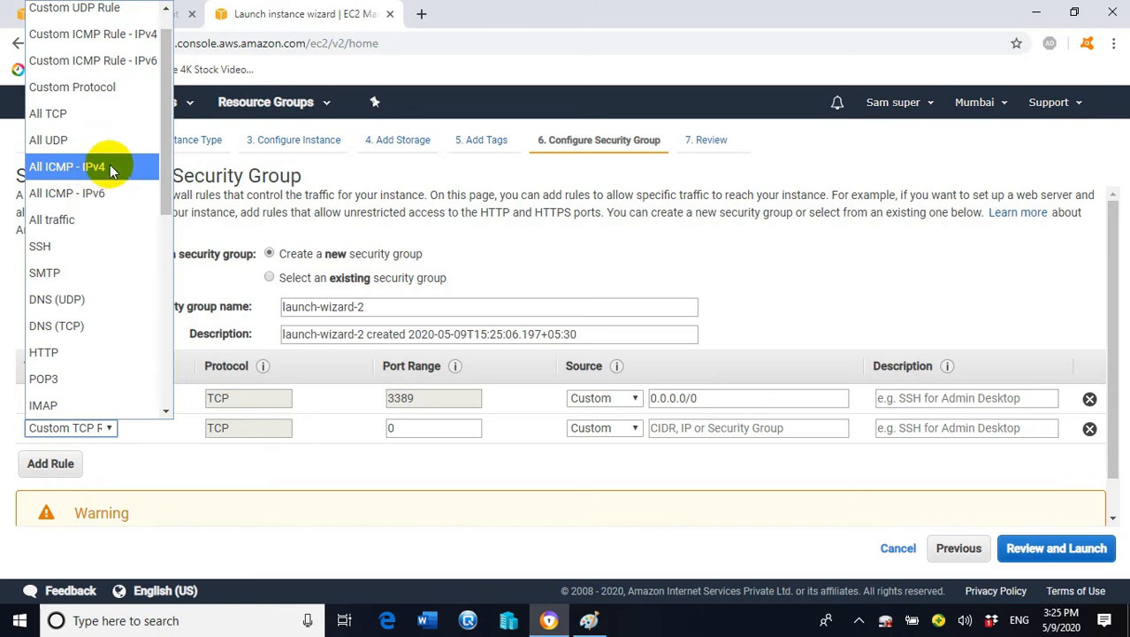
click(110, 170)
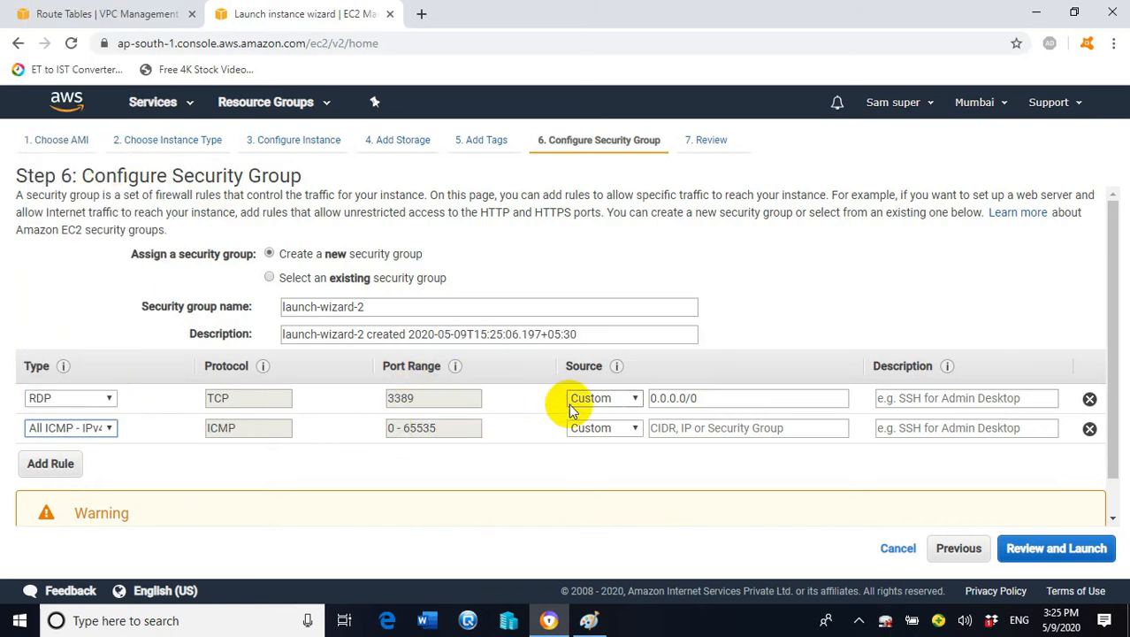
Set both the RDP and ICMP rule sources to Anywhere and go to the launch review
click(603, 398)
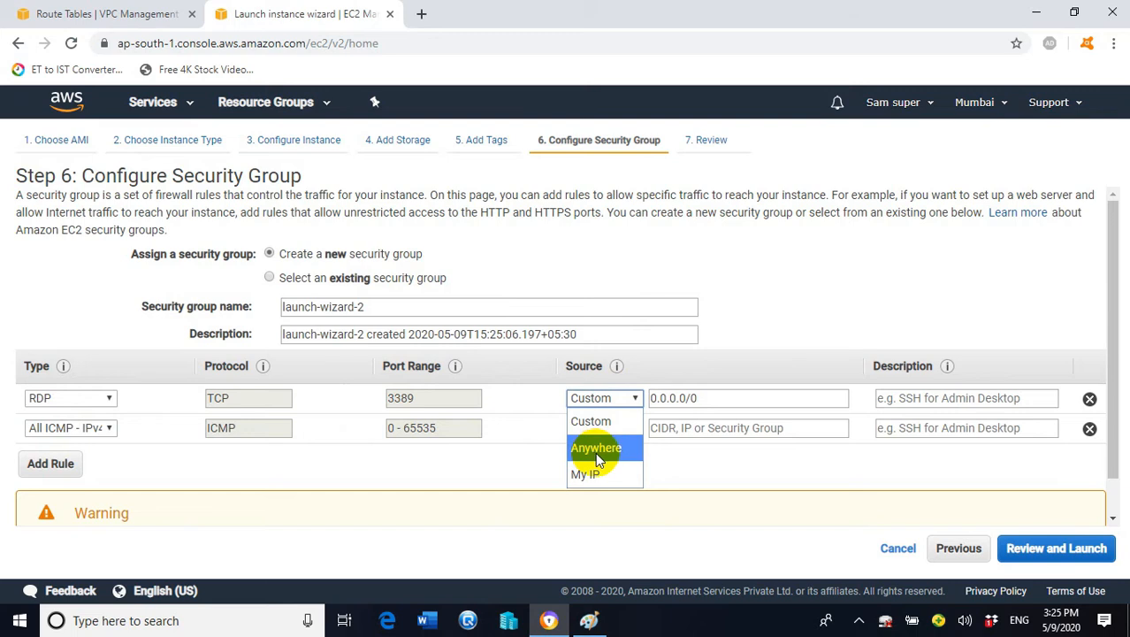
click(599, 449)
click(603, 428)
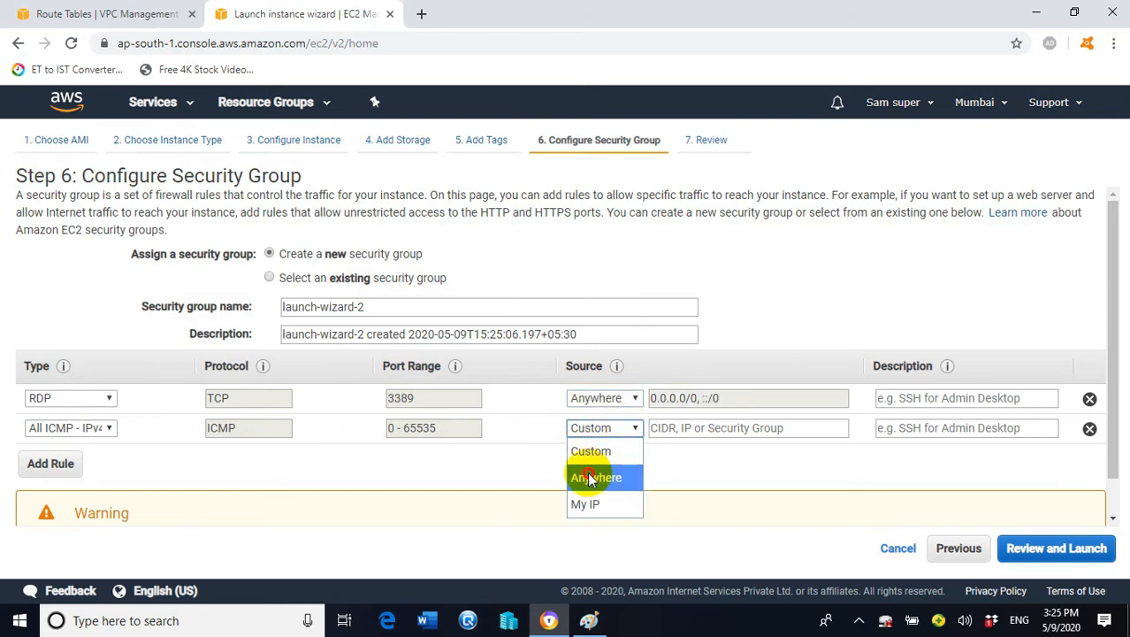
click(595, 475)
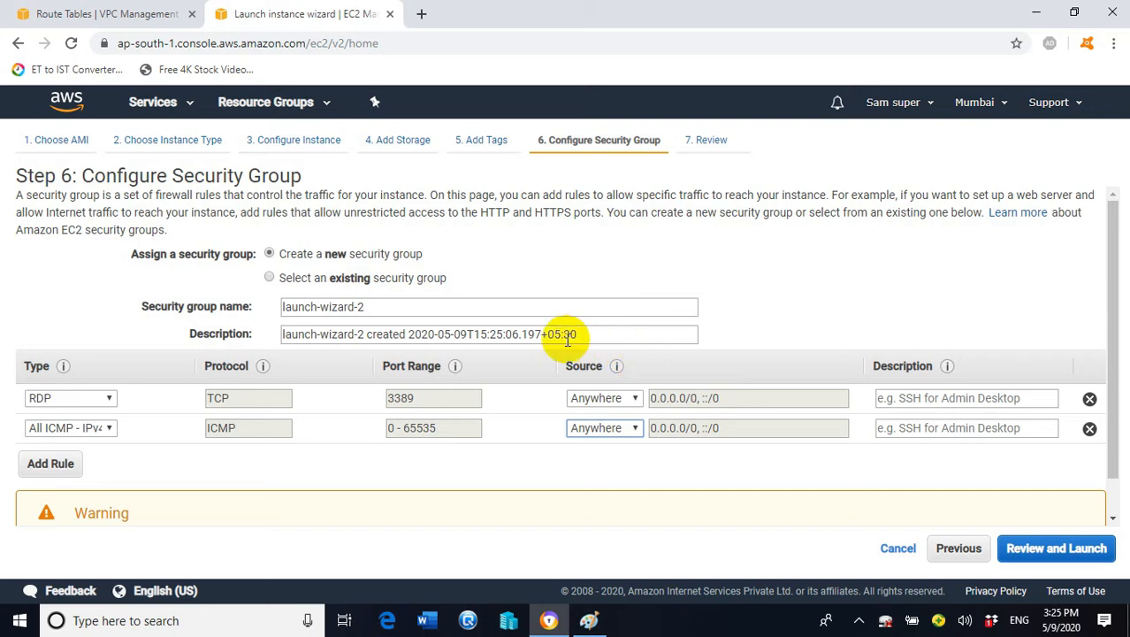
click(1054, 550)
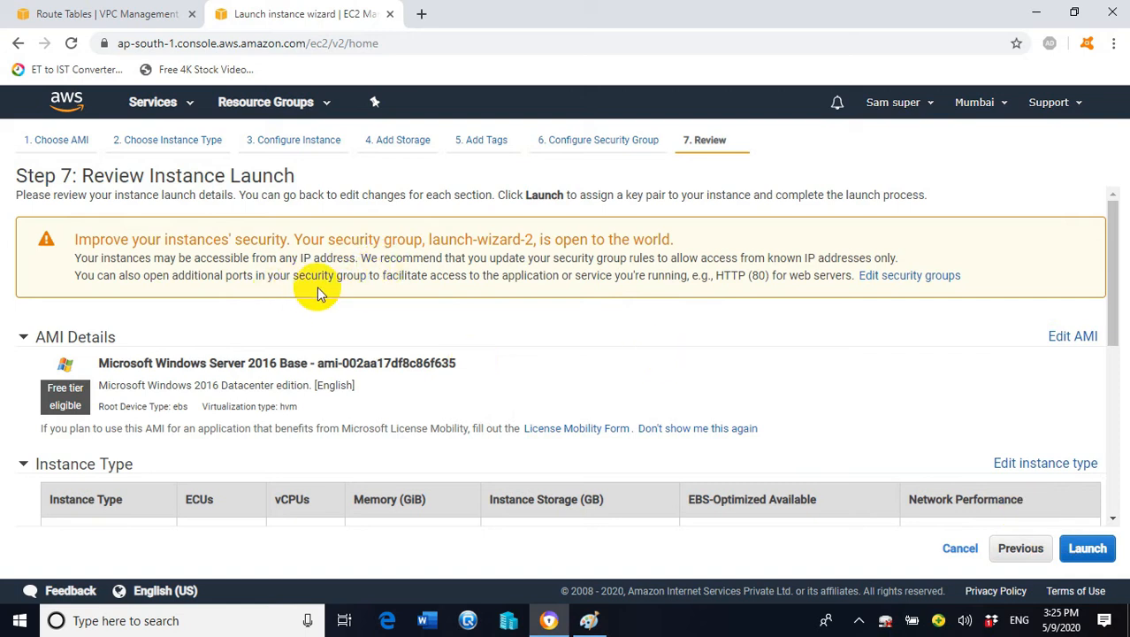
Launch the second instance with the existing webserverkey key pair, acknowledging access to its private key
scroll(328, 283, down, 4)
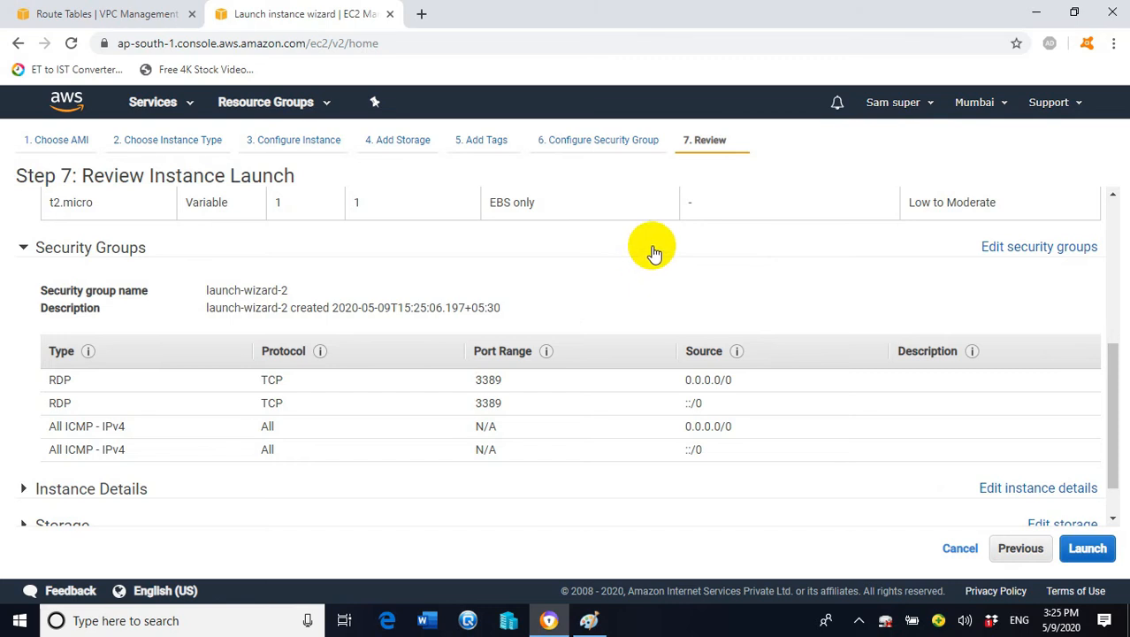
click(1088, 549)
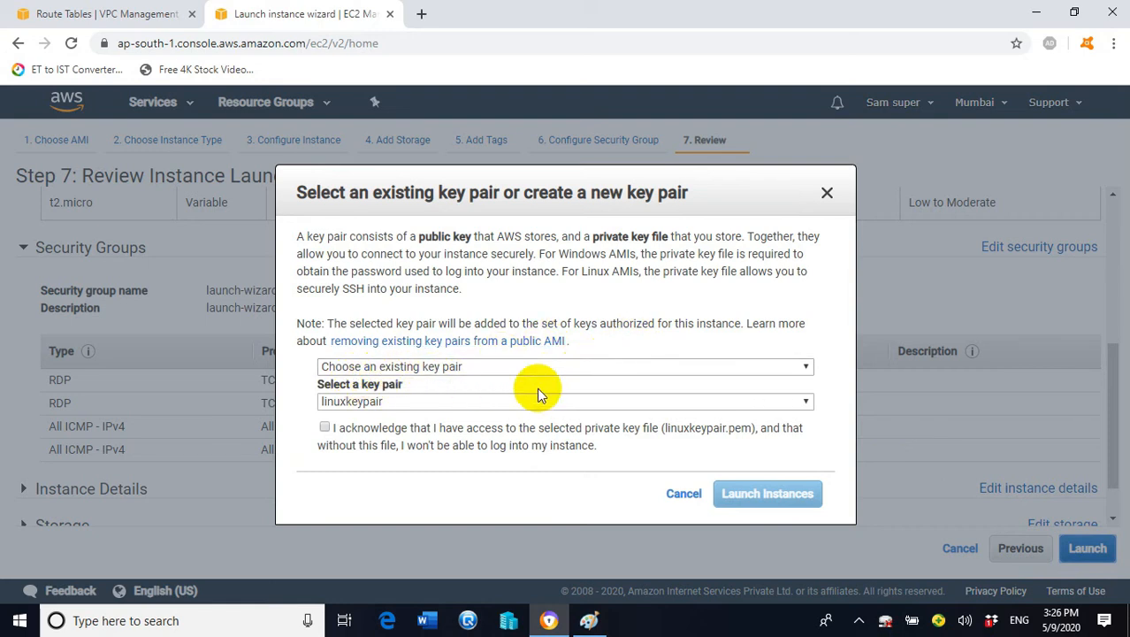
click(462, 400)
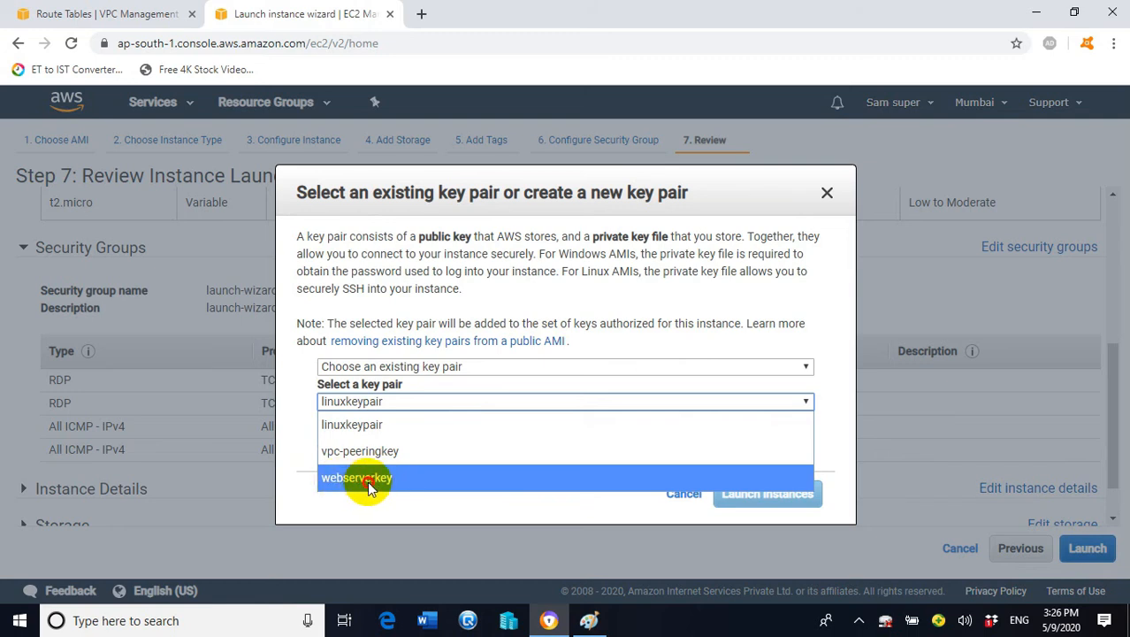
click(339, 481)
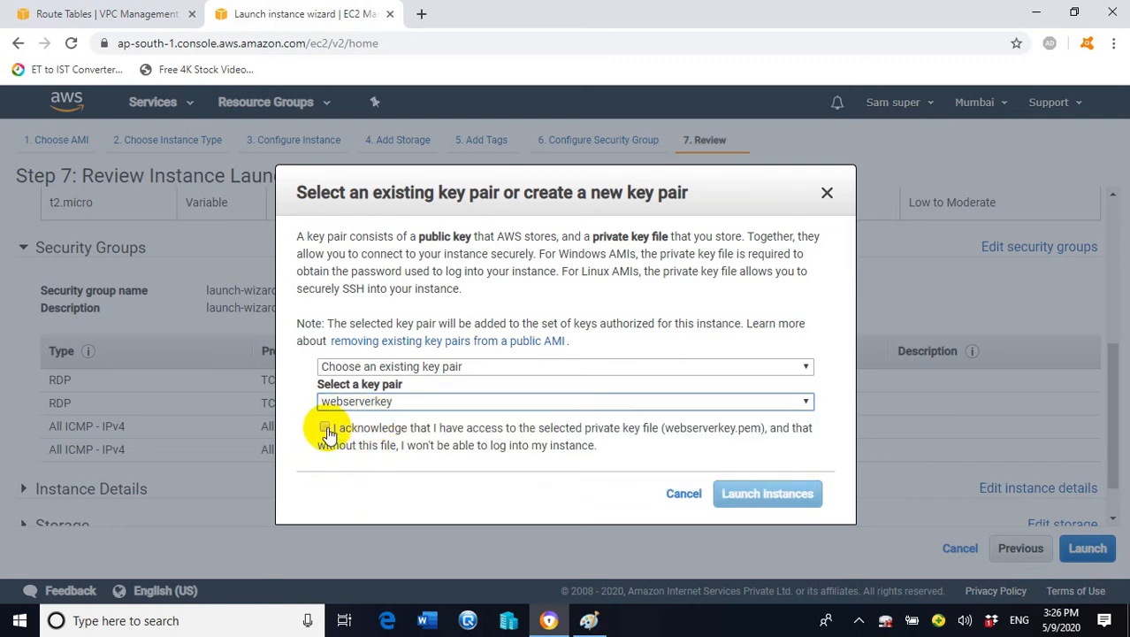
click(326, 428)
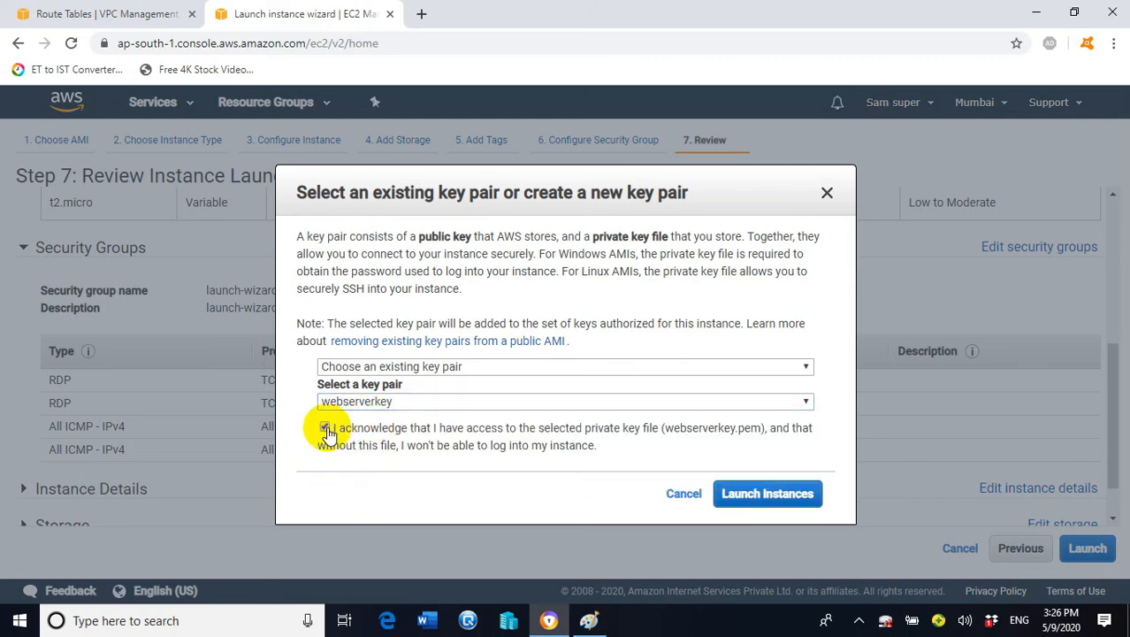
click(783, 500)
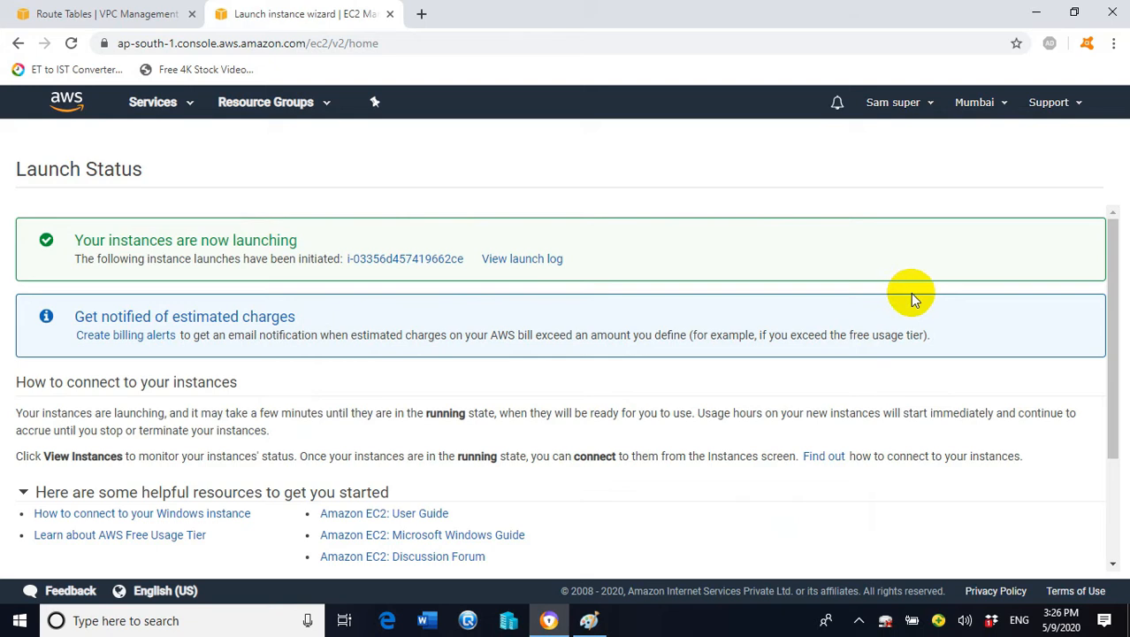
Go to the Instances list and confirm VPCA-EC2 and VPCB-EC2 are running with 2/2 checks
drag(1110, 292, 1103, 457)
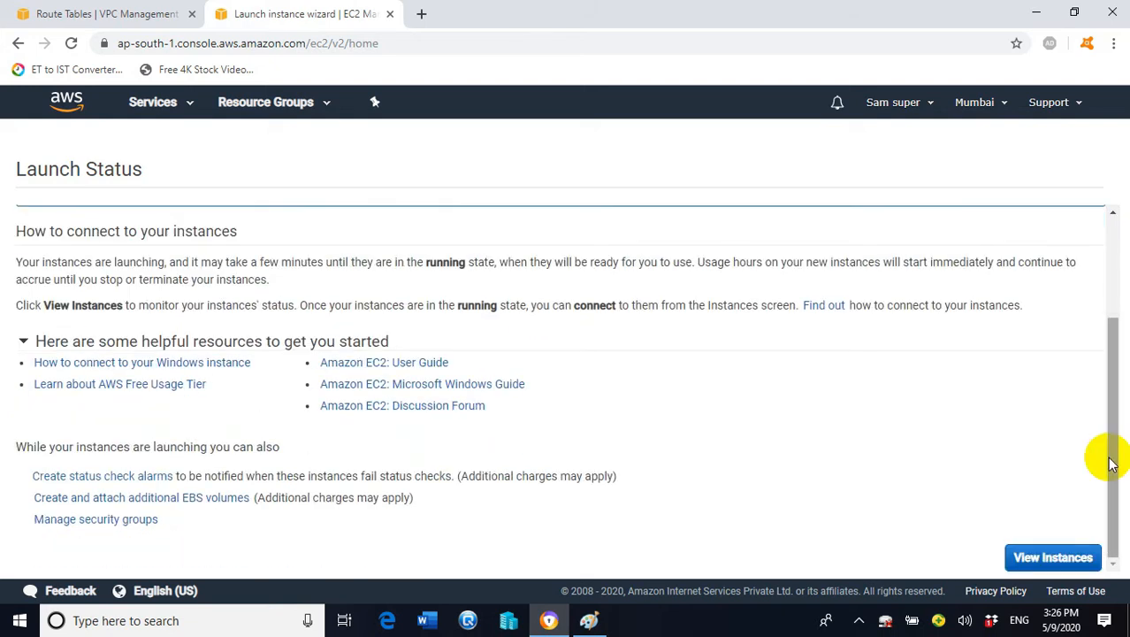
click(1051, 557)
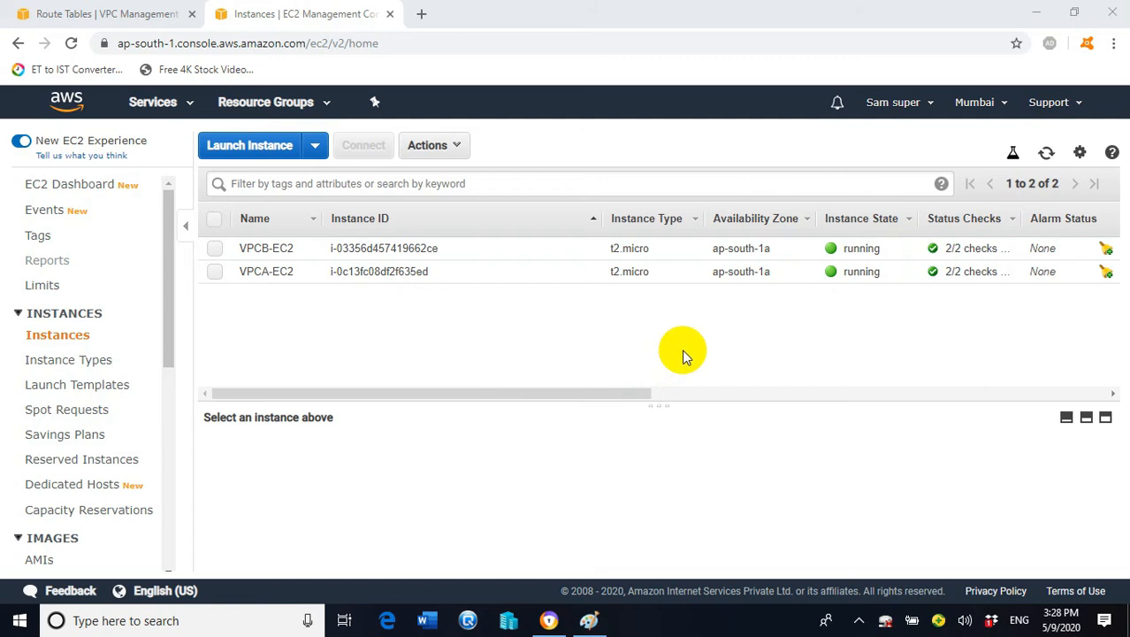
Launch the Remote Desktop Connection client with mstsc from the Run prompt
right_click(19, 625)
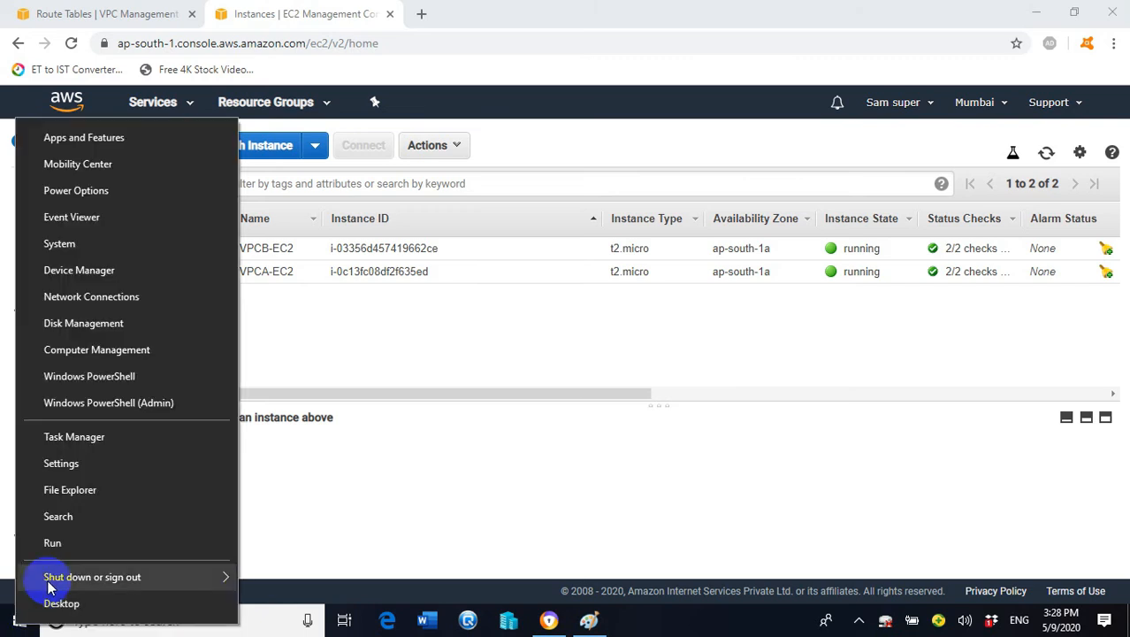
click(105, 541)
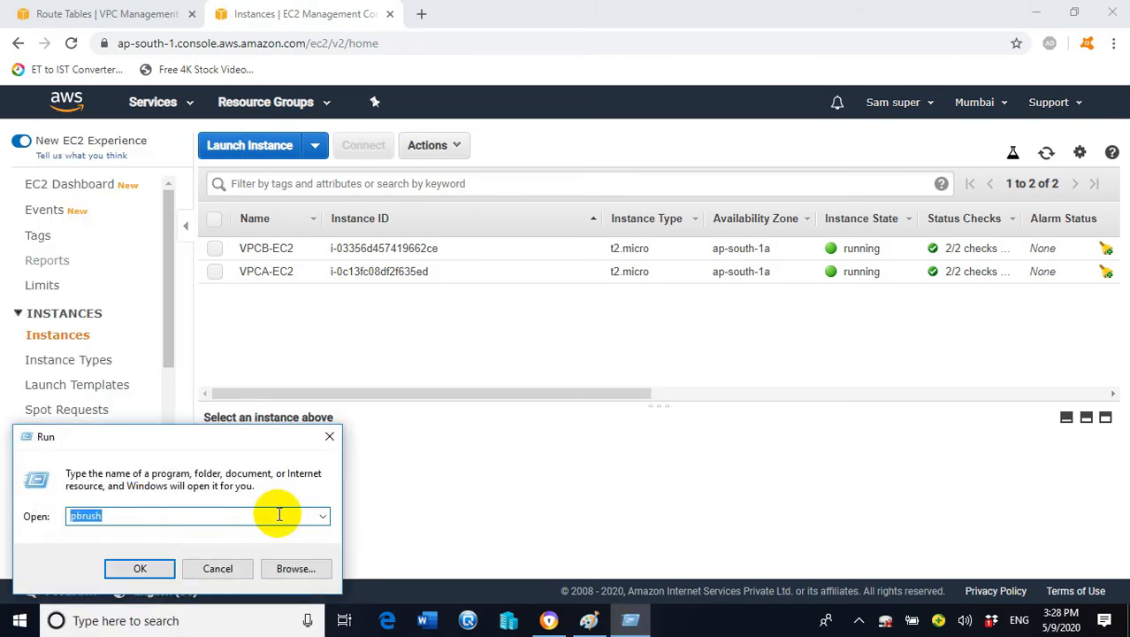
text(mstsc)
click(133, 571)
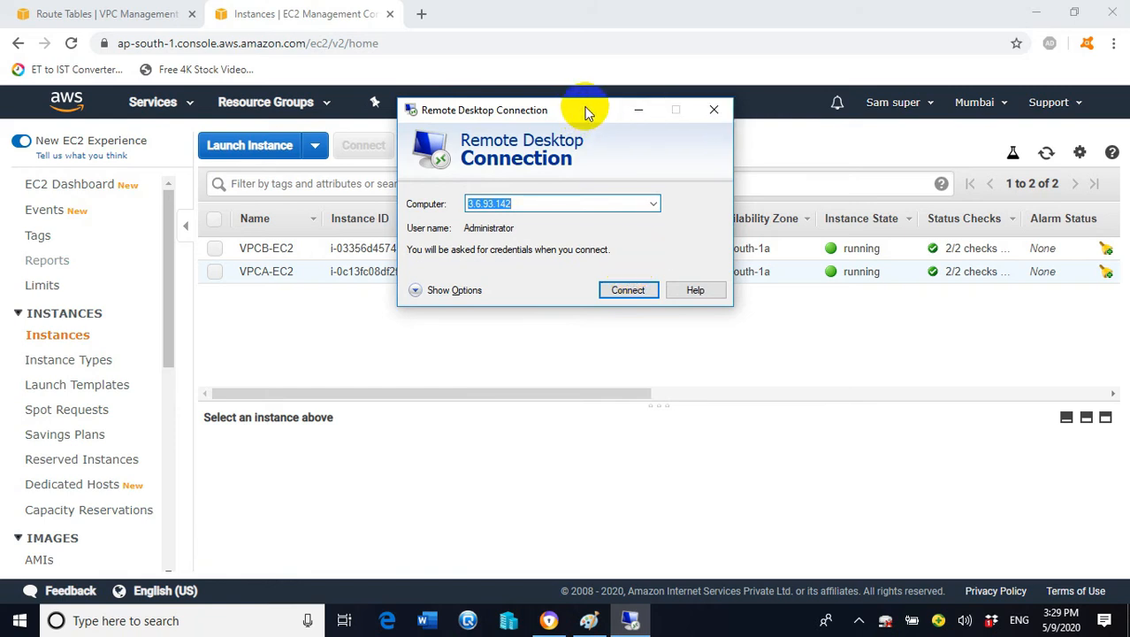
drag(588, 112, 907, 316)
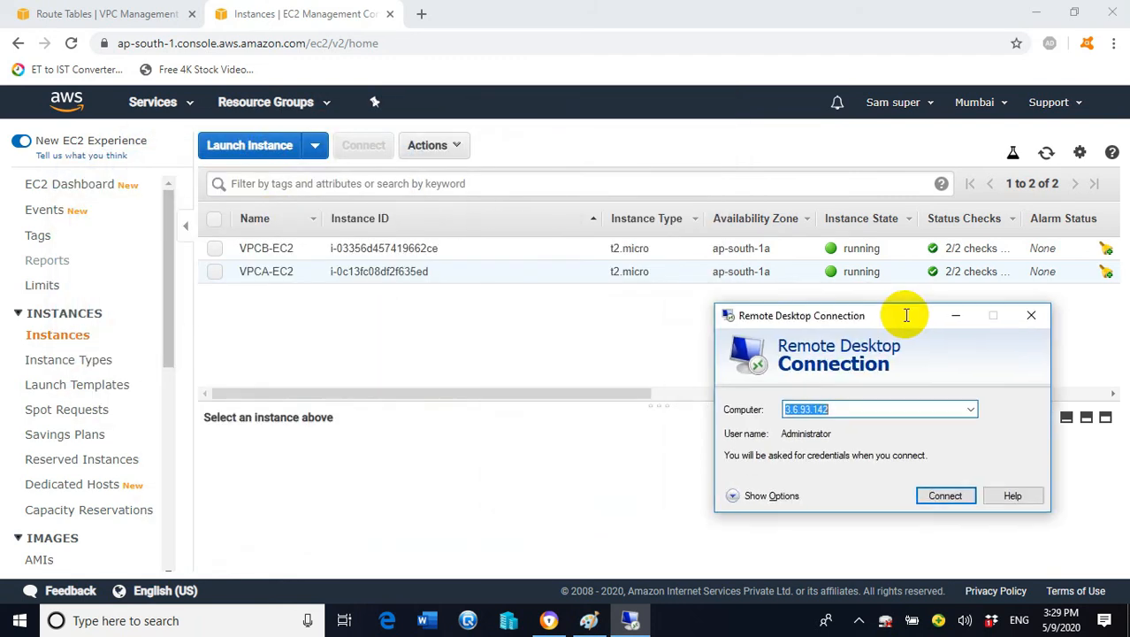
Select VPCA-EC2 in the Instances list and copy its public IPv4 address
click(214, 274)
click(214, 274)
click(214, 274)
scroll(929, 464, down, 1)
scroll(929, 464, down, 2)
scroll(902, 458, up, 3)
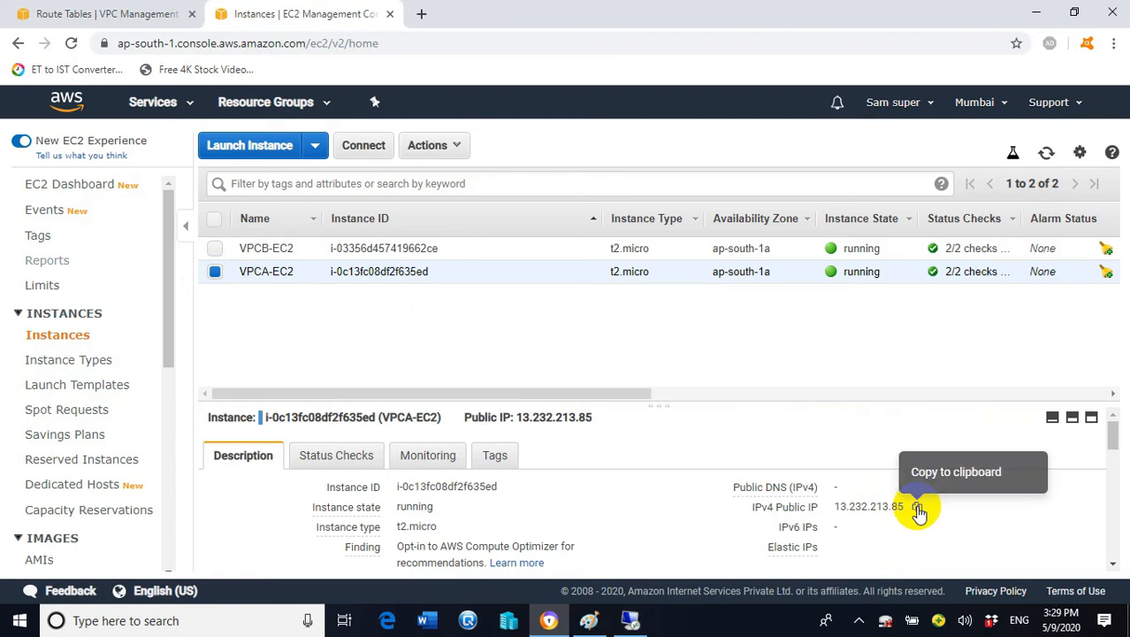
click(917, 507)
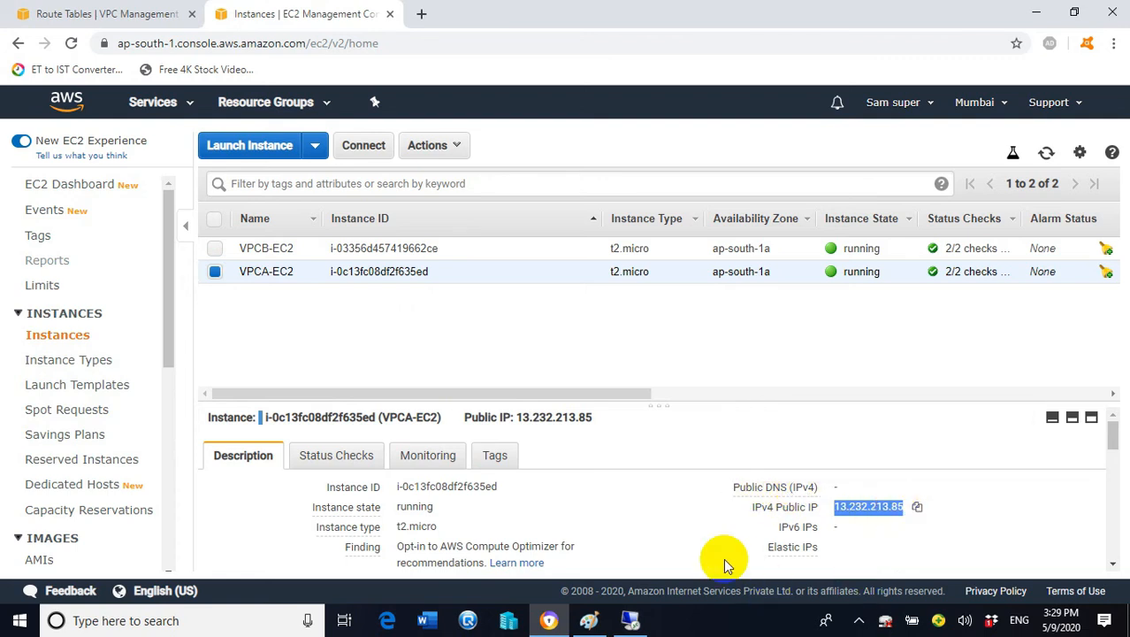
Set the Remote Desktop computer to 13.232.213.85 and start connecting
click(630, 620)
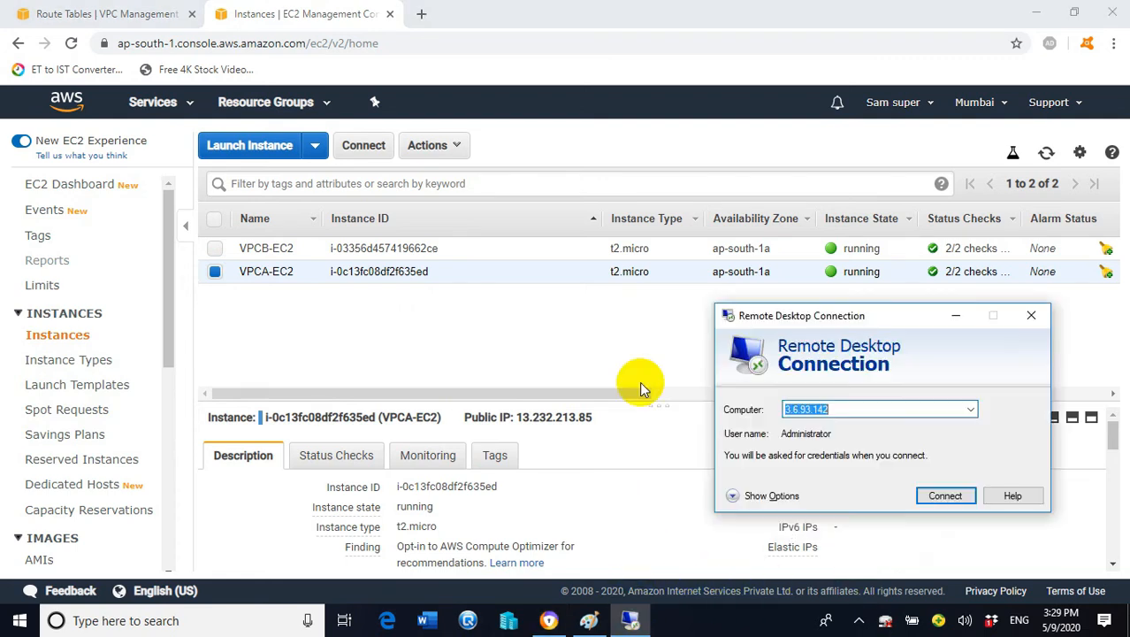
click(870, 408)
key(ctrl+a)
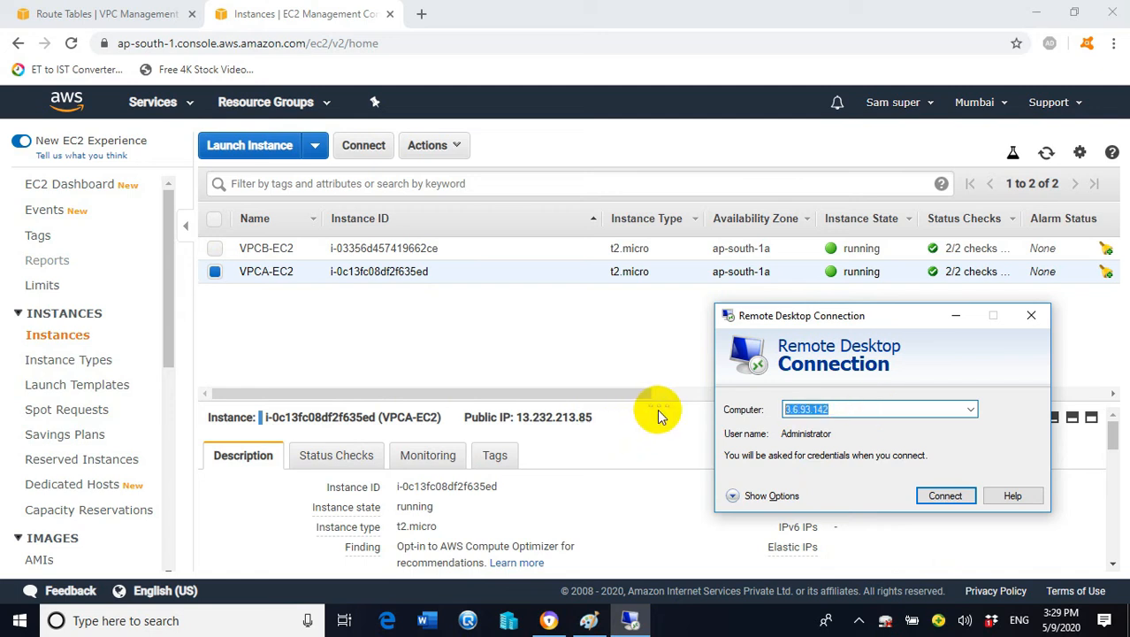
key(ctrl+v)
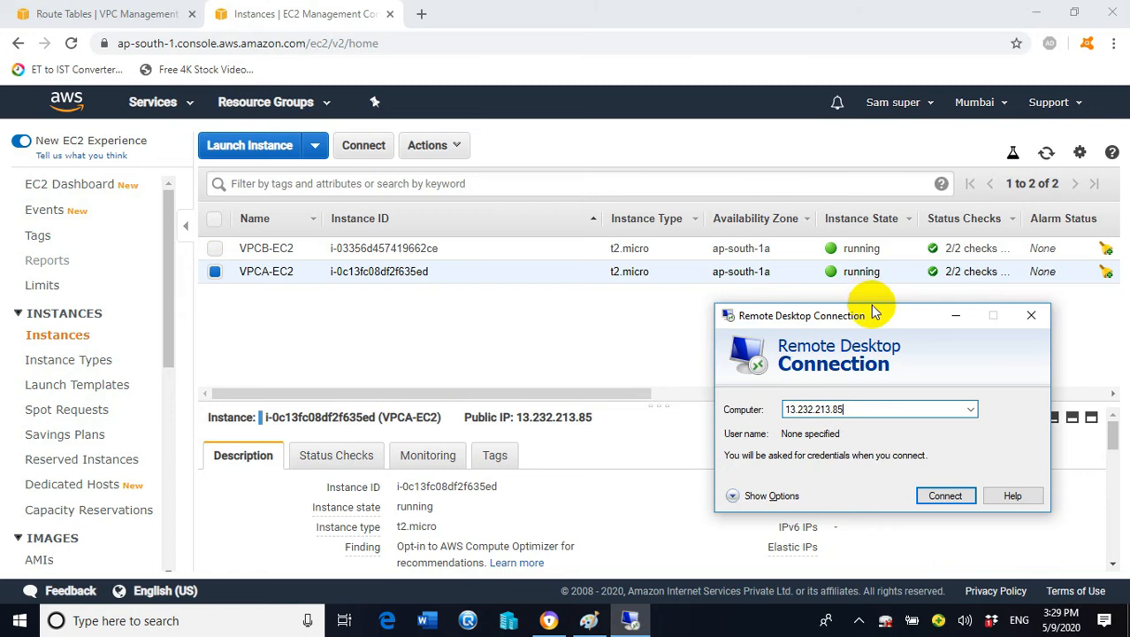
drag(870, 315, 513, 125)
click(586, 297)
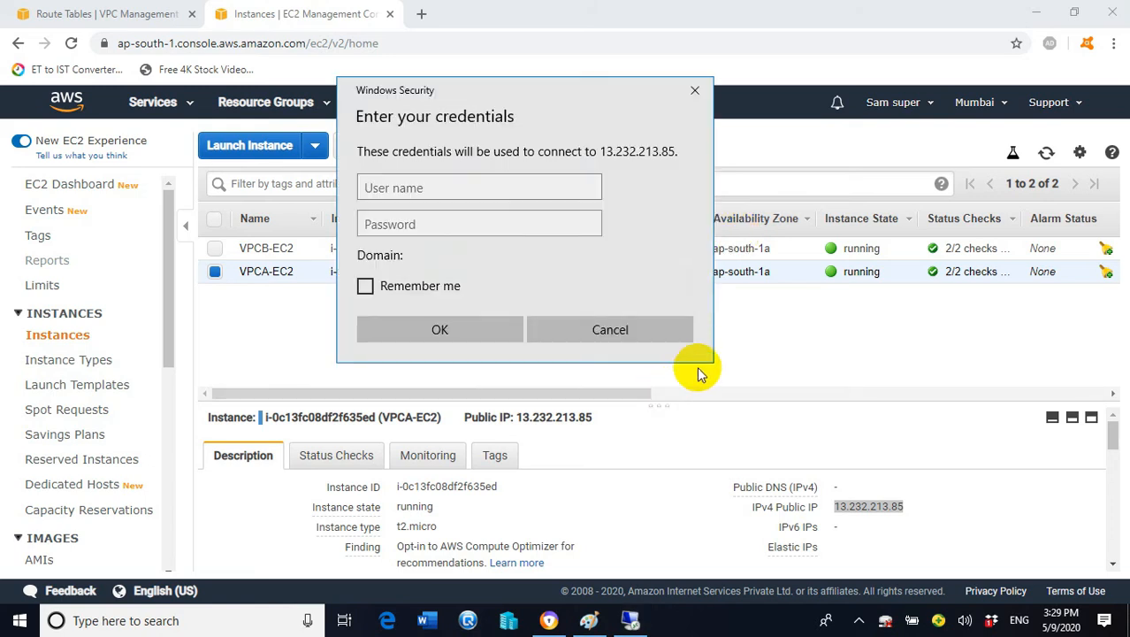
click(456, 193)
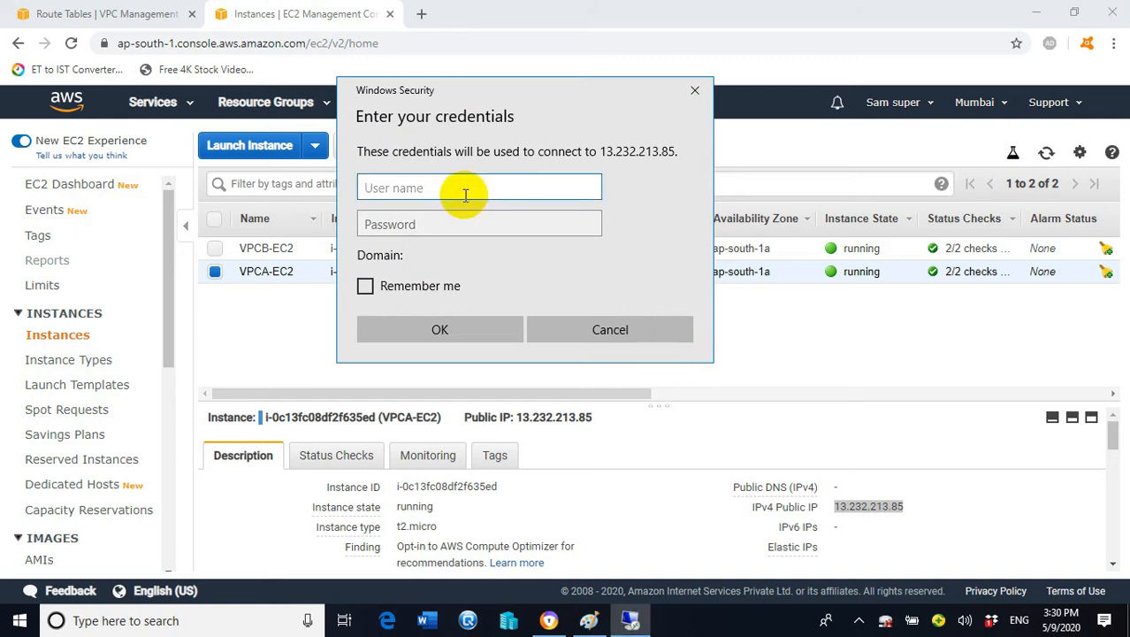
Enter Administrator as the user name, then return to VPCA-EC2 on the EC2 Instances page
text(Administrator)
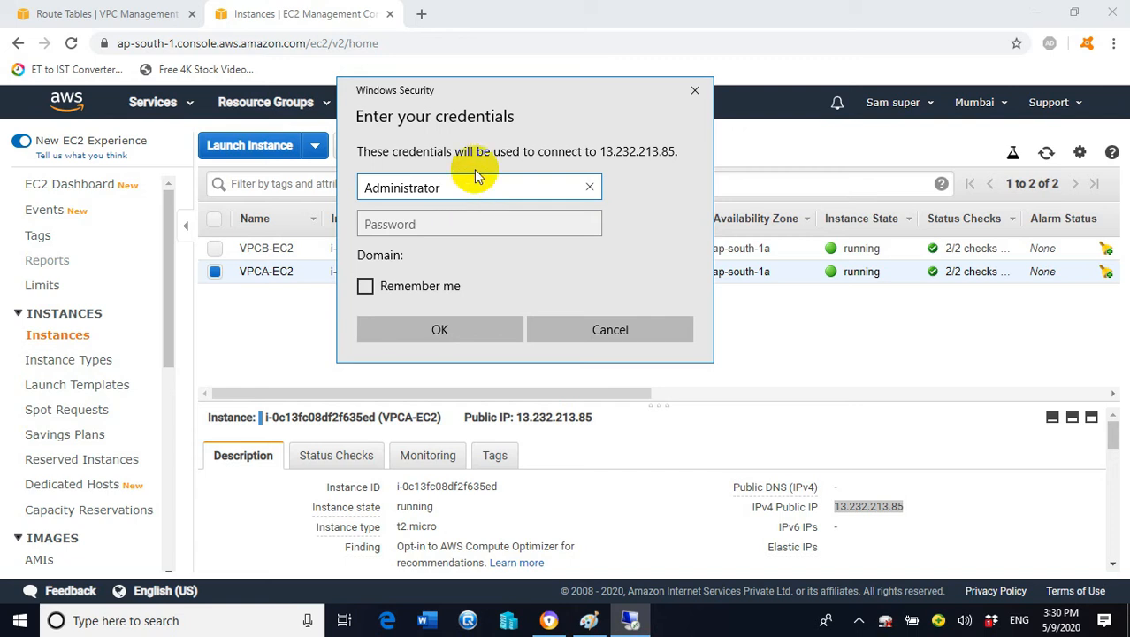
drag(513, 103, 664, 127)
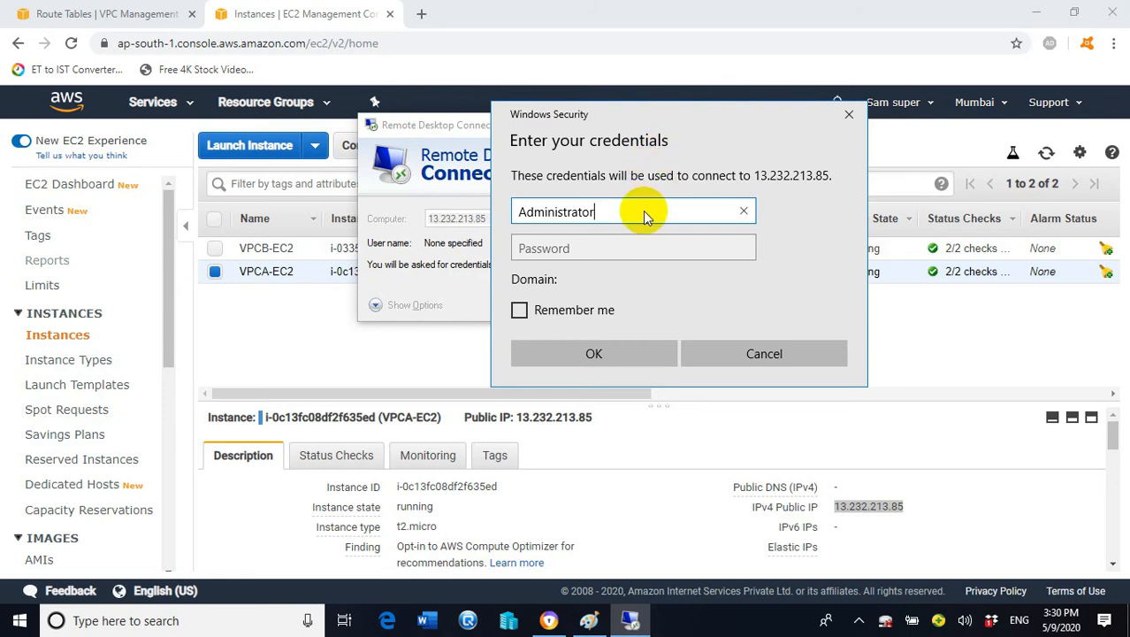
click(286, 346)
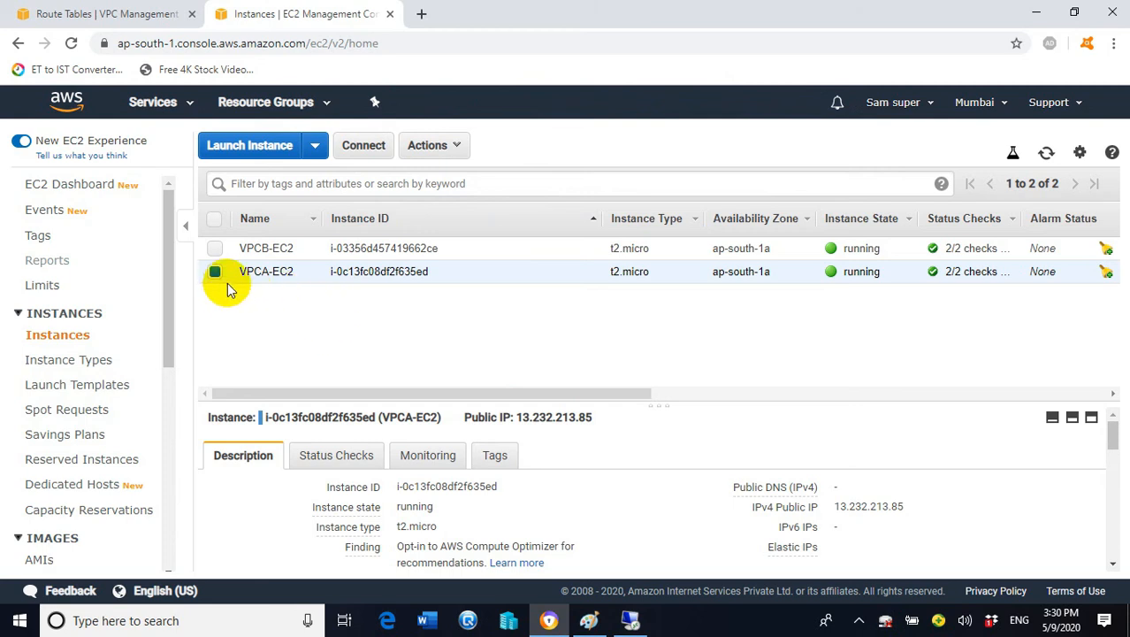
mouse_move(246, 282)
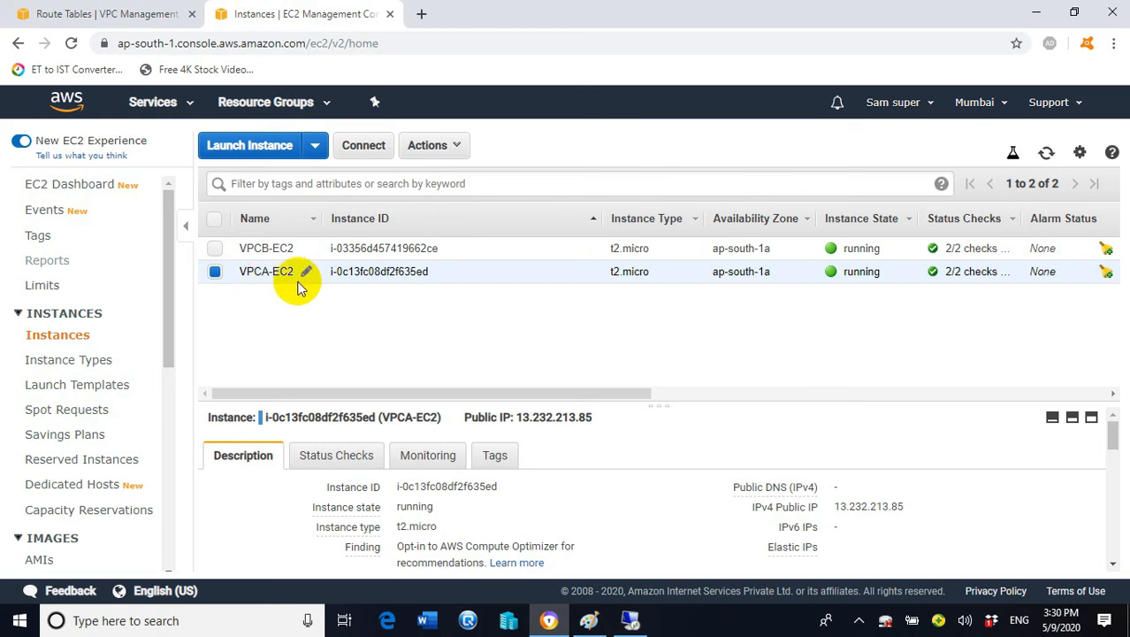
click(363, 150)
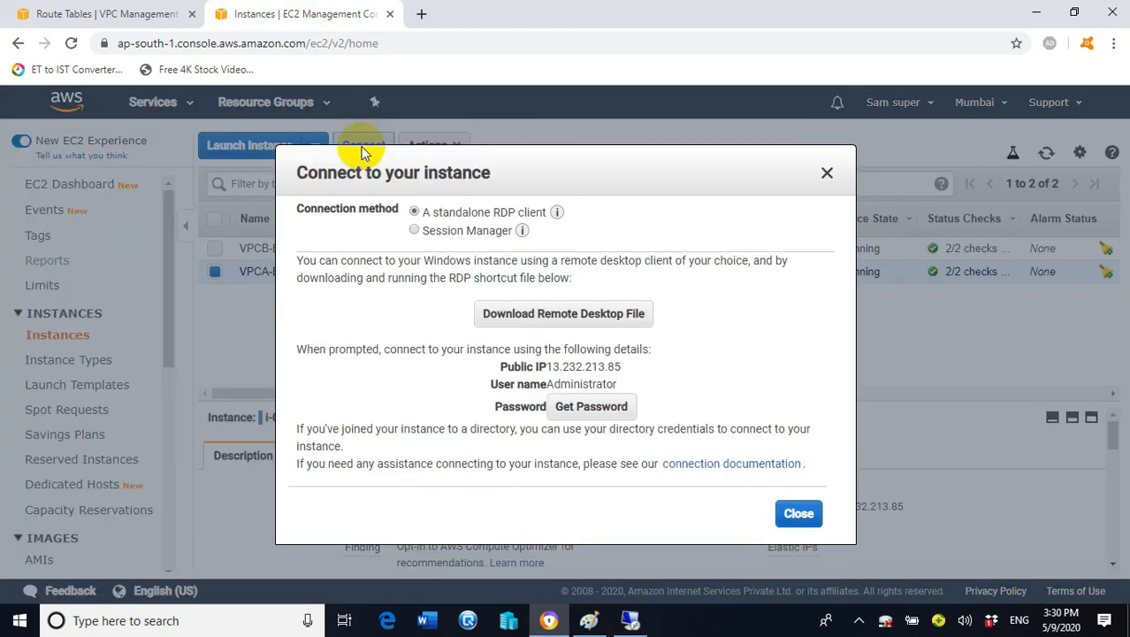
Decrypt VPCA-EC2's Windows password using Desktop > aws keys > webserverkey.pem and copy it
click(590, 406)
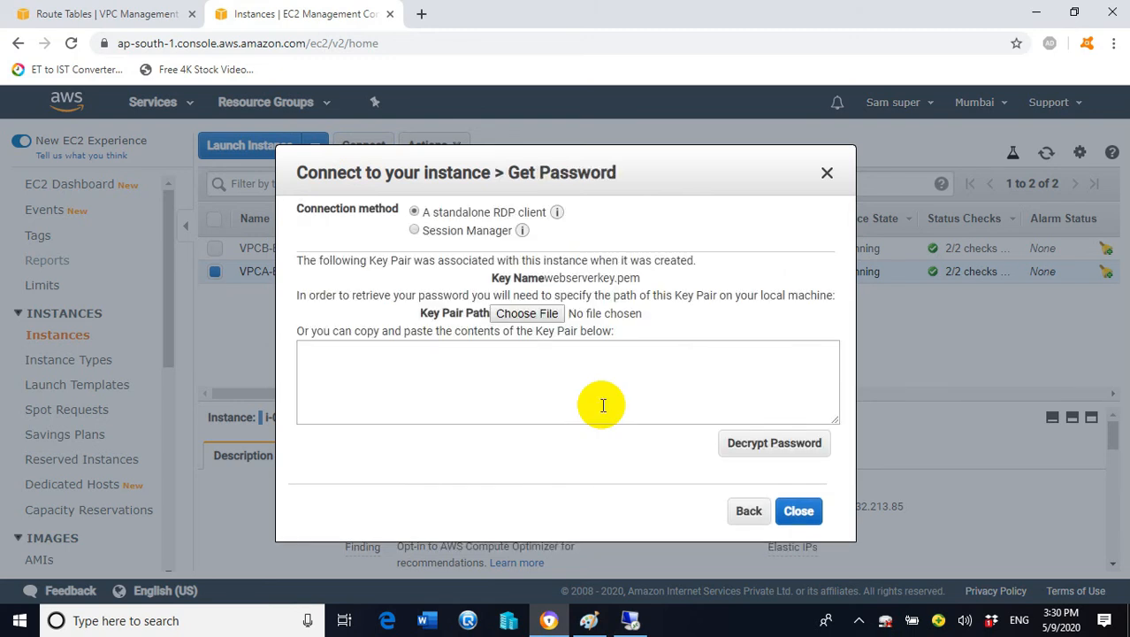
click(526, 318)
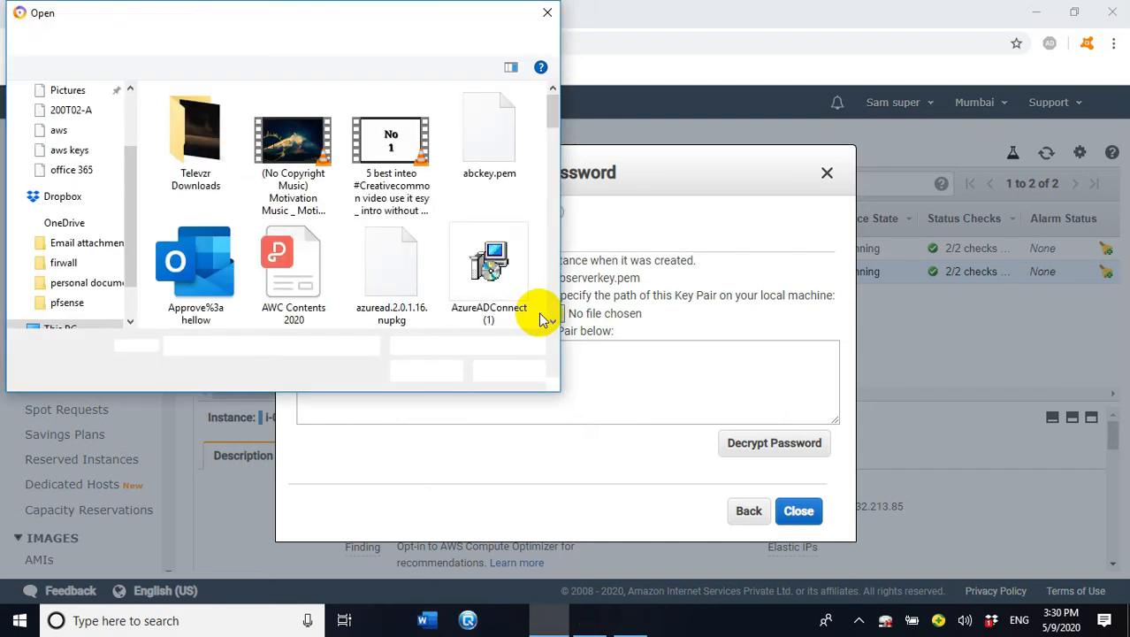
click(131, 258)
drag(131, 258, 146, 112)
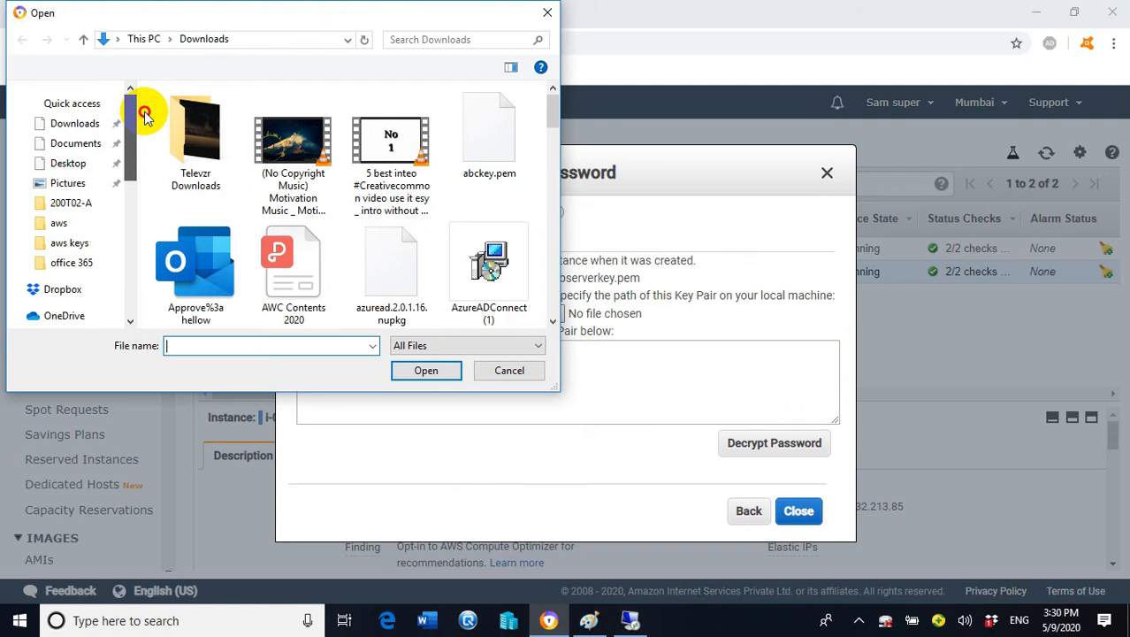
click(76, 167)
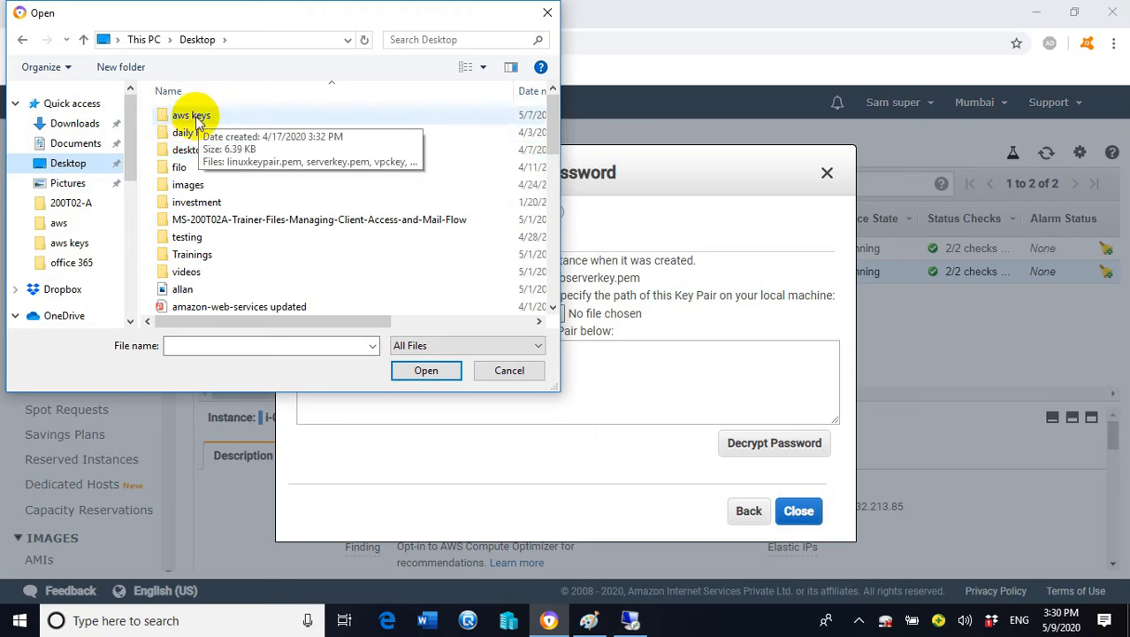
click(198, 120)
double_click(196, 119)
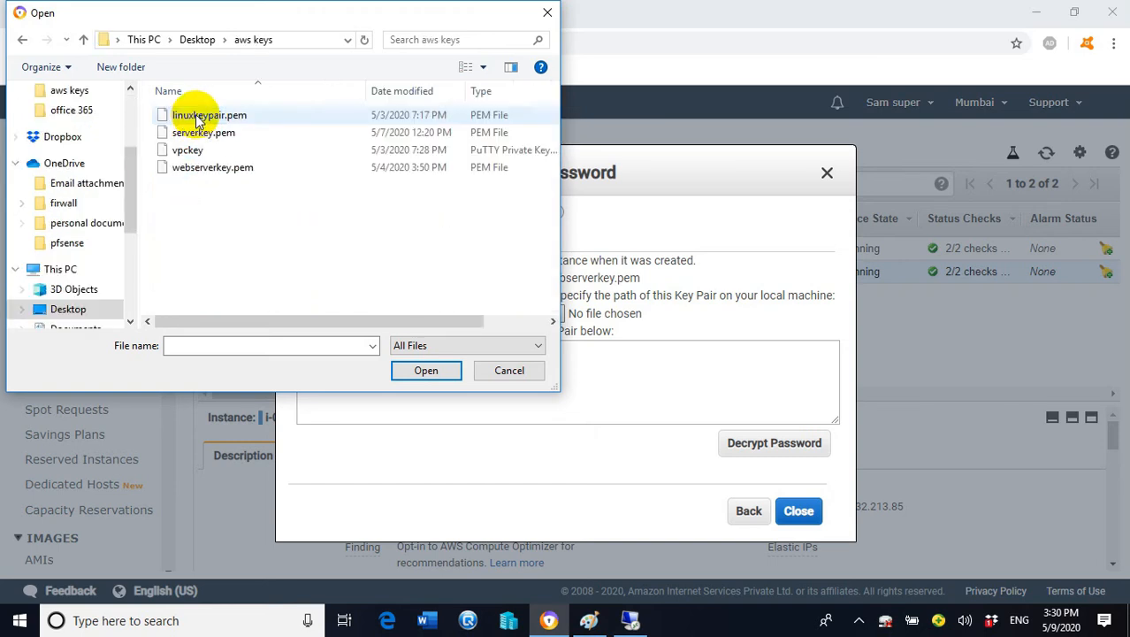
click(213, 169)
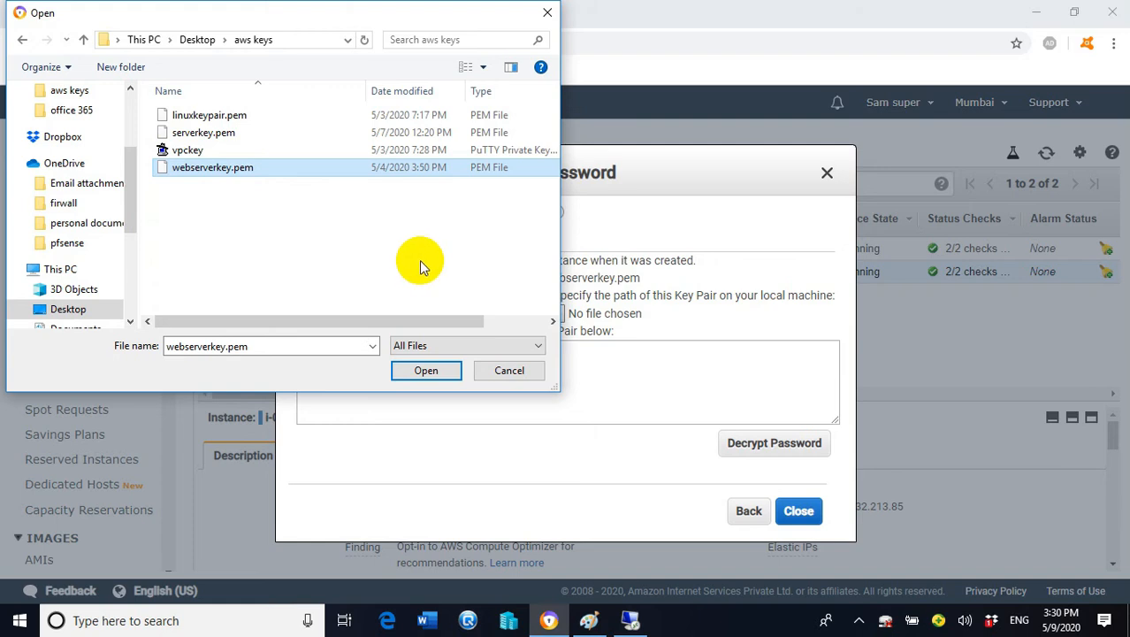
click(426, 372)
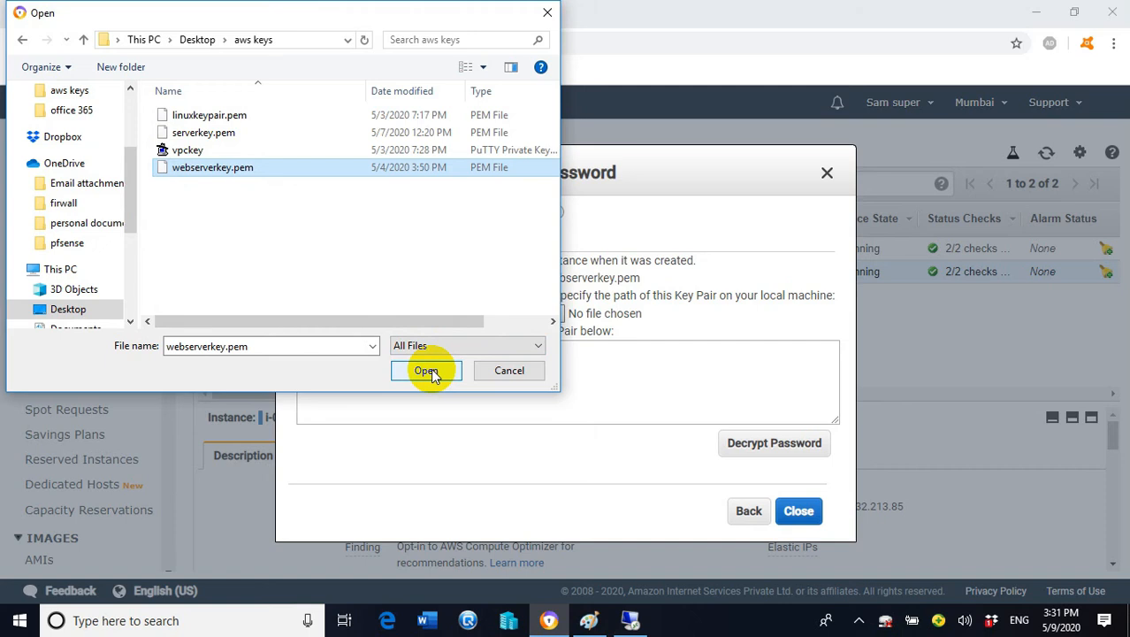
click(429, 372)
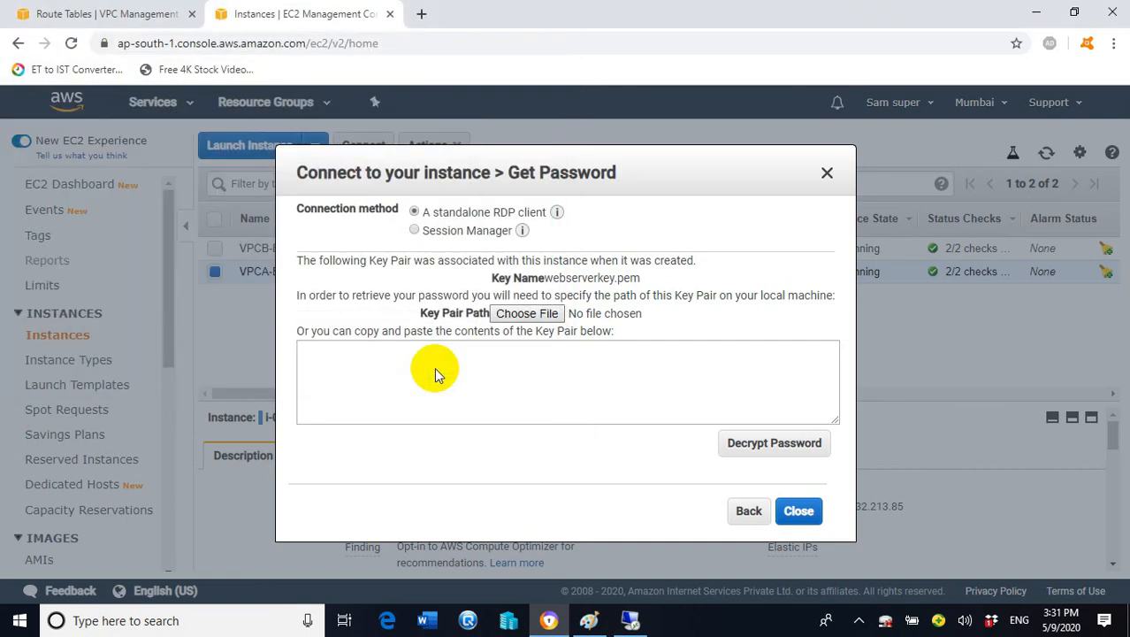
click(769, 451)
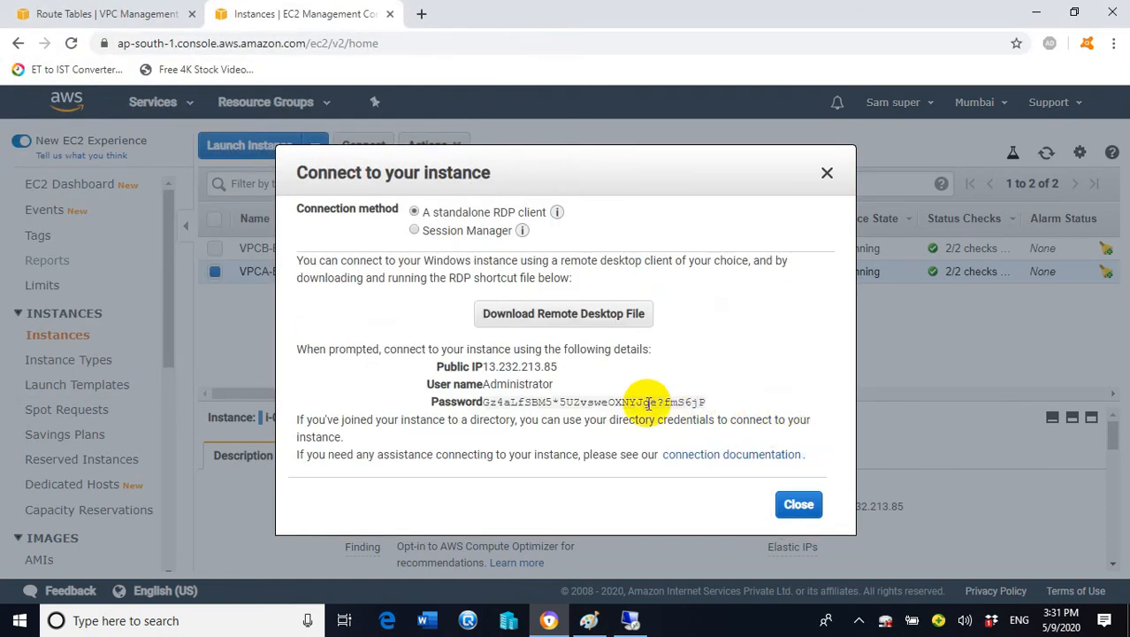
click(709, 404)
Paste the decrypted password into the Remote Desktop prompt, submit, and accept the certificate warning
click(631, 619)
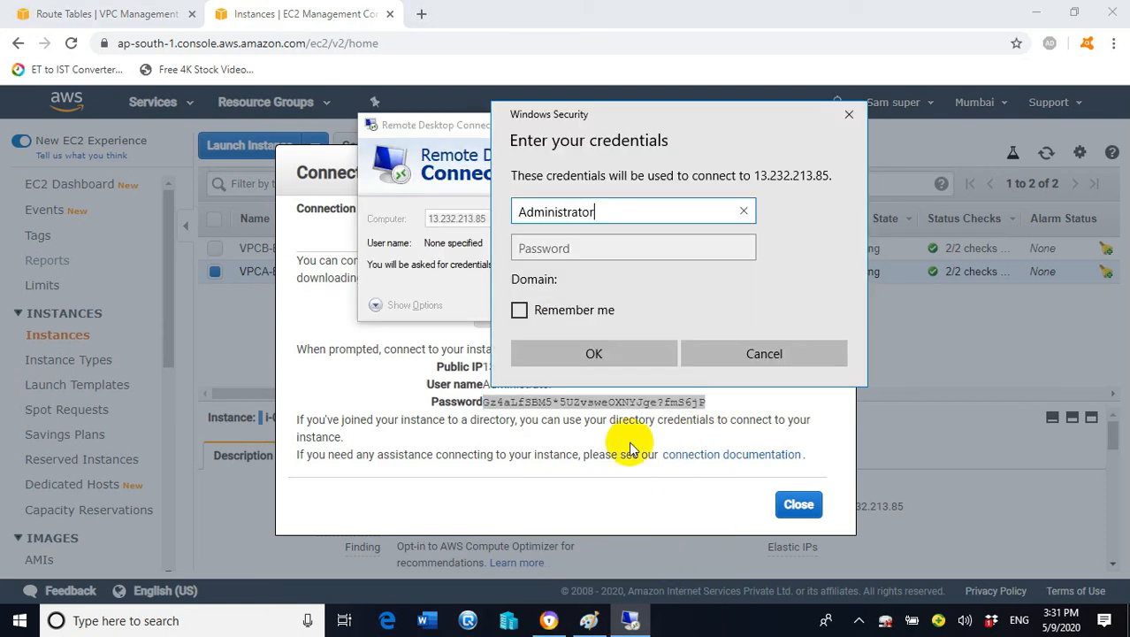
click(619, 247)
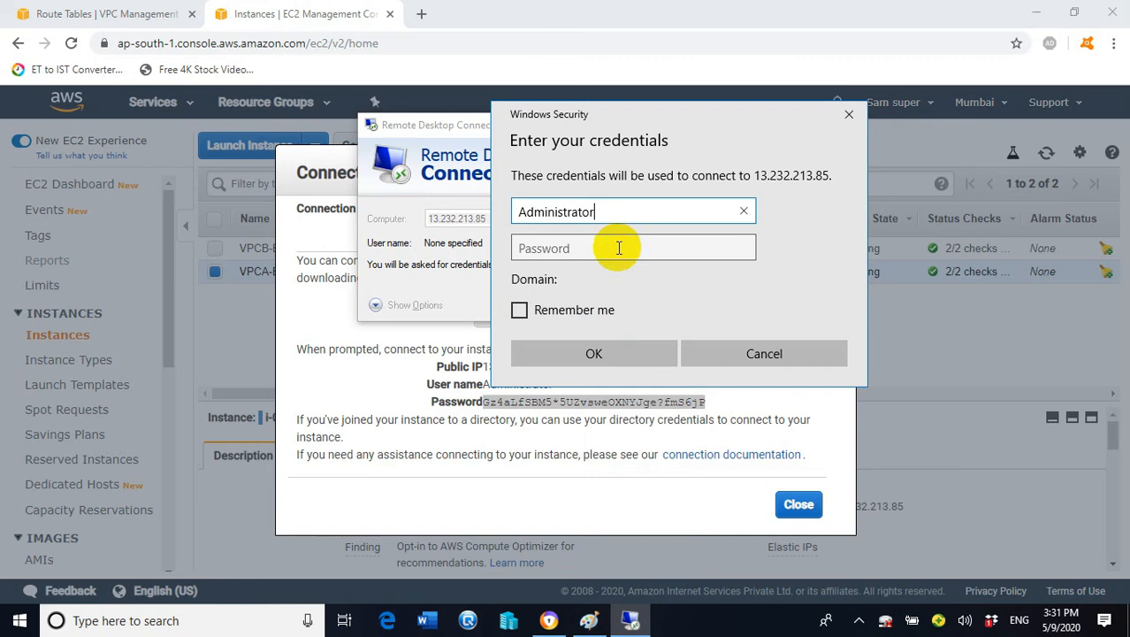
key(ctrl+v)
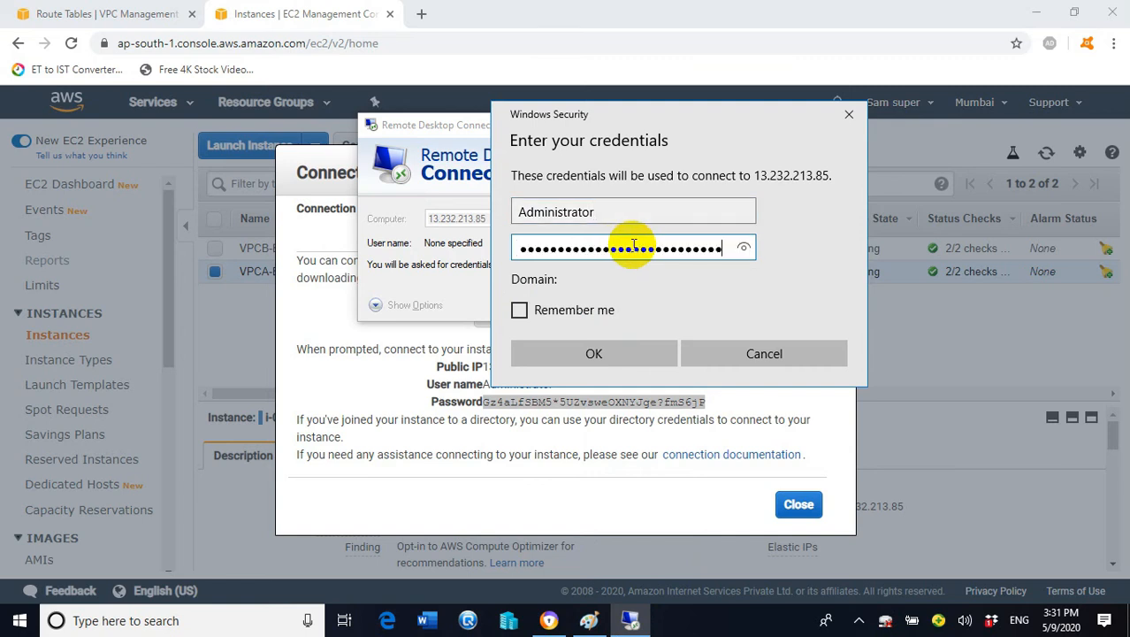
click(643, 344)
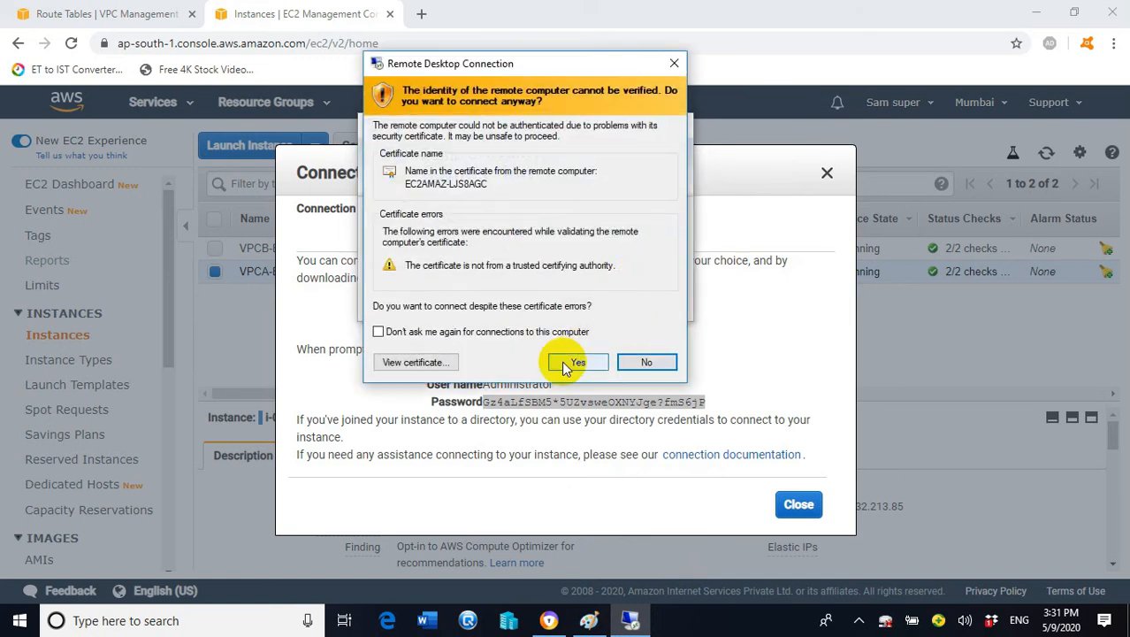
click(573, 363)
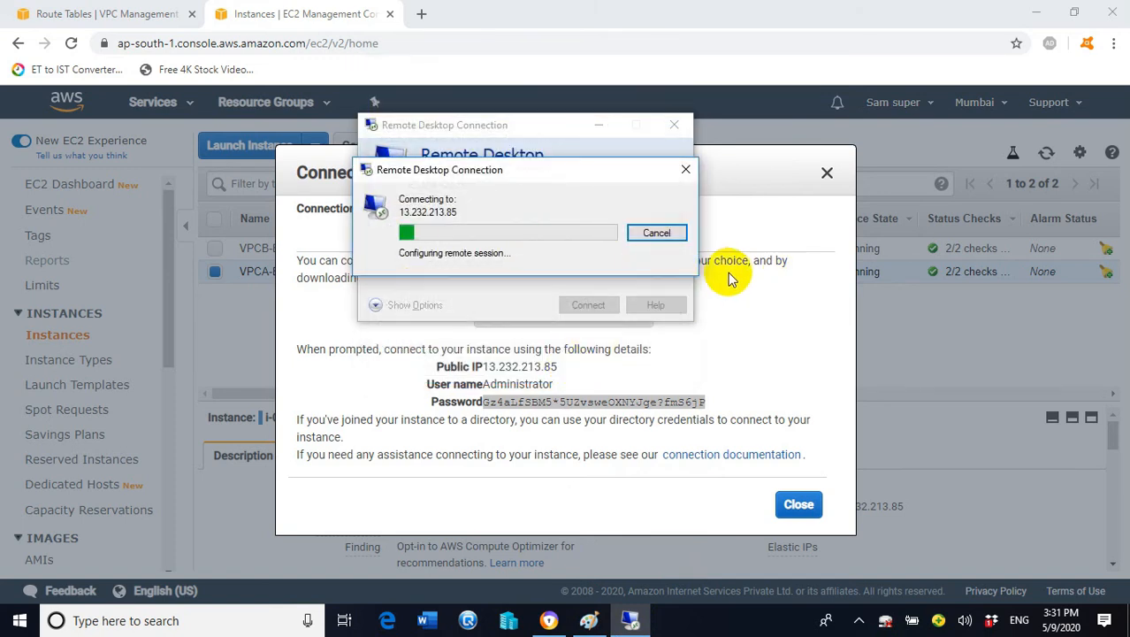
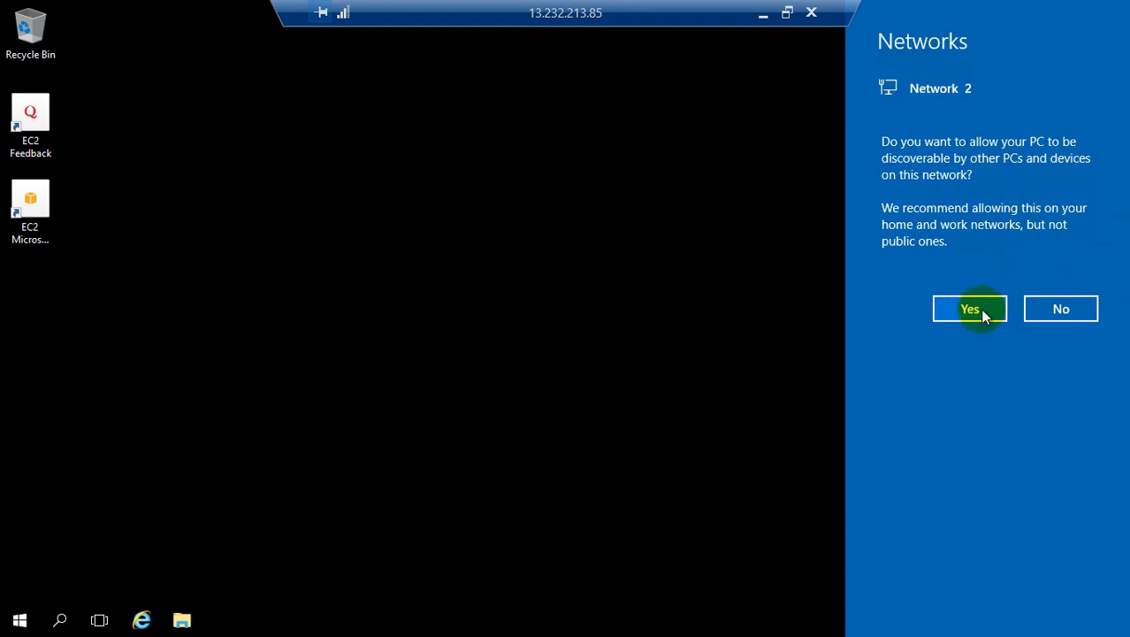
Decline network discovery for Network 2, then launch firewall.cpl from the Run dialog
click(1050, 313)
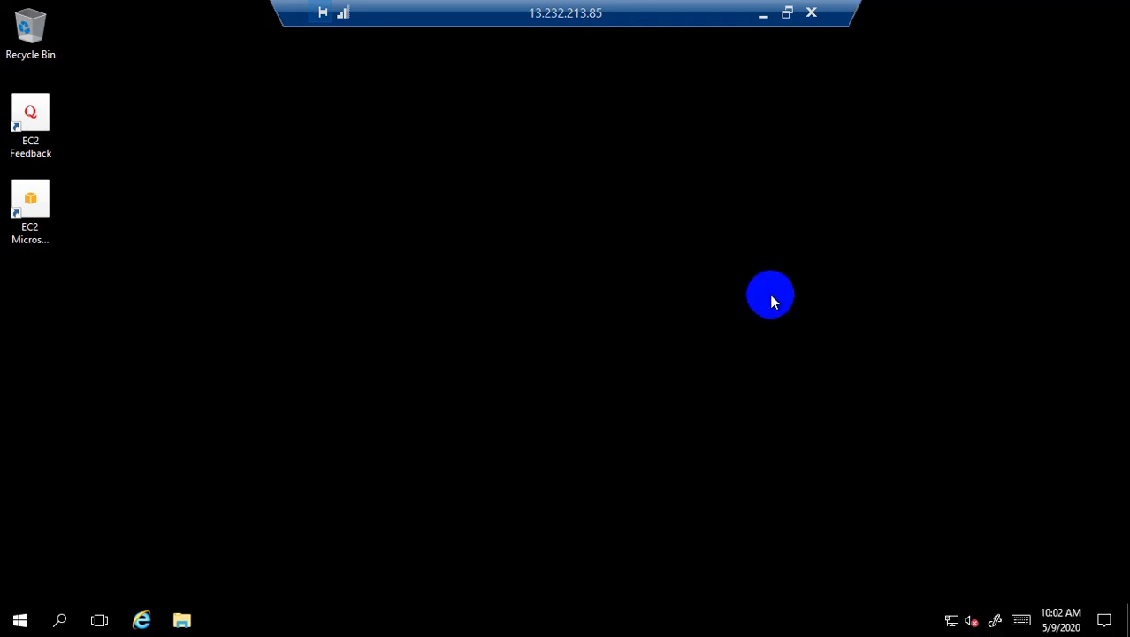
right_click(19, 619)
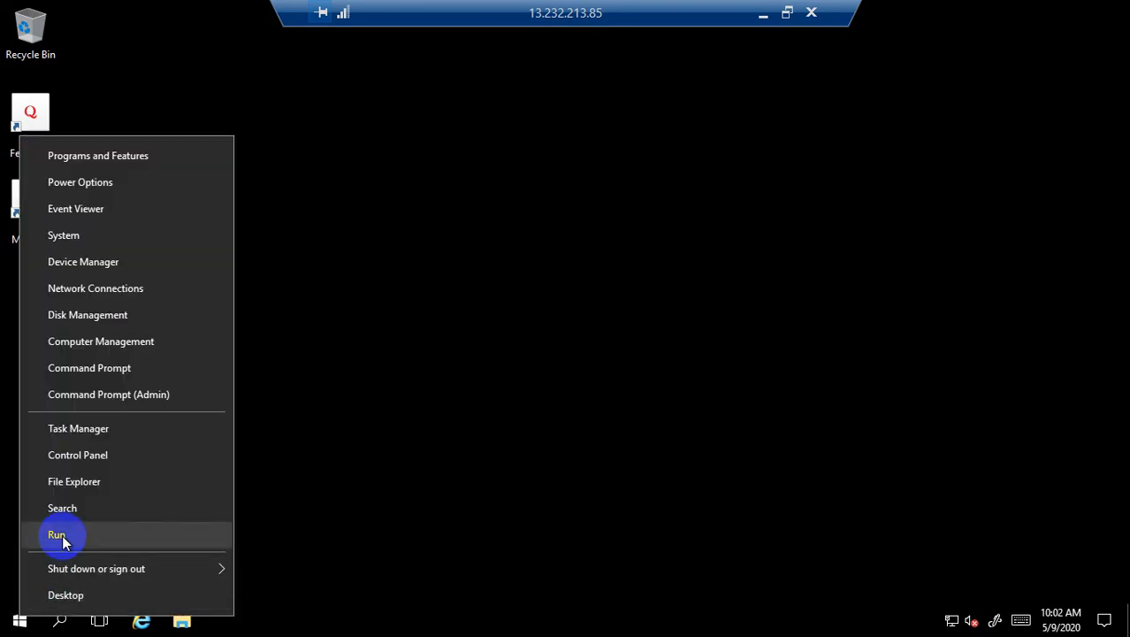
click(62, 534)
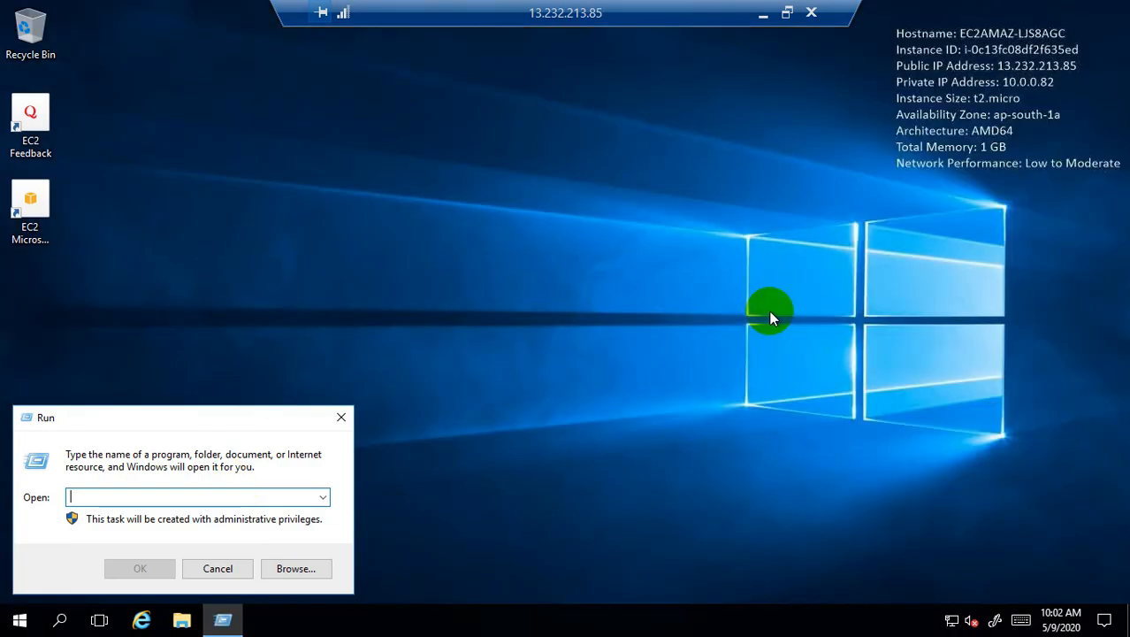
text(firewall.cpo)
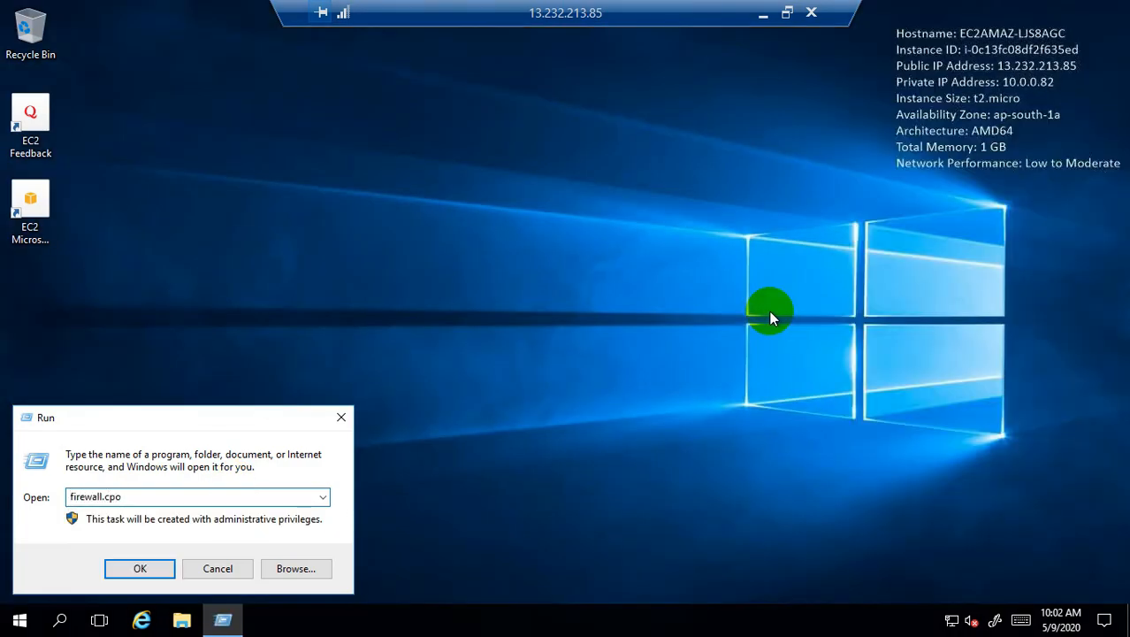
key(BackSpace)
key(BackSpace)
text(l)
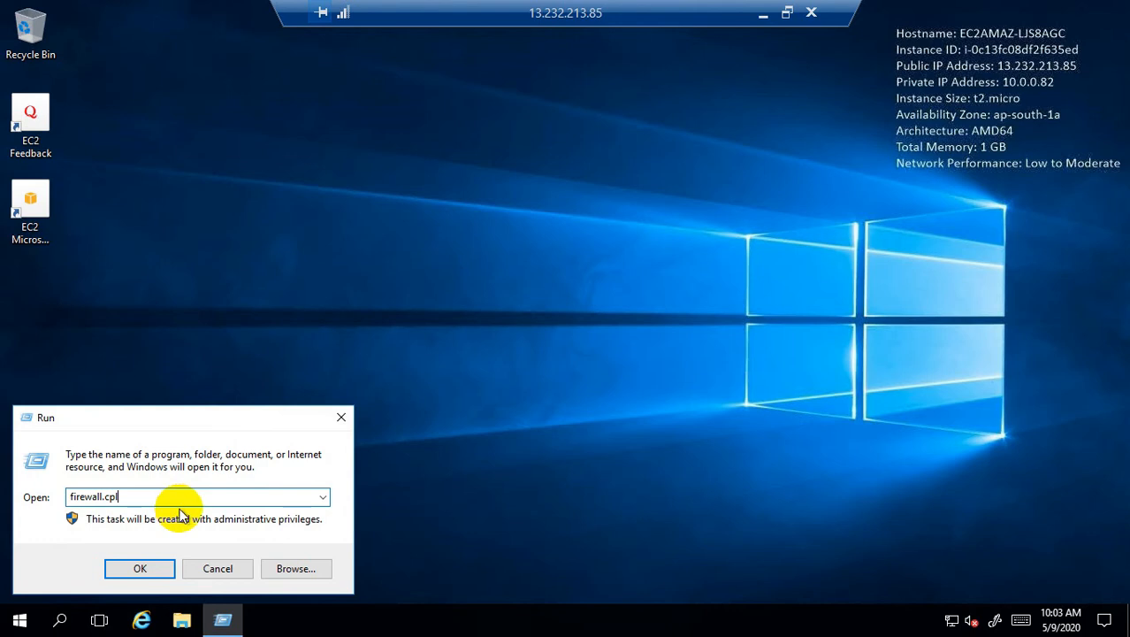
click(149, 571)
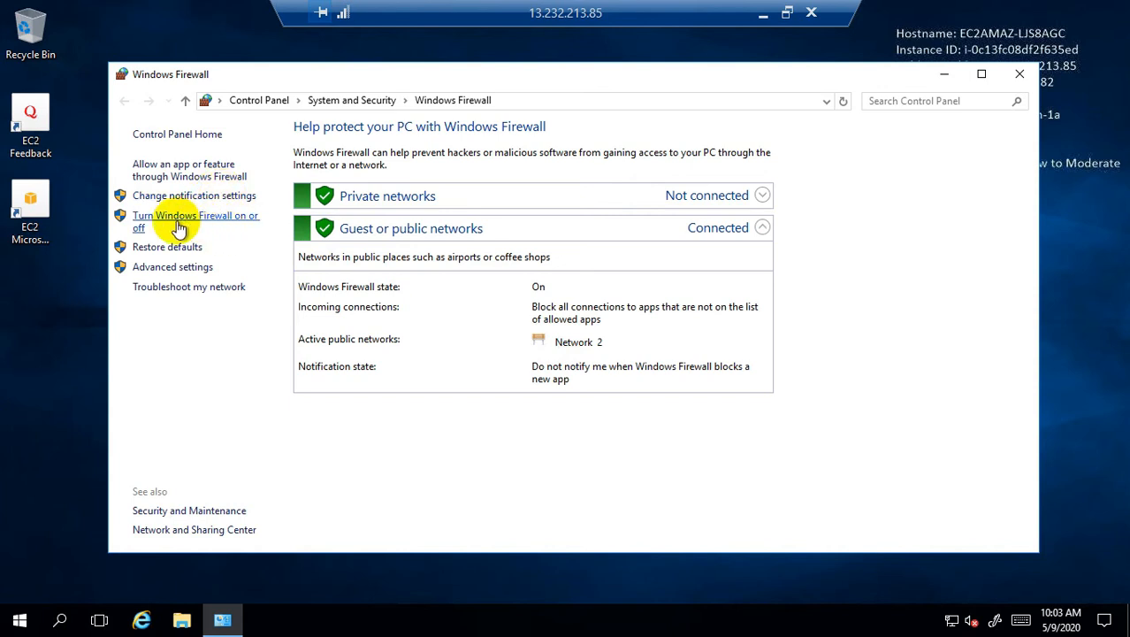
Turn off Windows Firewall for both private and public network settings
click(220, 222)
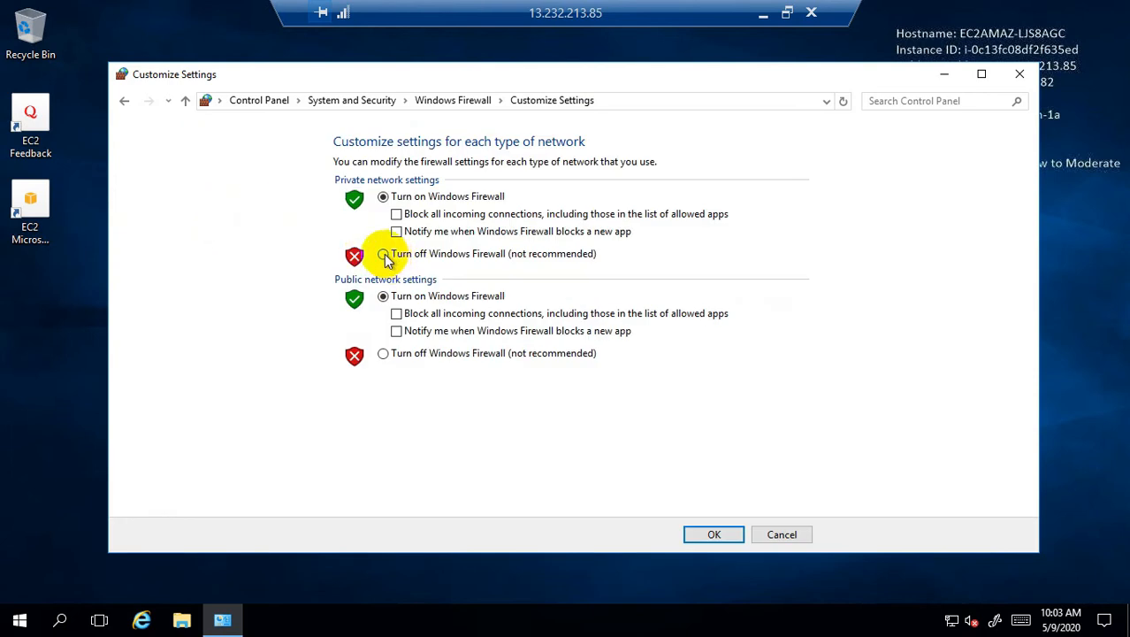
click(382, 255)
click(383, 354)
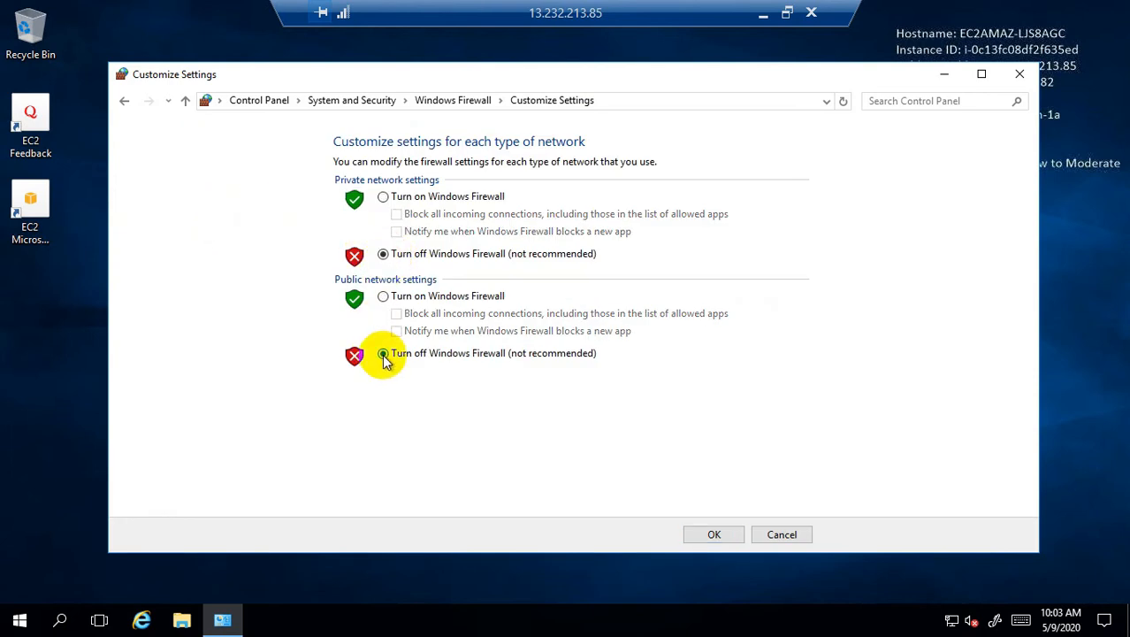
click(727, 536)
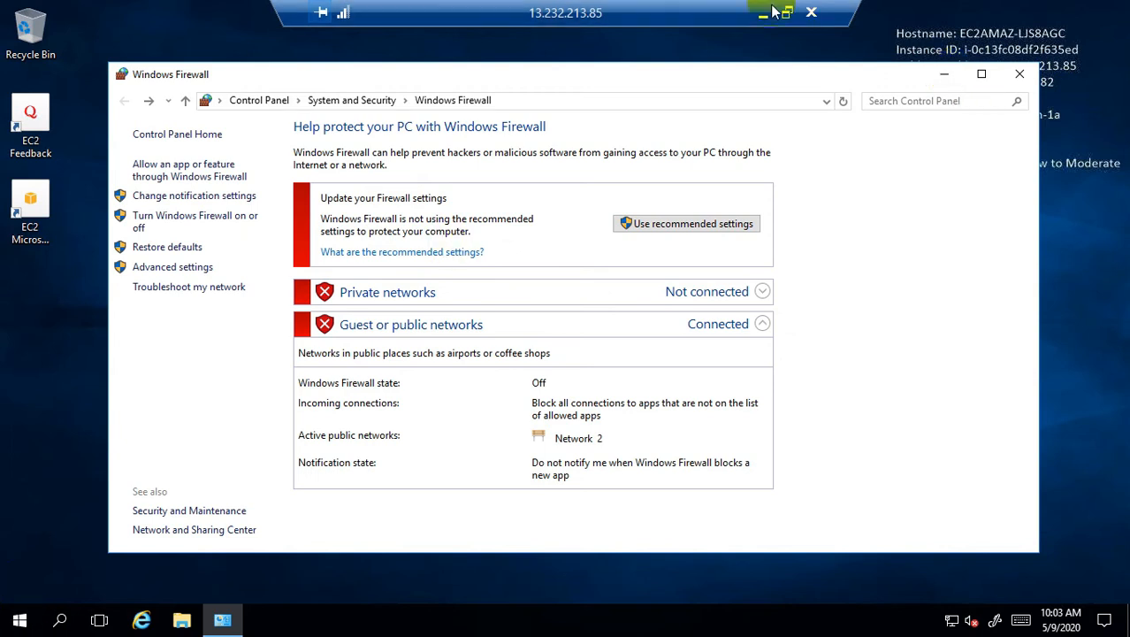
right_click(17, 626)
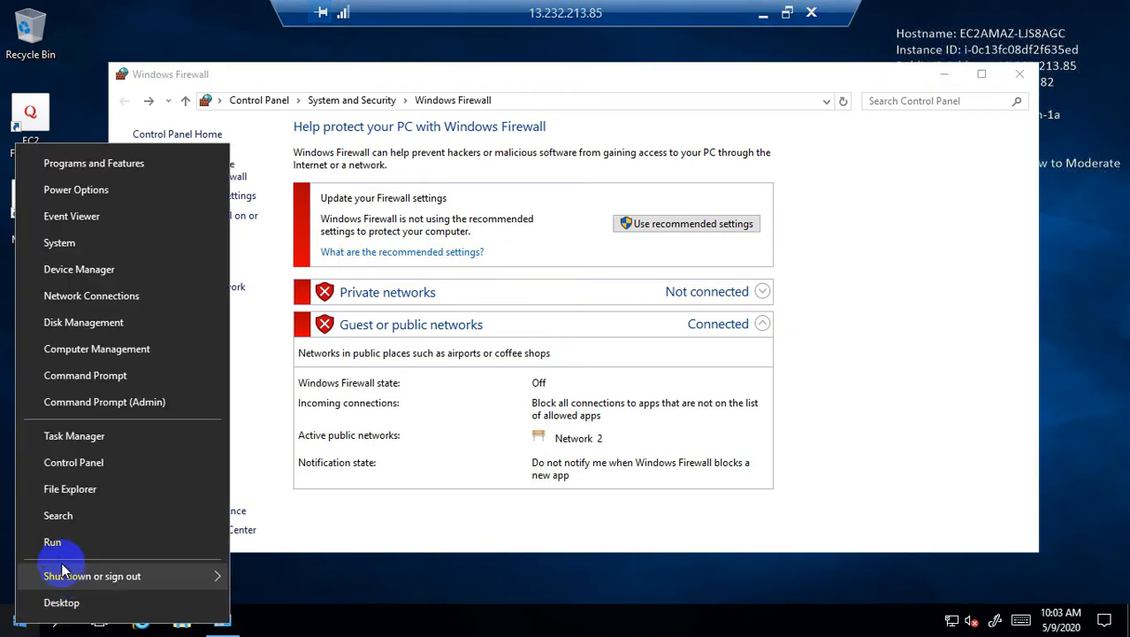
Run ipconfig in a Command Prompt to show IPv4 10.0.0.82, then minimize the remote session
click(53, 540)
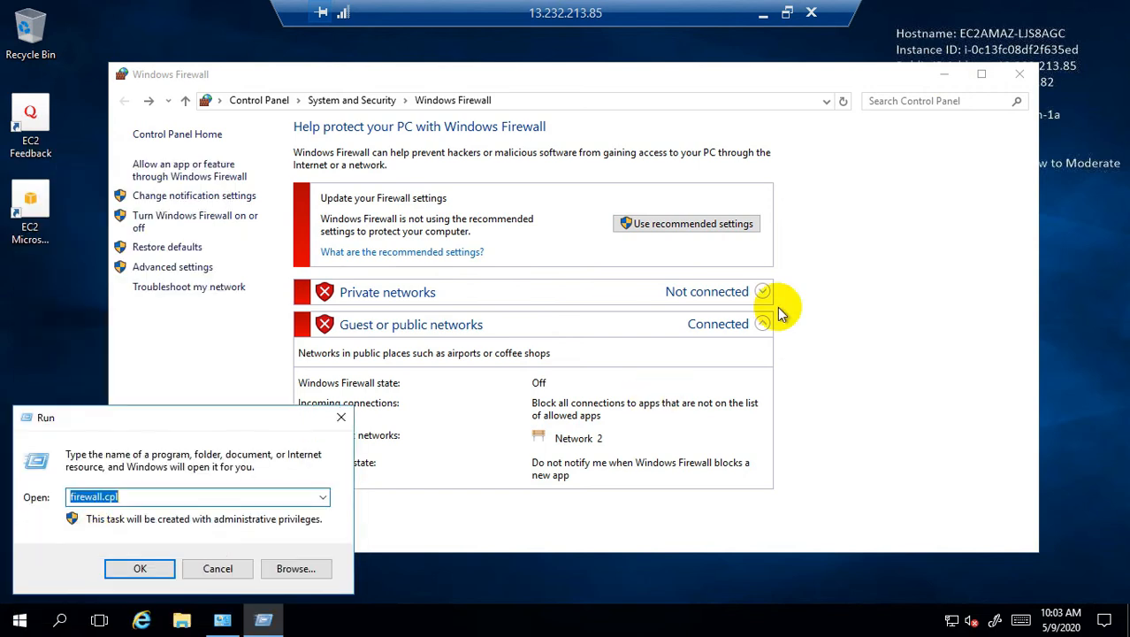
text(cmd)
key(Return)
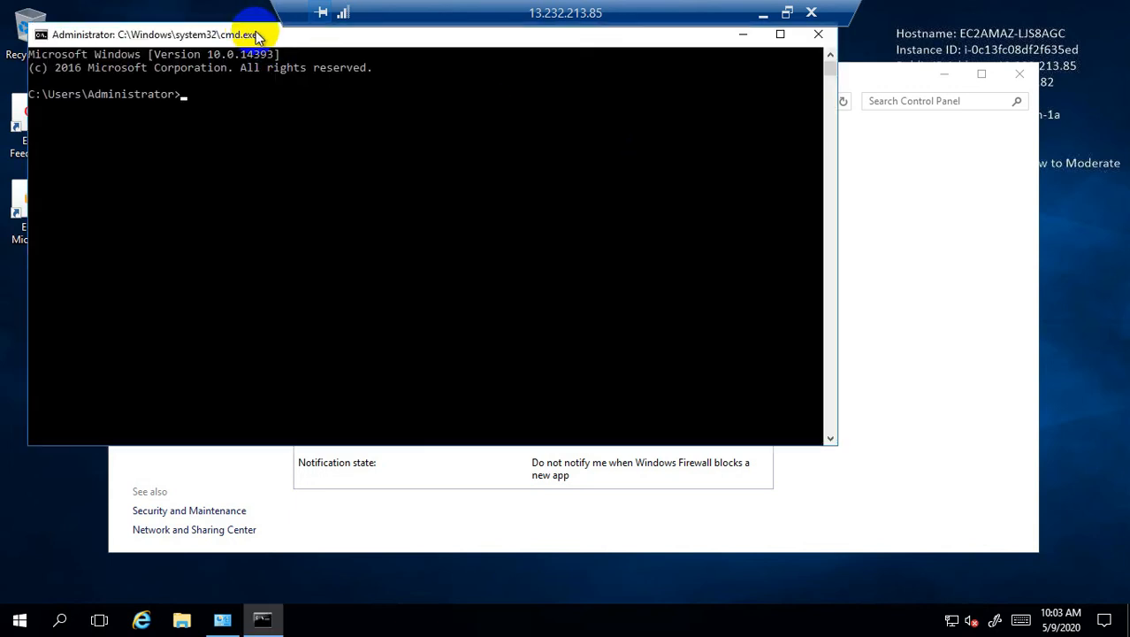
click(441, 149)
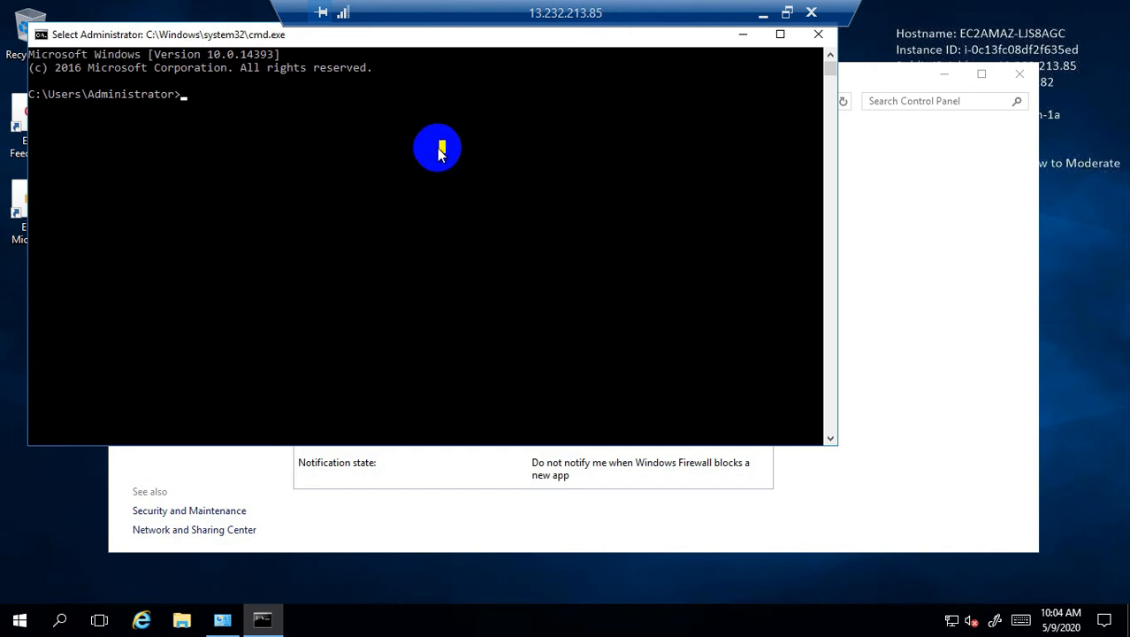
text(ip)
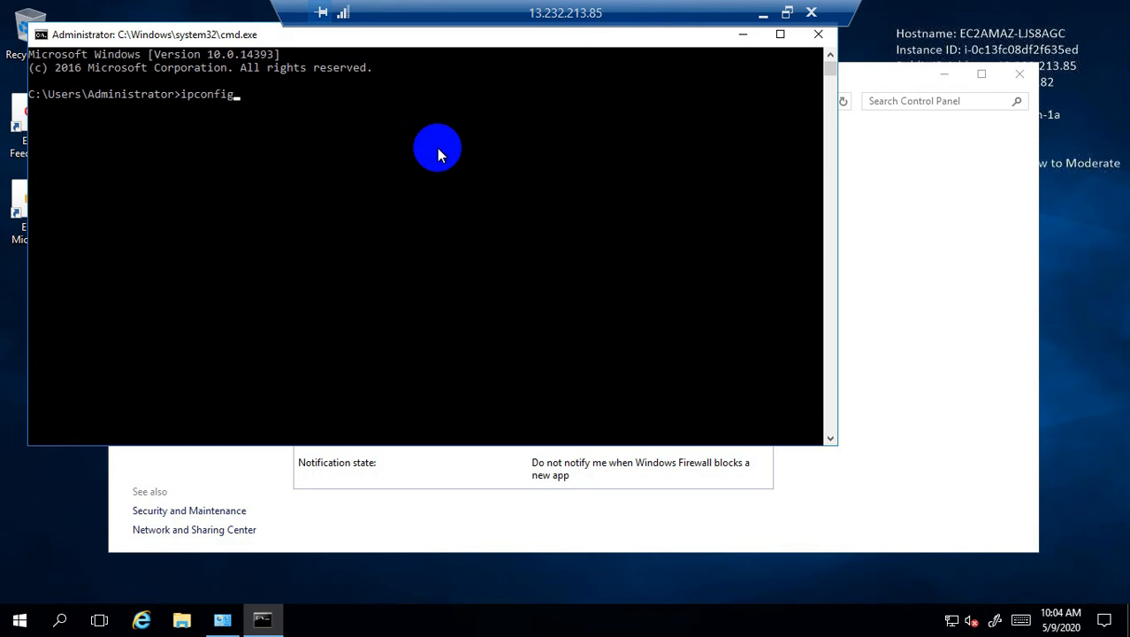
text(config)
key(Return)
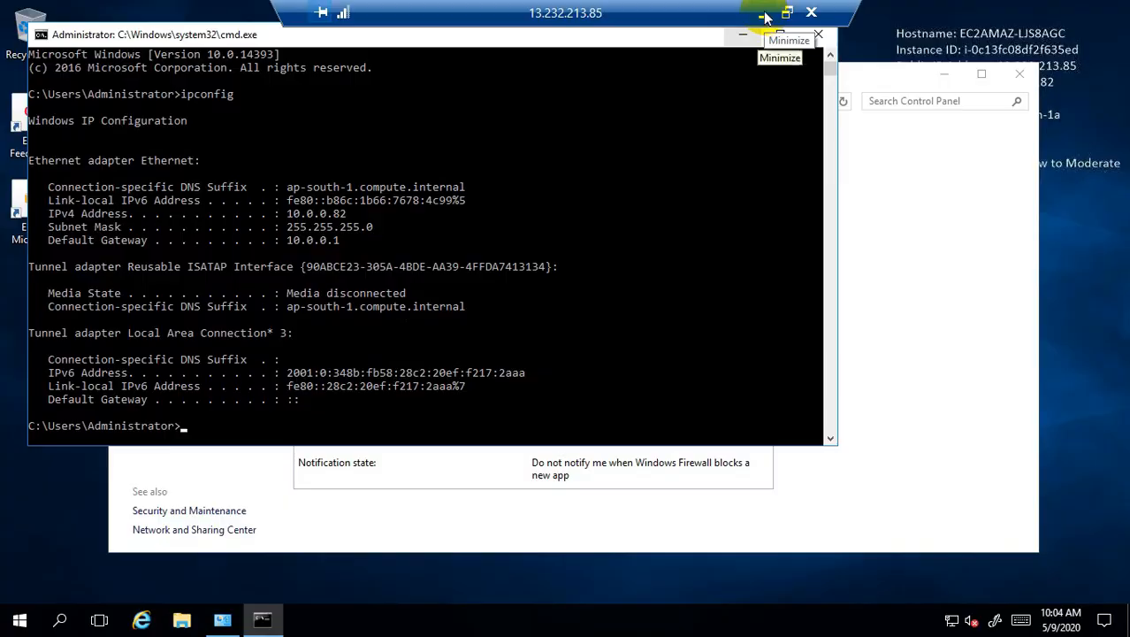
click(764, 15)
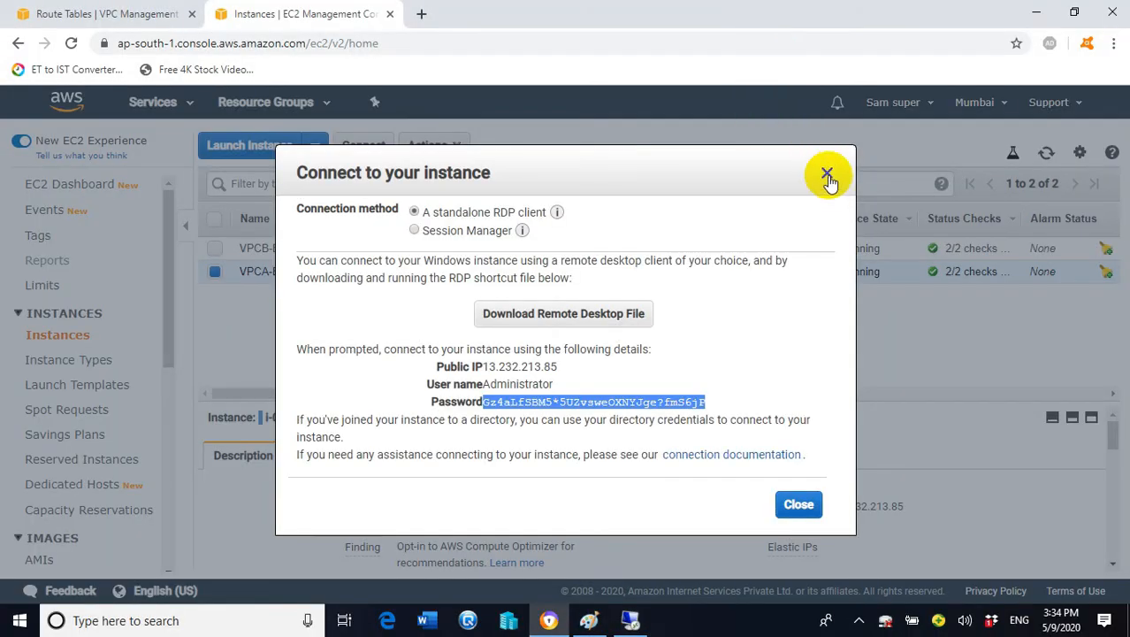
Select VPCB-EC2 instead of VPCA-EC2 and copy its public IP 13.233.87.164
click(829, 171)
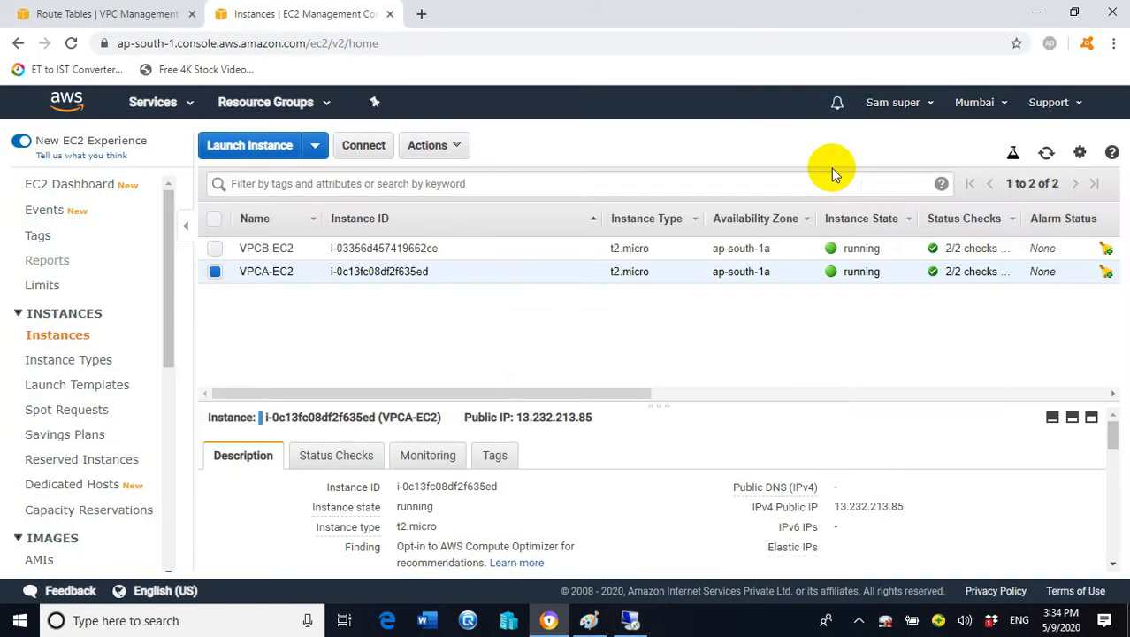
click(214, 271)
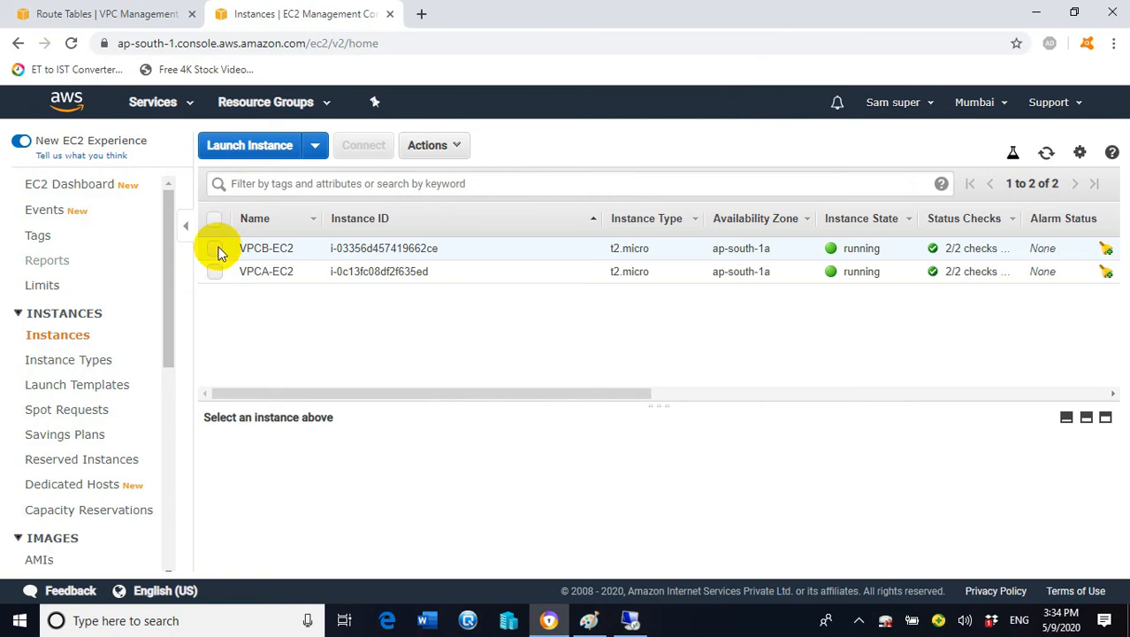
click(218, 251)
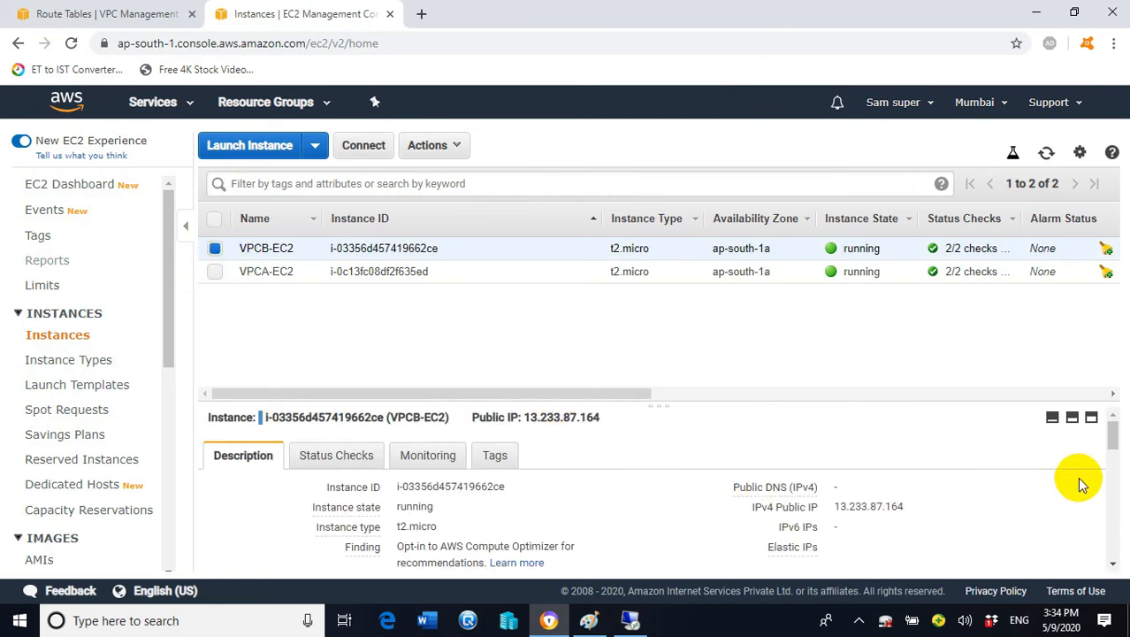
scroll(1111, 447, down, 2)
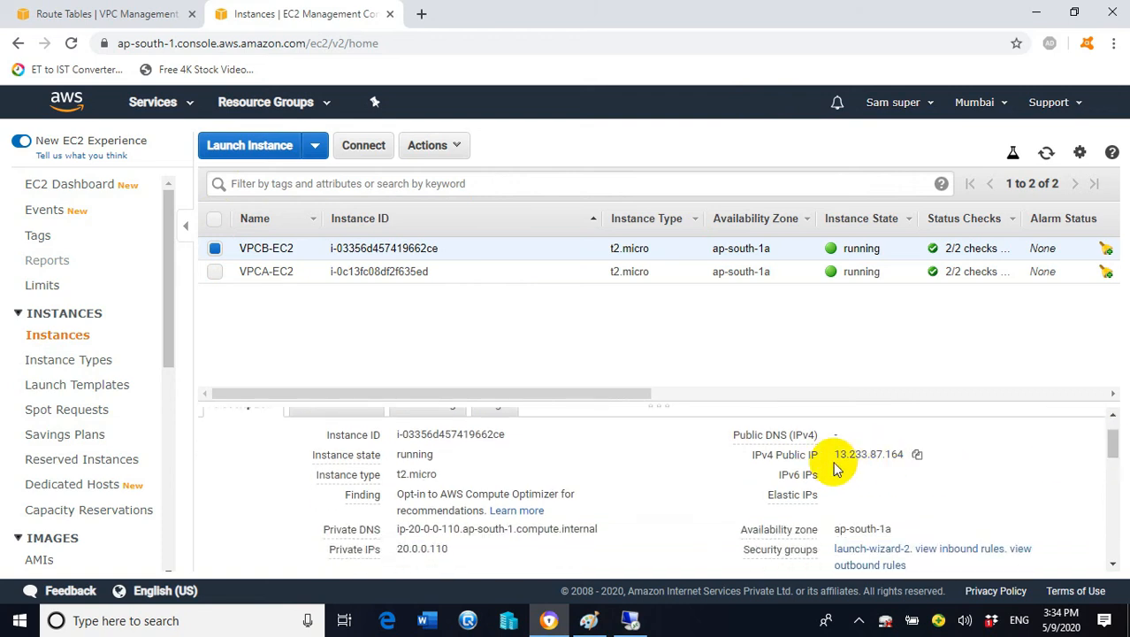
click(917, 456)
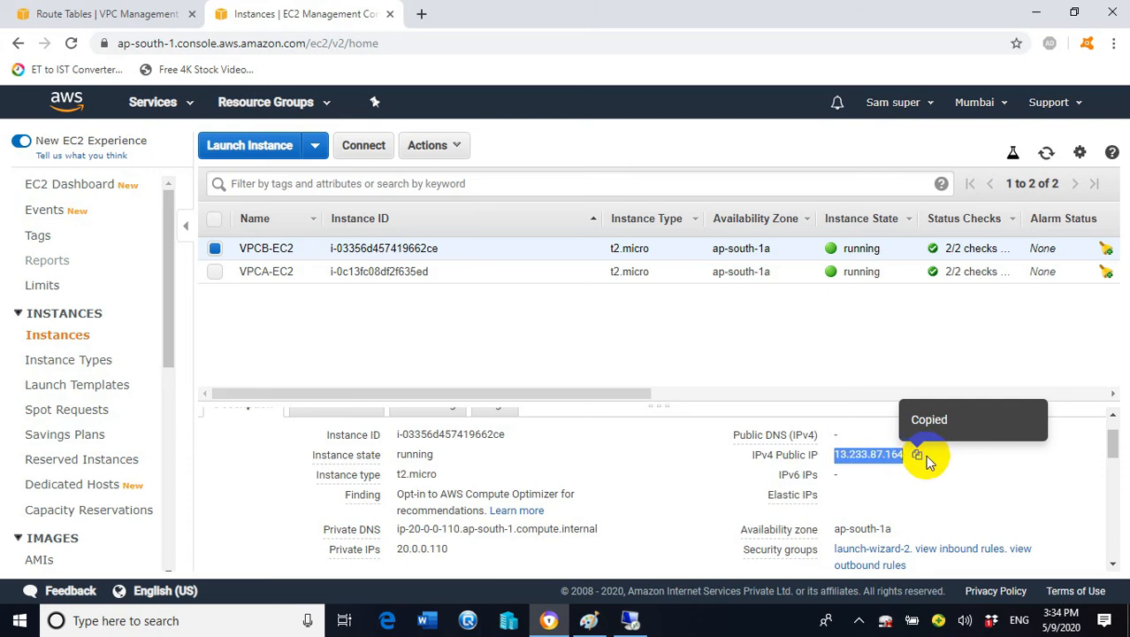
Start the Remote Desktop client with mstsc from the Run dialog
right_click(16, 624)
click(53, 540)
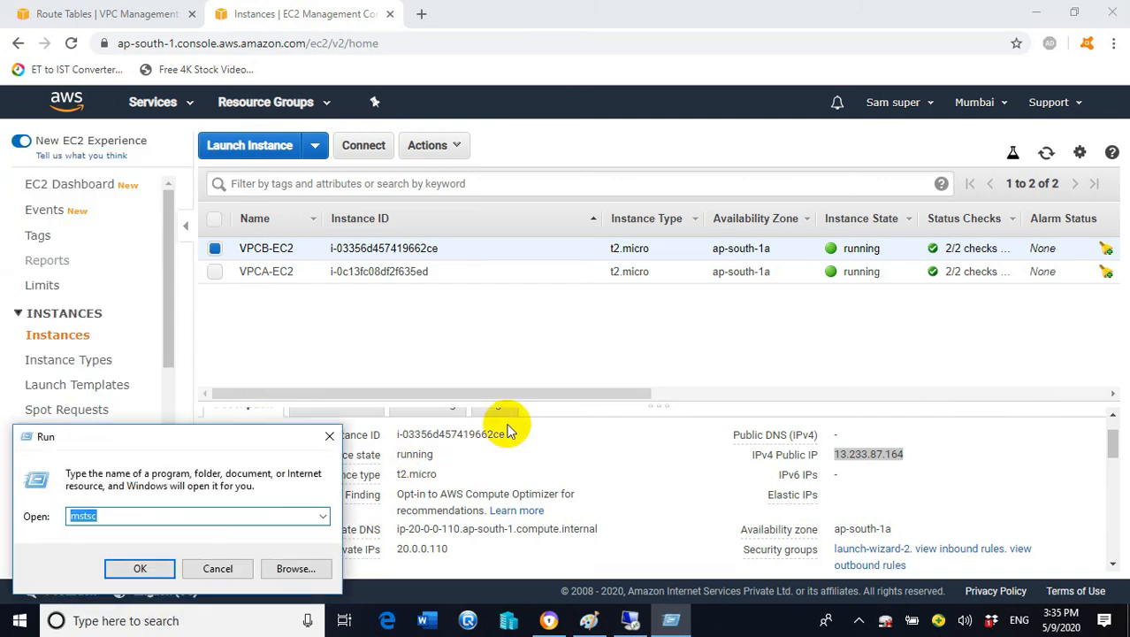
click(164, 570)
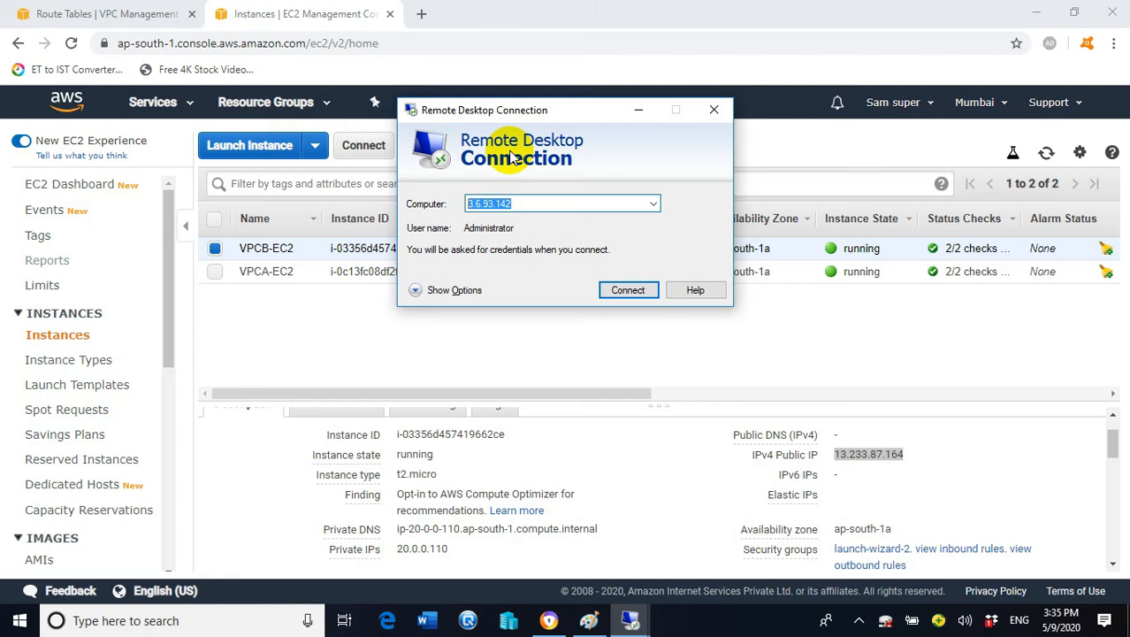
Try a Remote Desktop connection to 13.233.87.164, which fails, then go to Route Tables
key(ctrl+v)
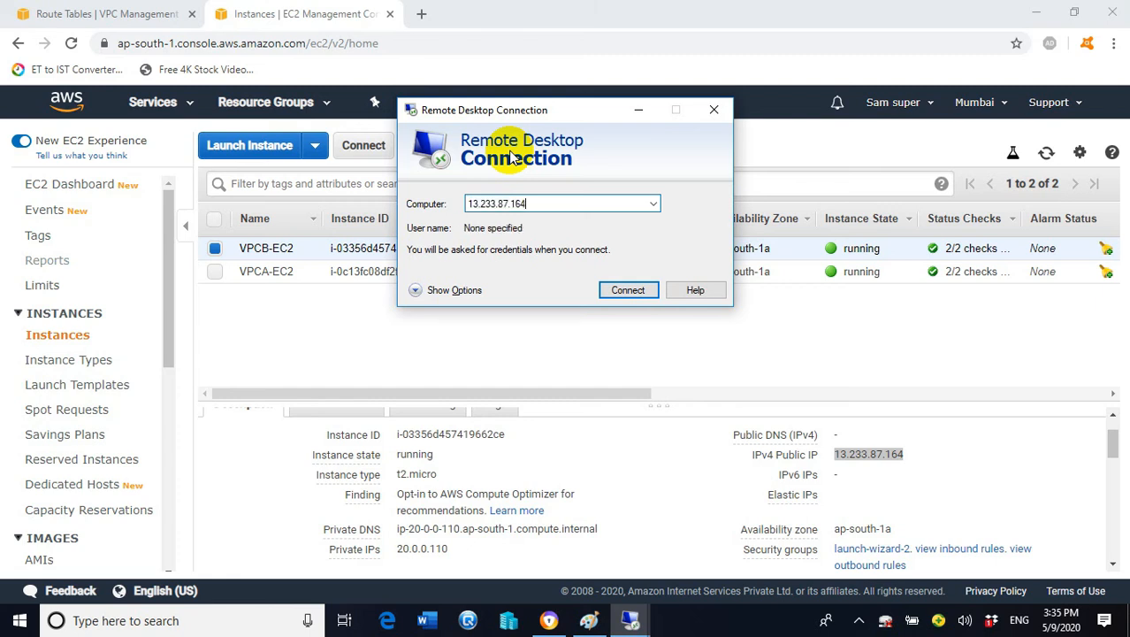
click(638, 291)
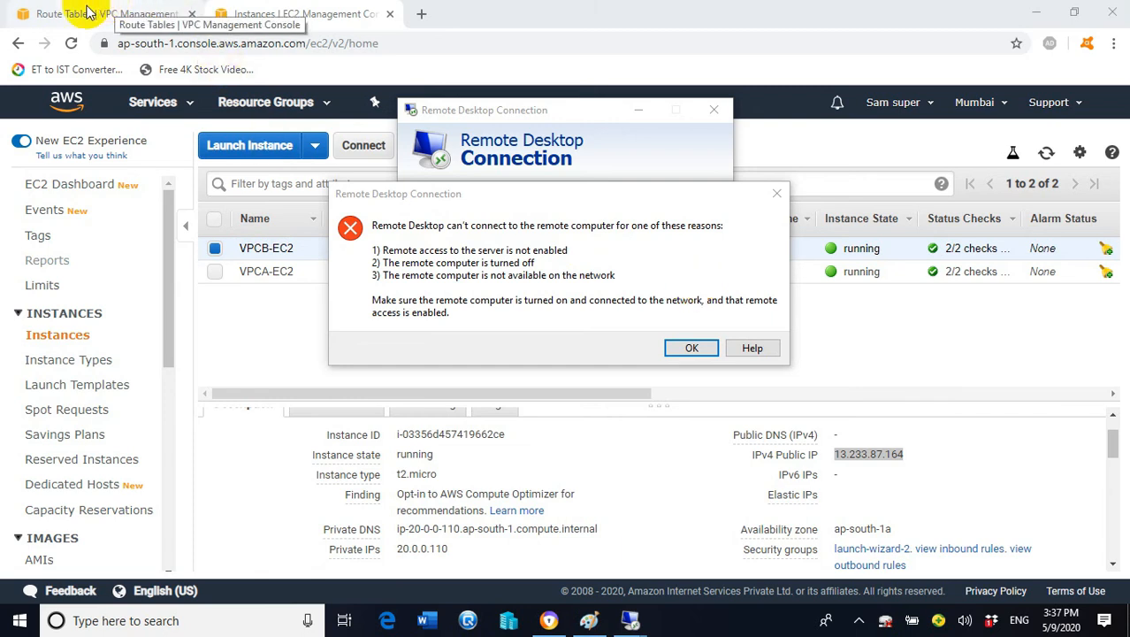
click(84, 16)
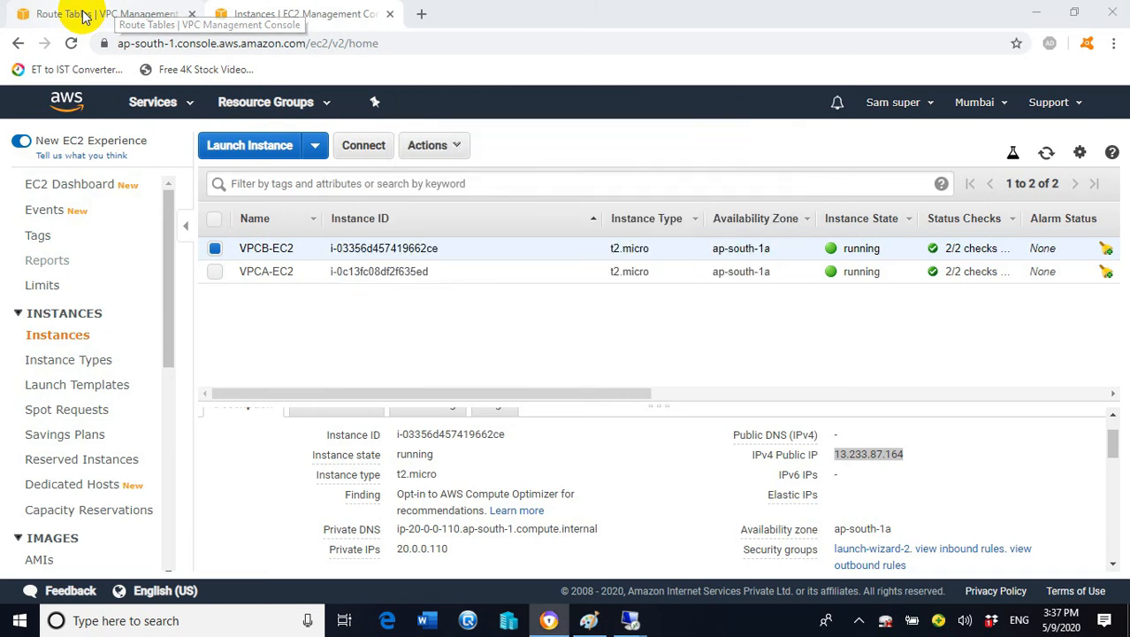
Open the Edit routes page for the VPCb-route route table
scroll(170, 232, up, 2)
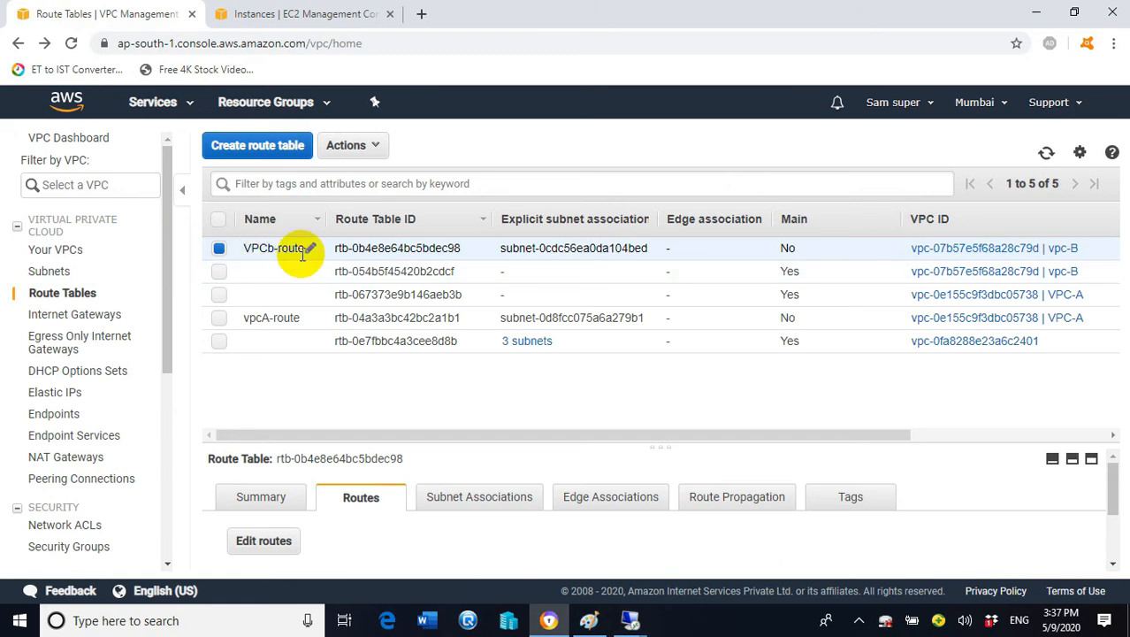
scroll(171, 287, down, 1)
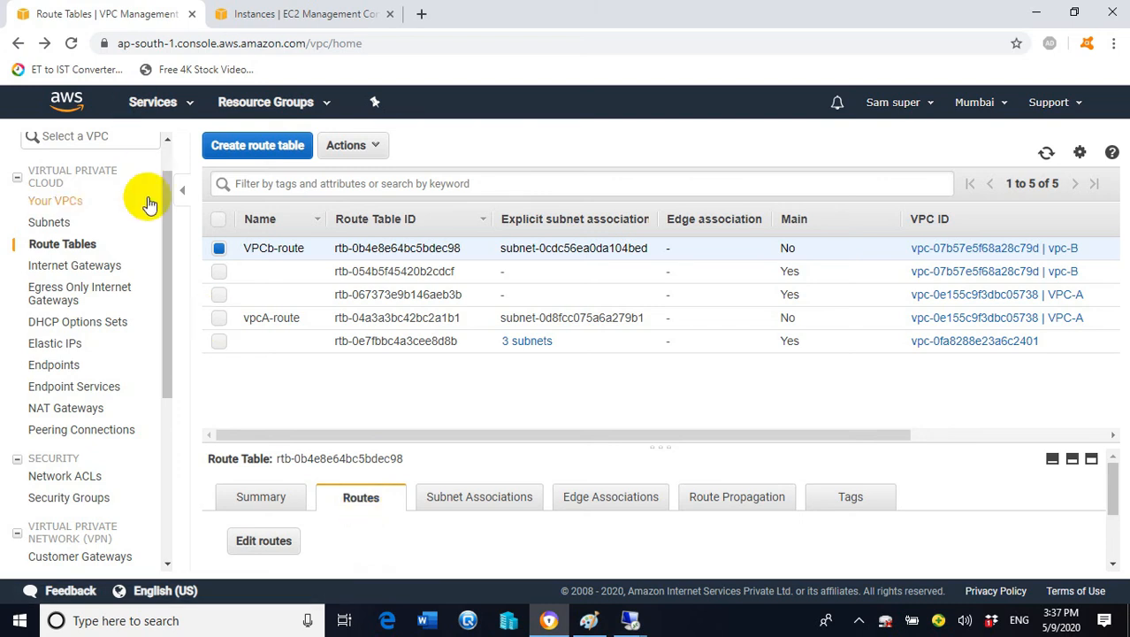
drag(168, 225, 166, 157)
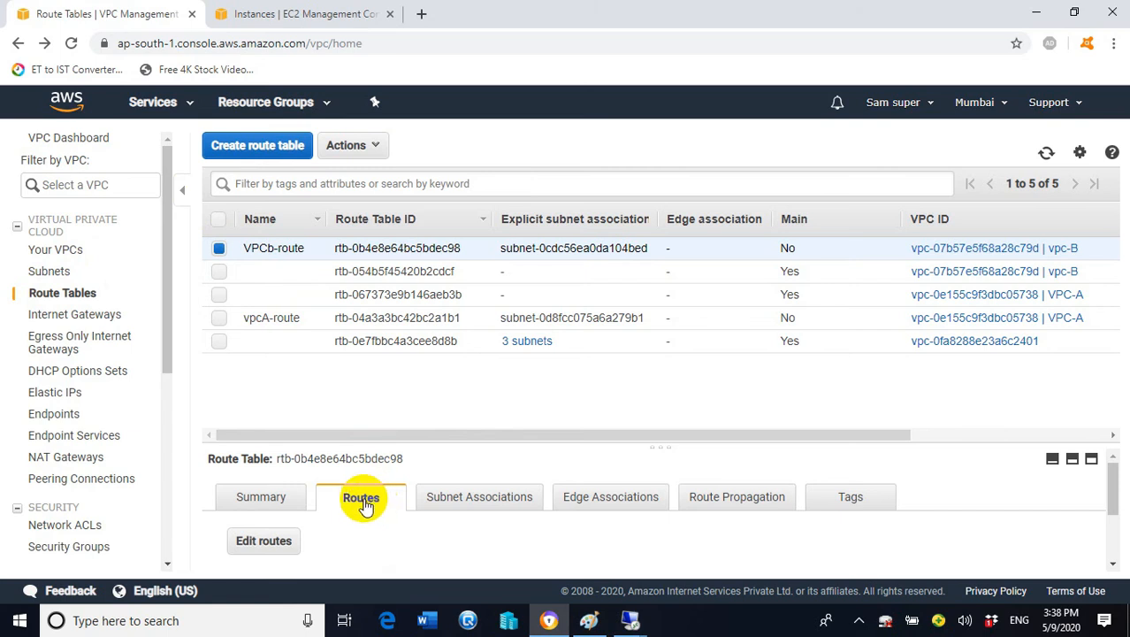
click(281, 545)
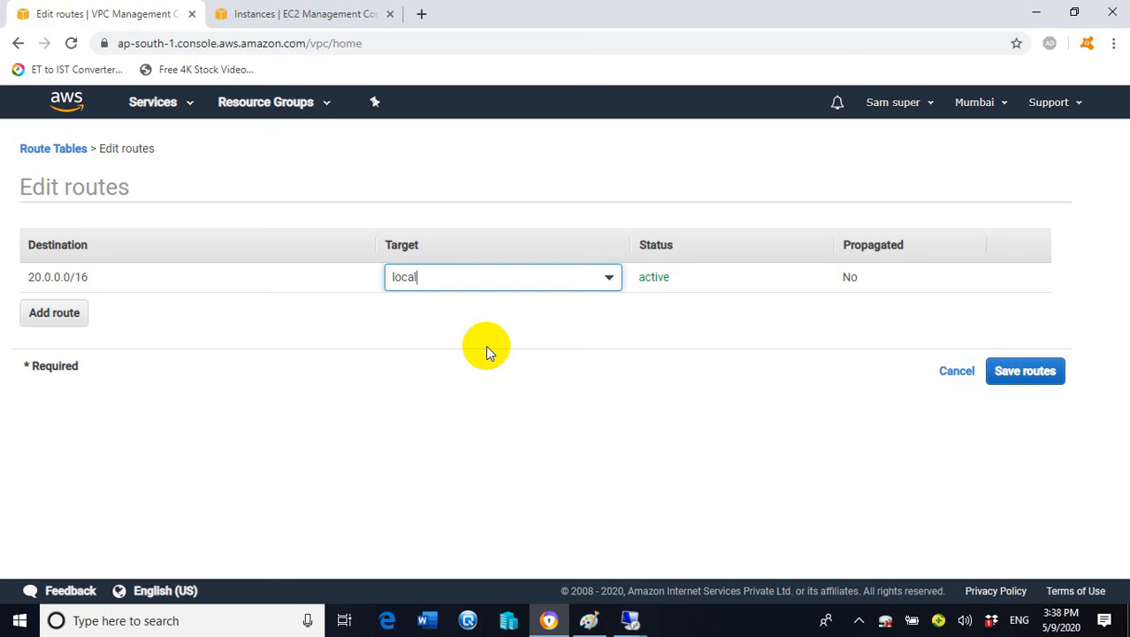
Add a 0.0.0.0/0 route targeting internet gateway vpcb-igw (igw-01f075436543e6b2b) and save it
click(54, 315)
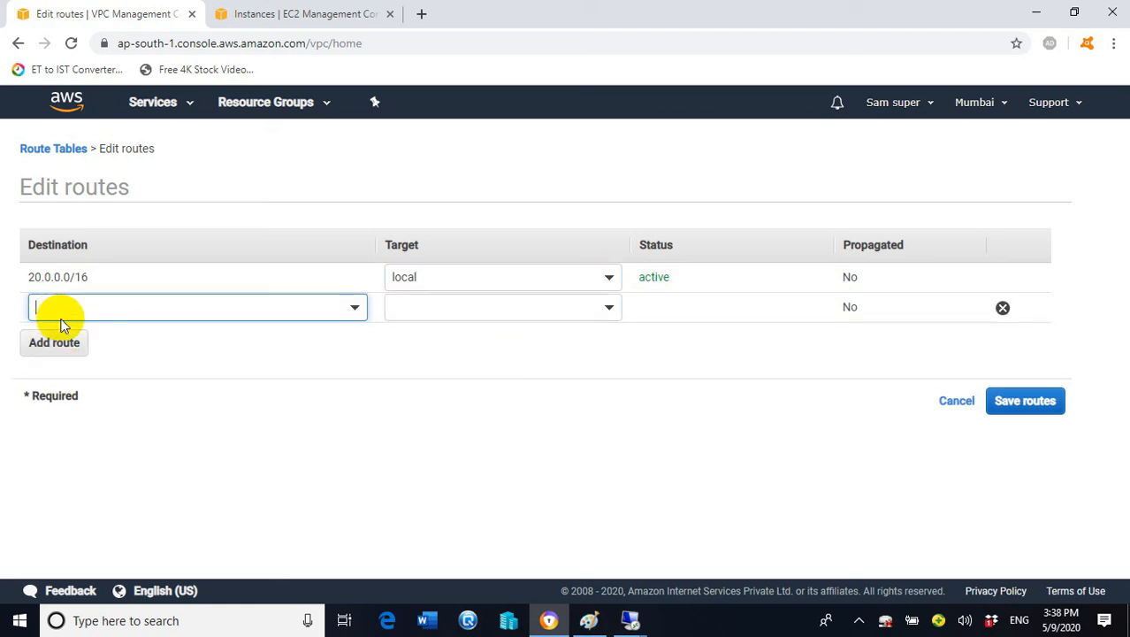
click(106, 307)
text(0.0.0.0/0)
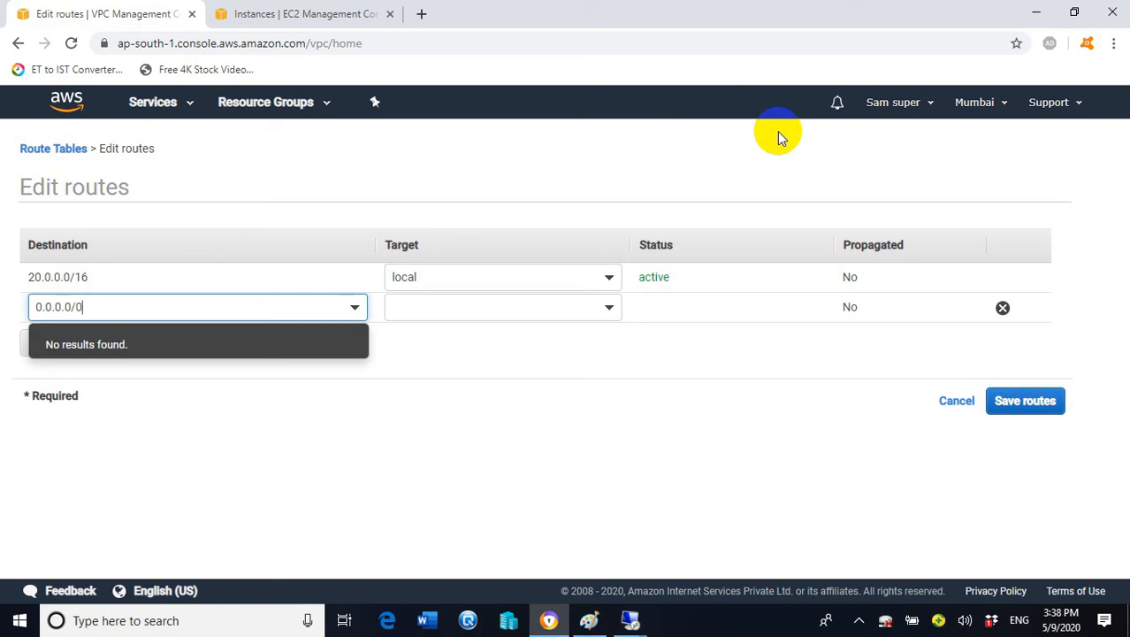
click(757, 322)
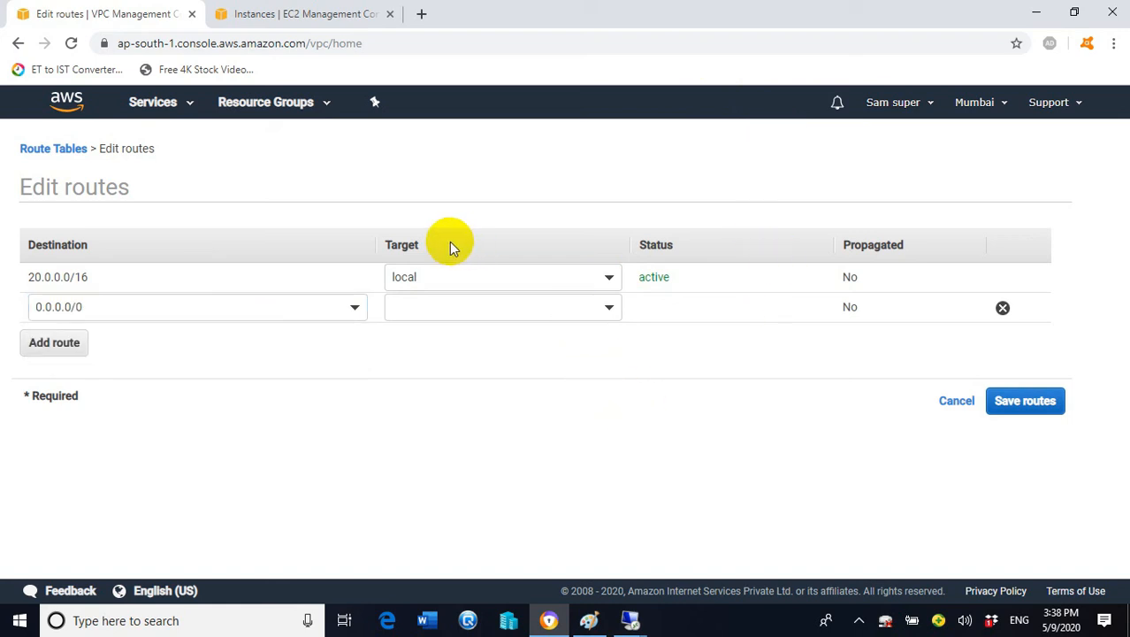
click(598, 306)
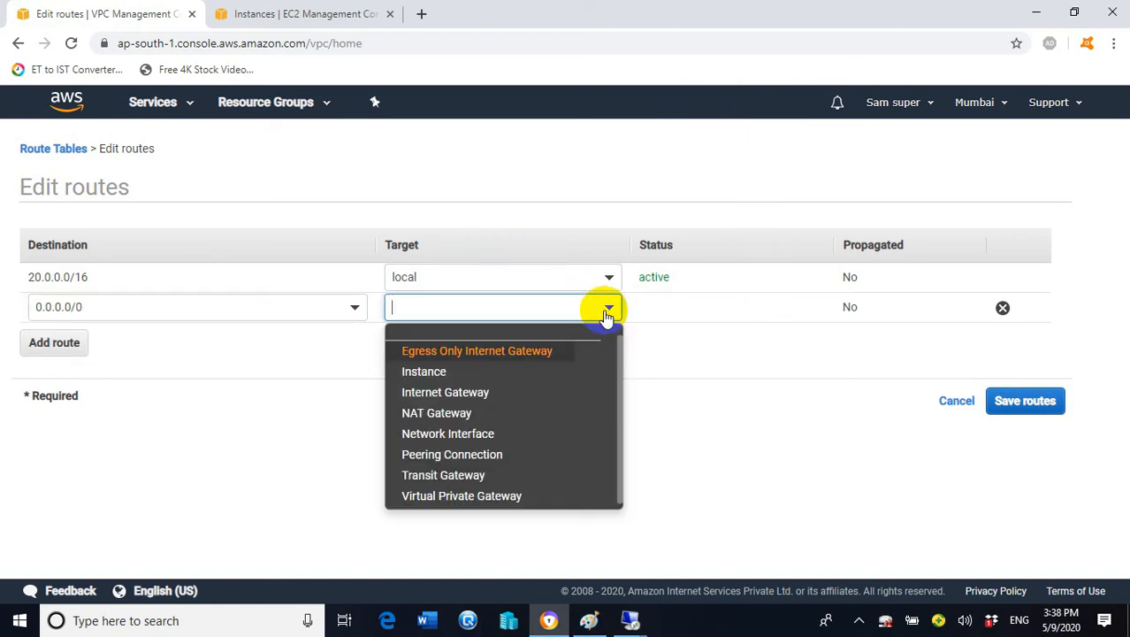
click(471, 394)
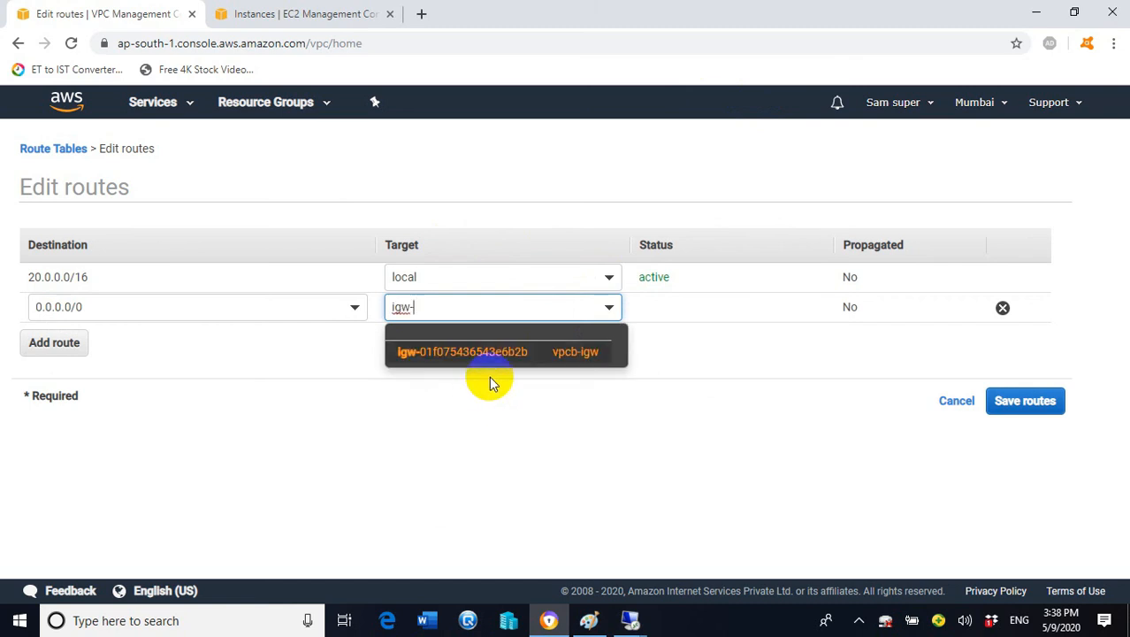
click(587, 363)
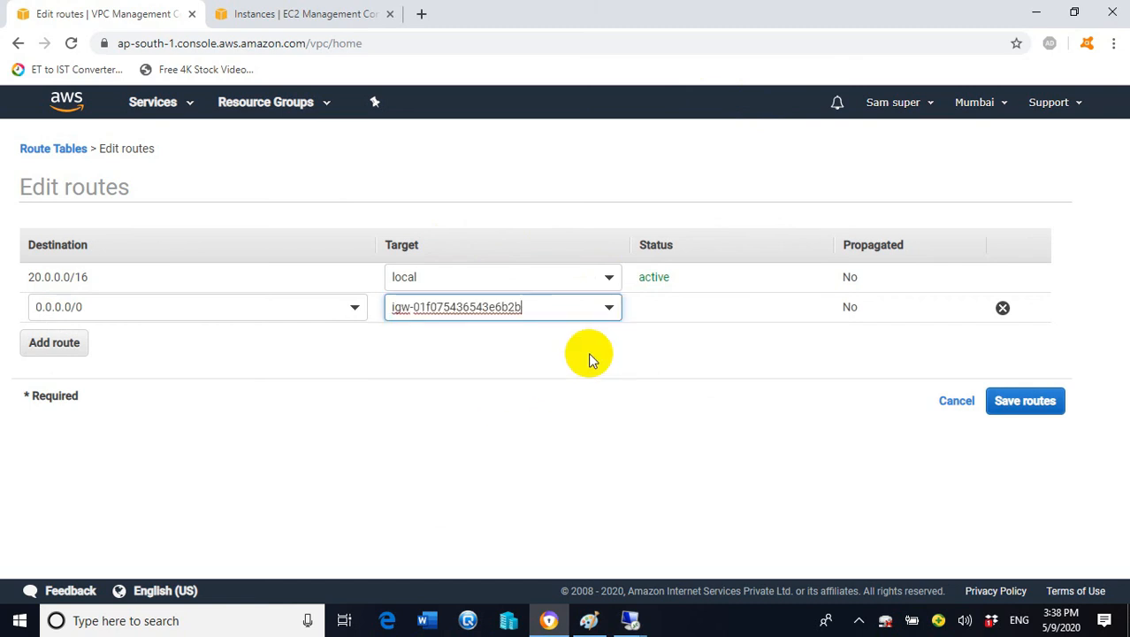
click(1032, 406)
click(779, 295)
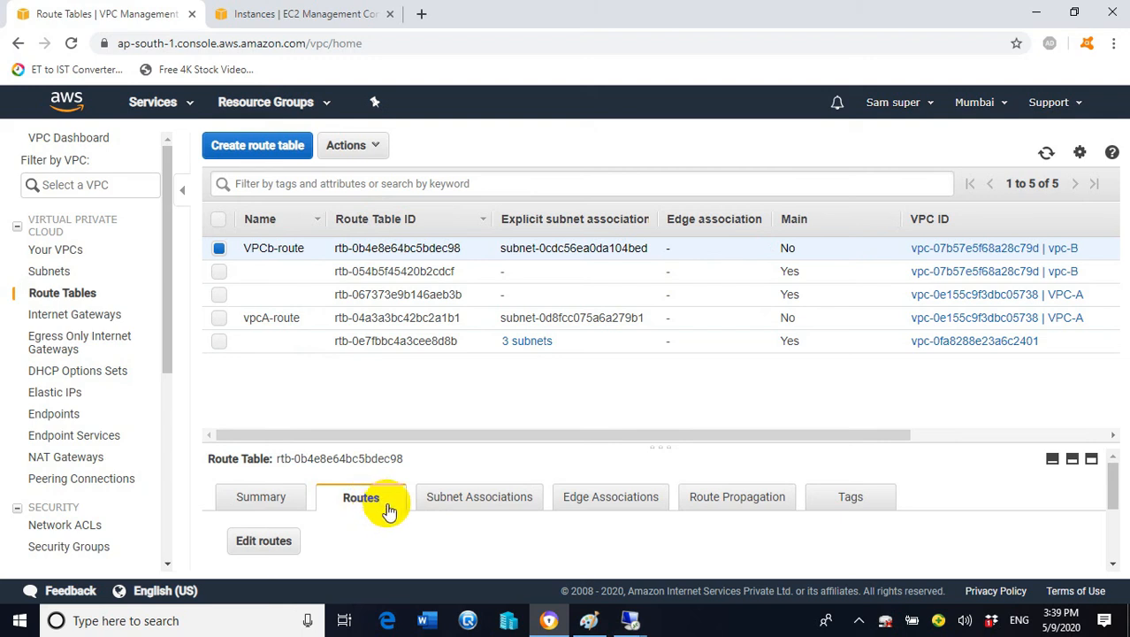
Reconnect Remote Desktop to 13.233.87.164 with user administrator, then return to the EC2 console
click(295, 11)
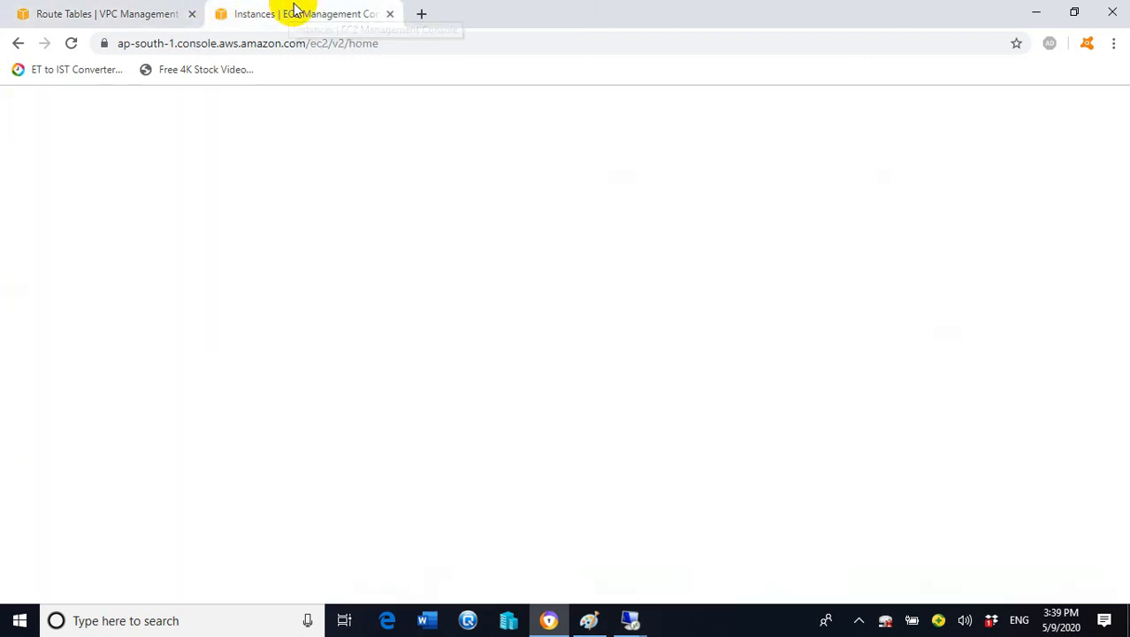
mouse_move(651, 617)
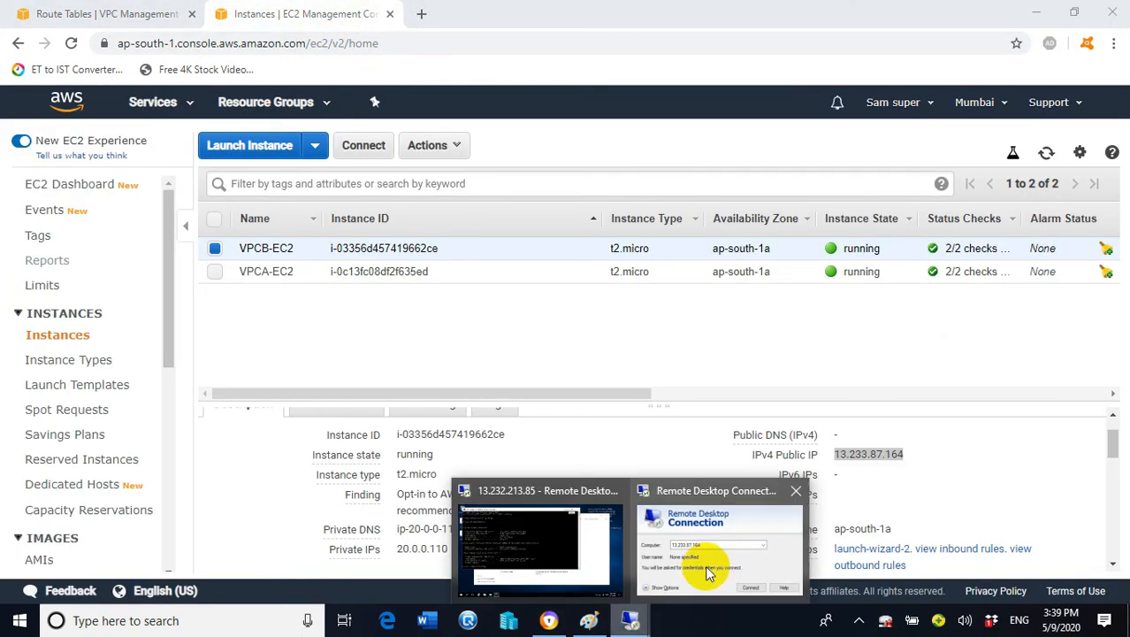
click(714, 511)
click(690, 348)
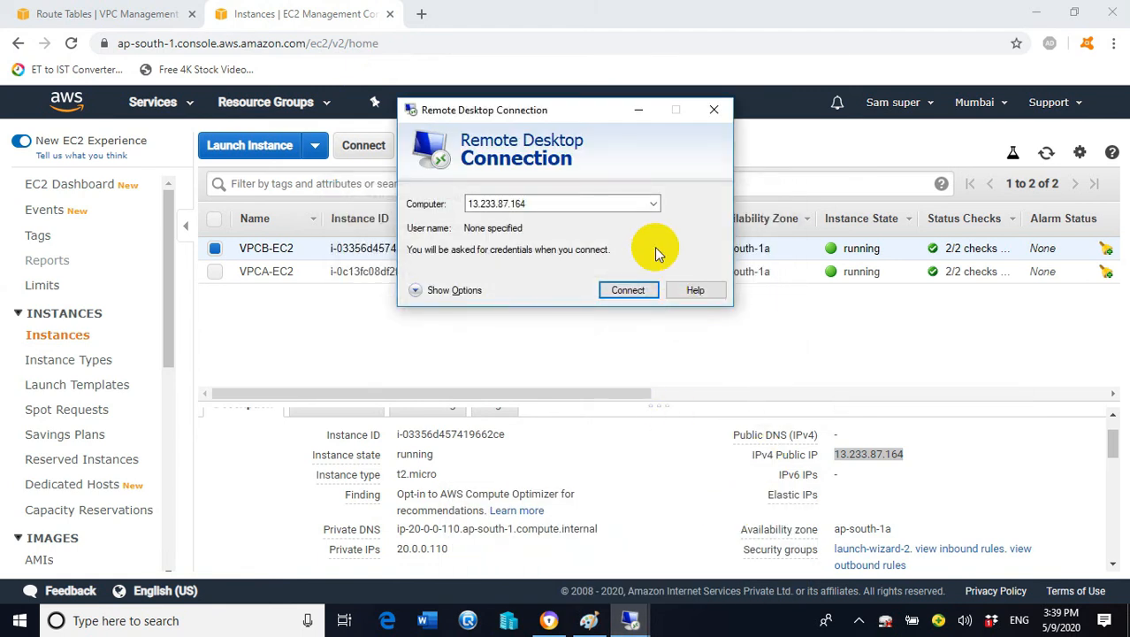
click(627, 290)
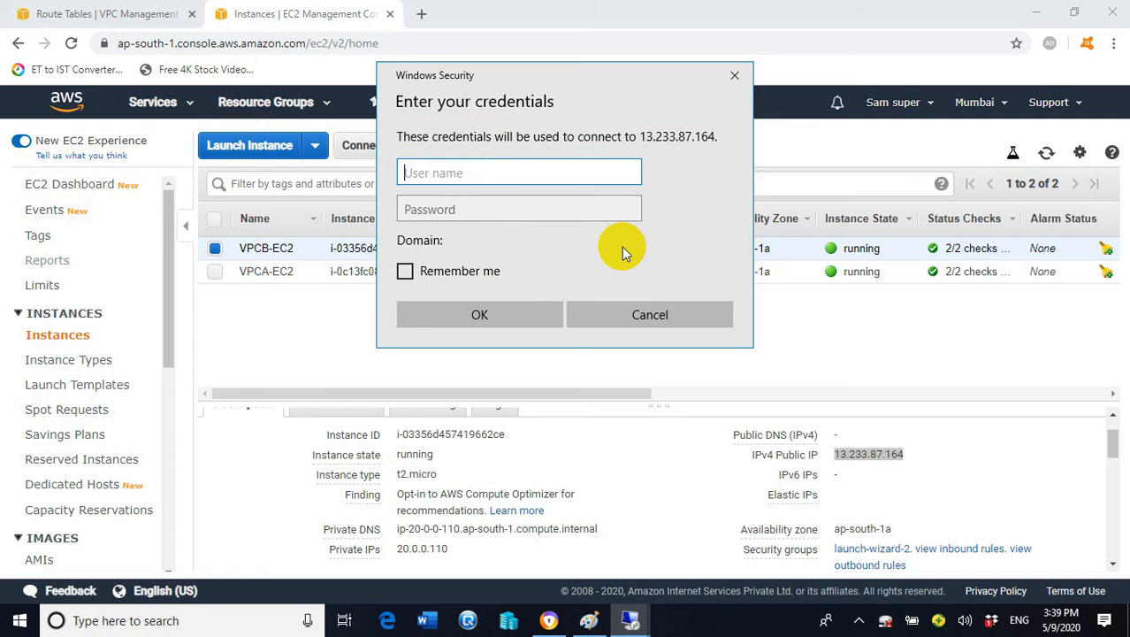
text(administrator)
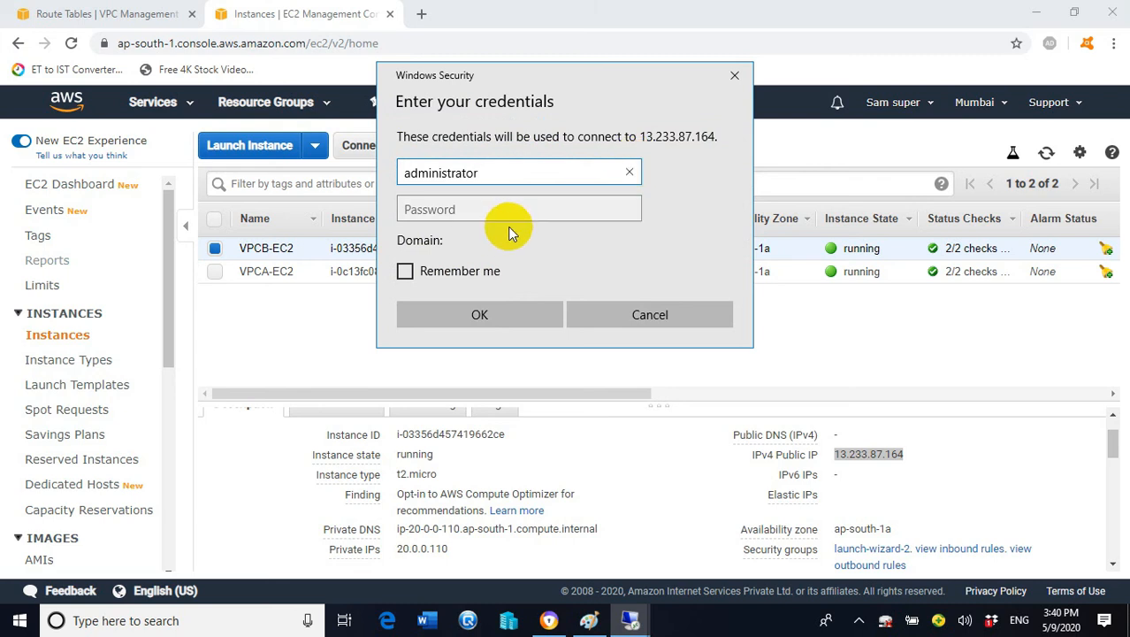
click(298, 327)
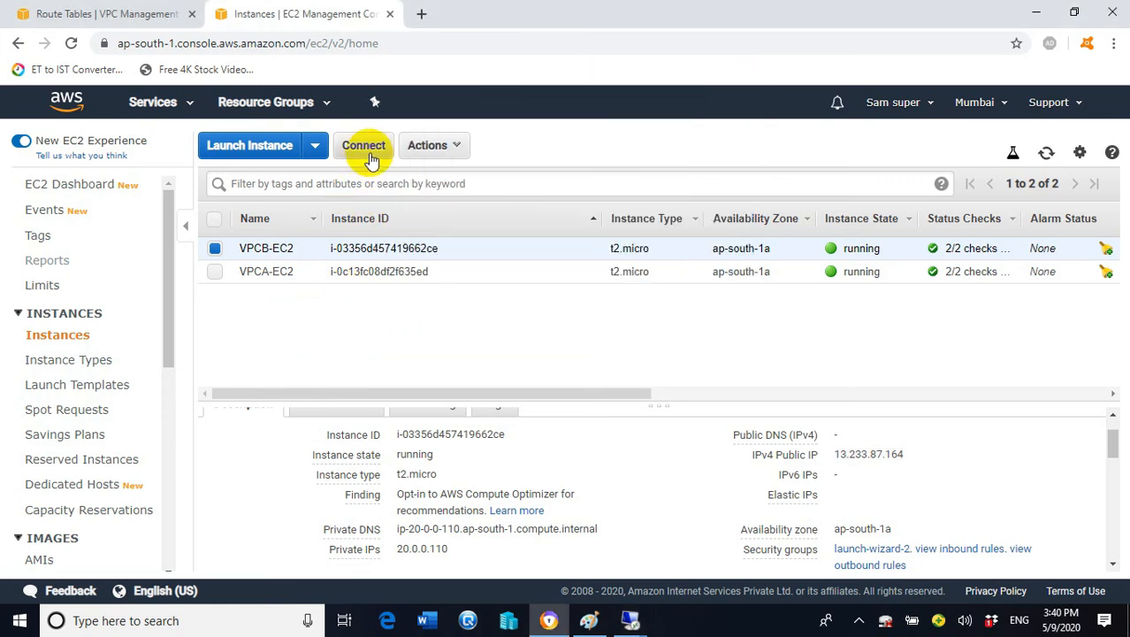
click(366, 147)
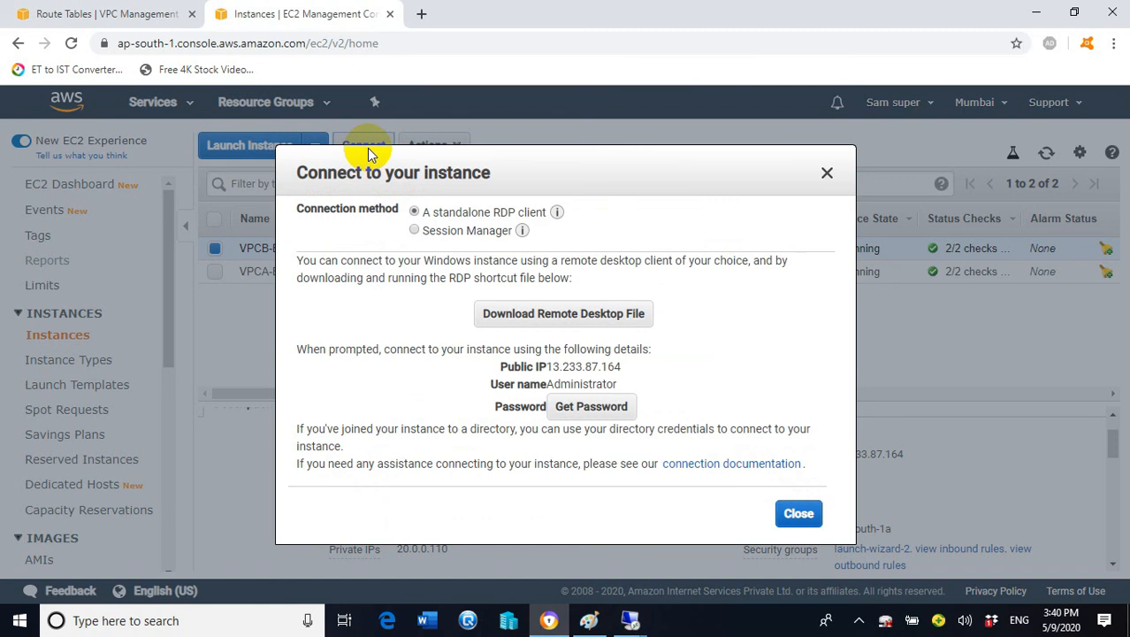
Decrypt VPCB-EC2's administrator password using webserverkey.pem and copy it
click(606, 408)
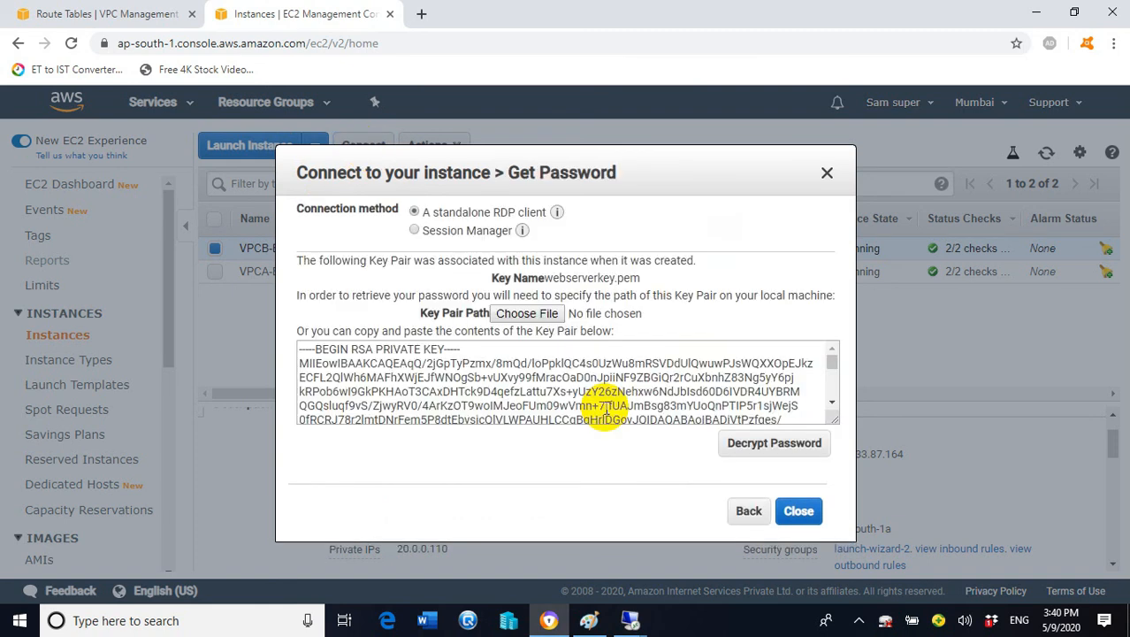
click(541, 315)
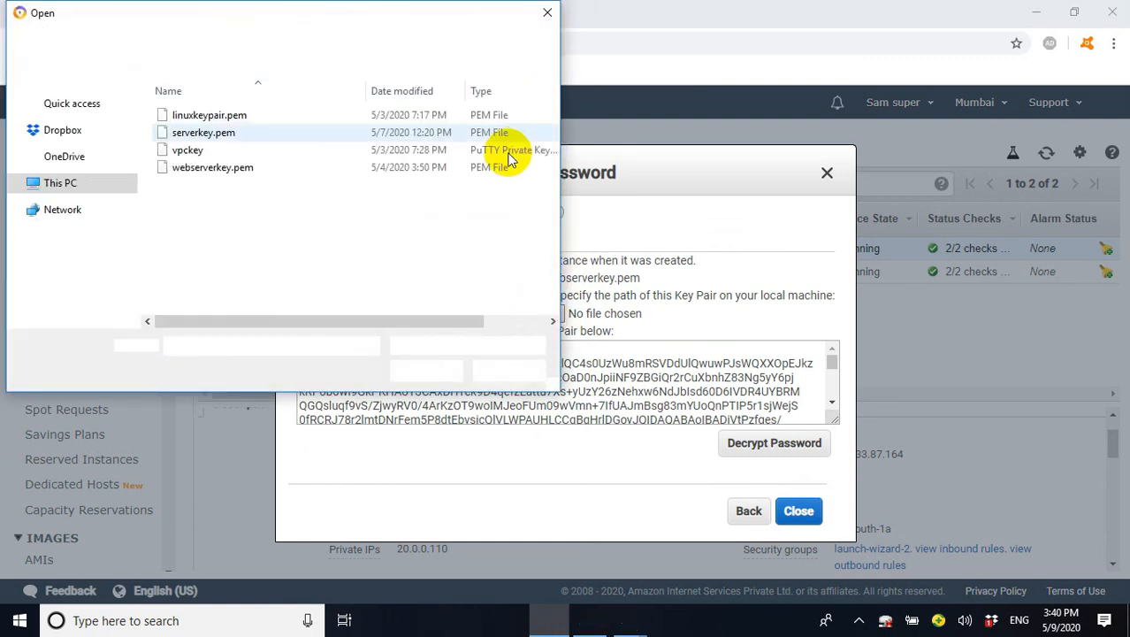
click(230, 170)
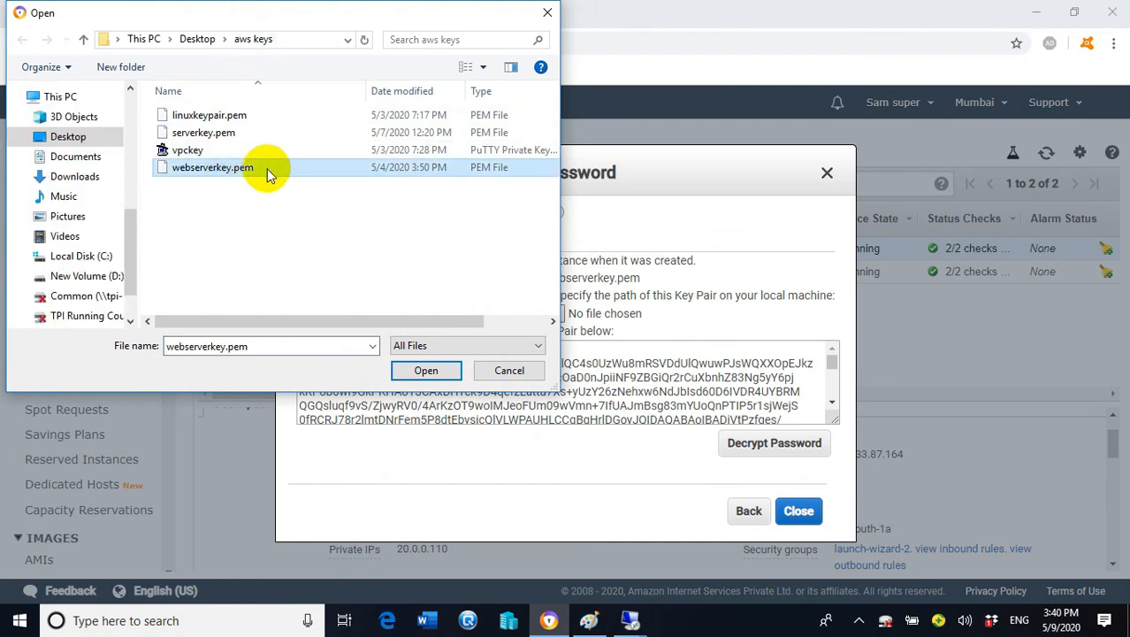
double_click(247, 168)
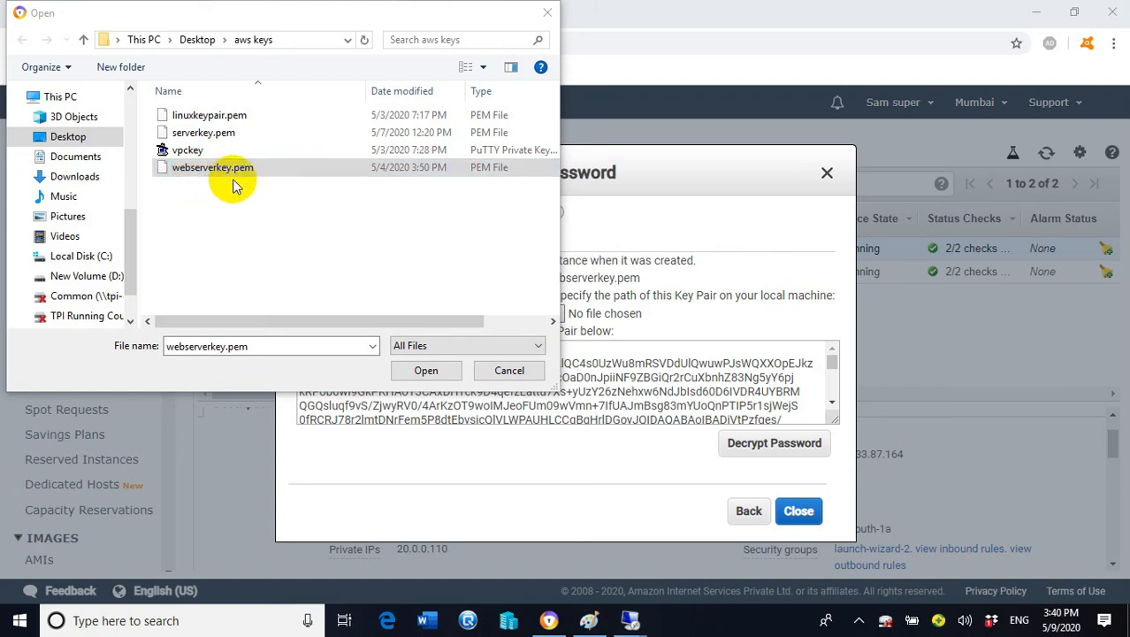
click(245, 174)
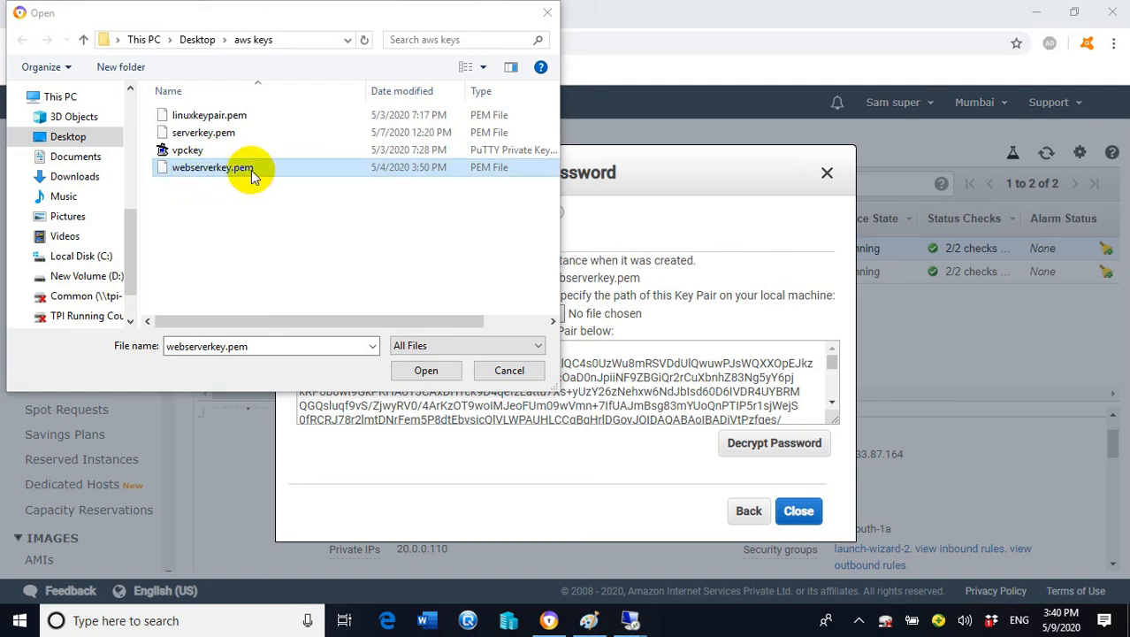
click(426, 371)
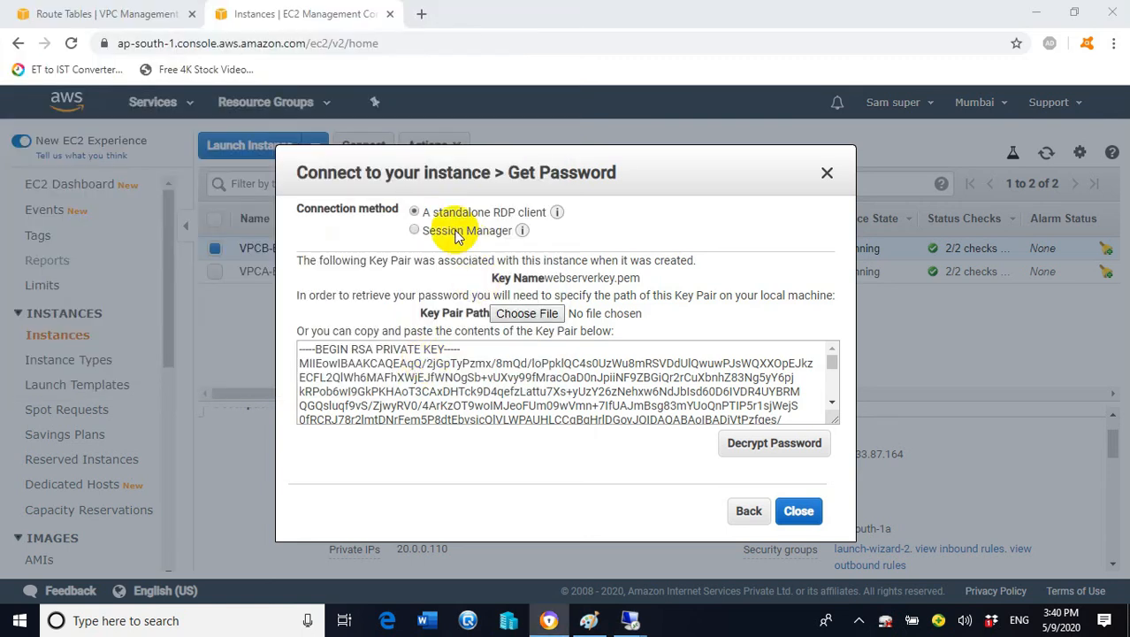
click(808, 447)
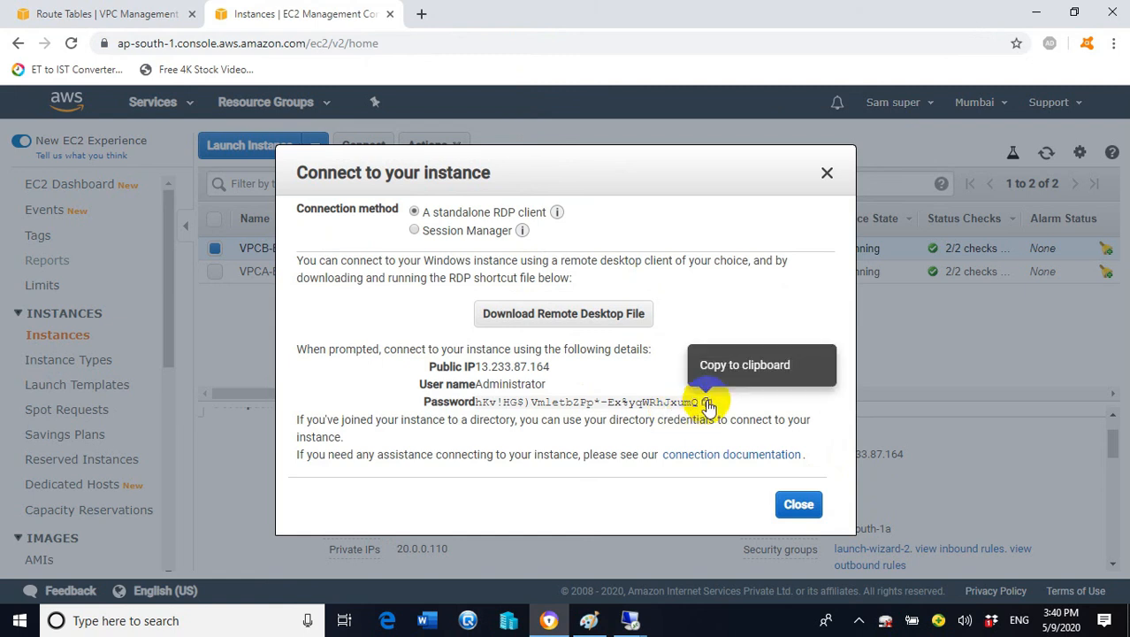
click(707, 402)
Paste the password to sign in to 13.233.87.164 and accept the certificate warning
mouse_move(631, 621)
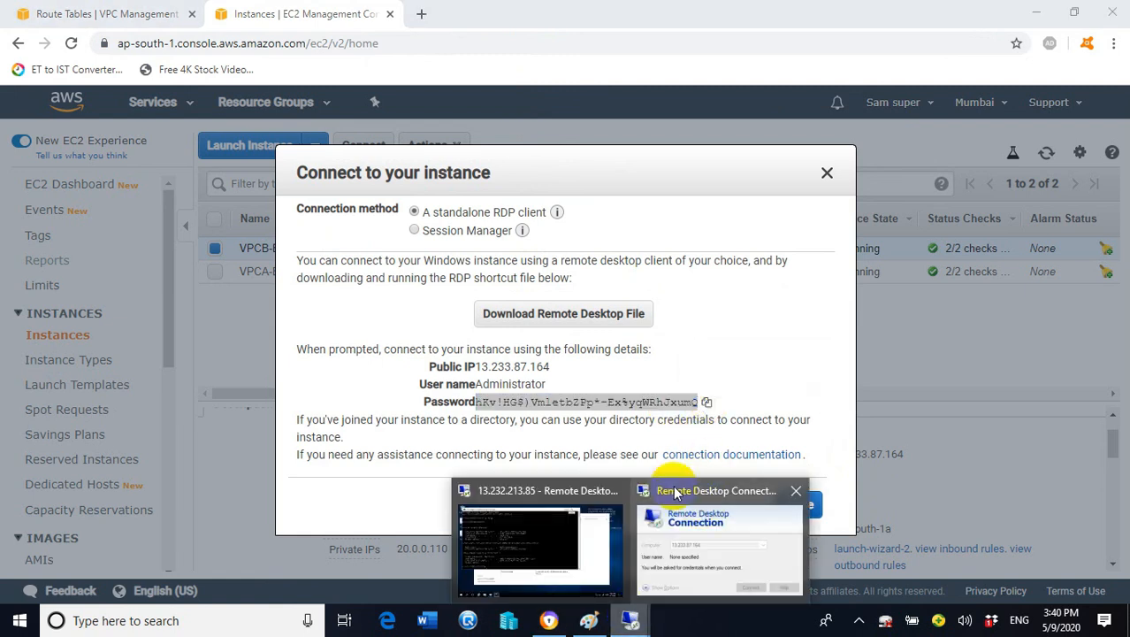
click(689, 504)
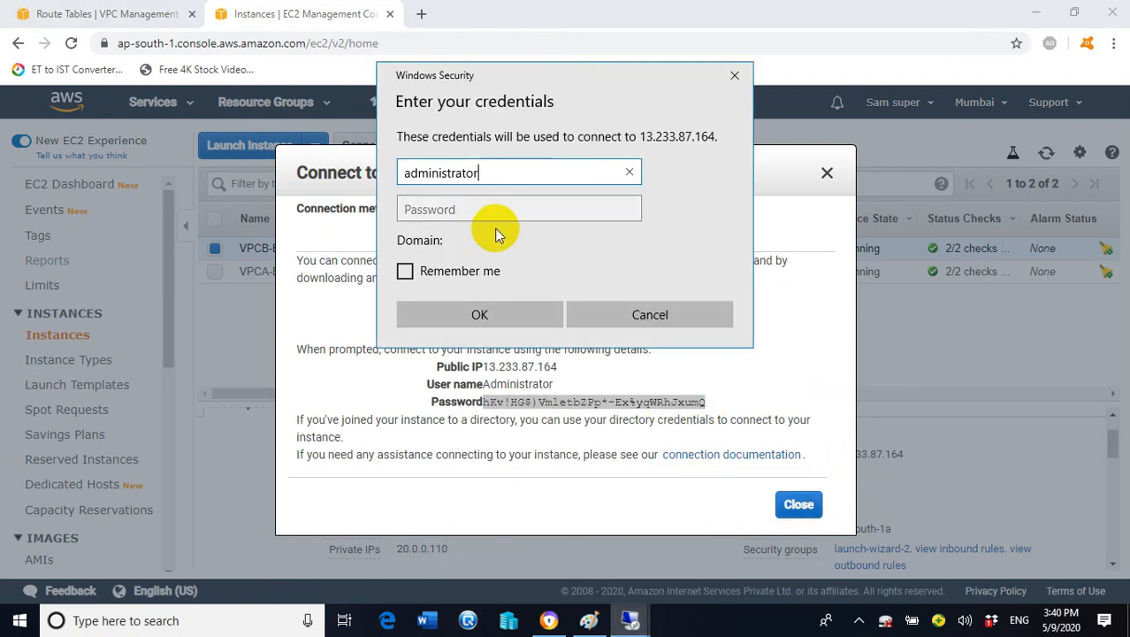
click(511, 208)
key(ctrl+v)
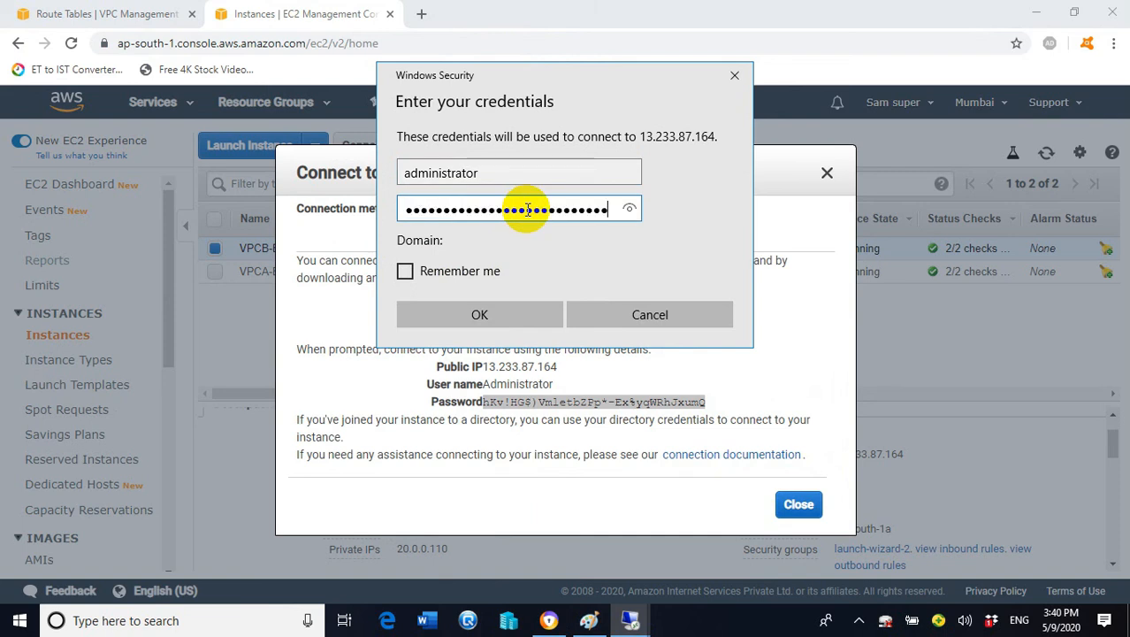
click(532, 316)
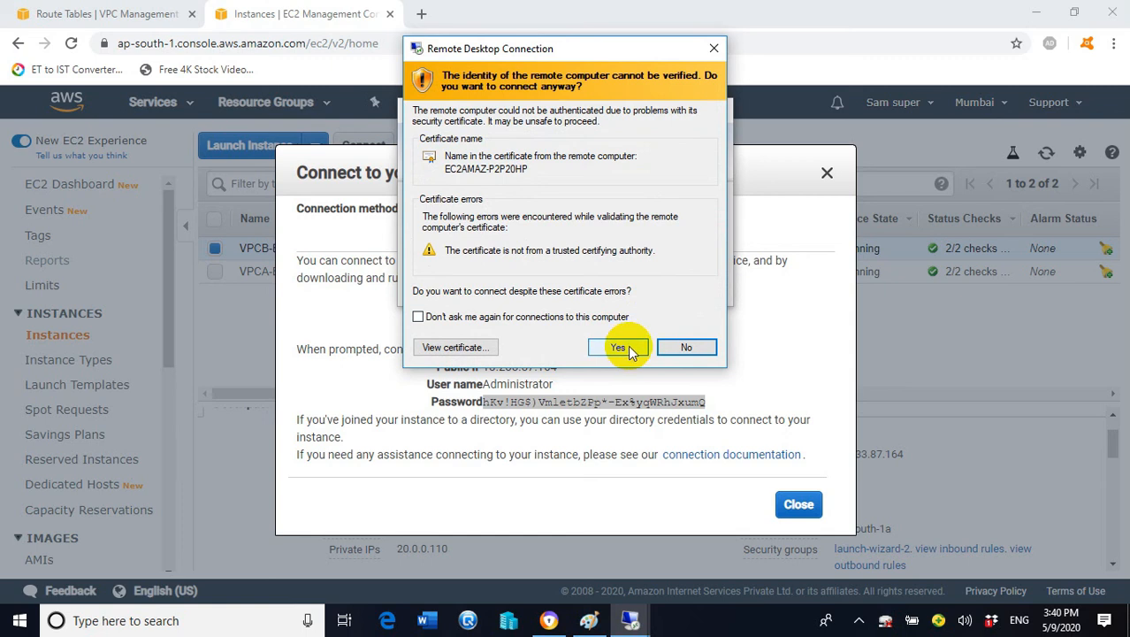
click(619, 347)
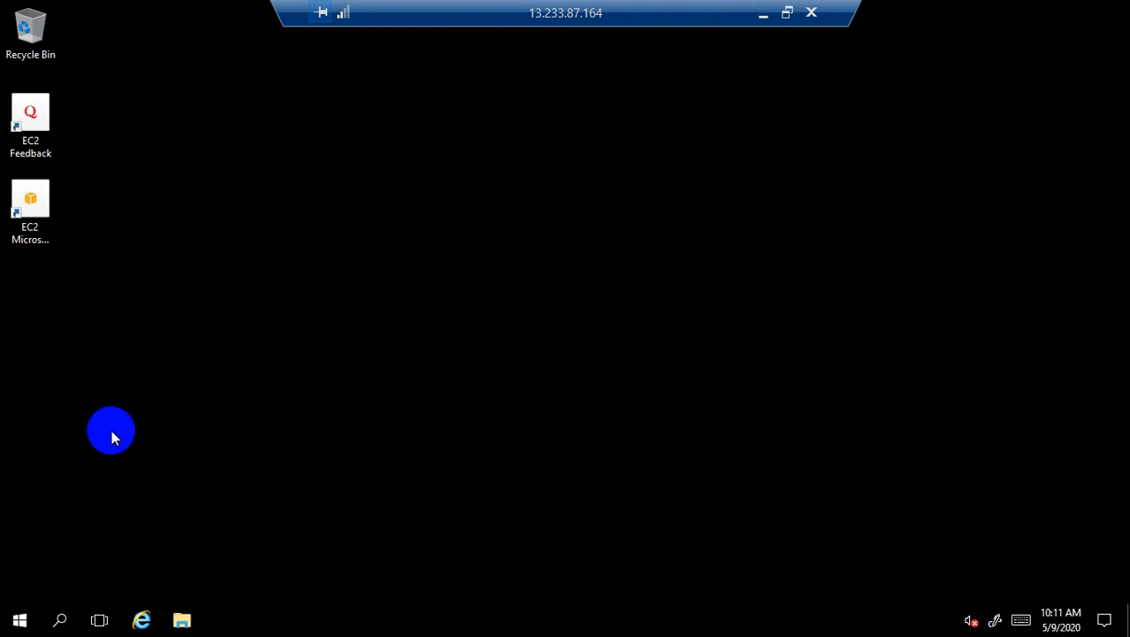
key(super+r)
Open the Windows Firewall settings by running firewall.cpl
key(super+x)
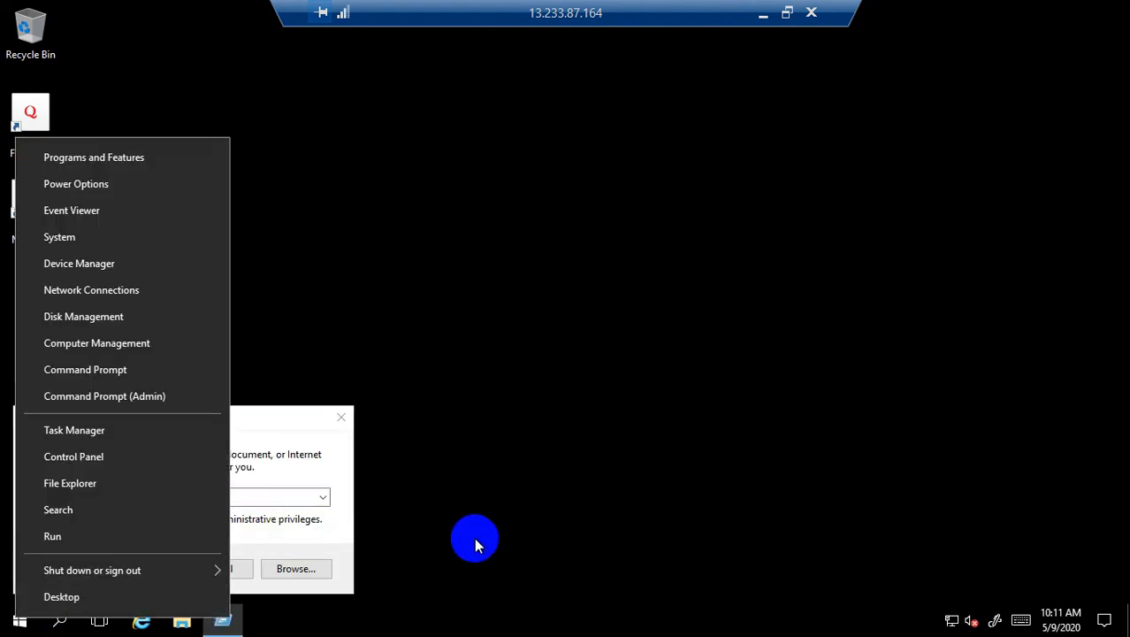
click(254, 451)
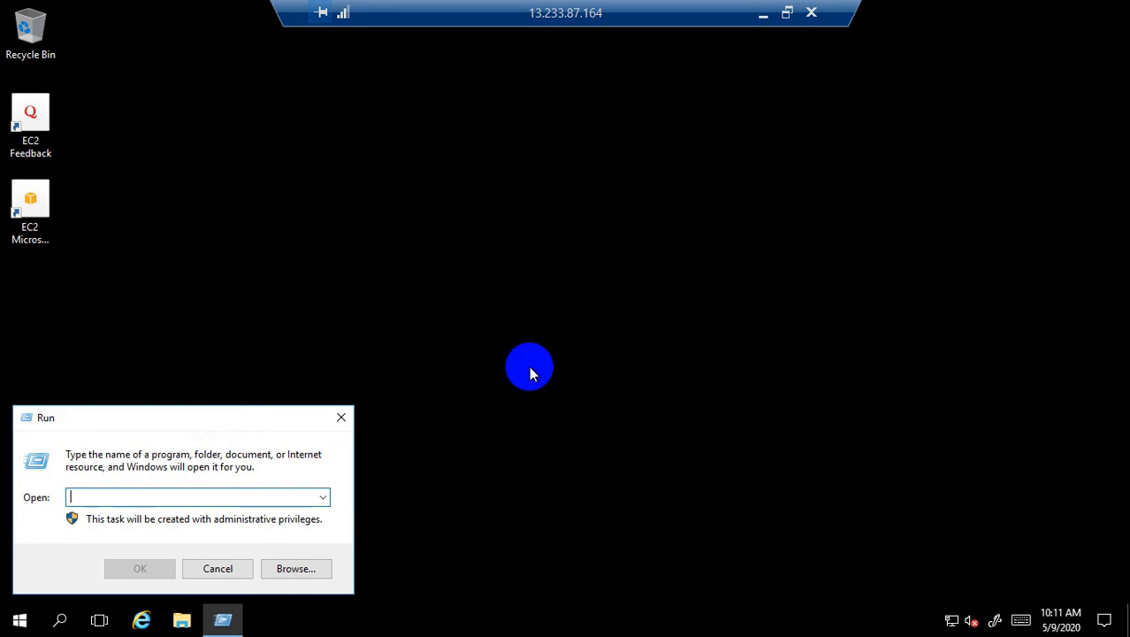
text(firewall.cp)
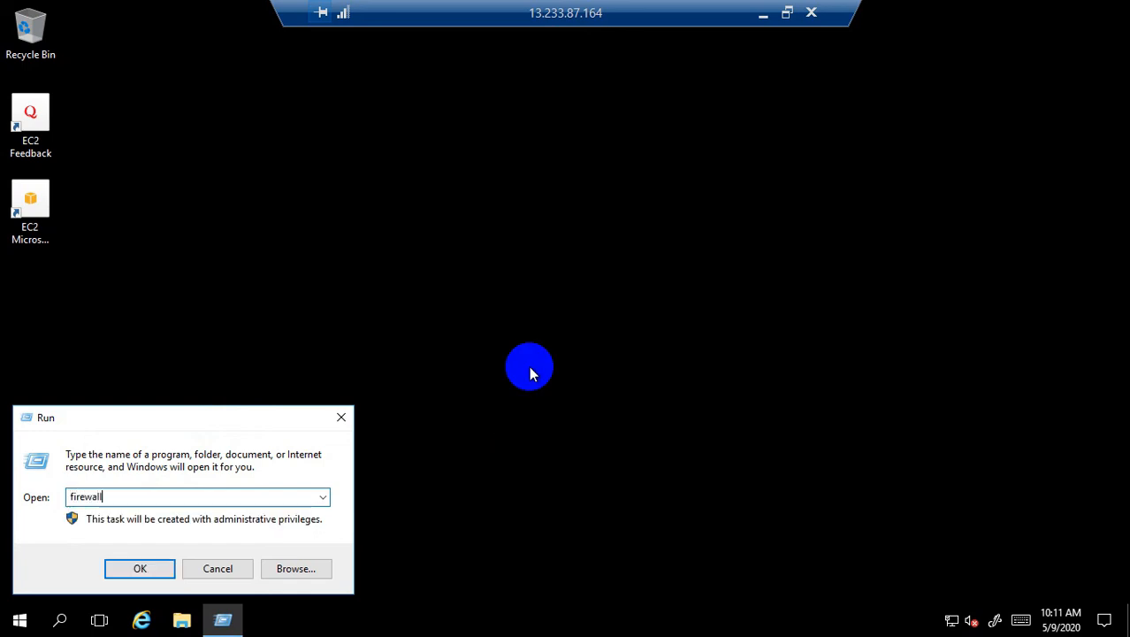
text(l)
click(149, 570)
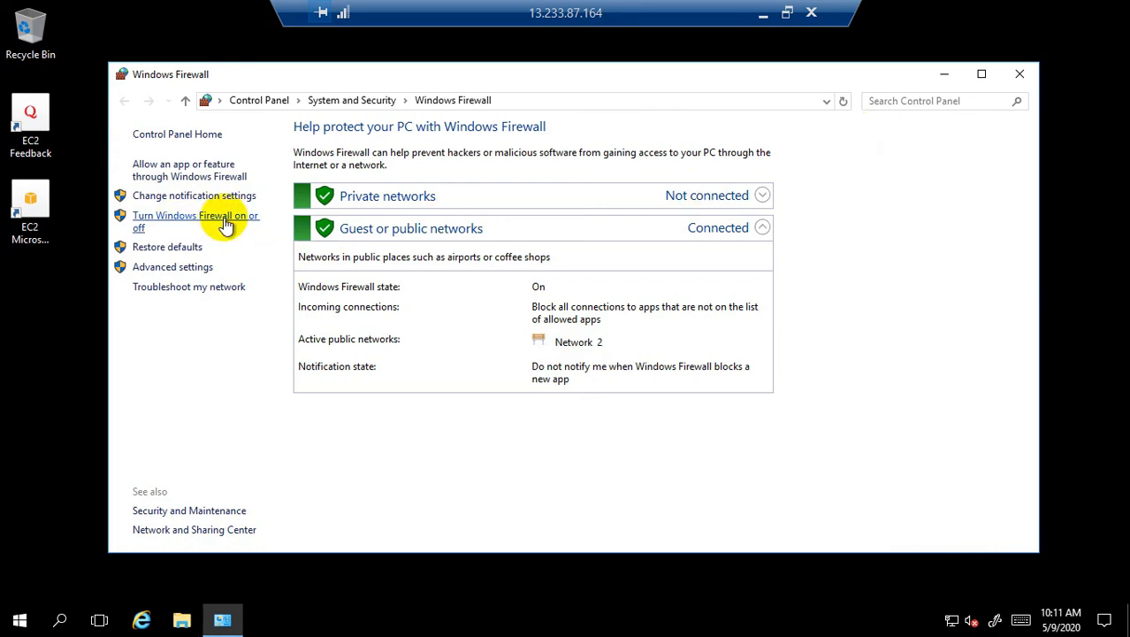
Turn off Windows Firewall for both private and public networks and apply
click(225, 221)
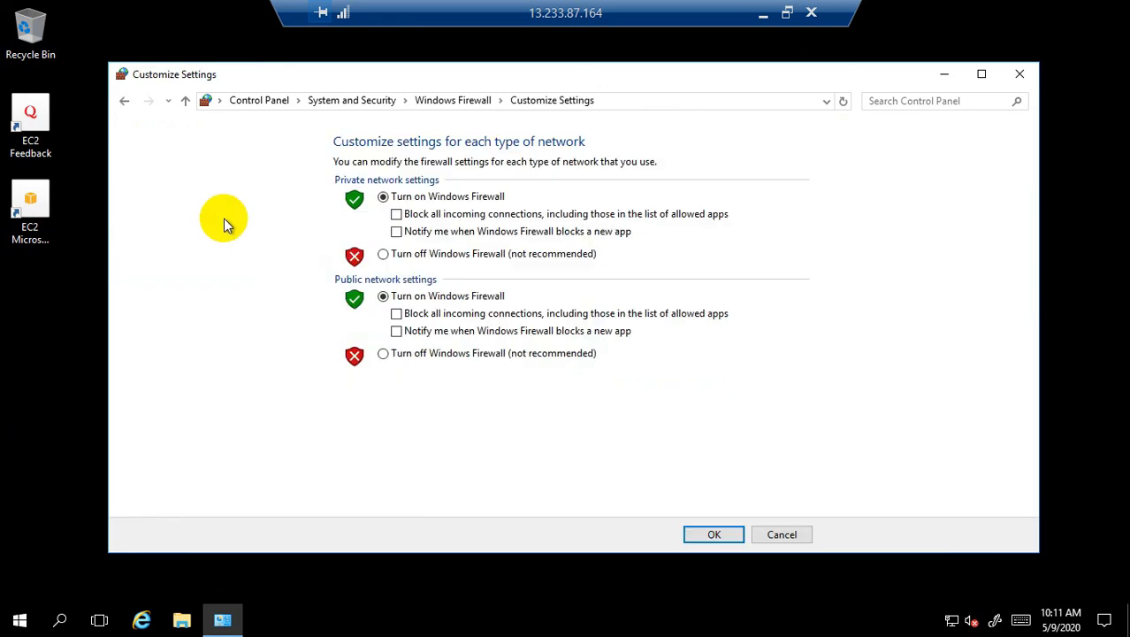
click(383, 254)
click(383, 353)
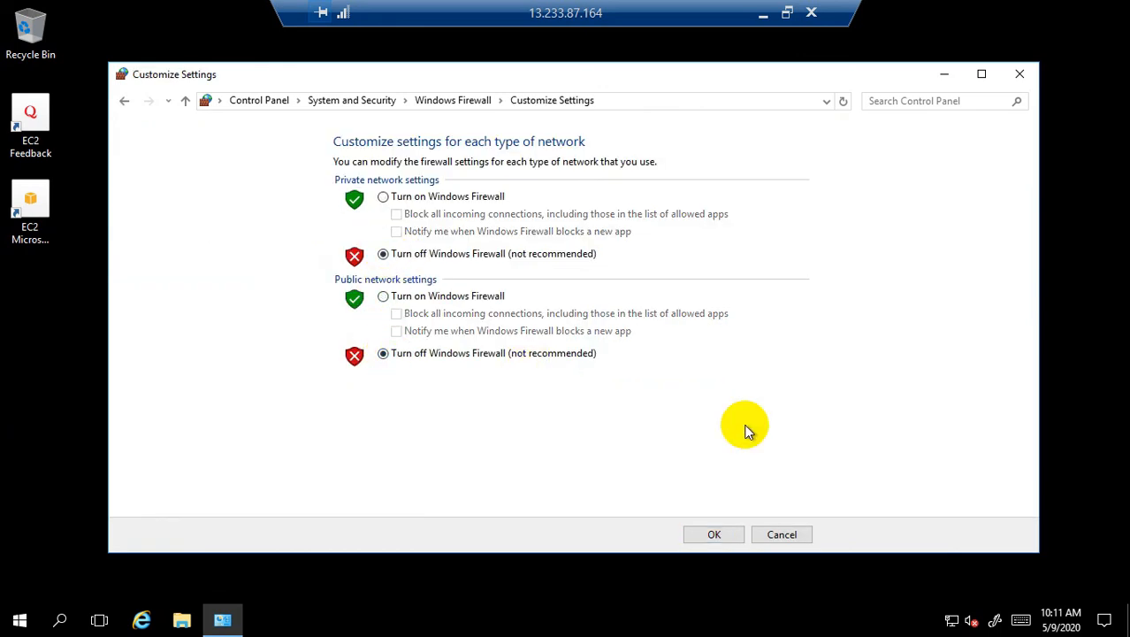
click(716, 535)
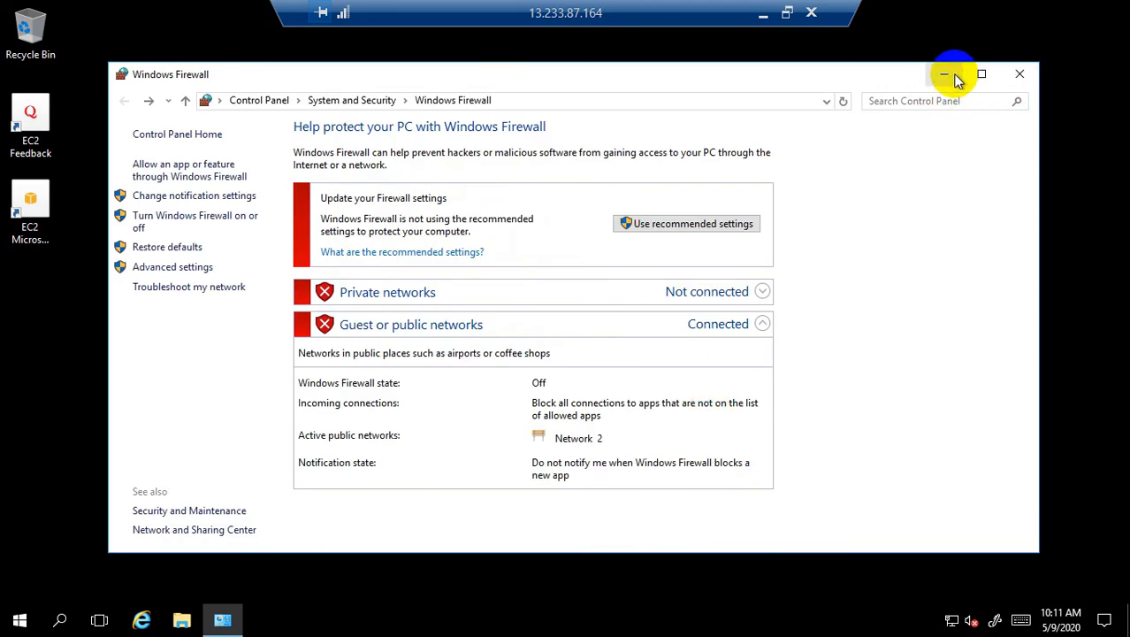
Launch a command prompt with cmd and reposition its window
right_click(19, 620)
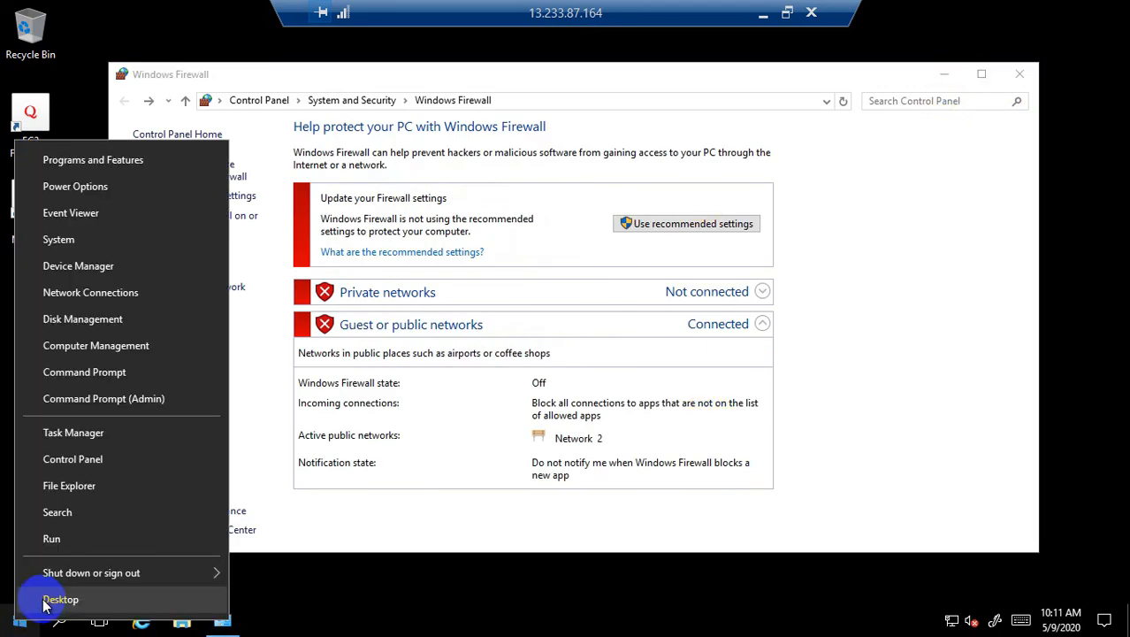
click(57, 543)
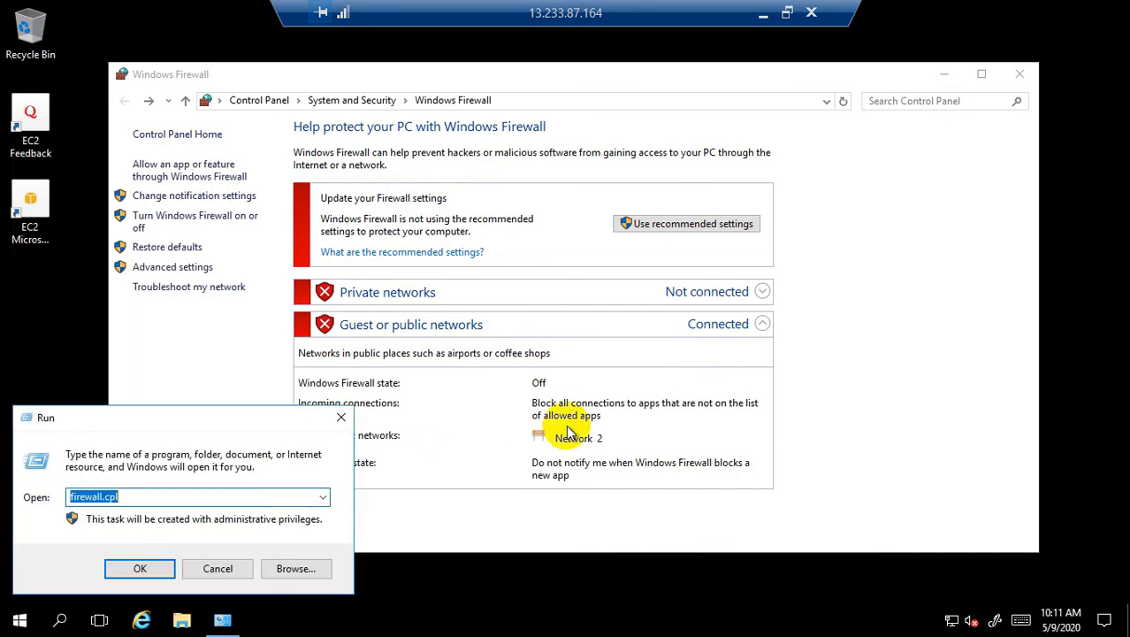
text(cmd)
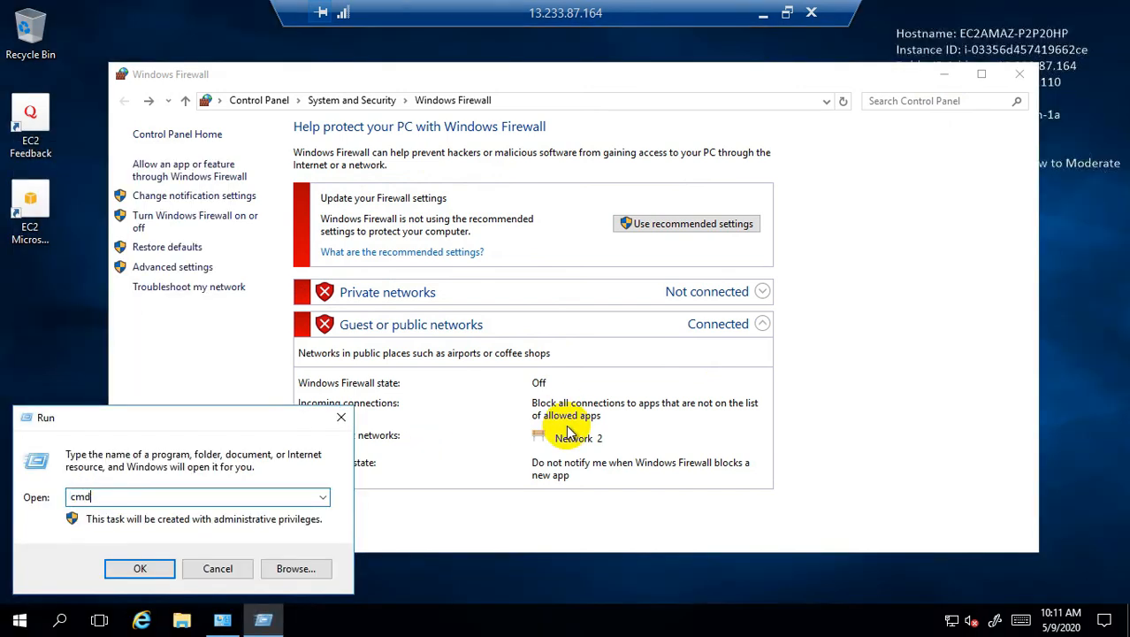
key(Return)
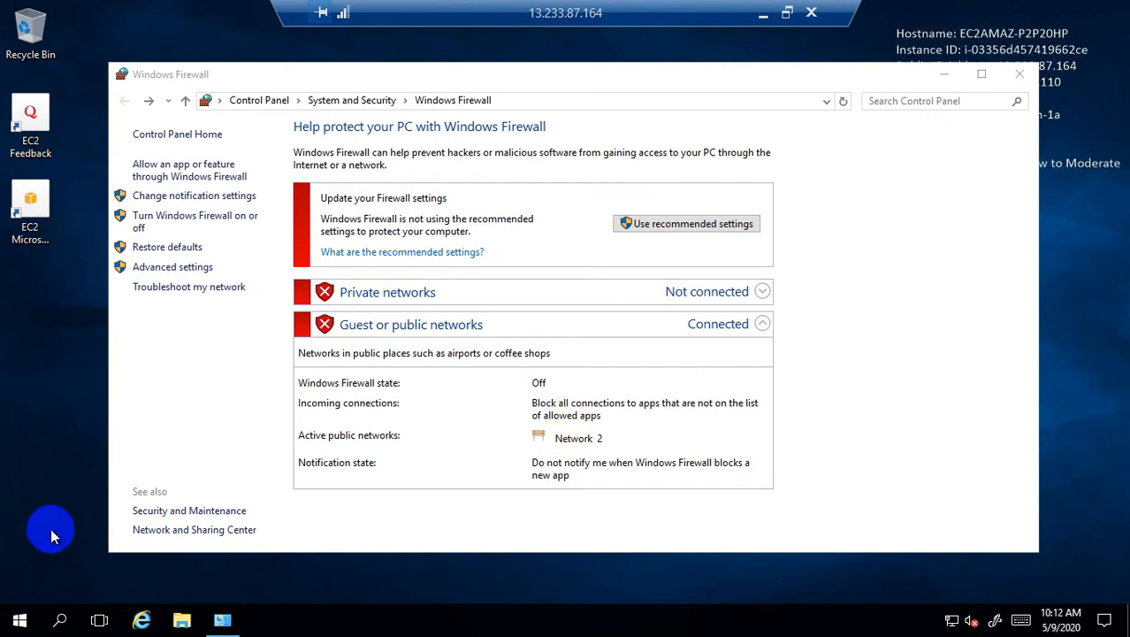
right_click(20, 621)
click(521, 332)
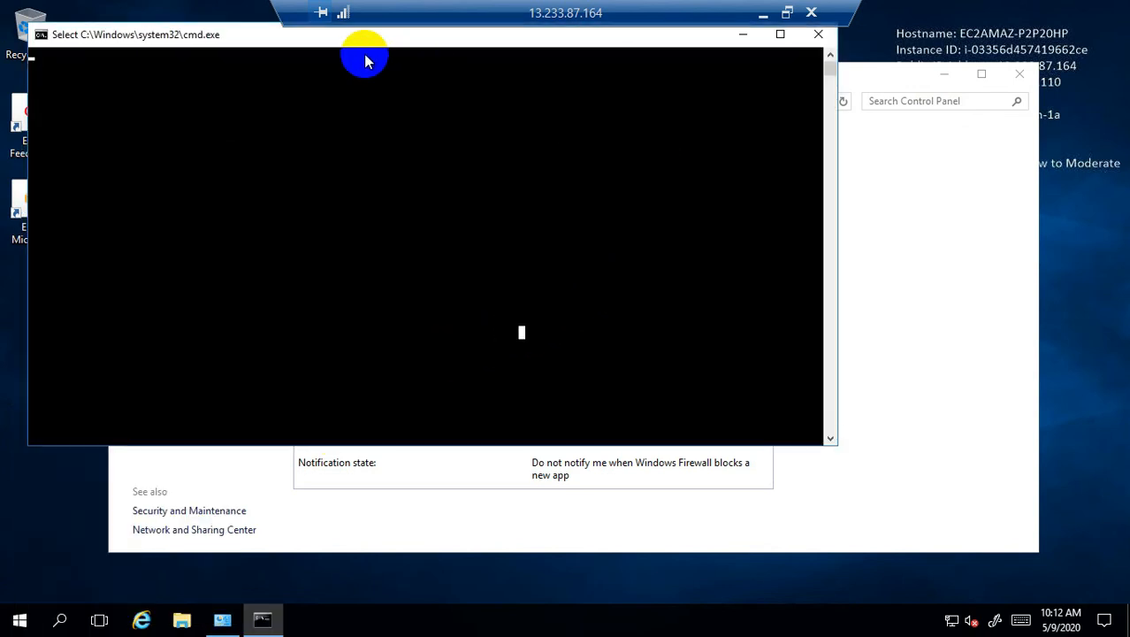
drag(279, 40, 549, 263)
click(550, 262)
right_click(555, 255)
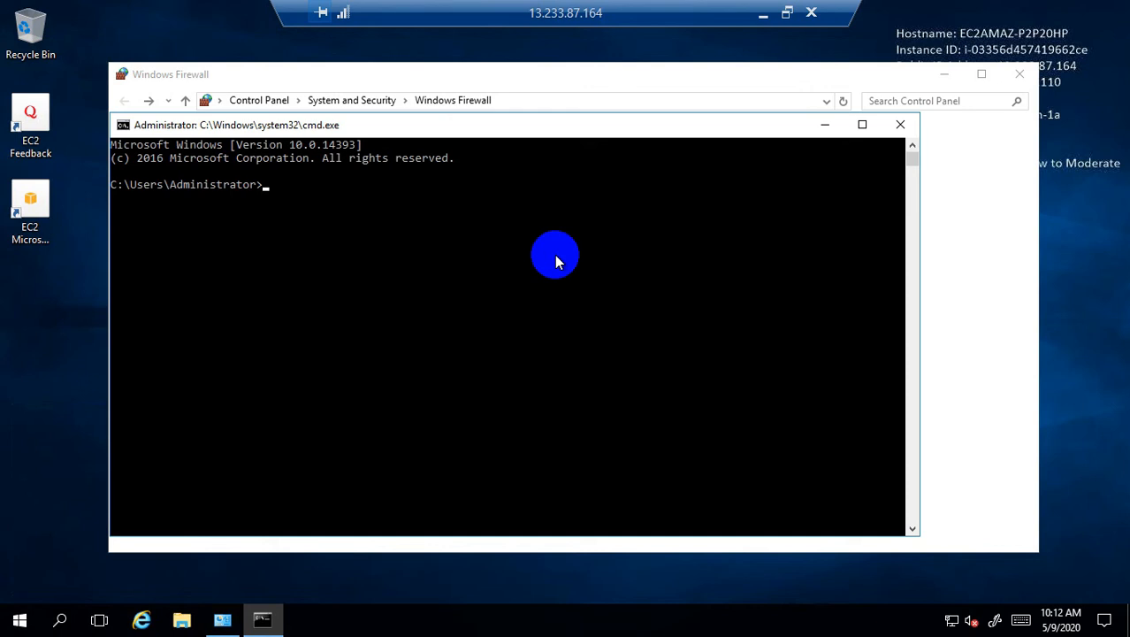
Run ipconfig and copy the server's IPv4 address 20.0.0.110
text(ipconfig)
key(Return)
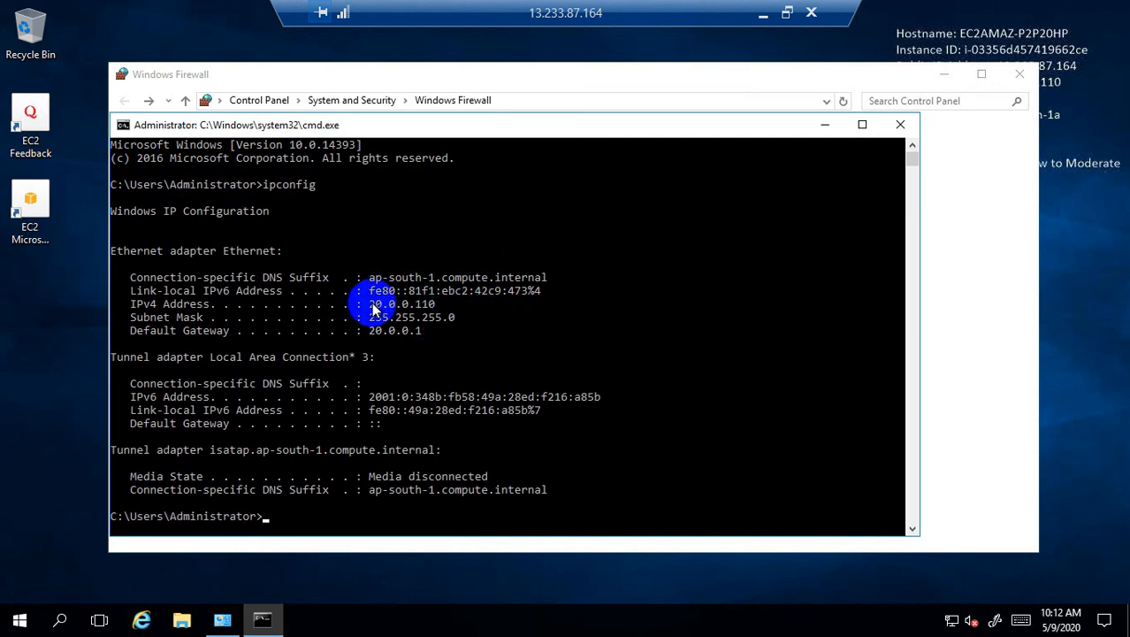
drag(370, 304, 421, 309)
right_click(421, 310)
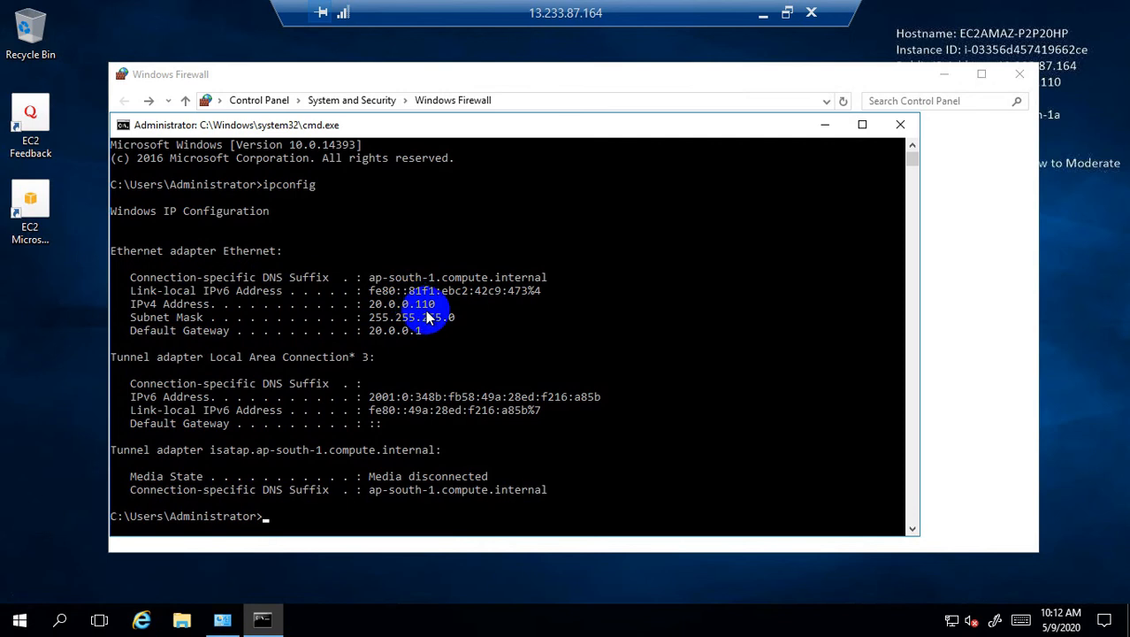
click(763, 17)
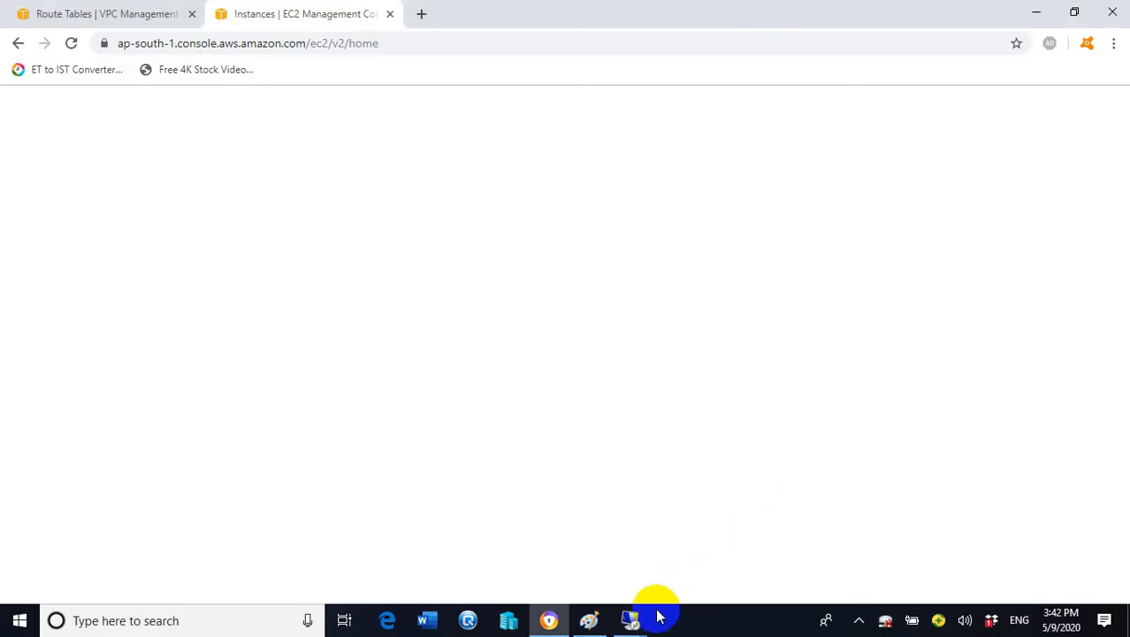
In the 13.232.213.85 session, run 'ping 20.0.0.110 -t', which keeps timing out
mouse_move(629, 619)
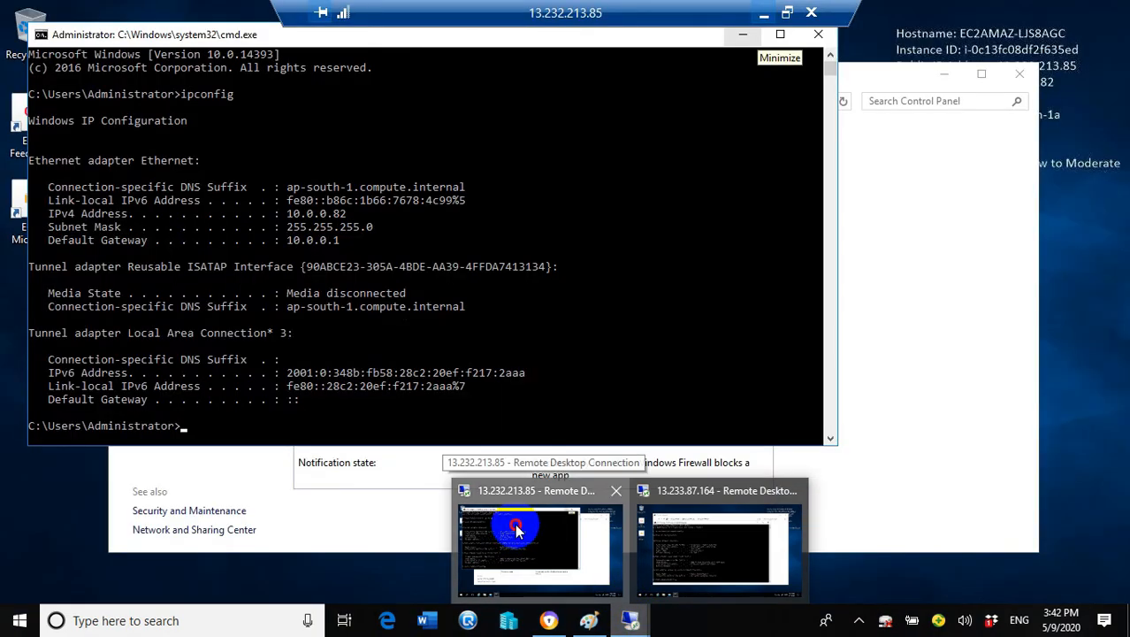
click(518, 535)
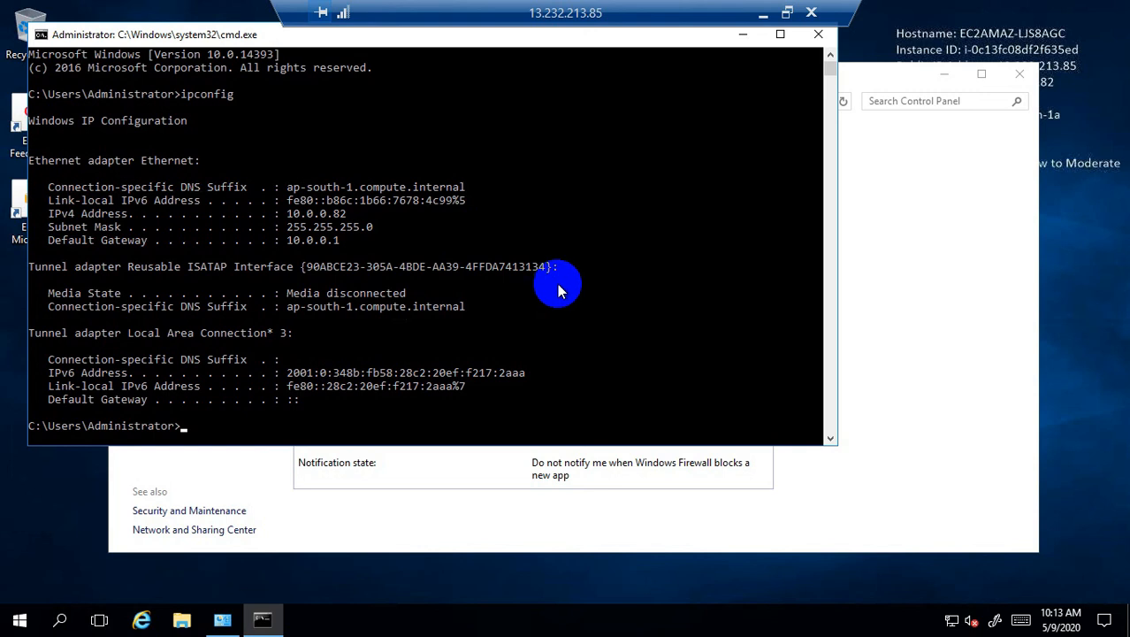
click(336, 412)
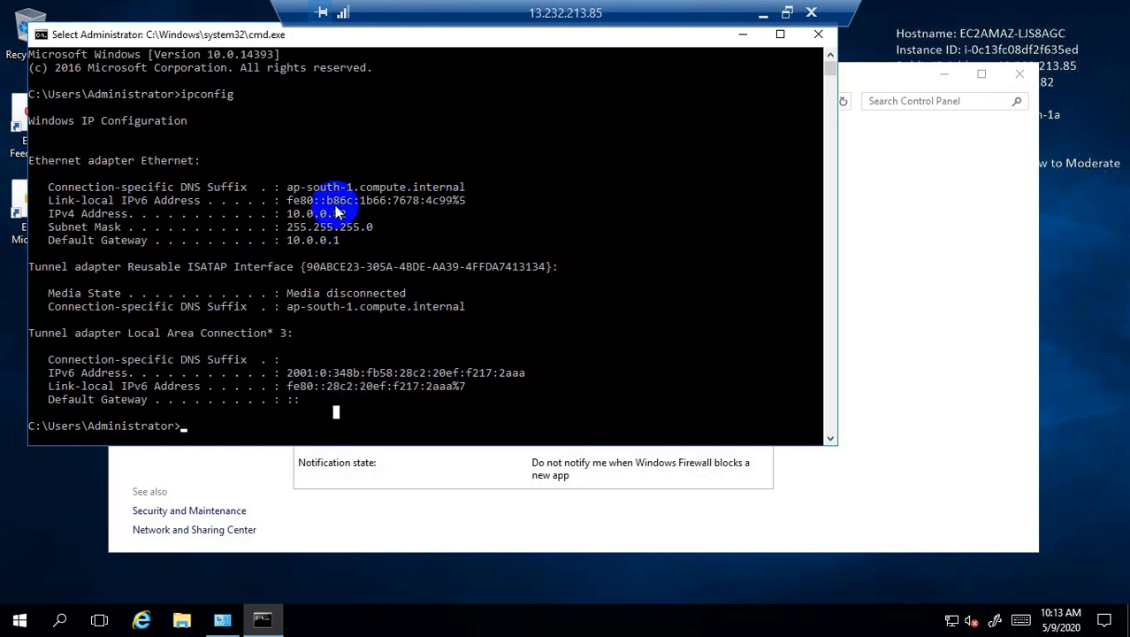
click(389, 416)
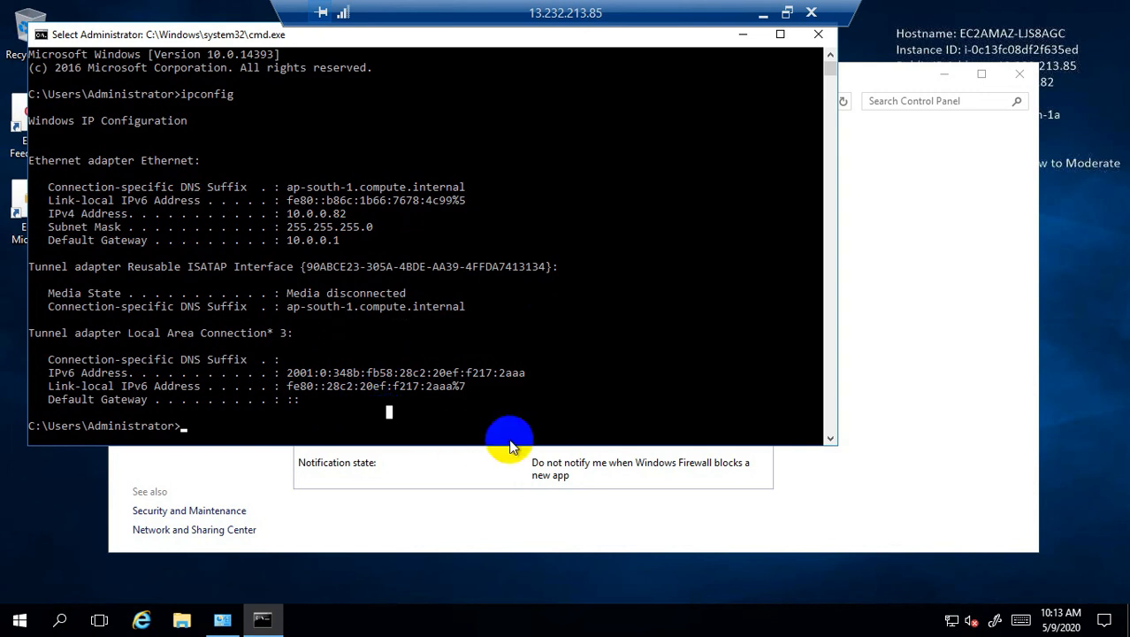
key(Escape)
text(ping )
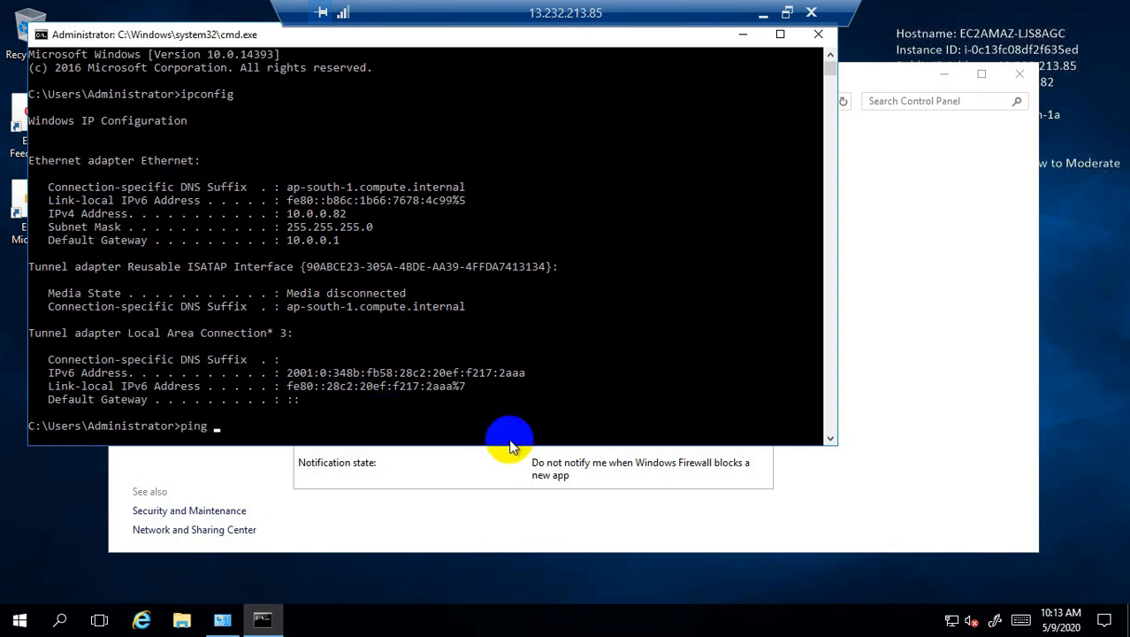
text(20.0.0.110)
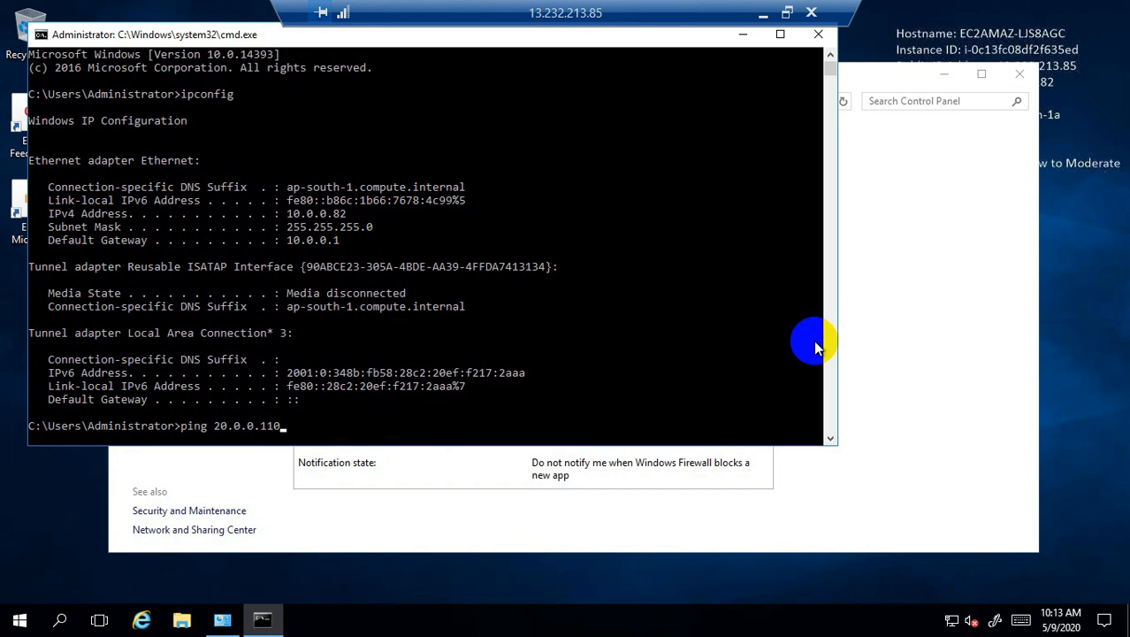
text(-t)
key(Return)
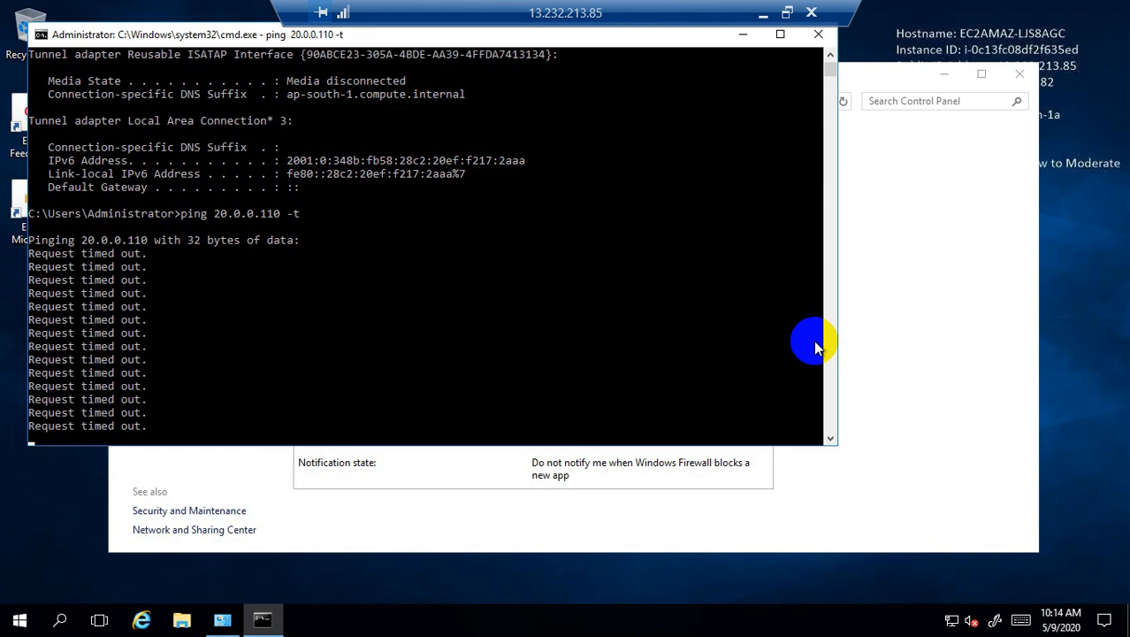
click(763, 13)
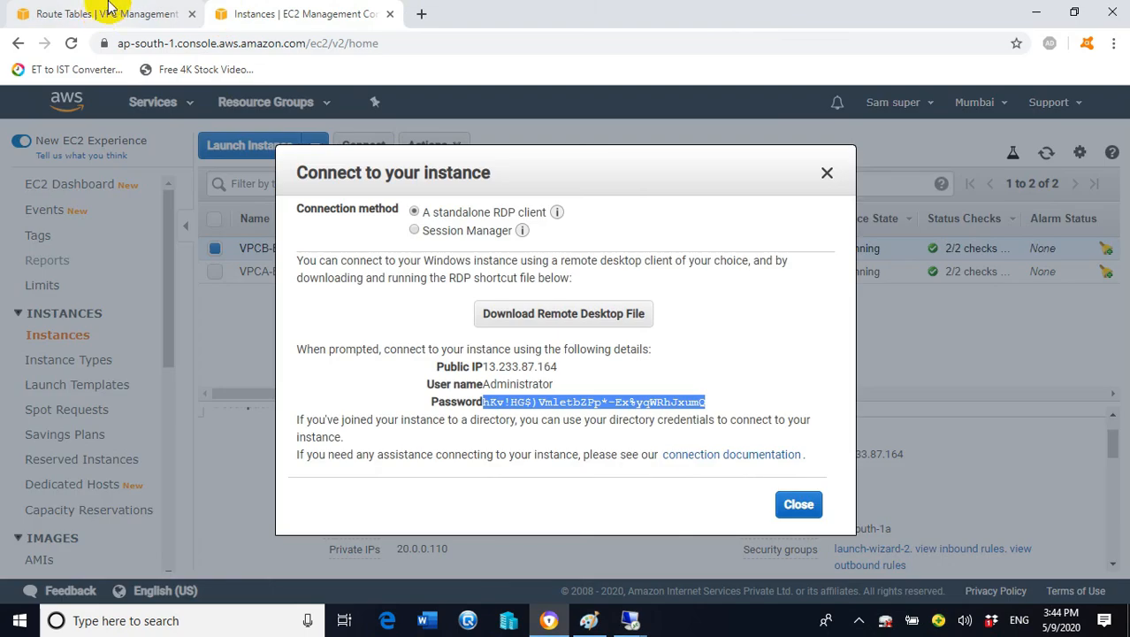
click(827, 173)
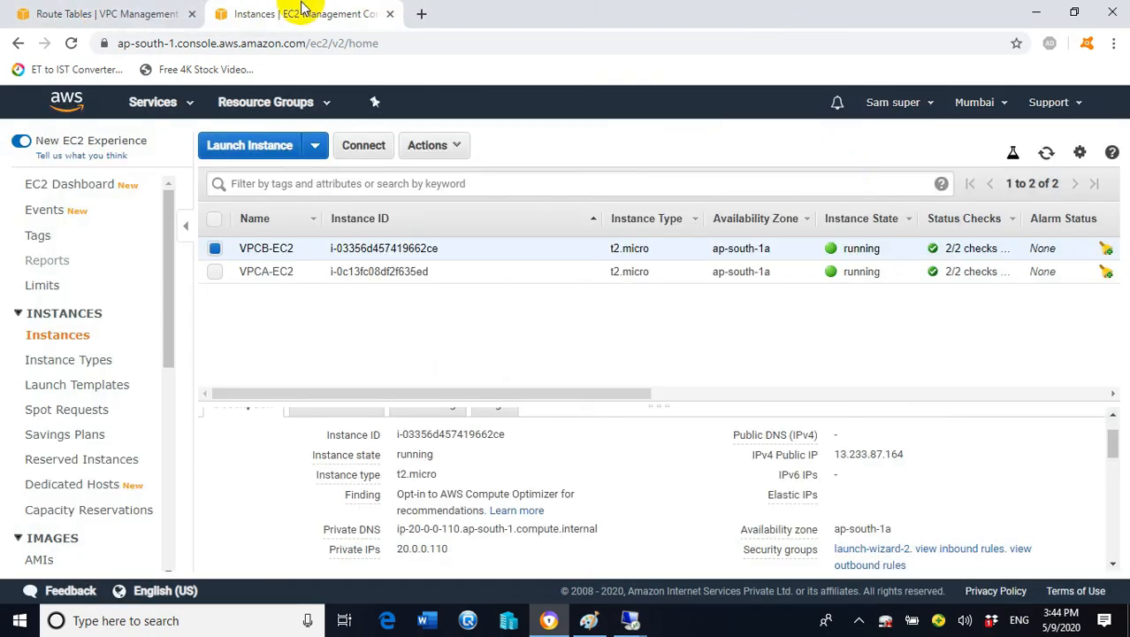
Go from Route Tables to the empty Peering Connections page and begin a new connection
click(75, 12)
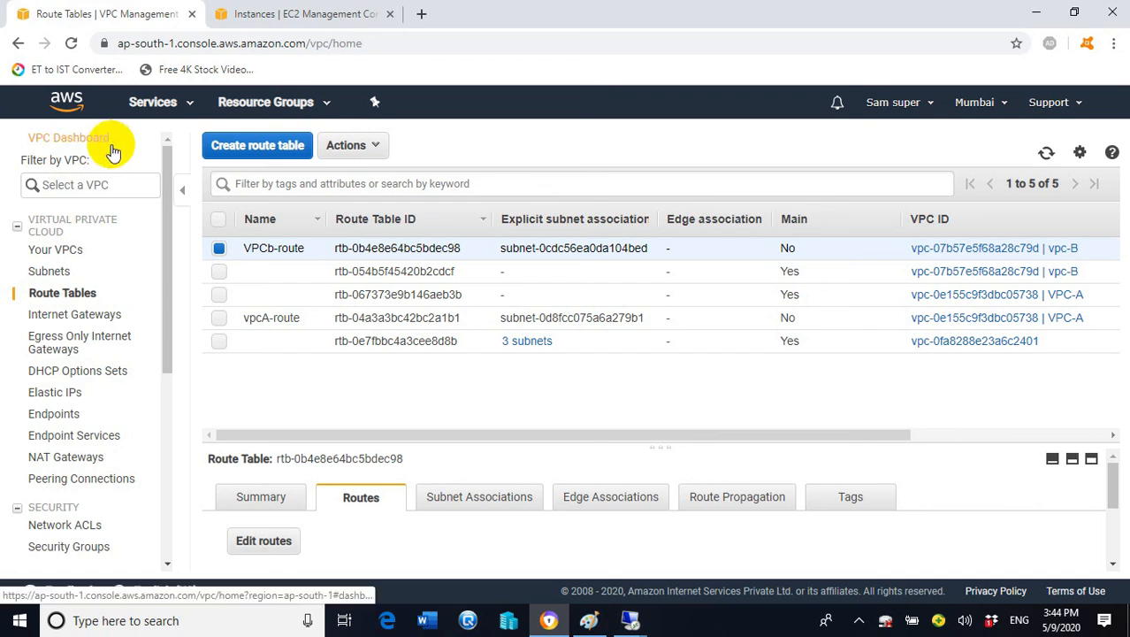
drag(168, 319, 169, 378)
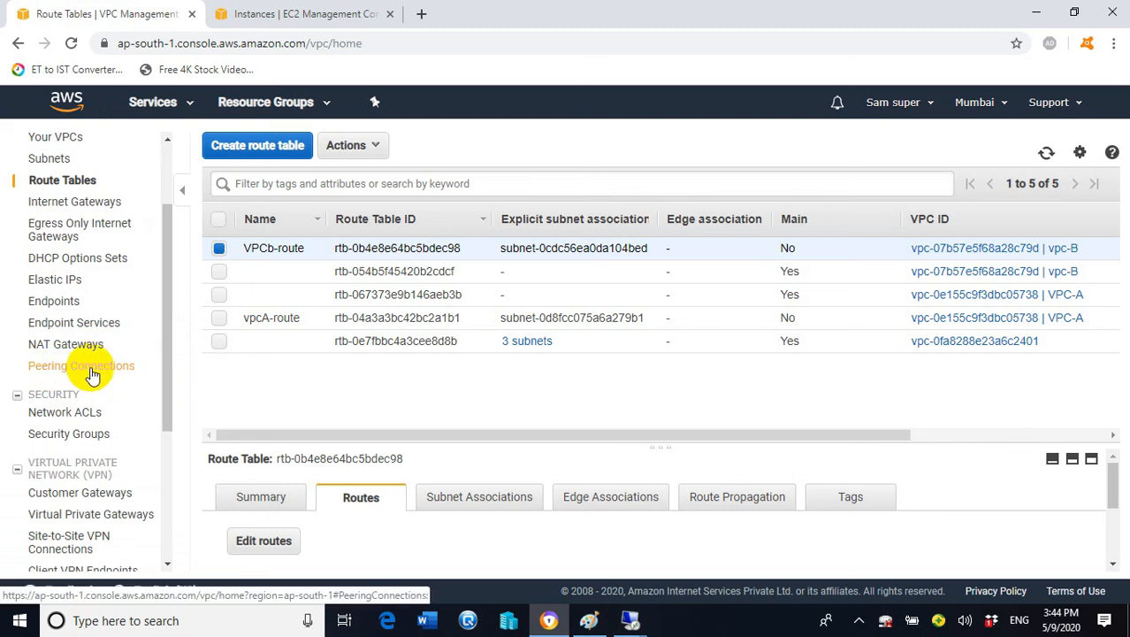
click(93, 374)
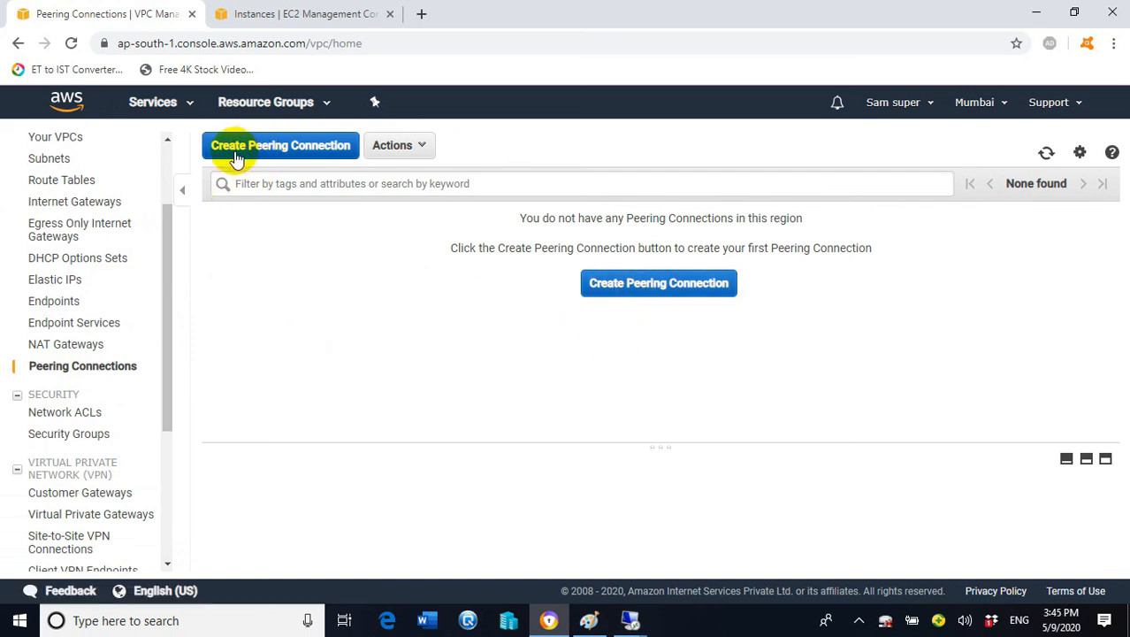
click(287, 150)
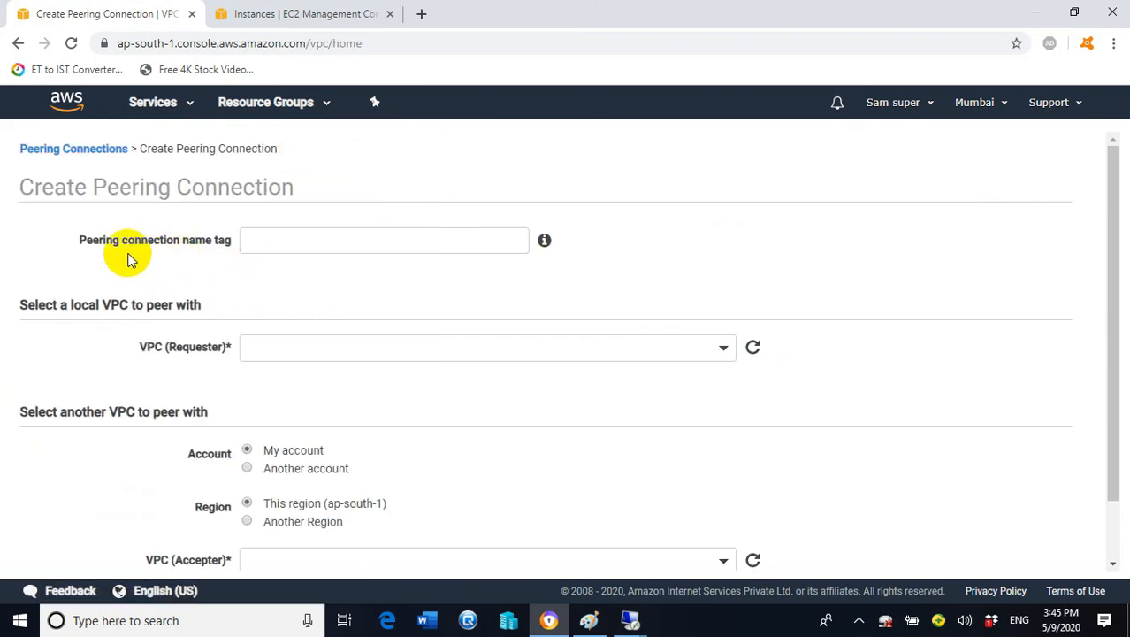
Enter 'peering vpcA-VPCB' as the peering connection name tag
click(320, 241)
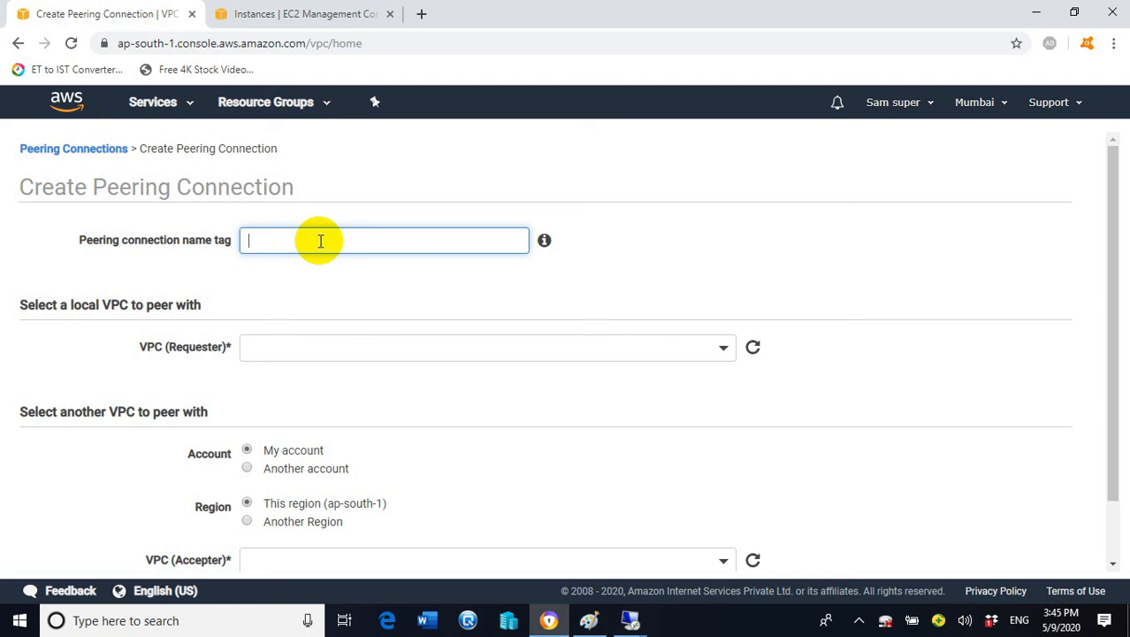
text(peering vpcA-VPC)
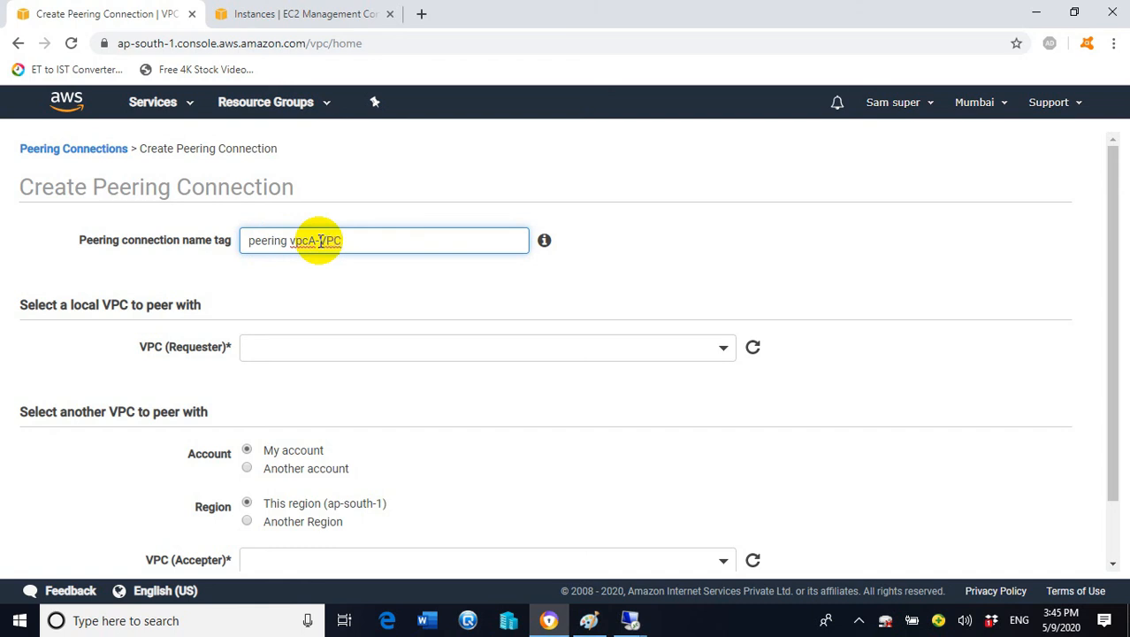
text(B)
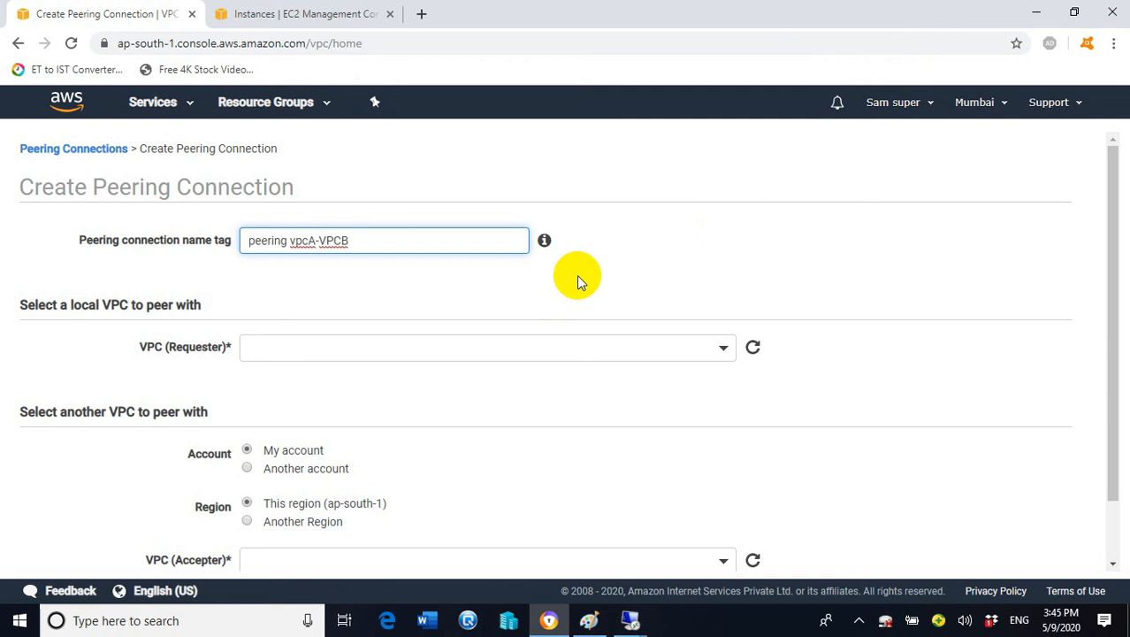
click(722, 351)
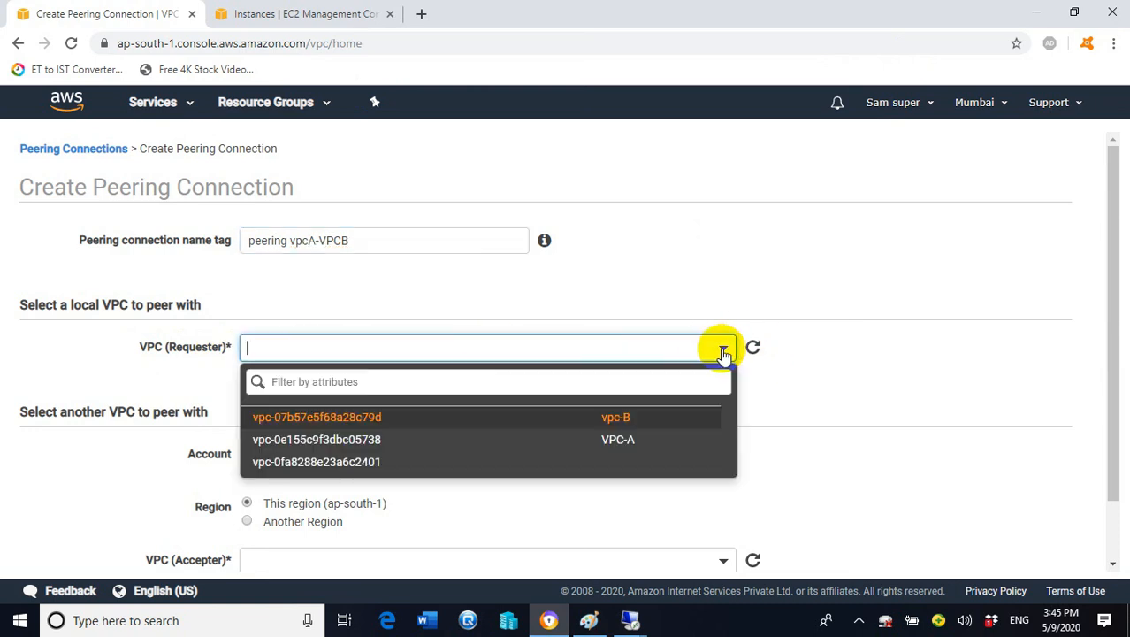
Set VPC-A as requester and vpc-B as accepter, then create the peering connection
click(638, 444)
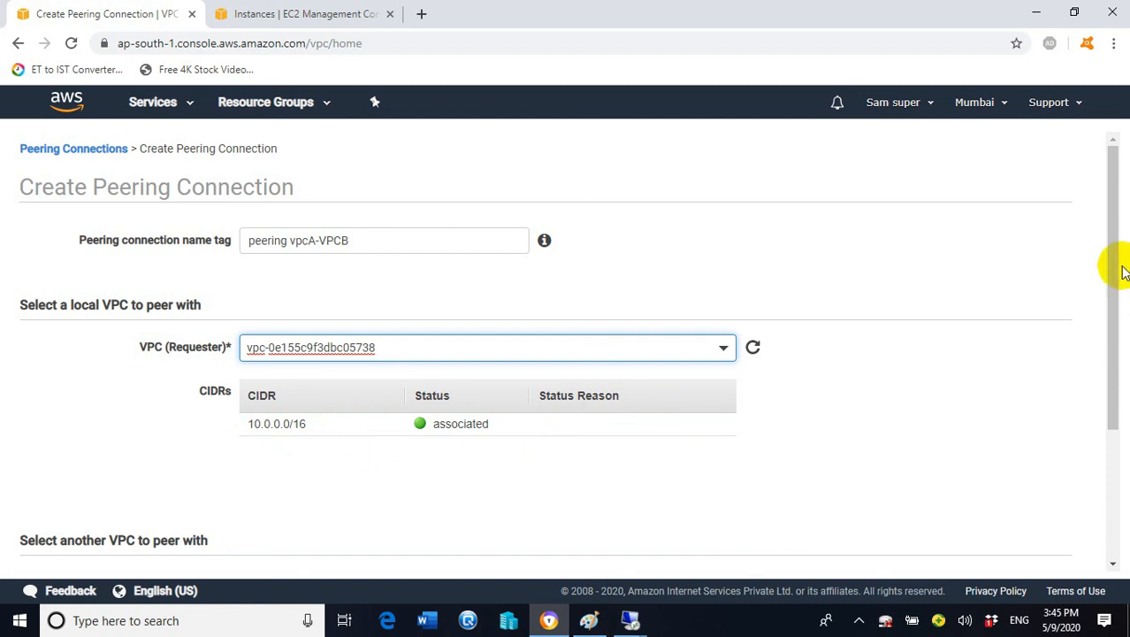
drag(1110, 253, 1112, 380)
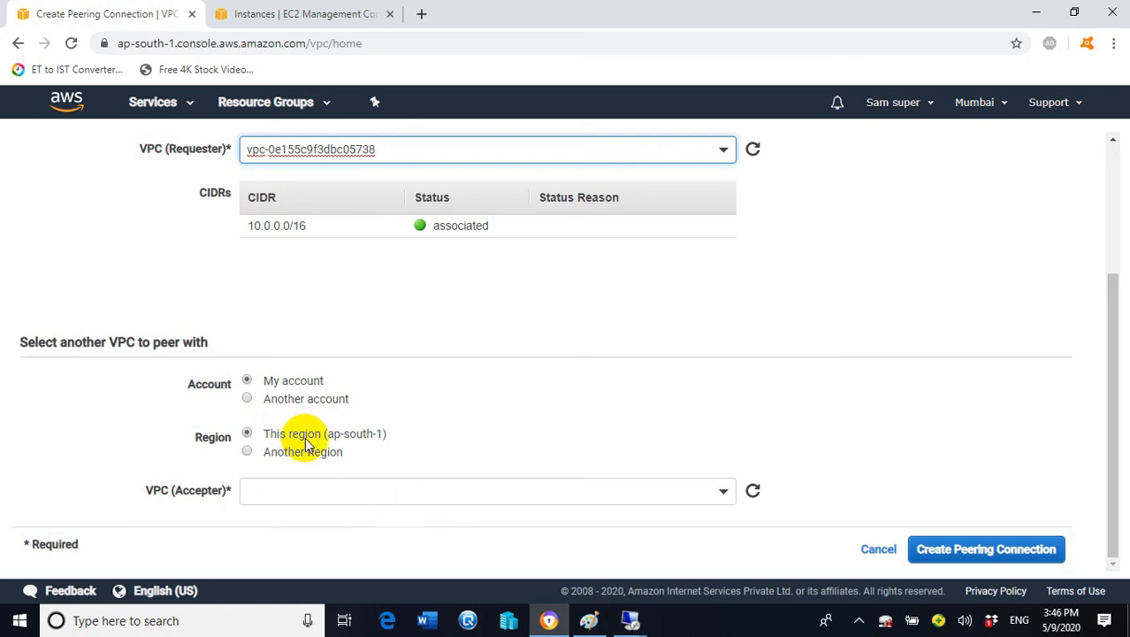
click(724, 495)
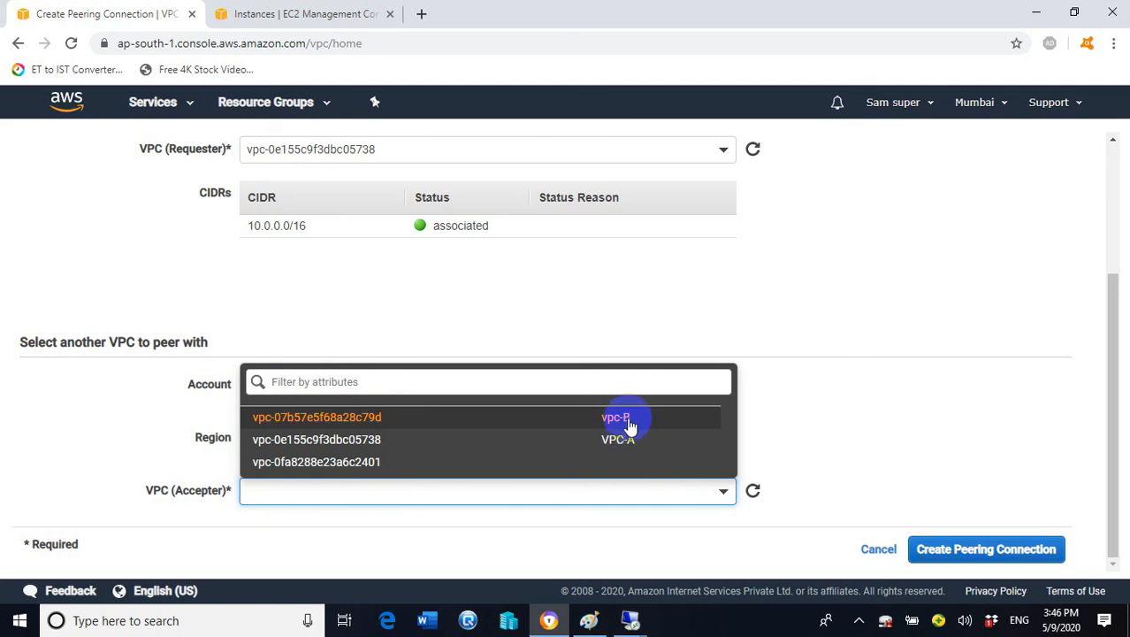
click(631, 420)
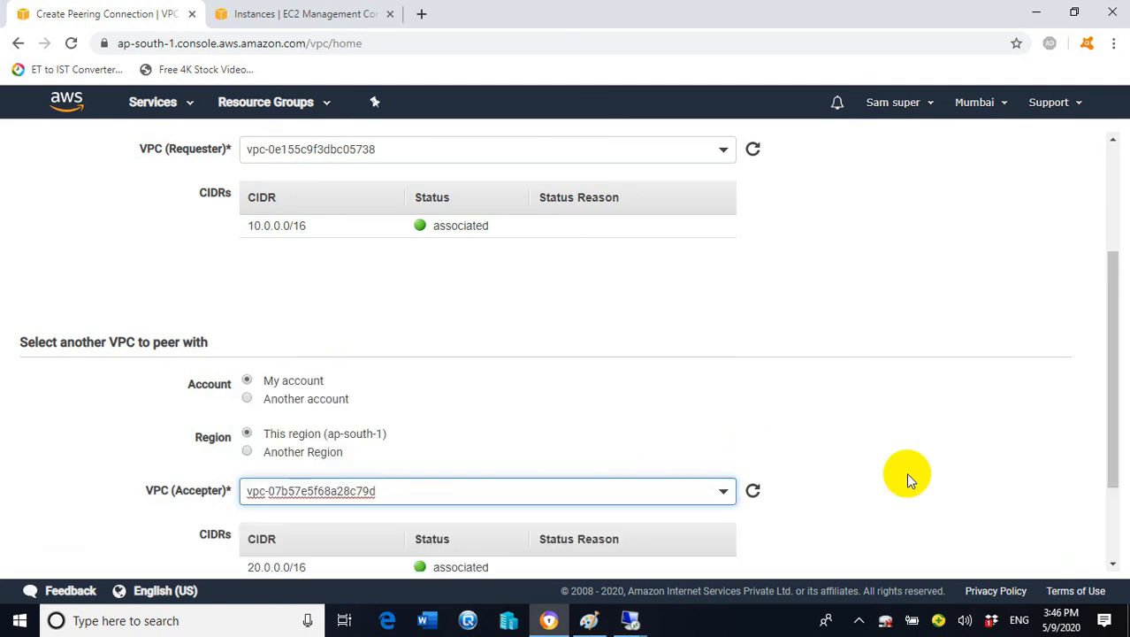
drag(1110, 351, 1127, 424)
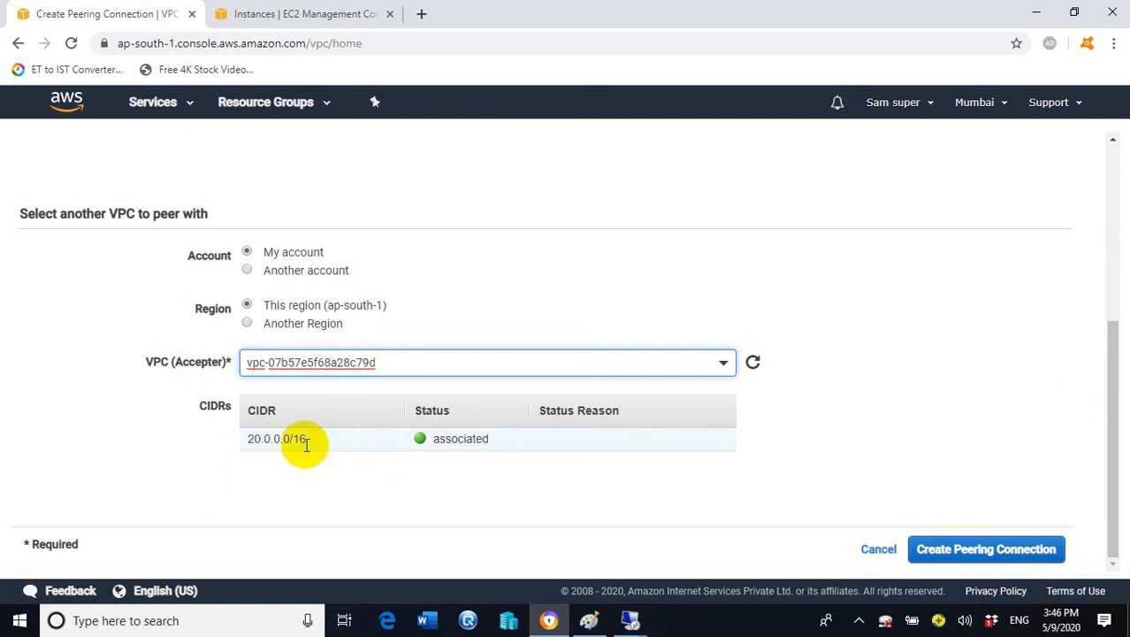
drag(1110, 429, 1111, 283)
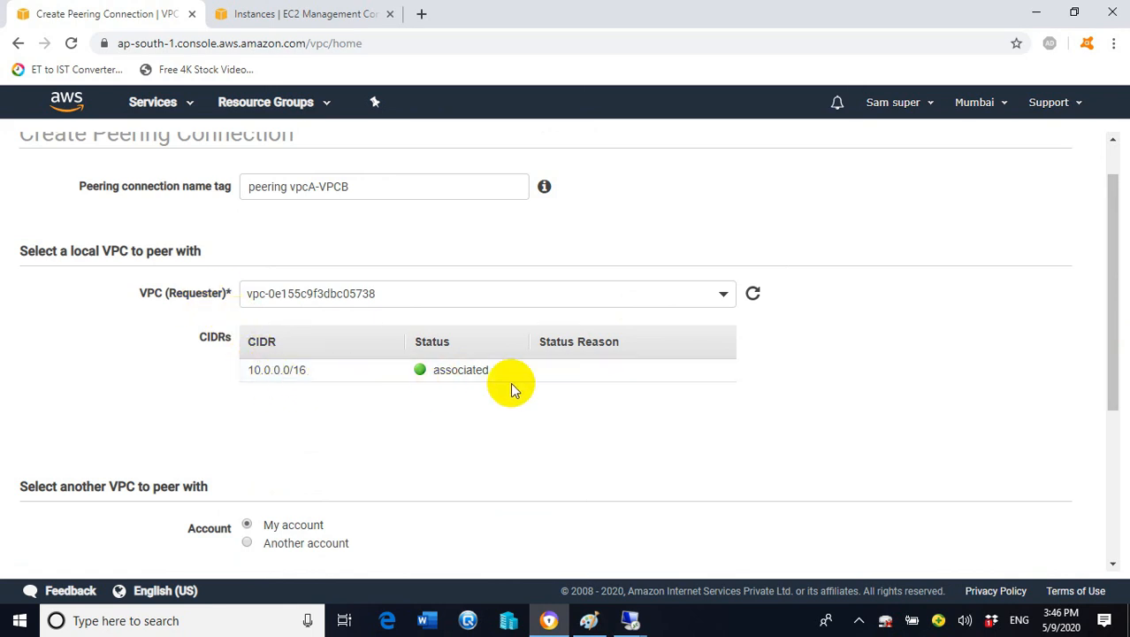
drag(1105, 308, 1105, 454)
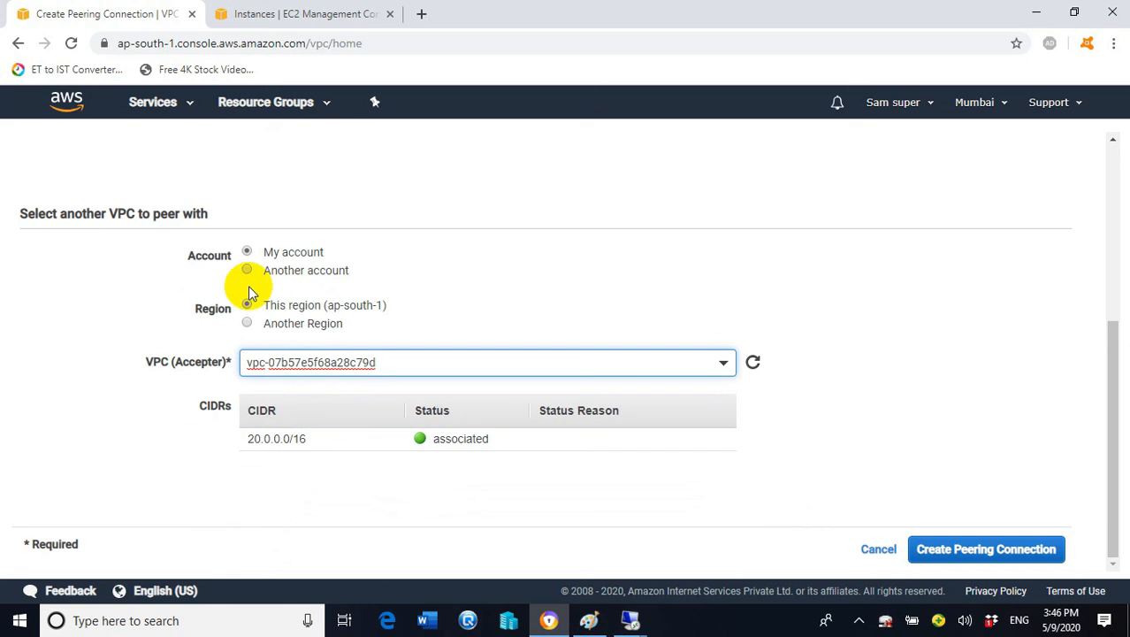
click(965, 557)
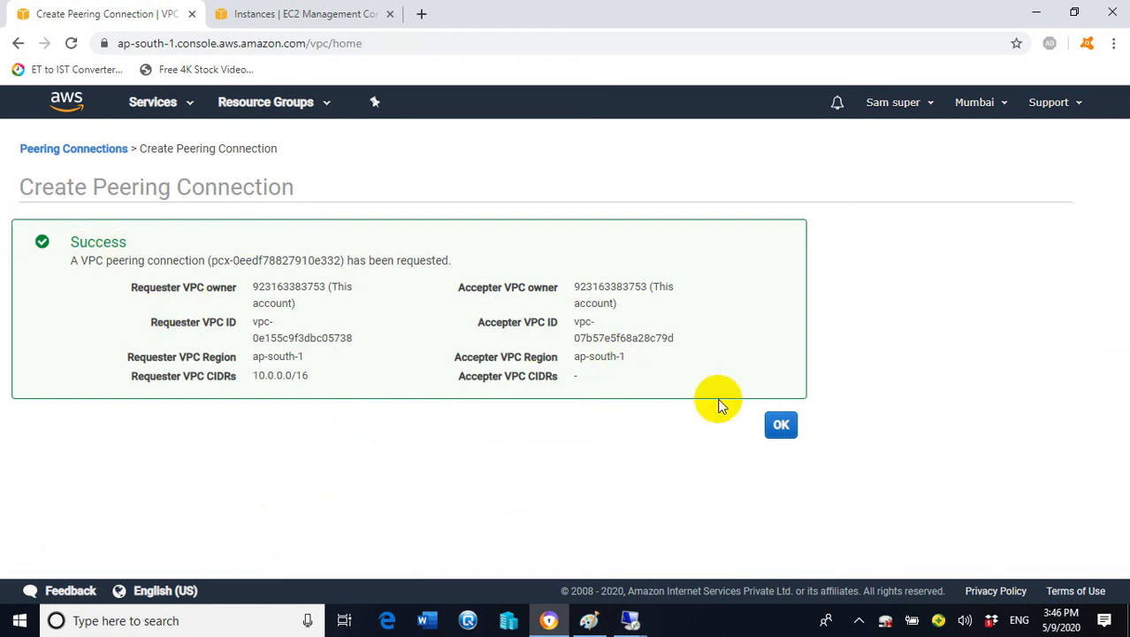
click(783, 425)
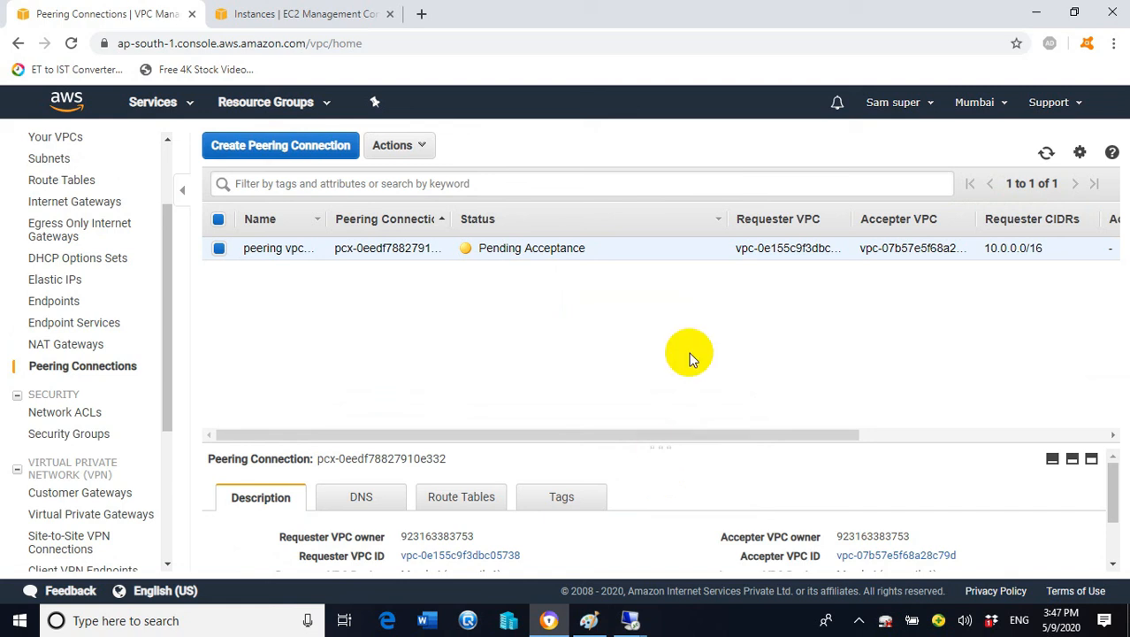
Accept the pending peering vpcA-VPCB request through Actions > Accept Request
click(428, 150)
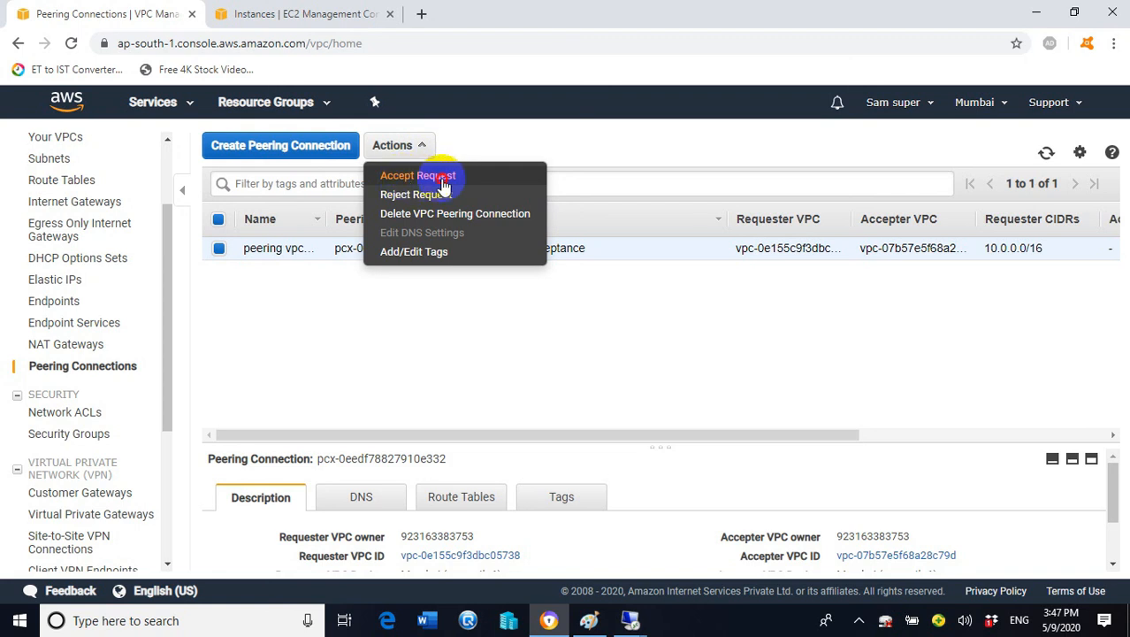
click(443, 180)
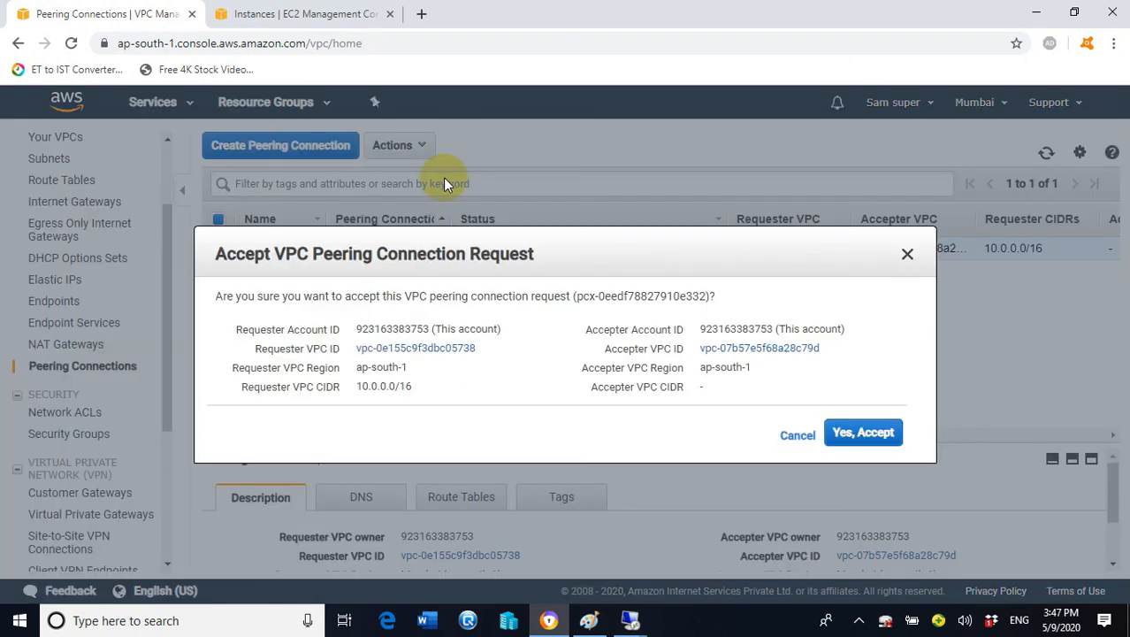
click(868, 434)
click(870, 423)
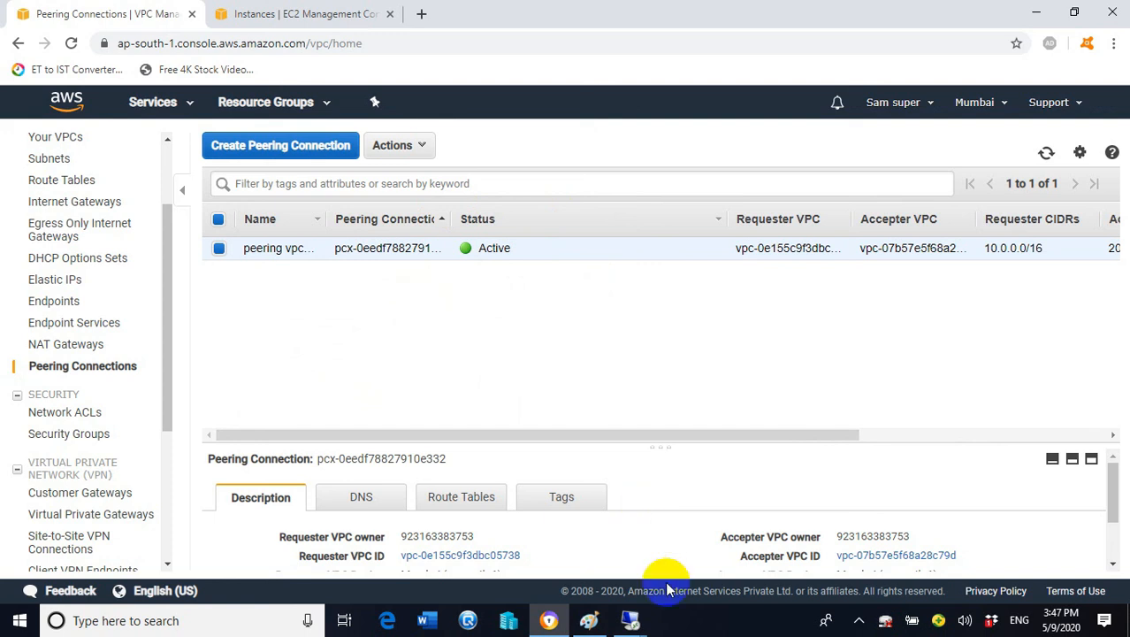
mouse_move(633, 629)
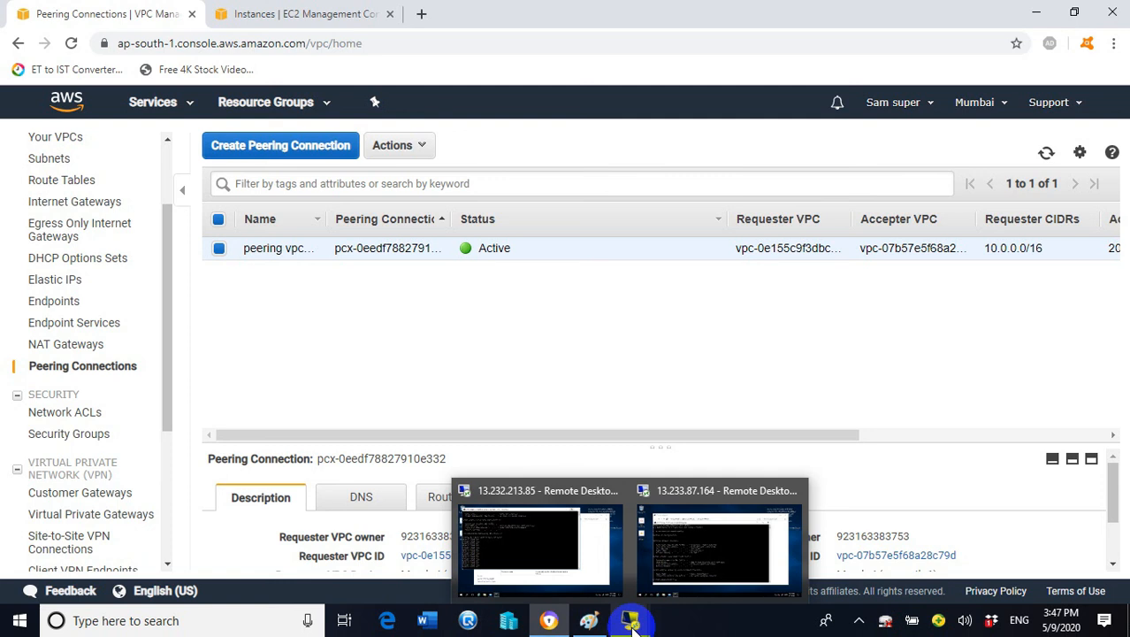
In the 13.232.213.85 session, replace the old ping window with a fresh ping to 20.0.0.110
click(528, 540)
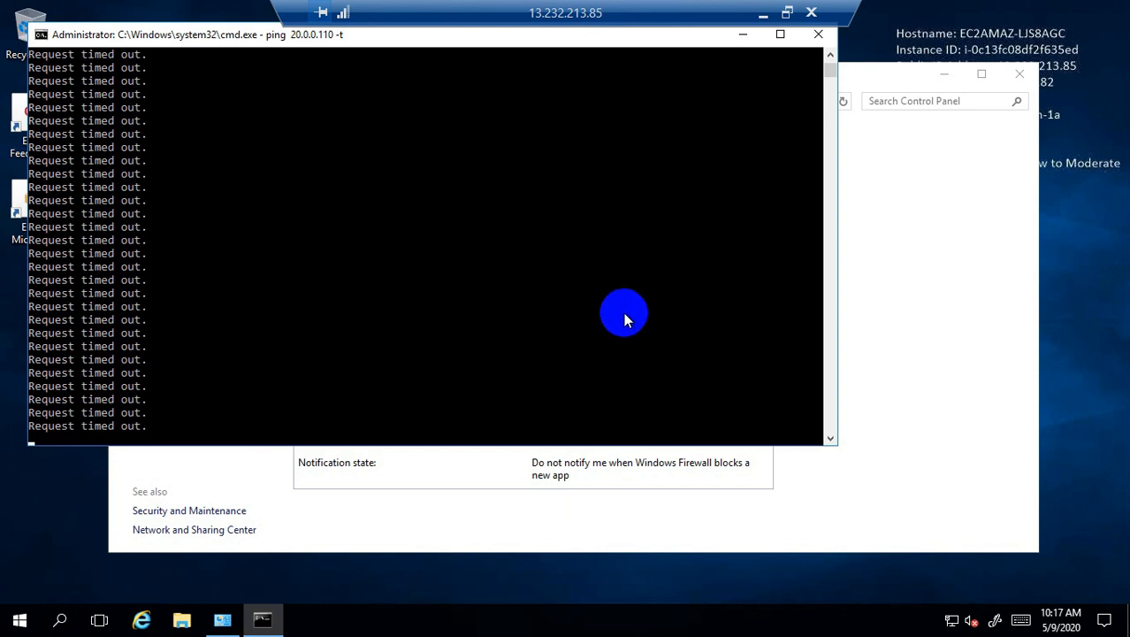
click(820, 36)
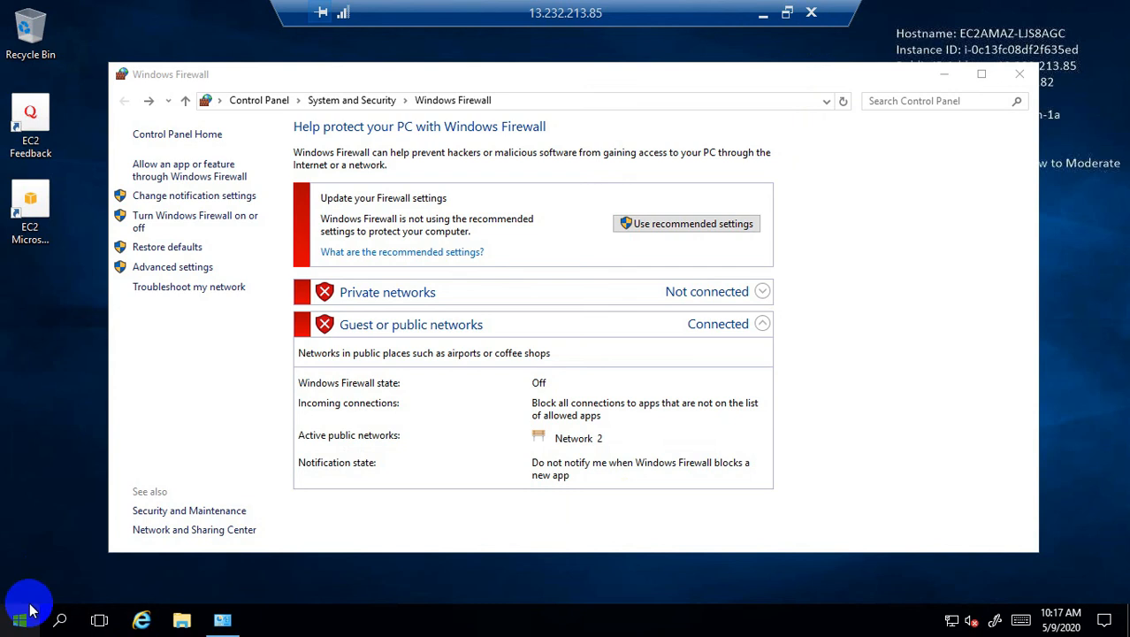
right_click(29, 610)
click(56, 537)
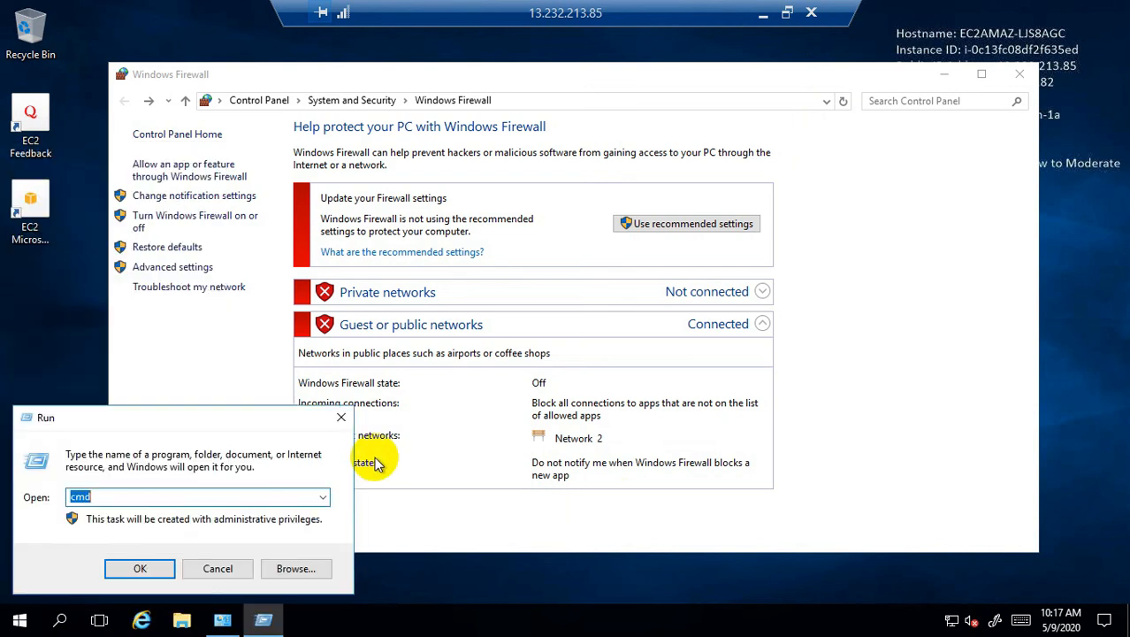
key(Return)
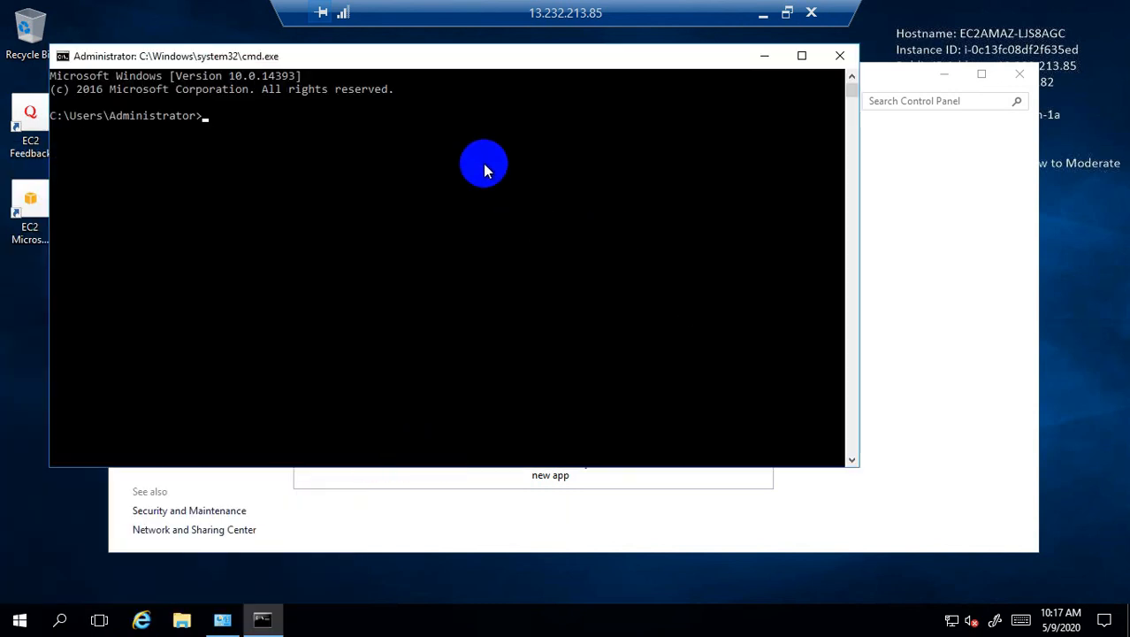
text(ping )
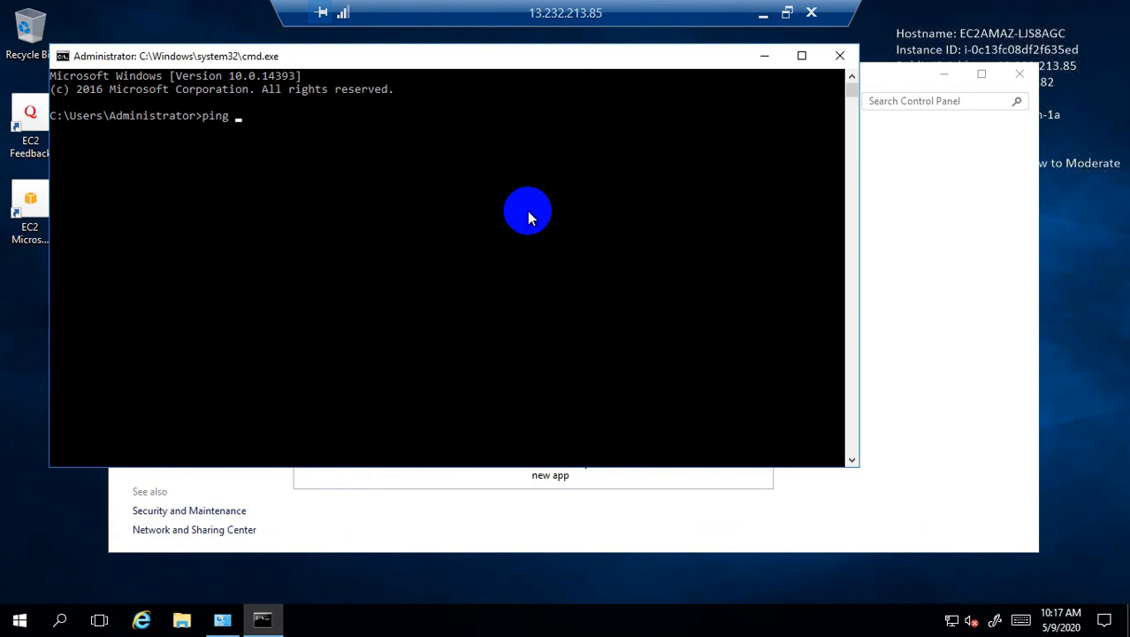
text(20.0.0.110)
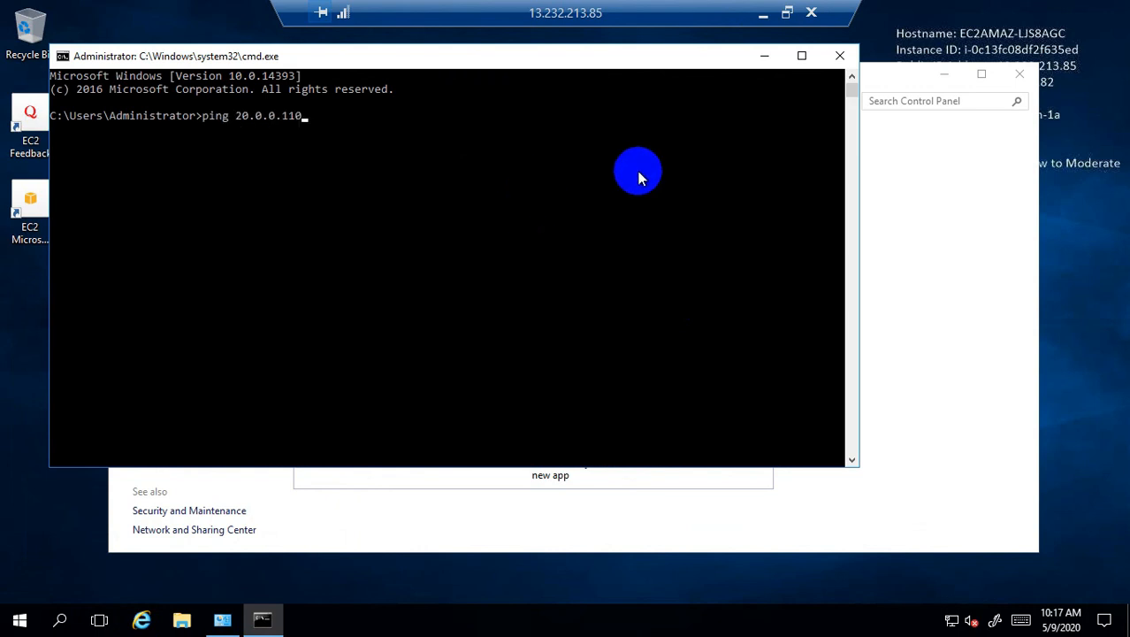
key(Return)
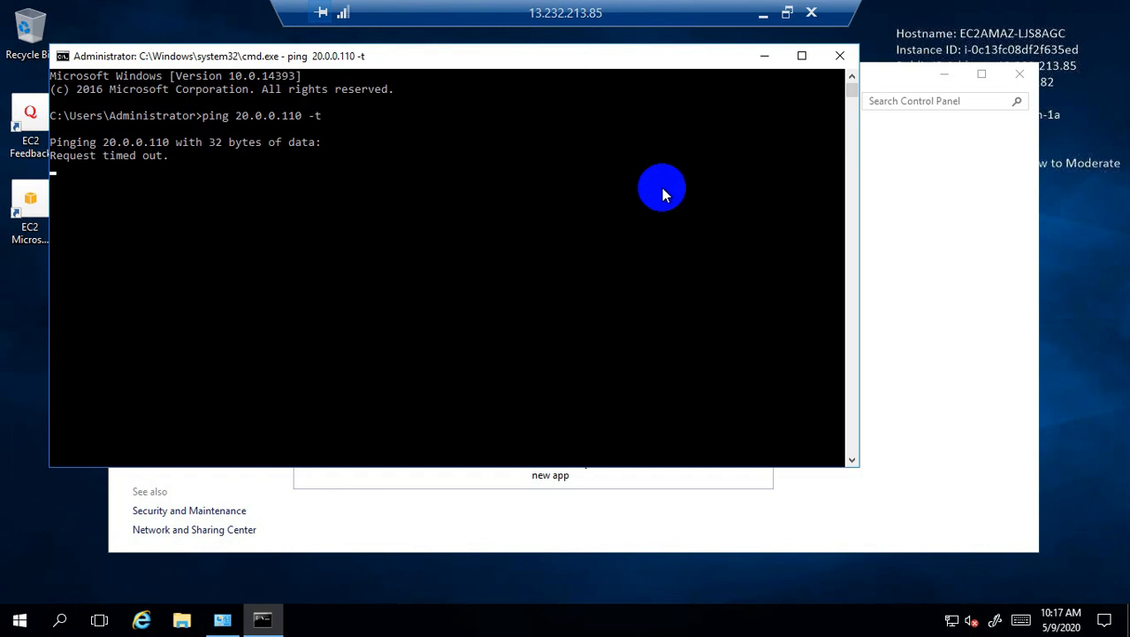
click(763, 13)
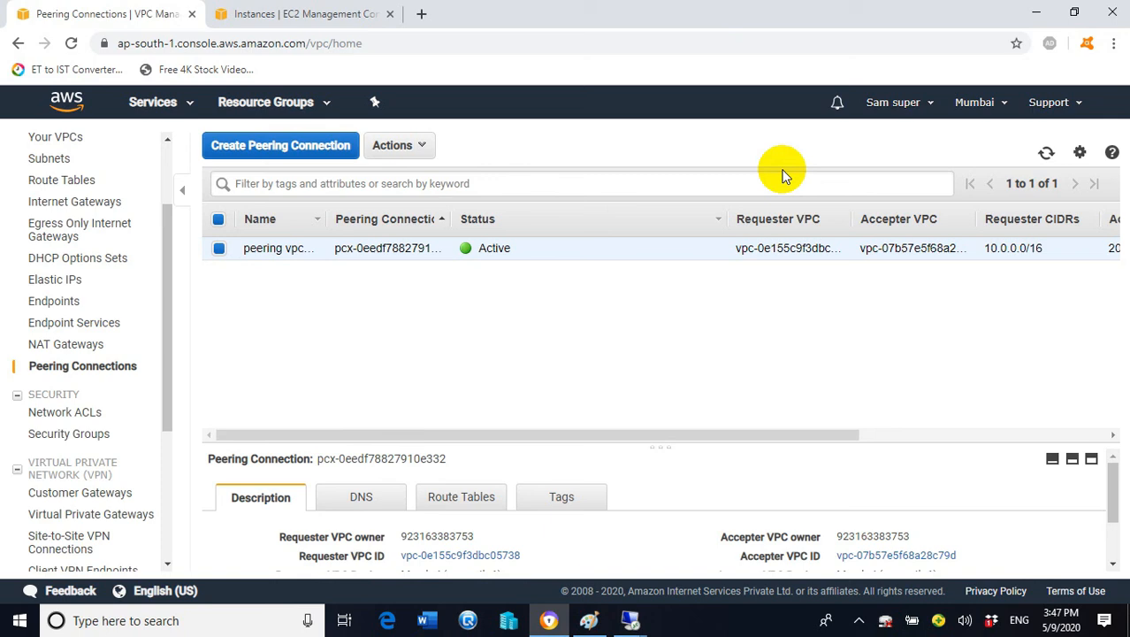
click(566, 525)
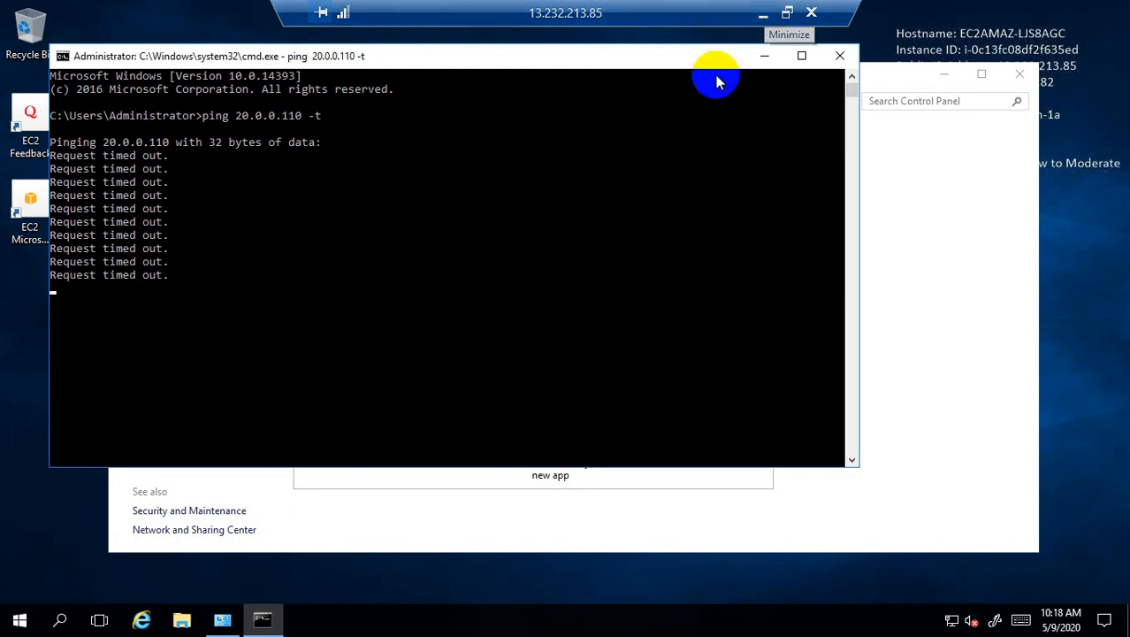
click(762, 16)
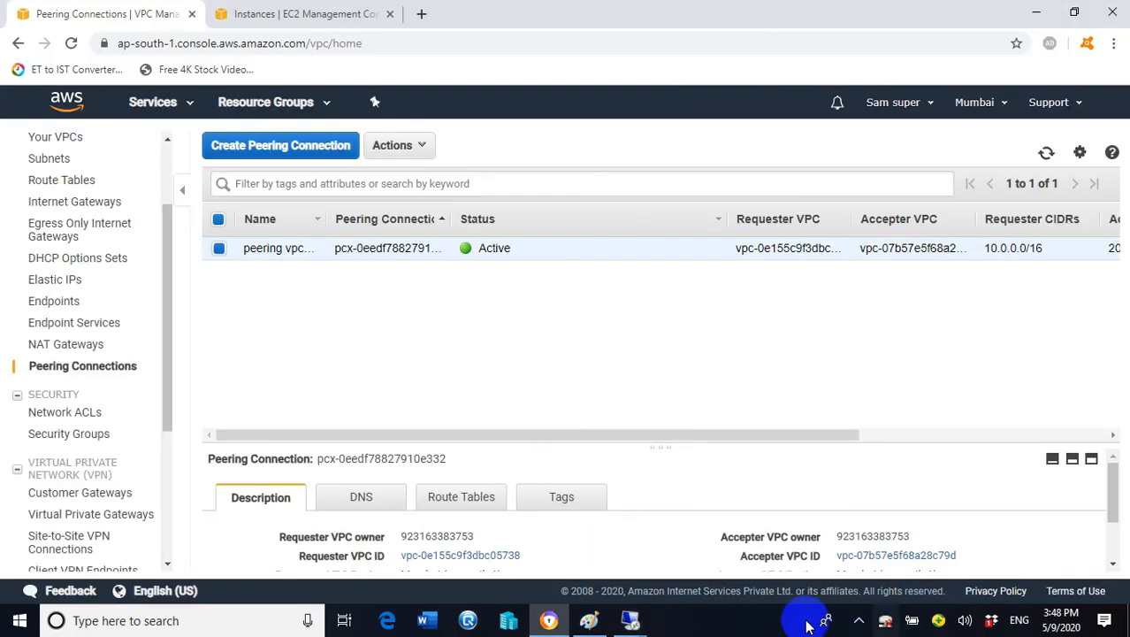
click(133, 11)
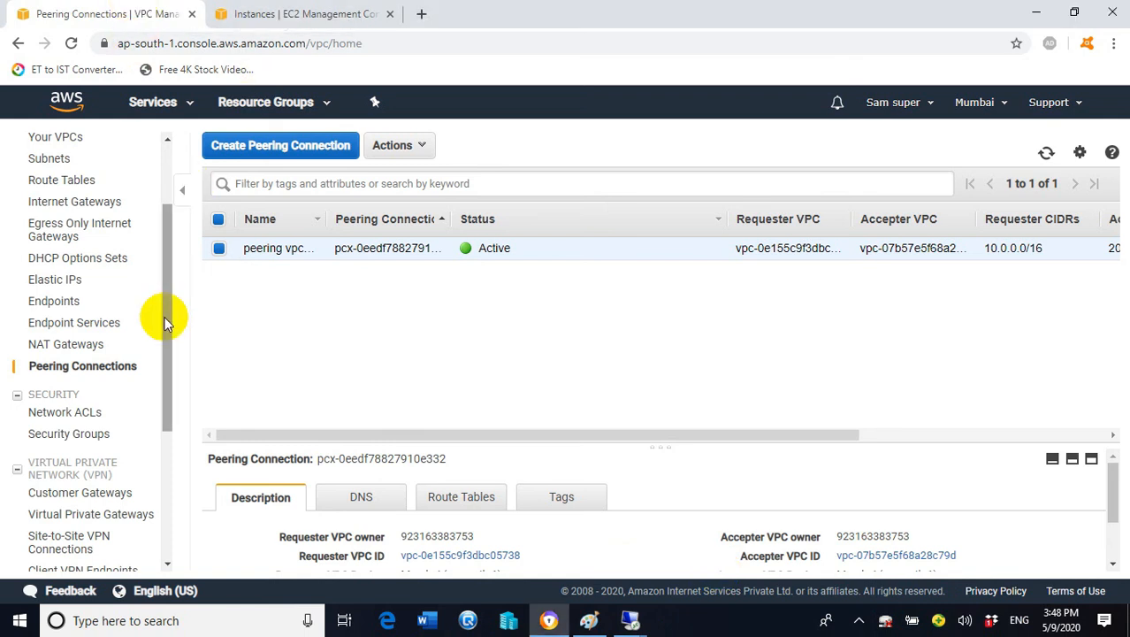
drag(163, 319, 172, 202)
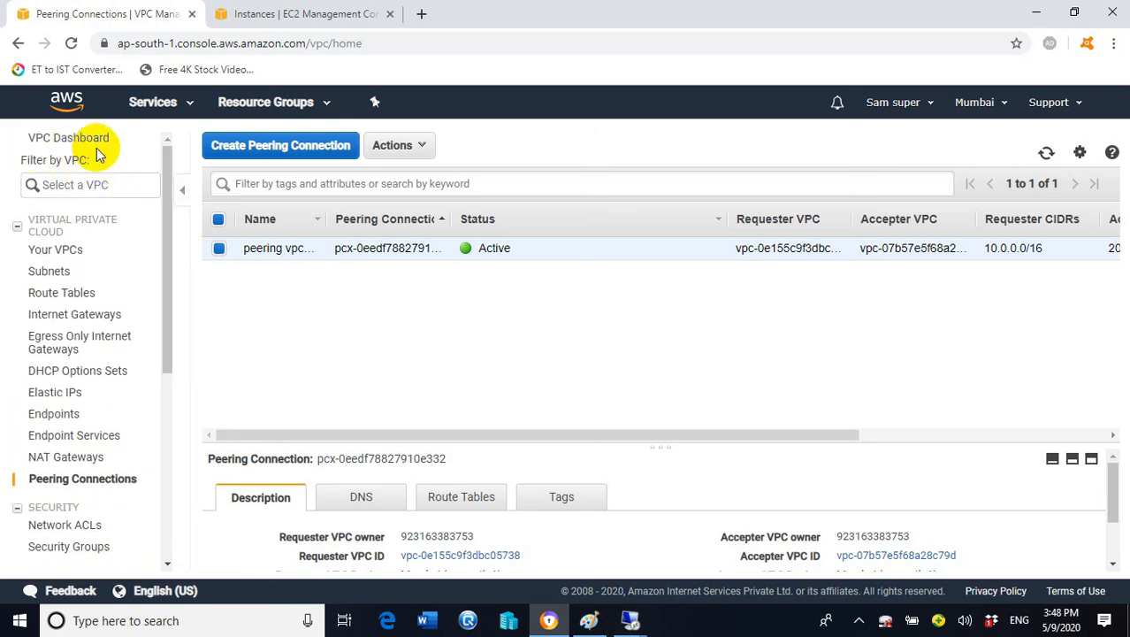
mouse_move(164, 171)
mouse_down()
mouse_move(176, 279)
mouse_move(172, 181)
mouse_up()
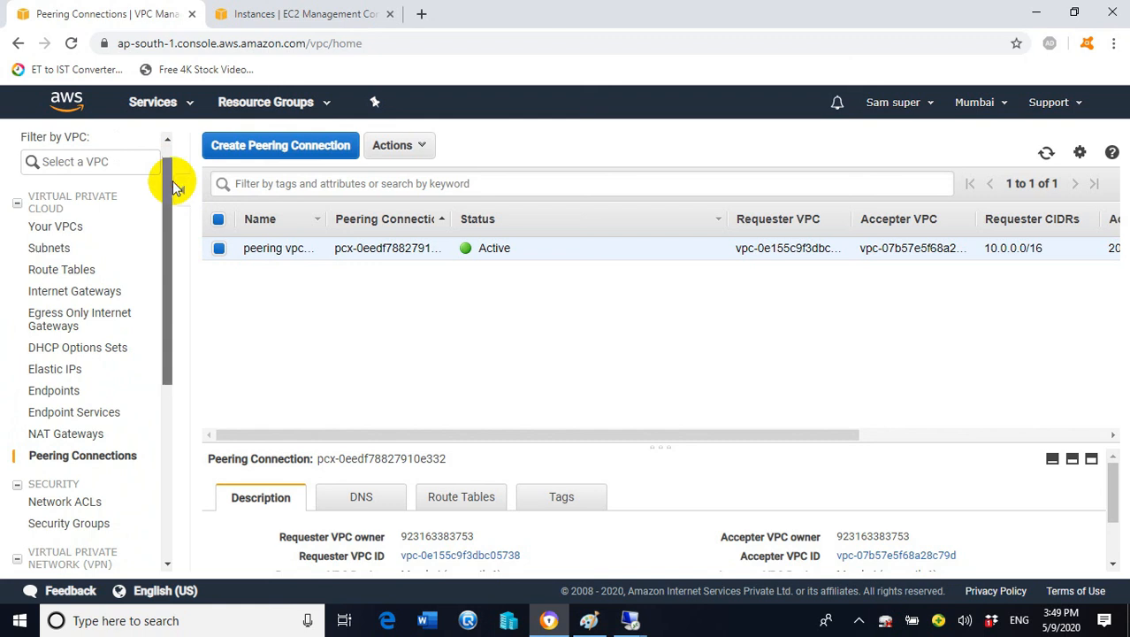
click(73, 275)
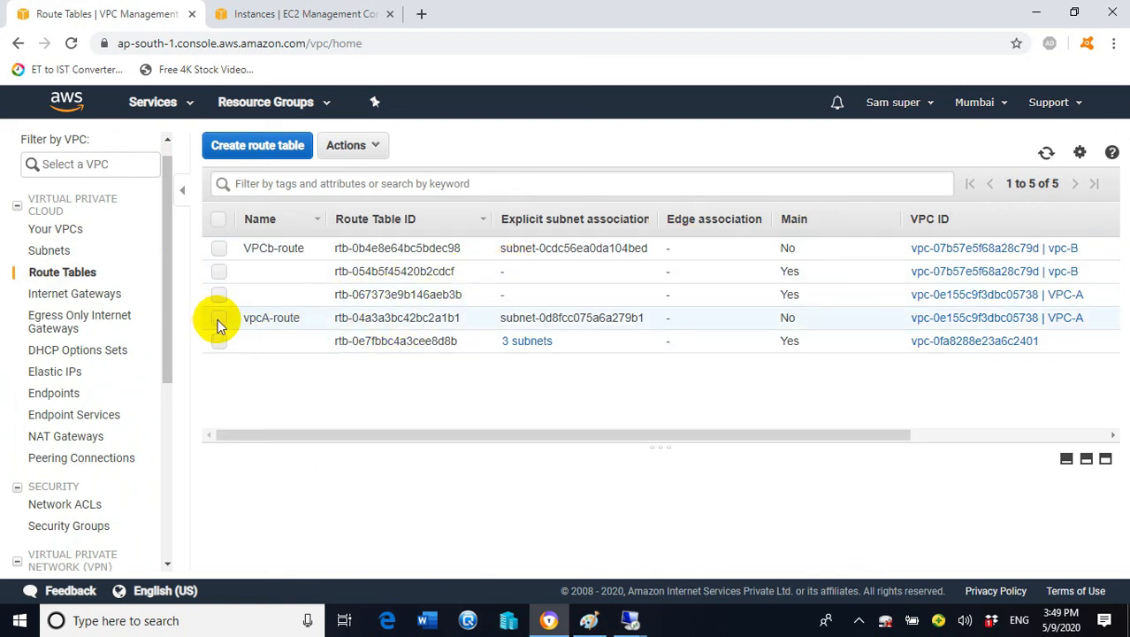
Select vpcA-route and open Edit routes from its Routes tab
click(220, 320)
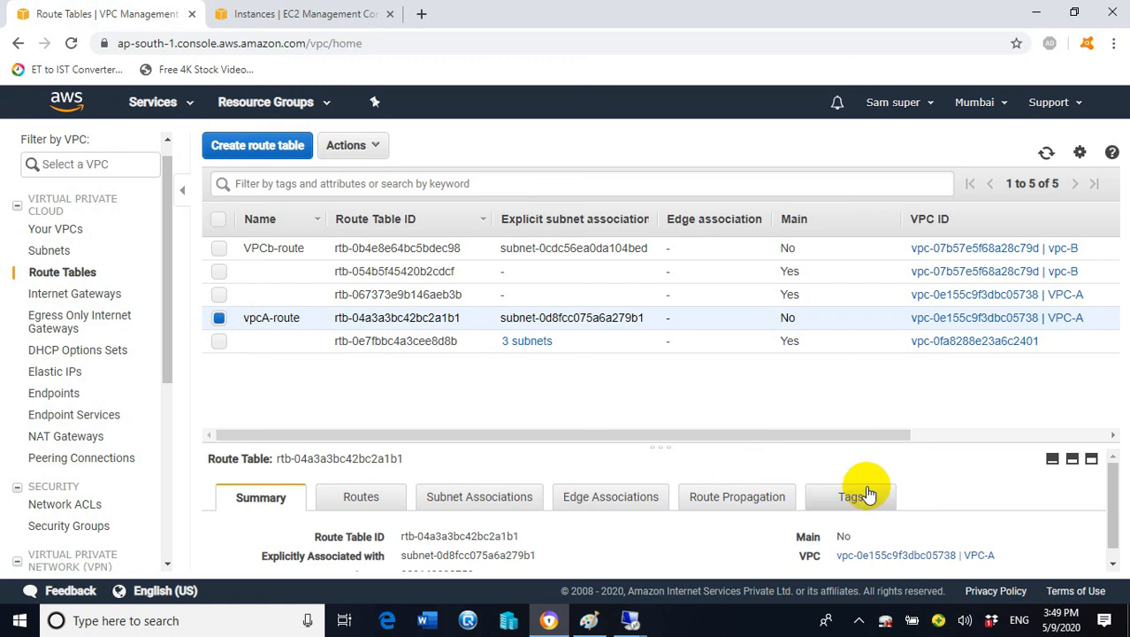
scroll(1118, 484, down, 1)
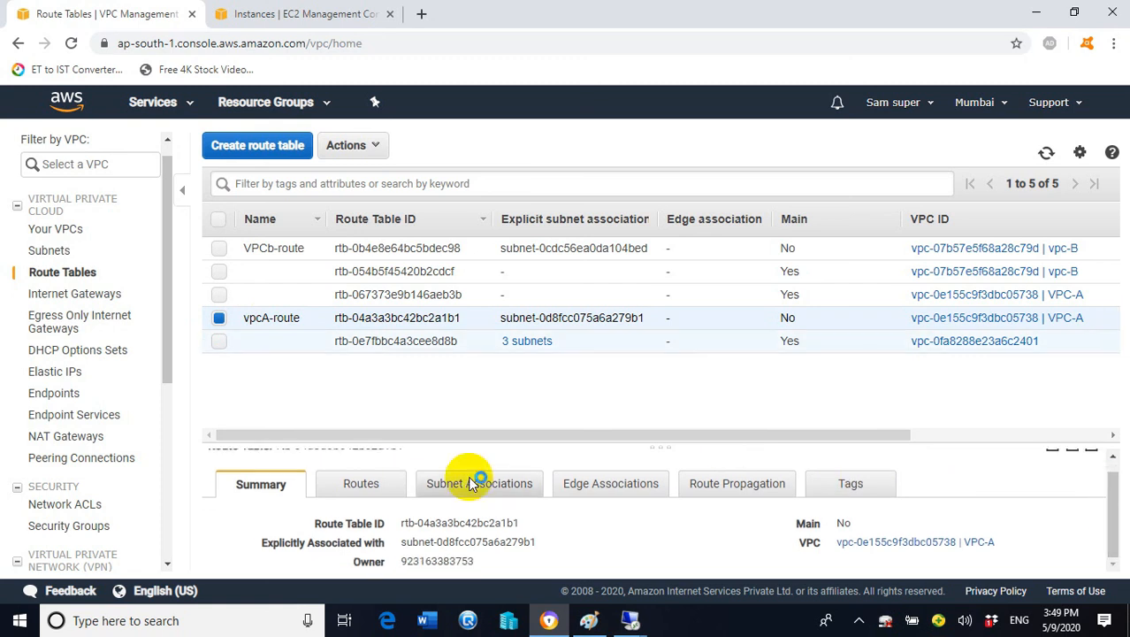
click(362, 486)
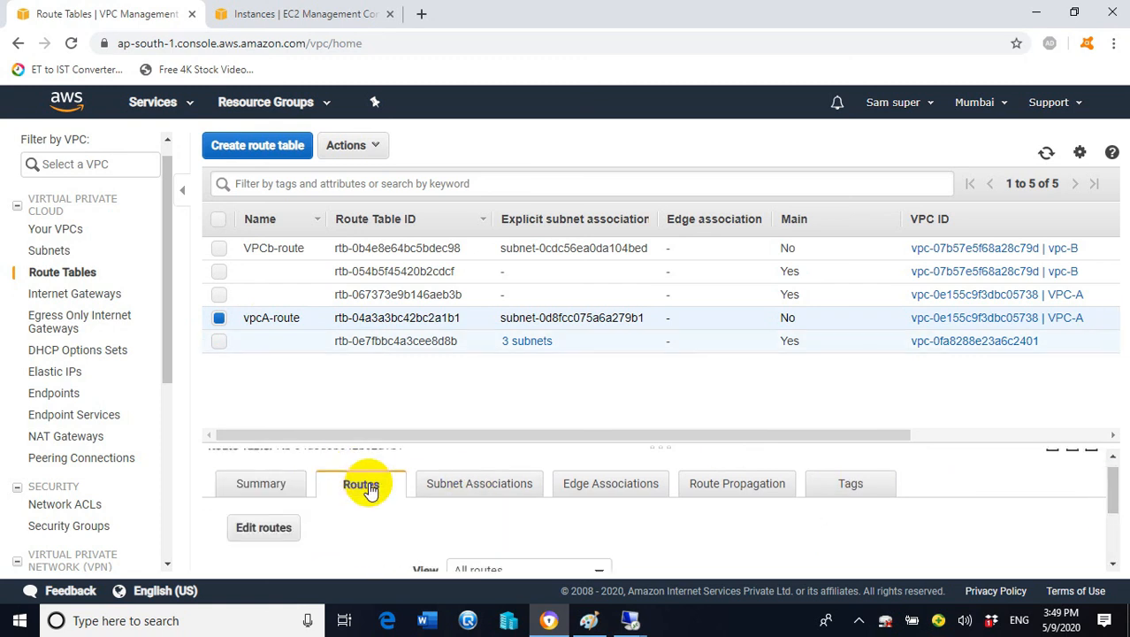
click(279, 529)
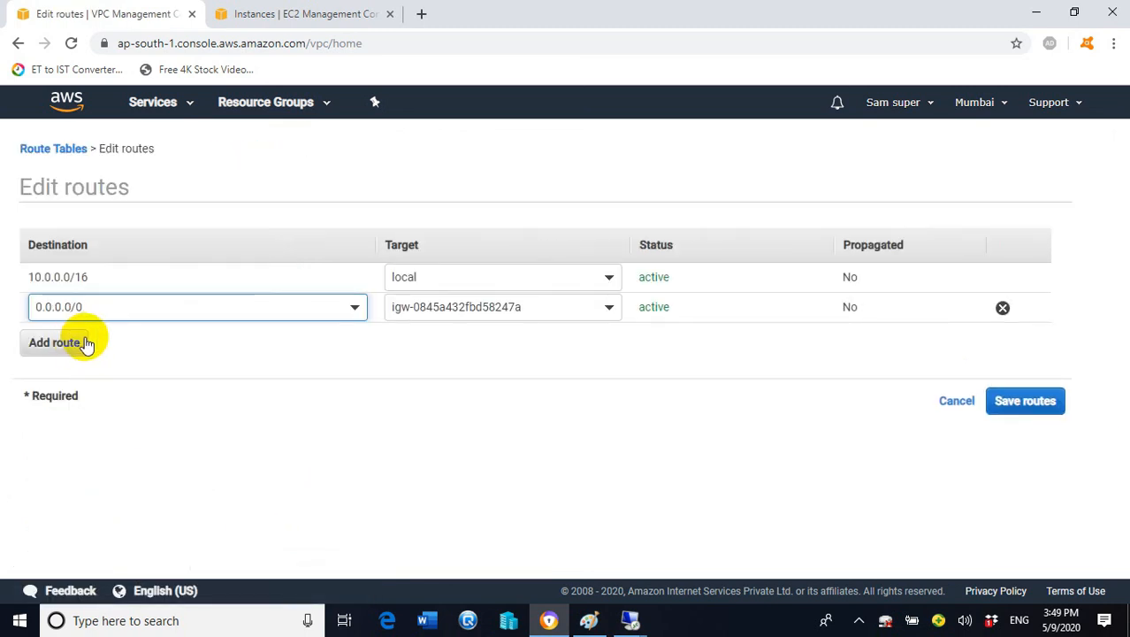
Add a 20.0.0.0/16 route targeting peering connection pcx-0eedf78827910e332 and save it
click(71, 348)
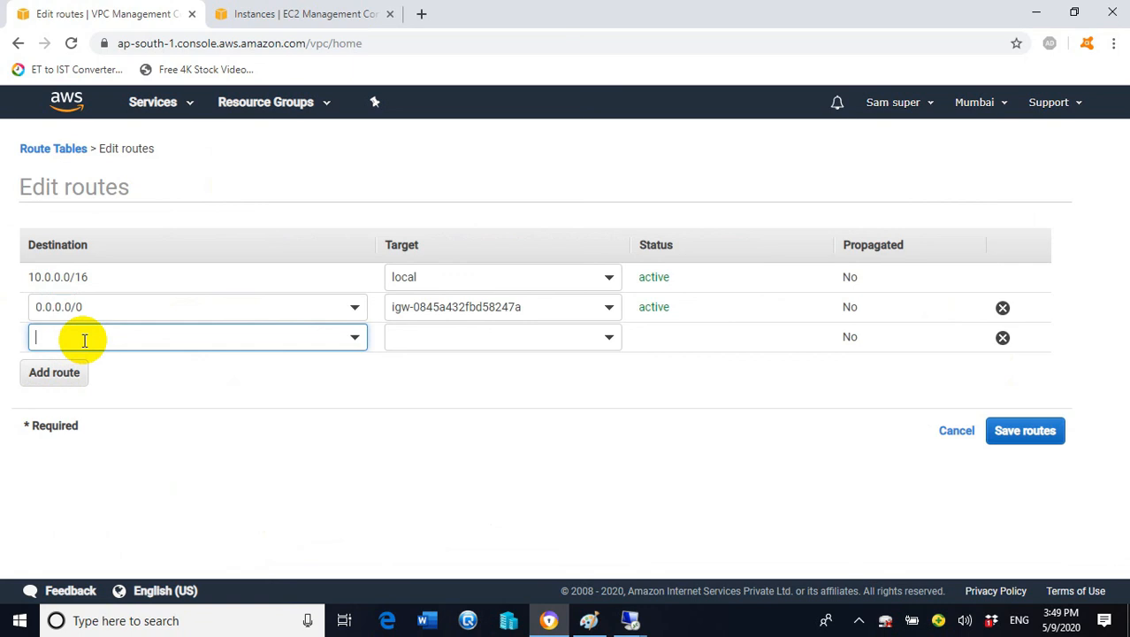
click(86, 337)
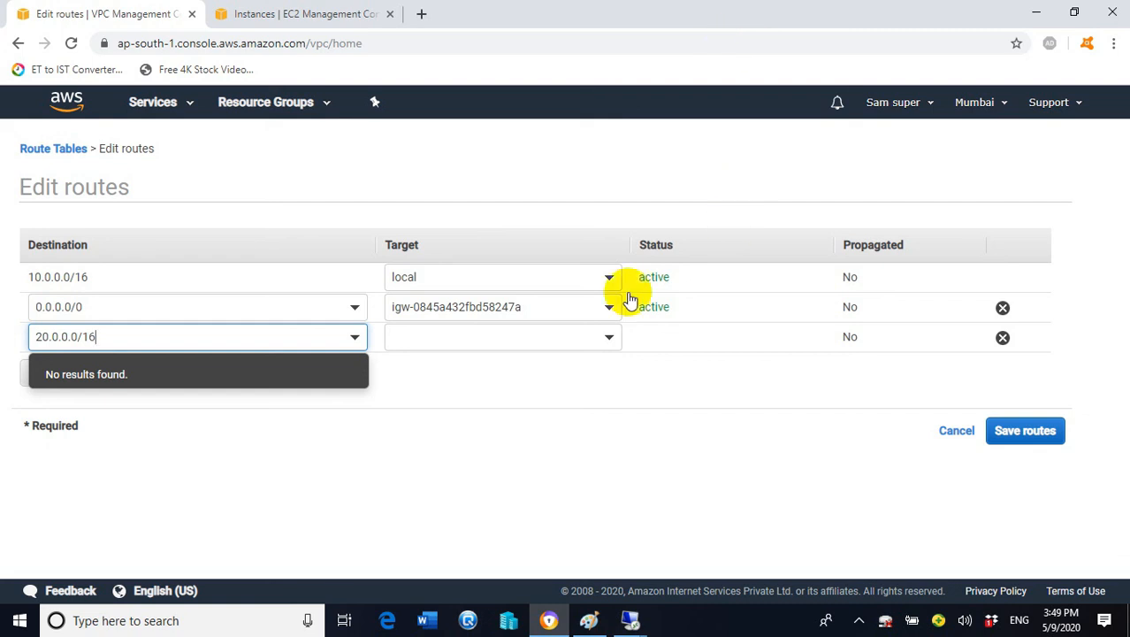
click(595, 350)
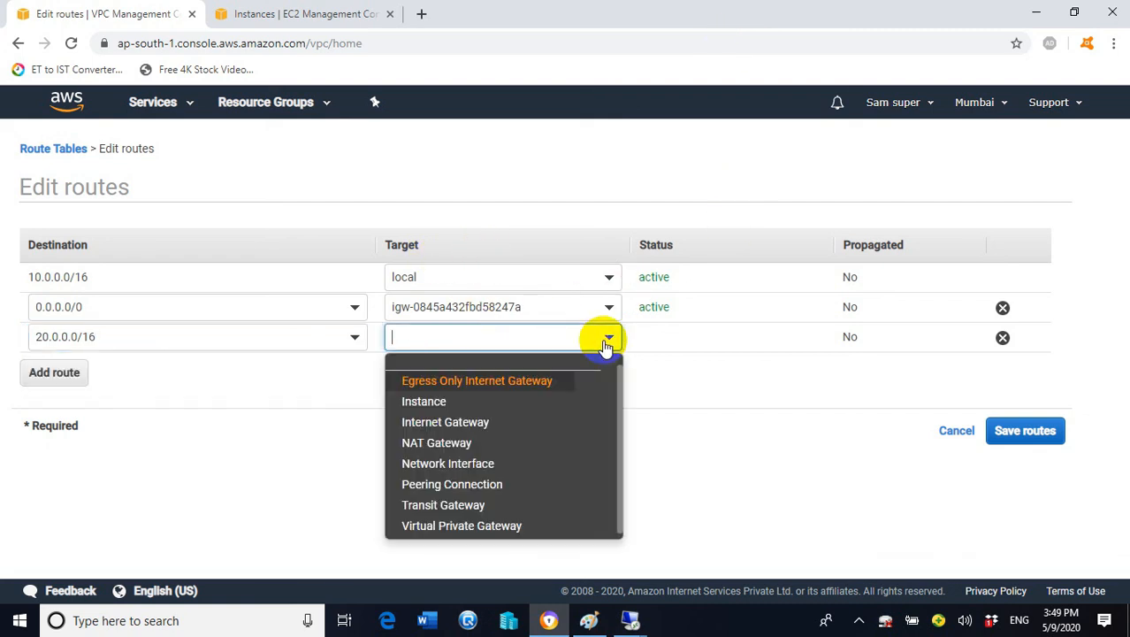
click(462, 492)
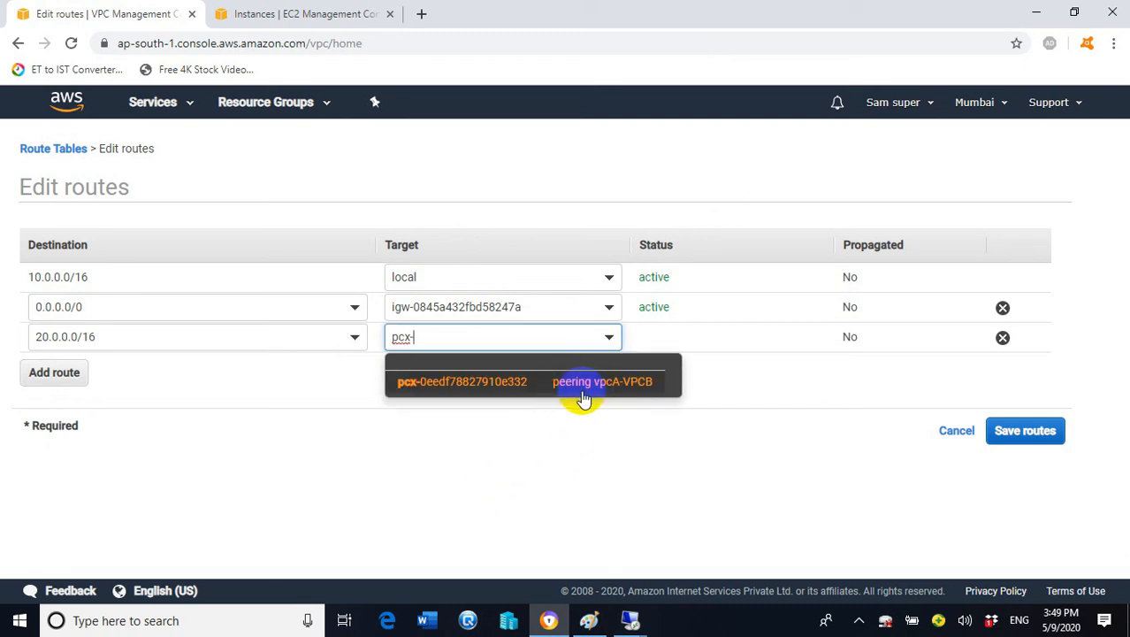
click(646, 384)
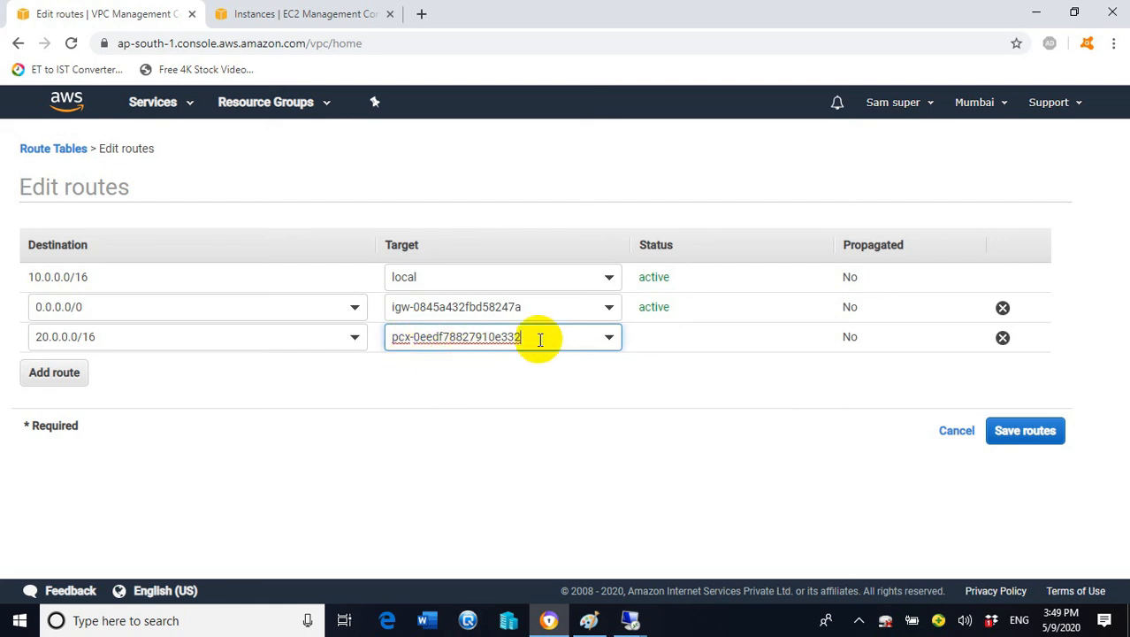
click(1025, 432)
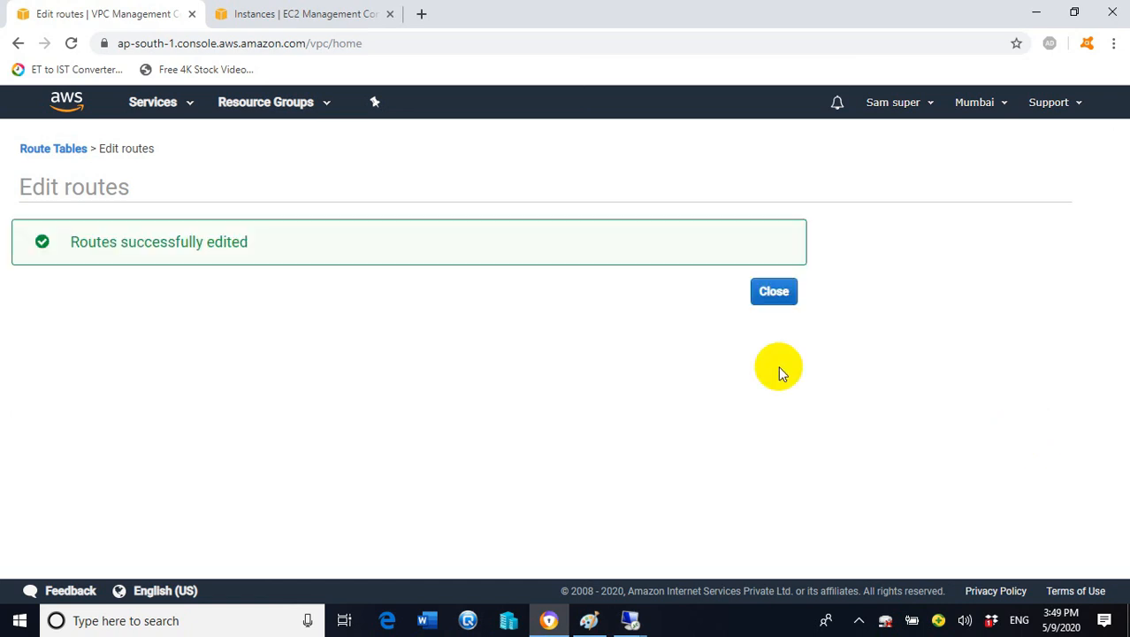
click(775, 297)
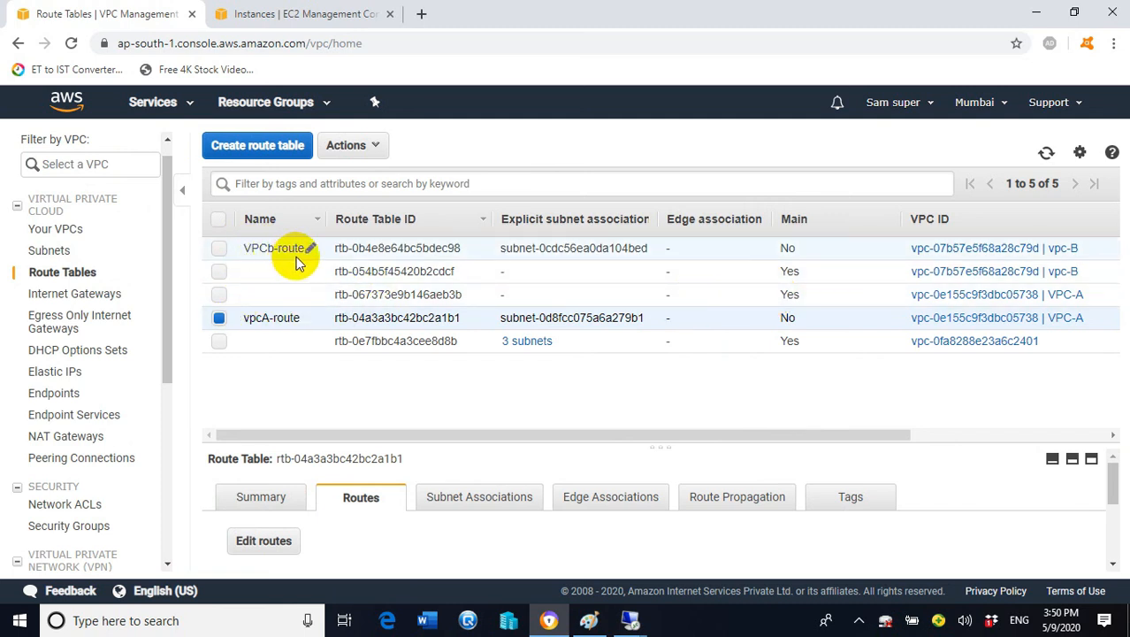
Switch the selection from vpcA-route to VPCb-route and open its route editor with a new route row
click(219, 318)
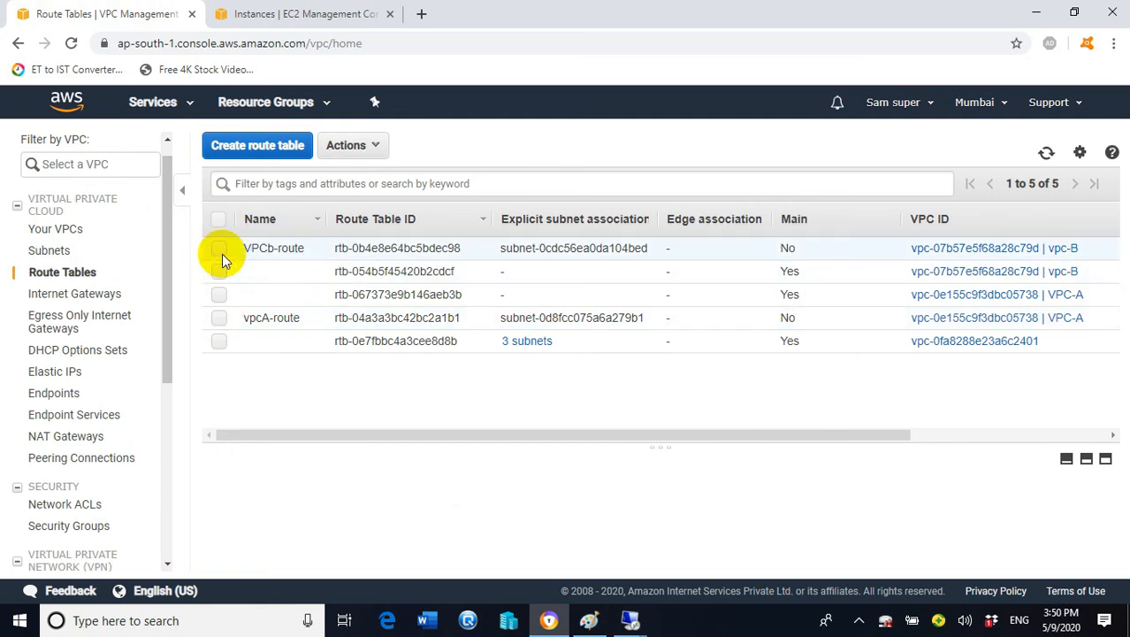
click(221, 251)
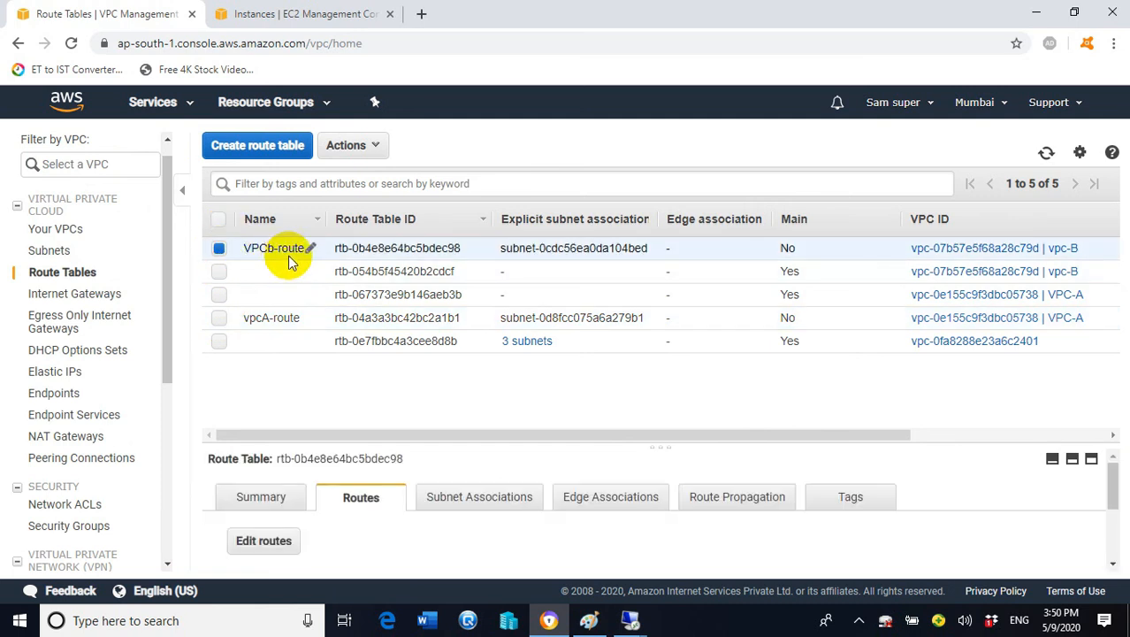
click(264, 540)
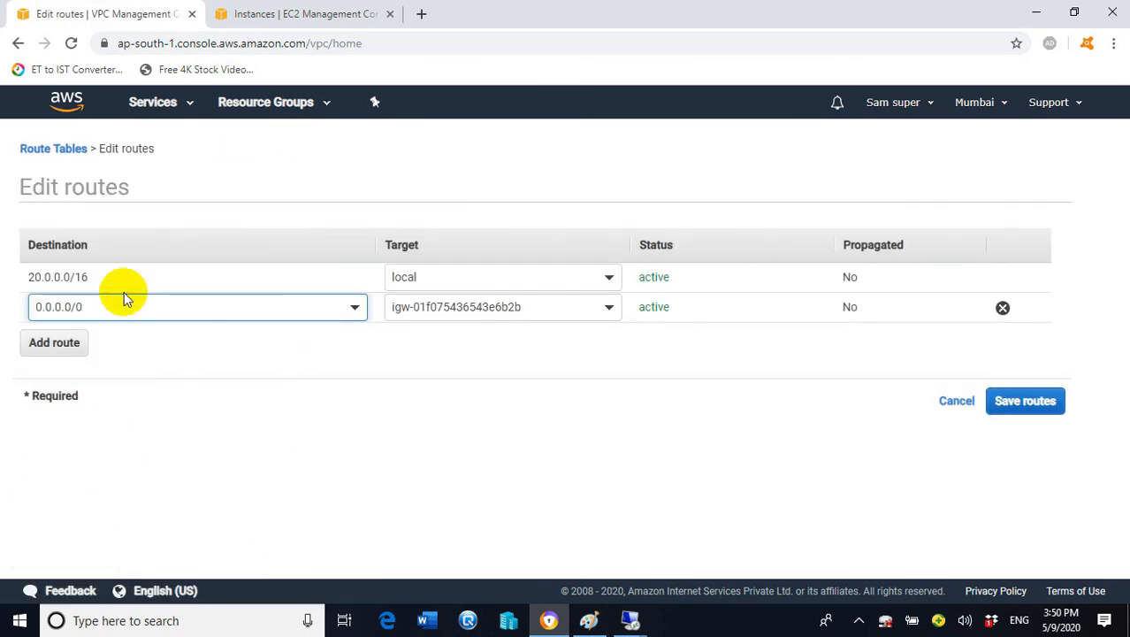
click(54, 347)
Add and save a 10.0.0.0/16 route targeting peering connection pcx-0eedf78827910e332 in VPCb-route
click(104, 339)
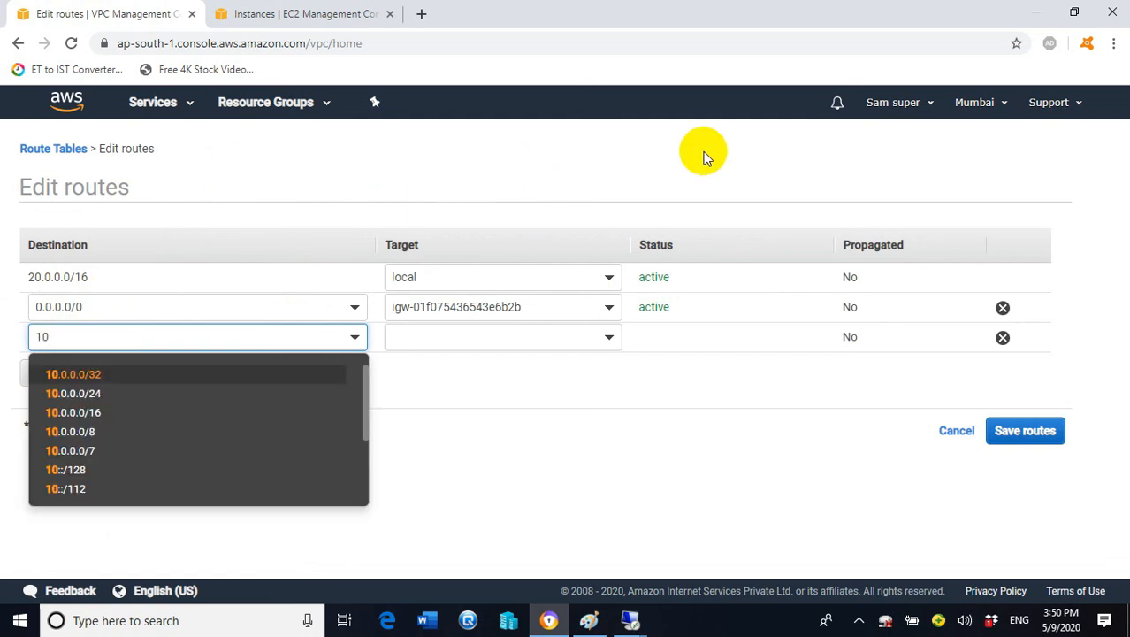
text(10.0.0.0/)
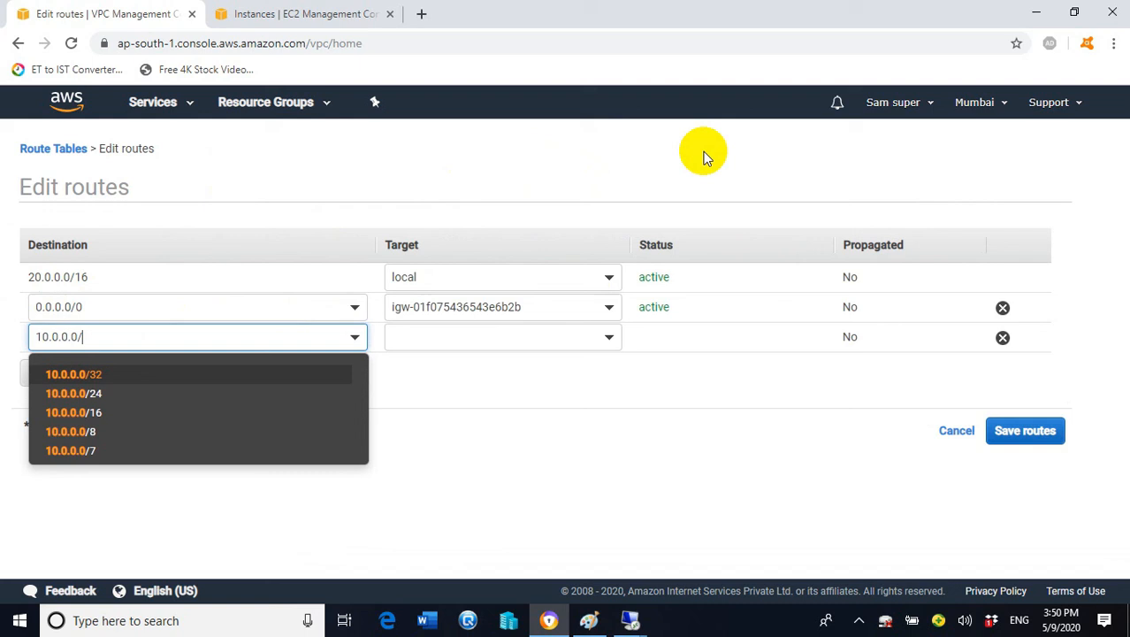
text(16)
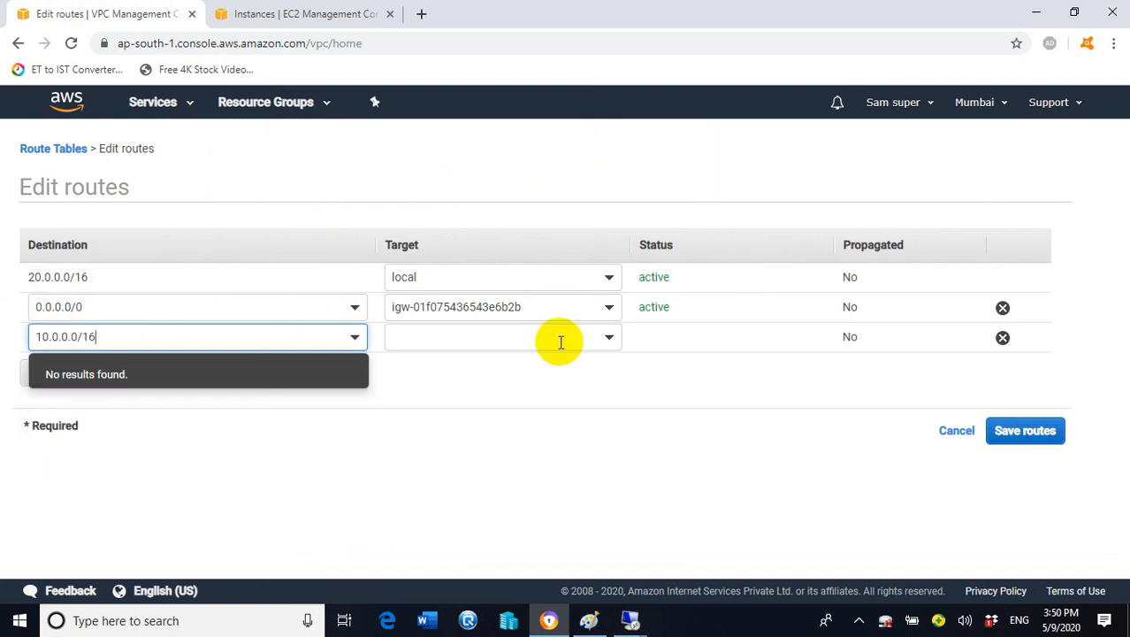
click(576, 338)
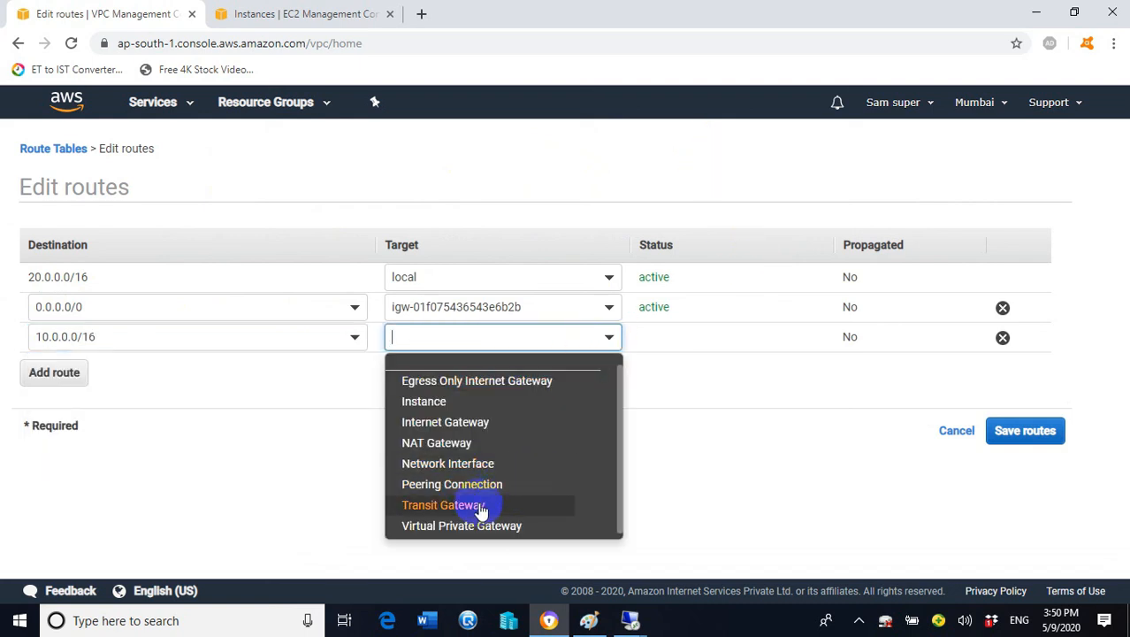
click(476, 496)
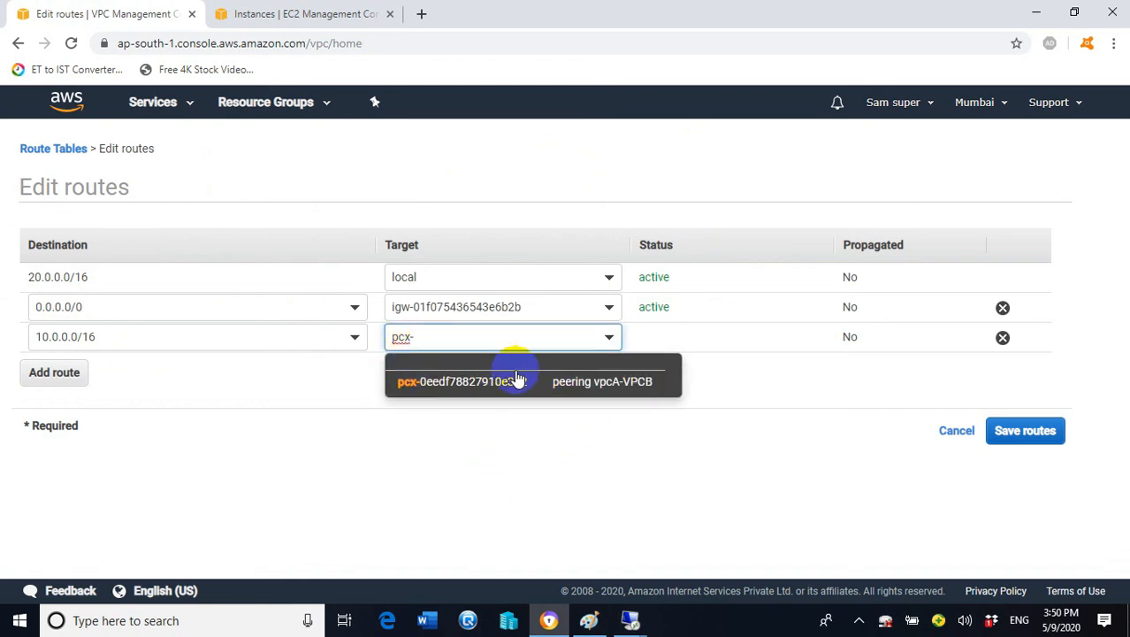
click(651, 393)
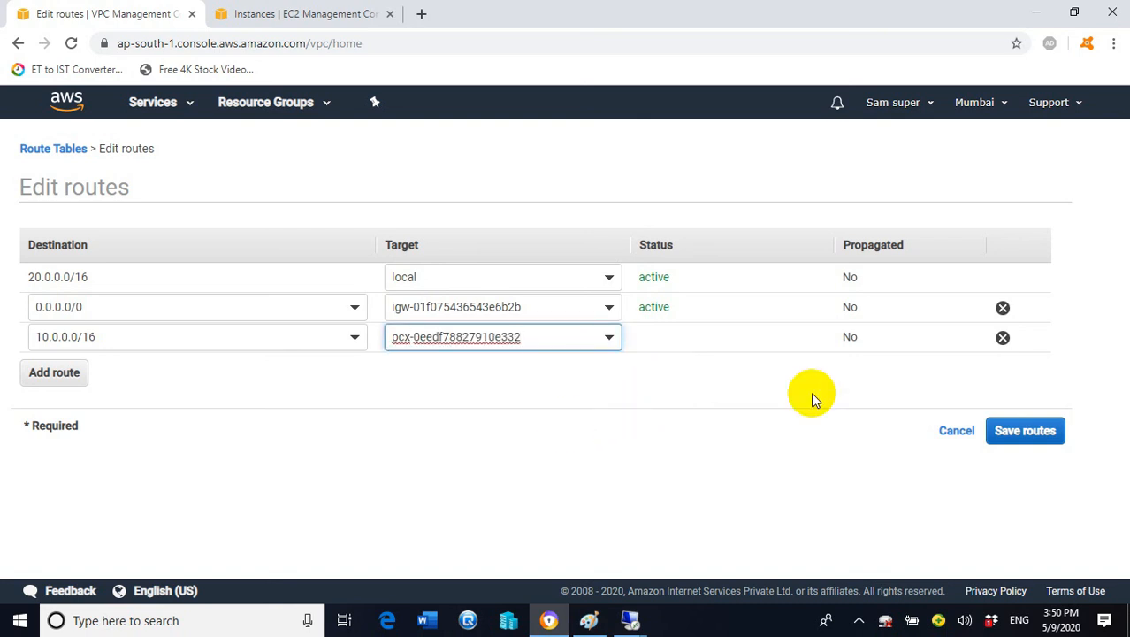
click(1026, 433)
click(782, 294)
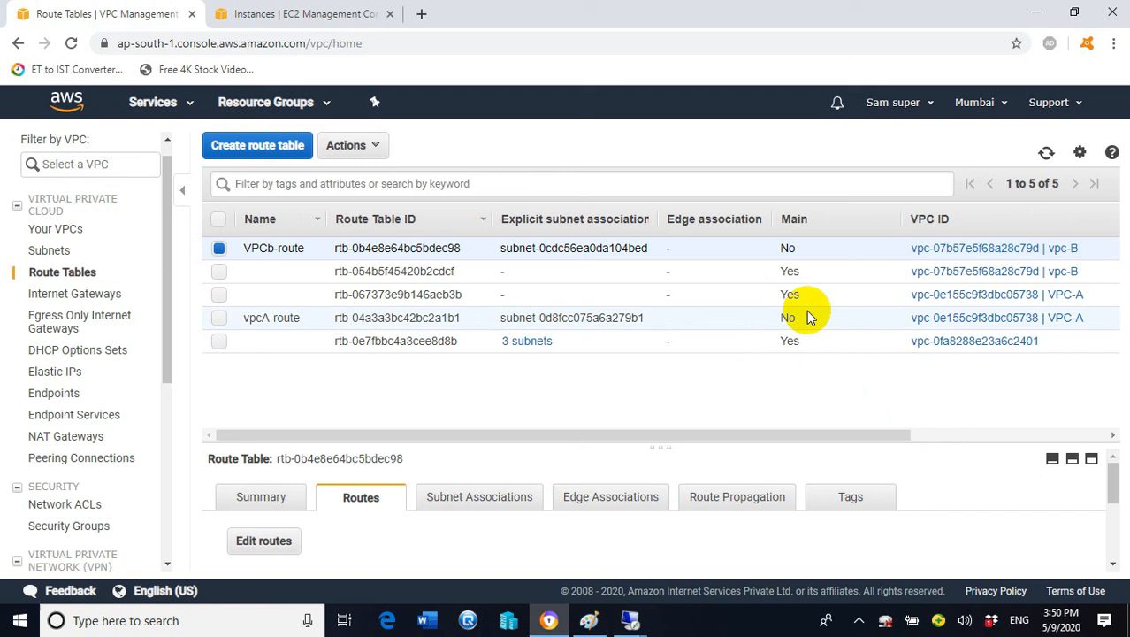
mouse_move(631, 622)
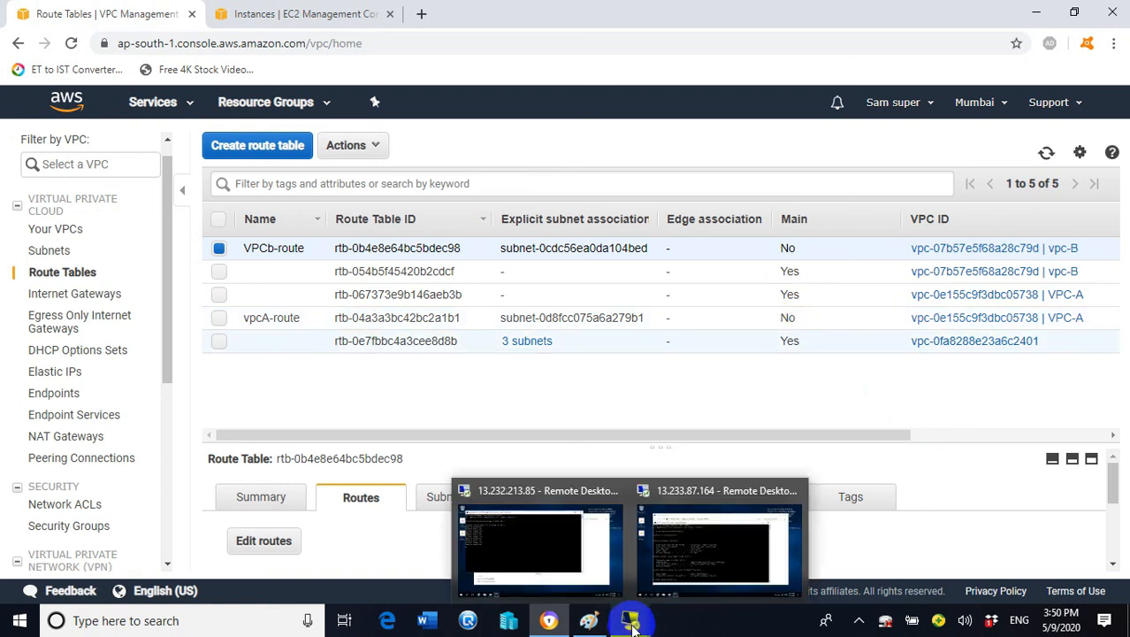
In the 13.232.213.85 session, confirm the ping to 20.0.0.110 gets replies, then minimize the session
click(524, 544)
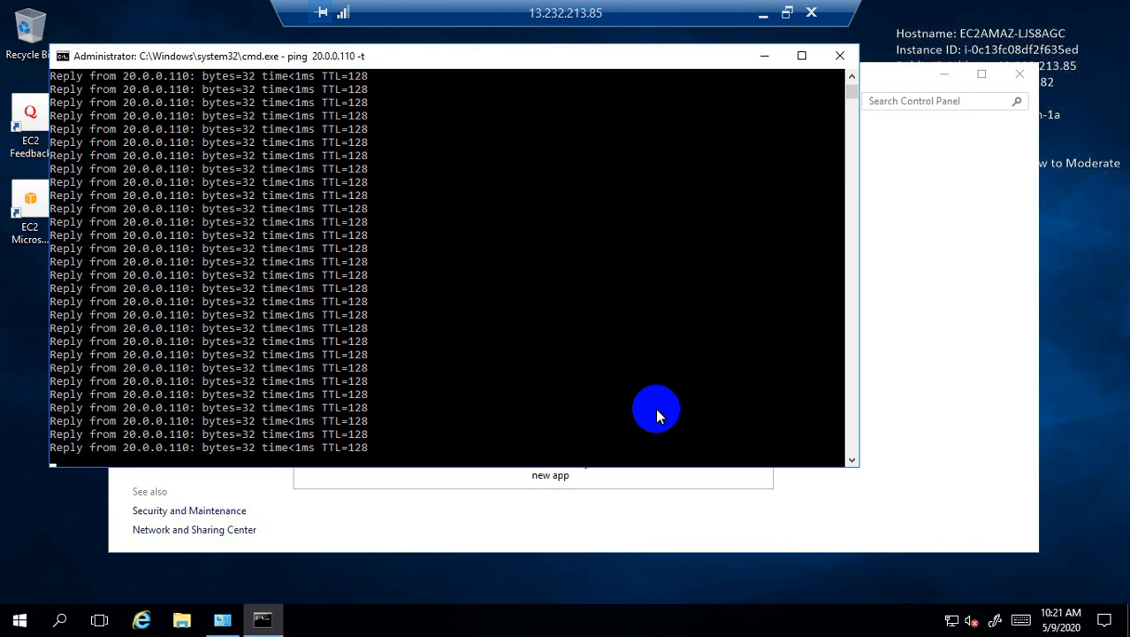
click(945, 75)
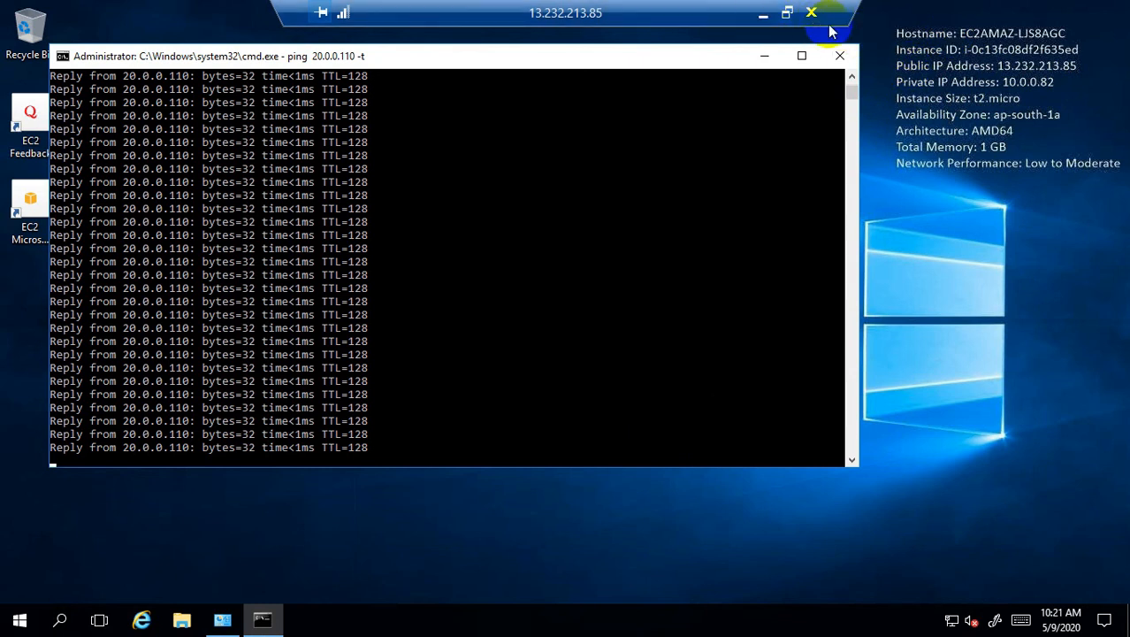
click(765, 18)
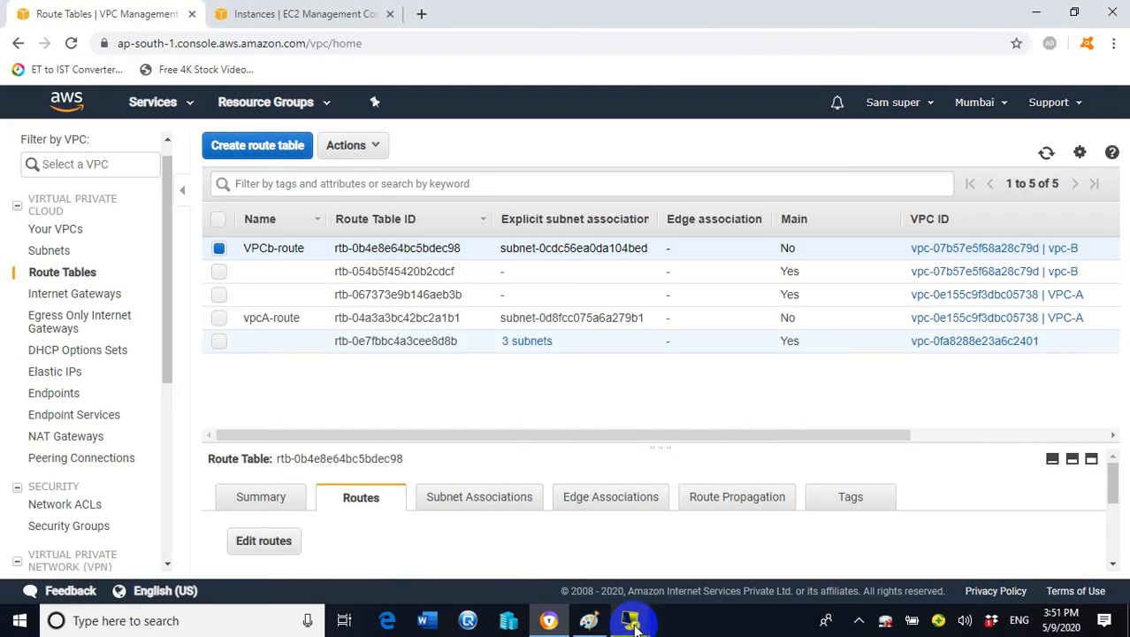
In the 13.233.87.164 session, run 'ping 10.0.0.82 -t' and confirm sub-1 ms replies
mouse_move(633, 619)
click(719, 556)
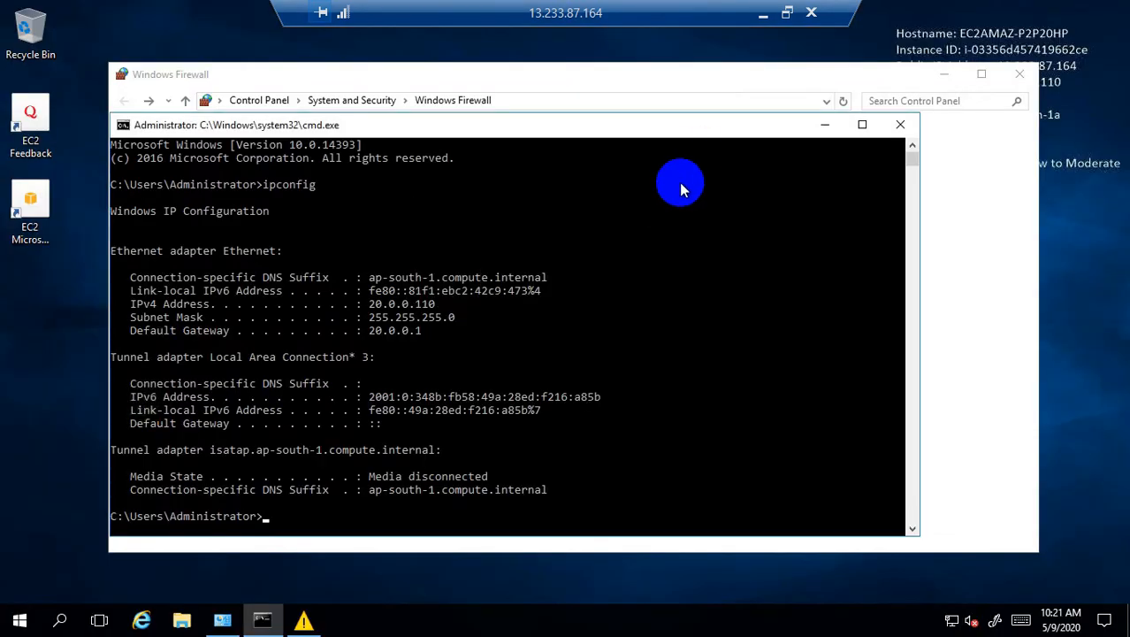
click(371, 515)
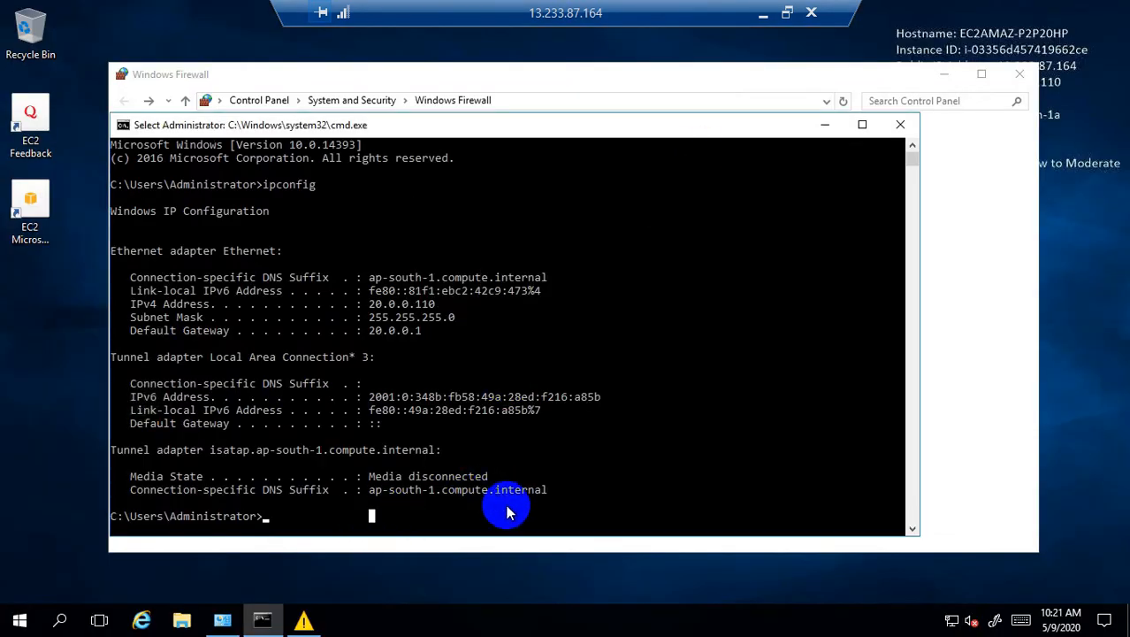
text(ping 10.0.0.82 -t)
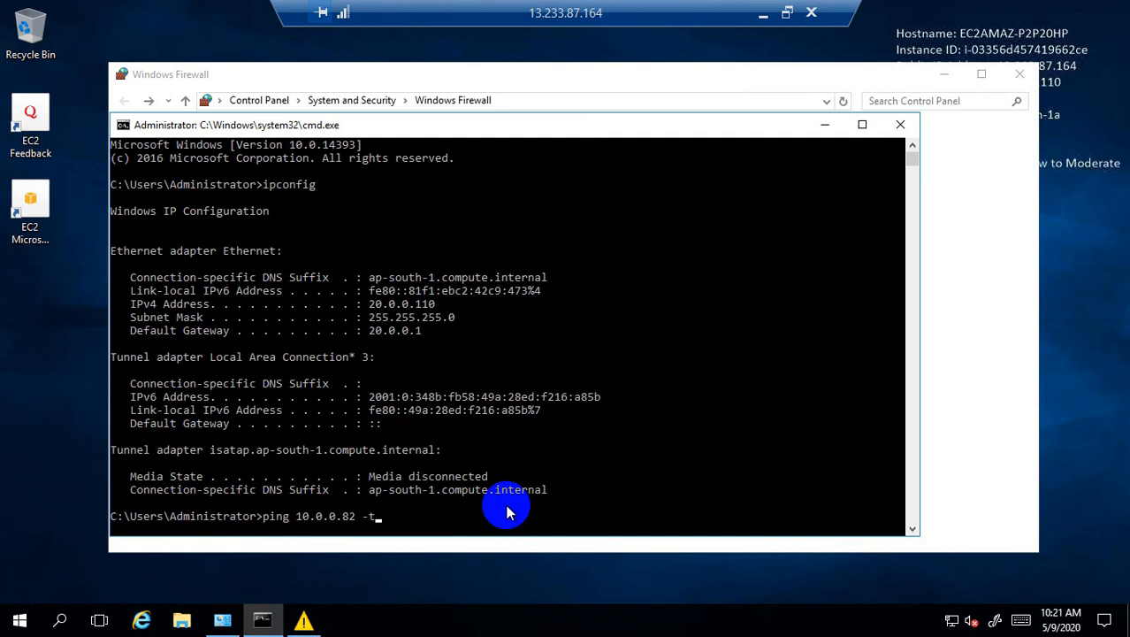
key(Return)
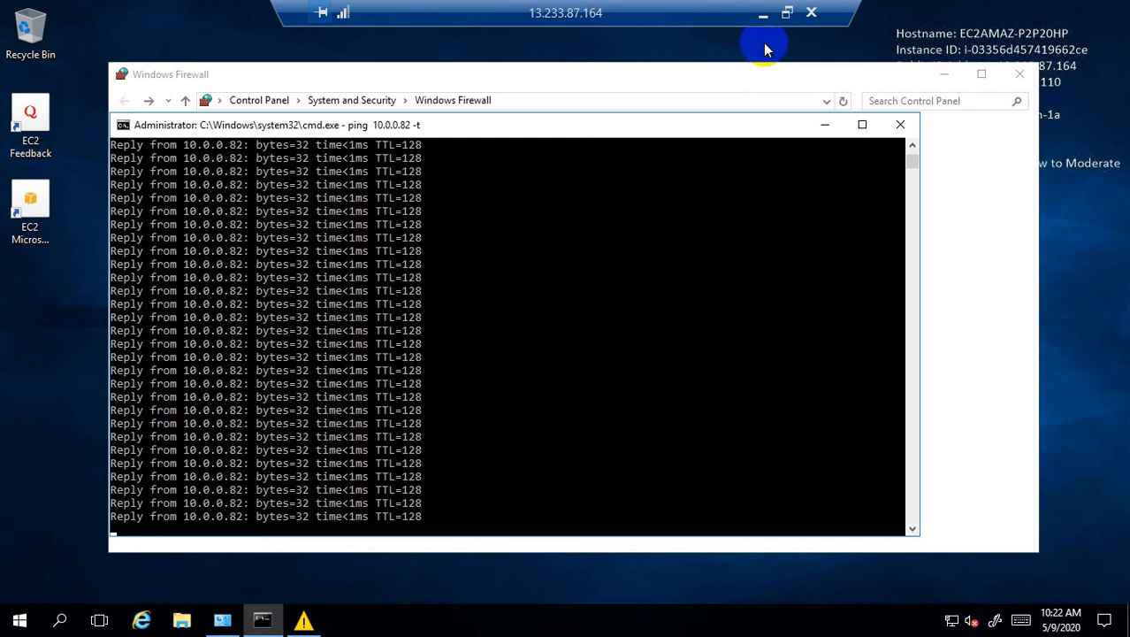
click(757, 24)
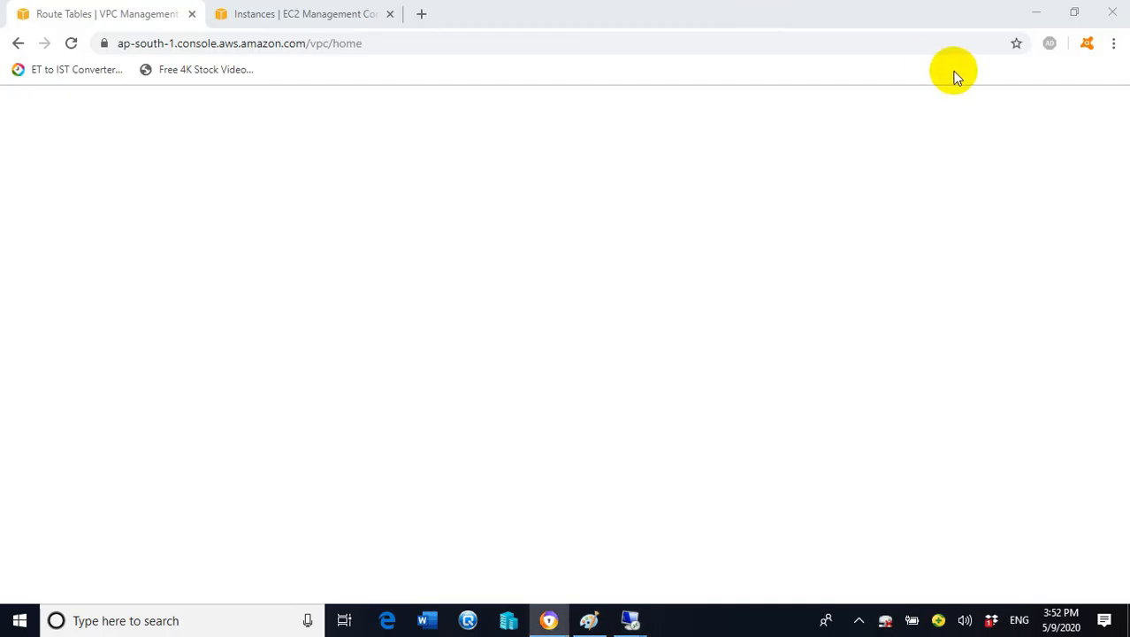